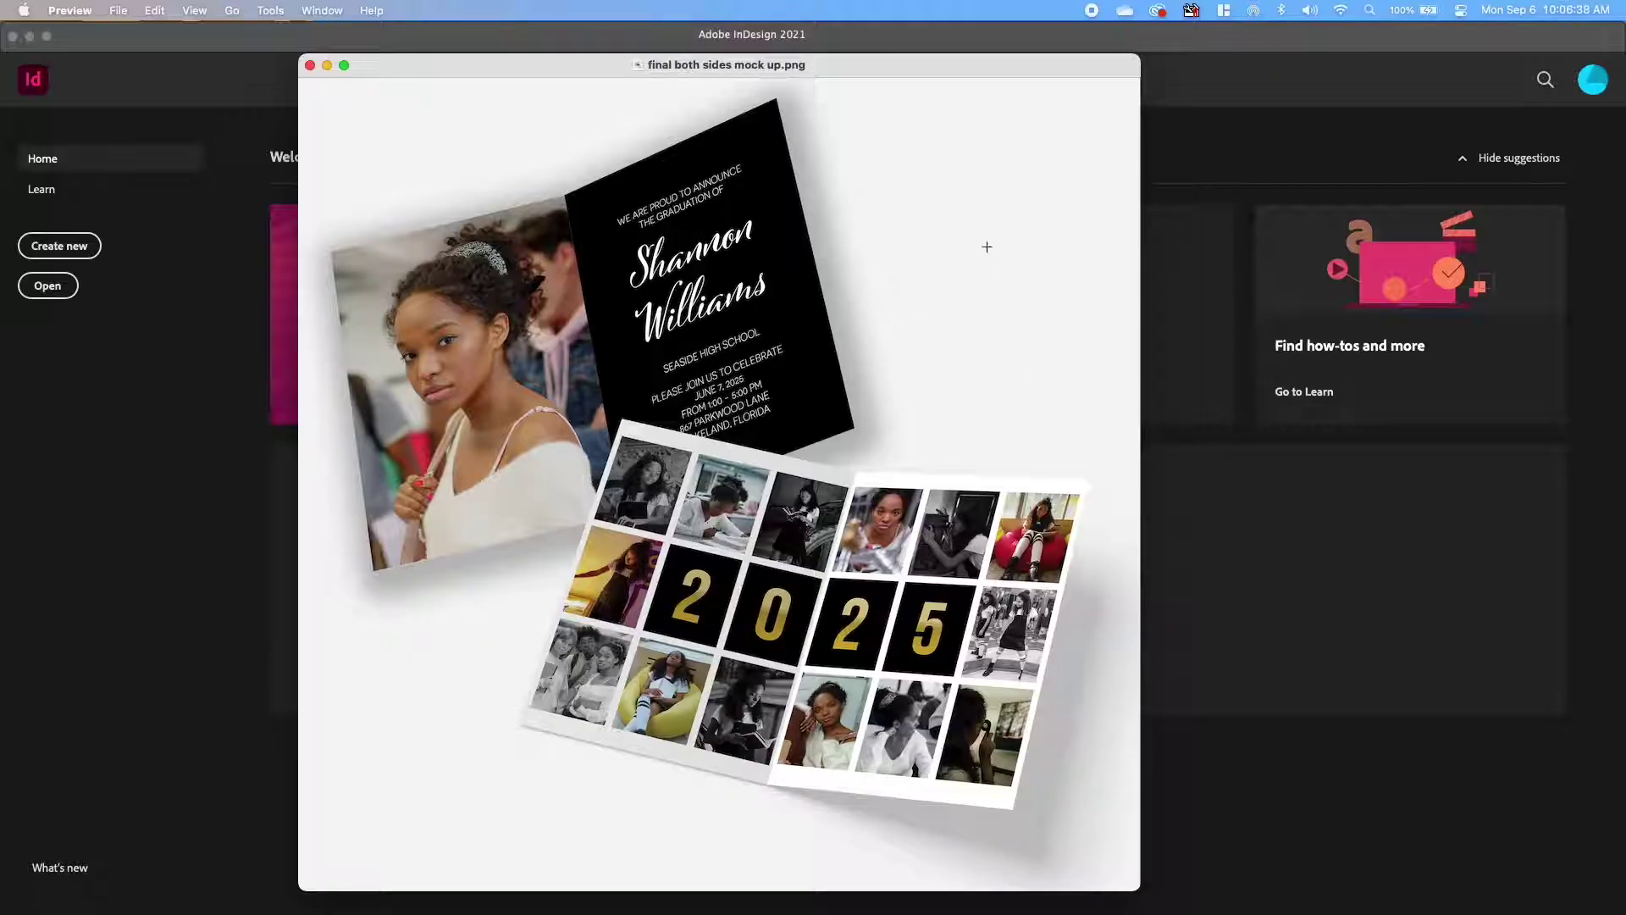
Review the invitation mock-up and the files in the Grad Party Invite Images folder, and put both windows away.
drag(926, 65, 613, 152)
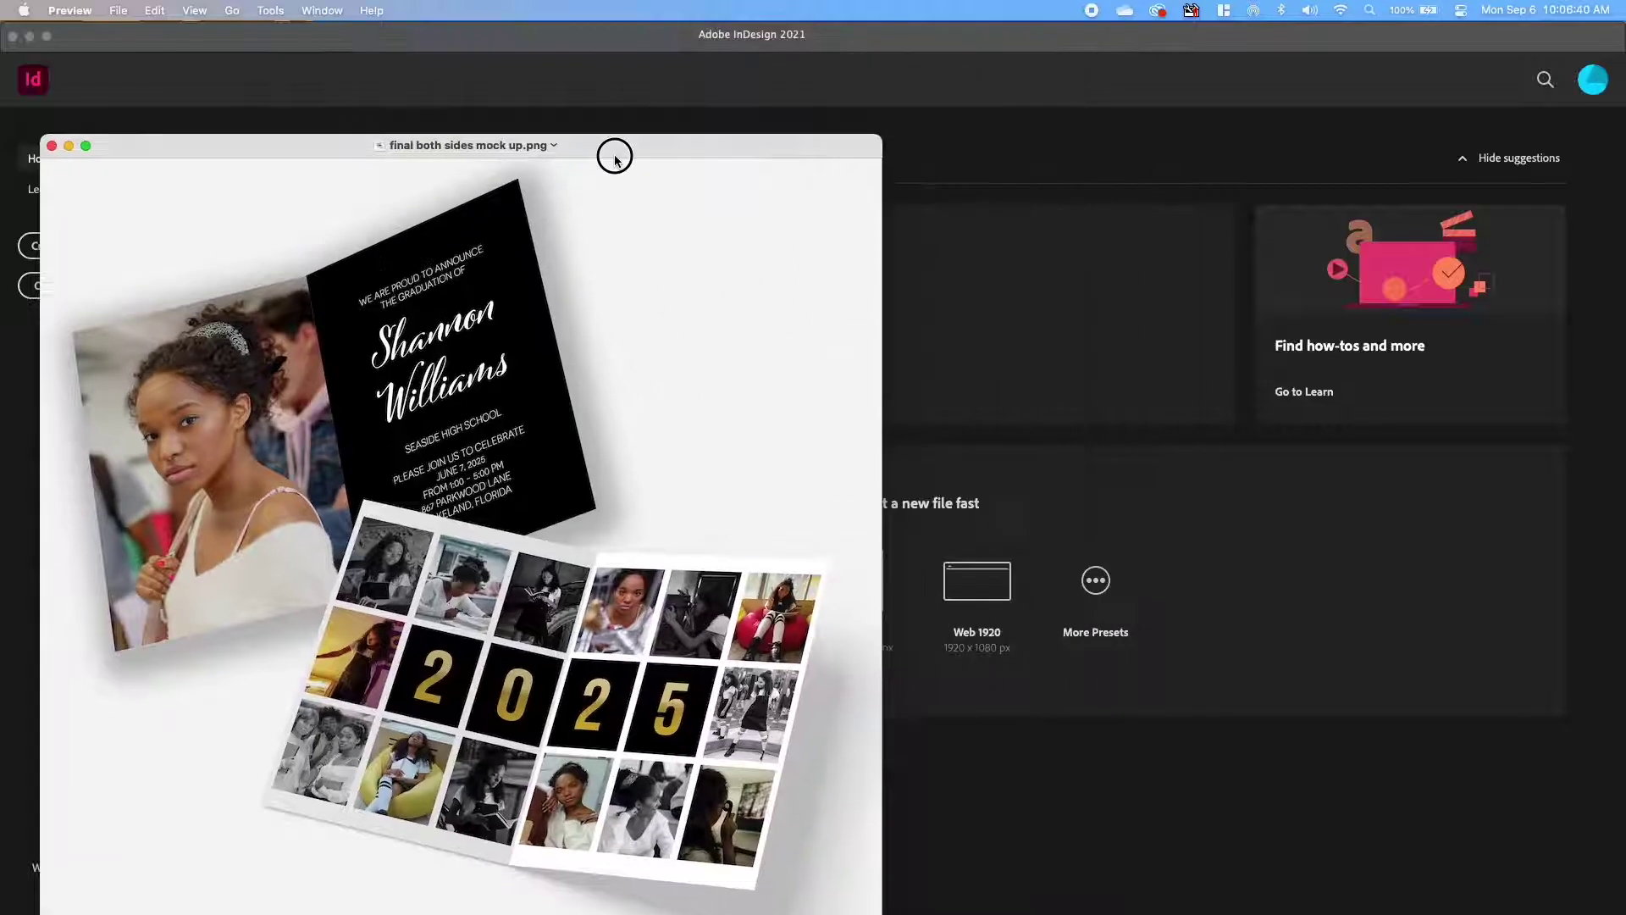
key(super+w)
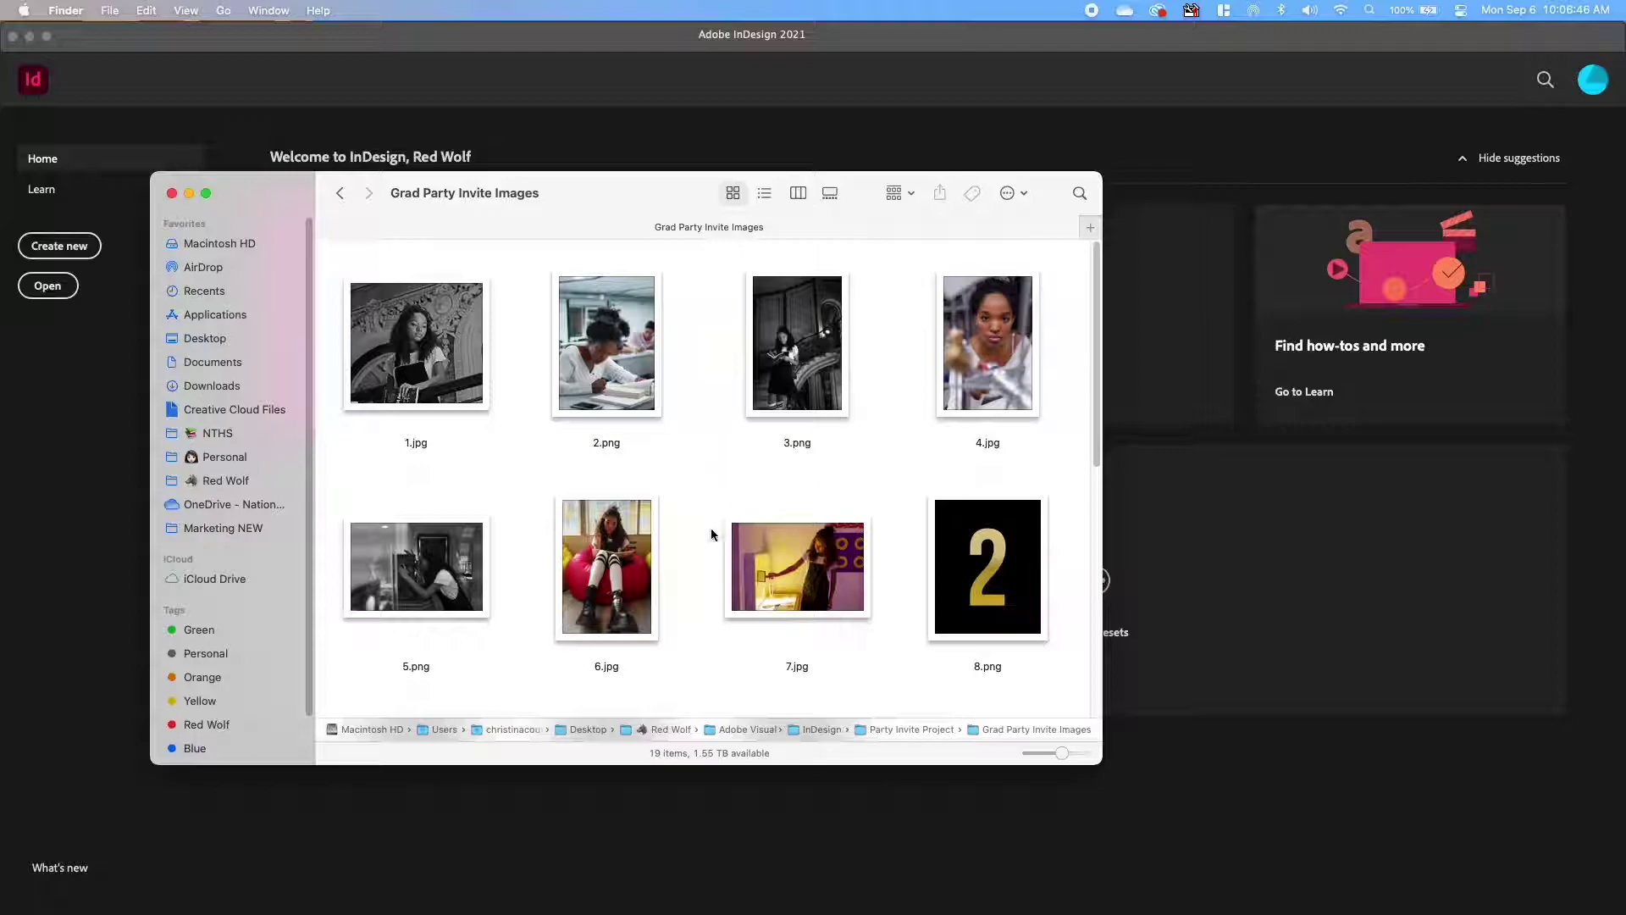
scroll(708, 540, down, 5)
scroll(716, 539, down, 10)
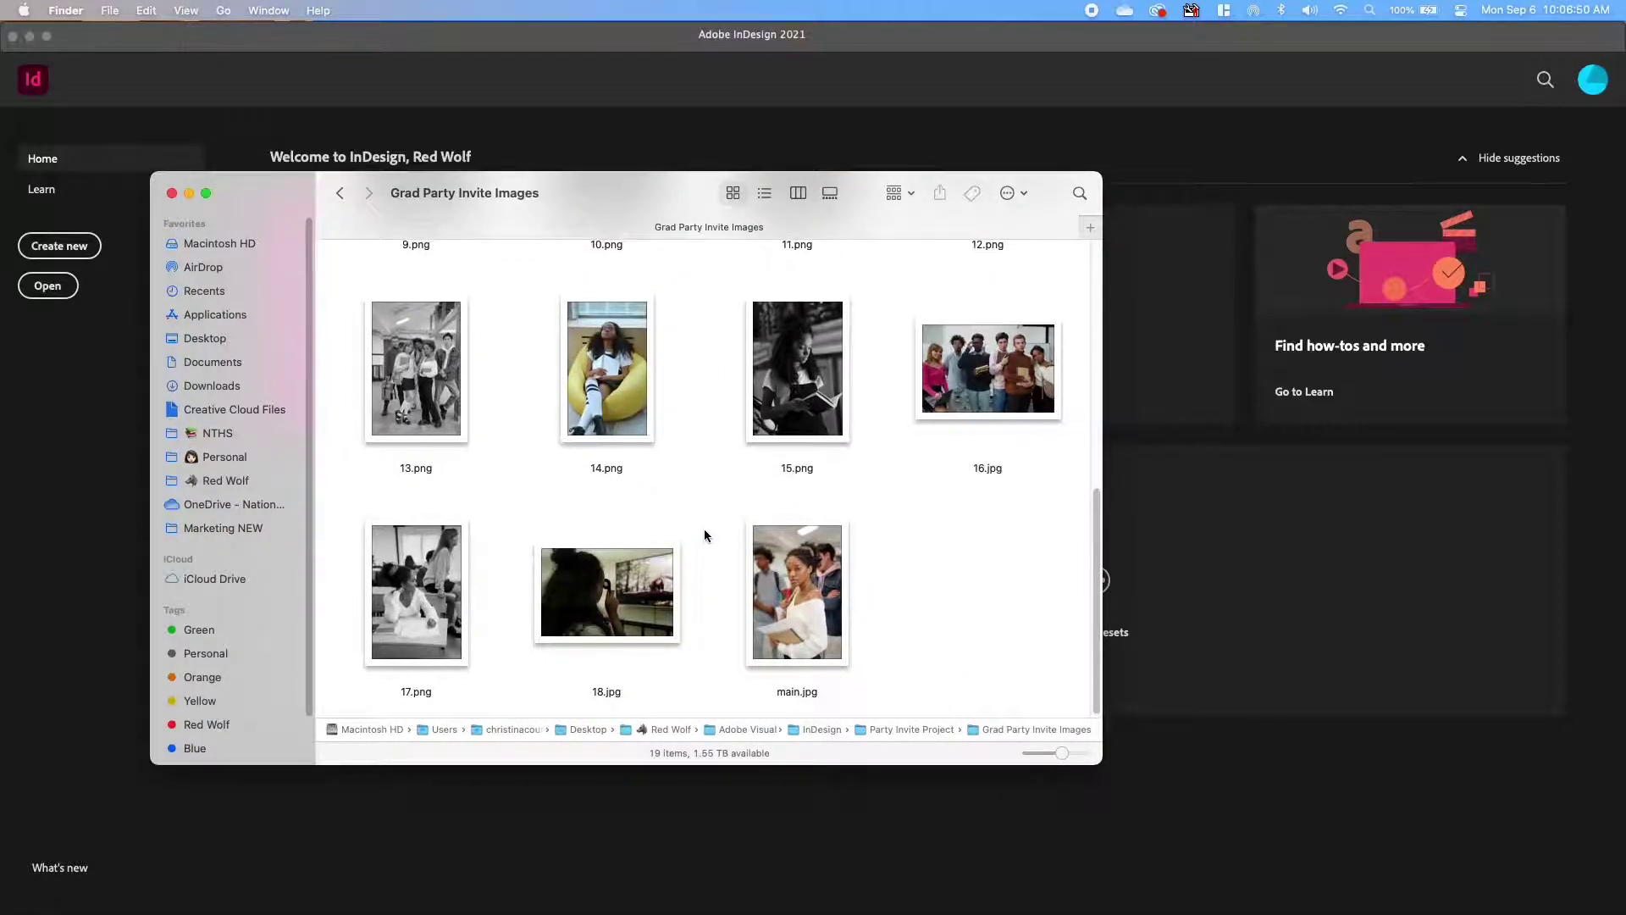
scroll(704, 534, up, 15)
key(super+h)
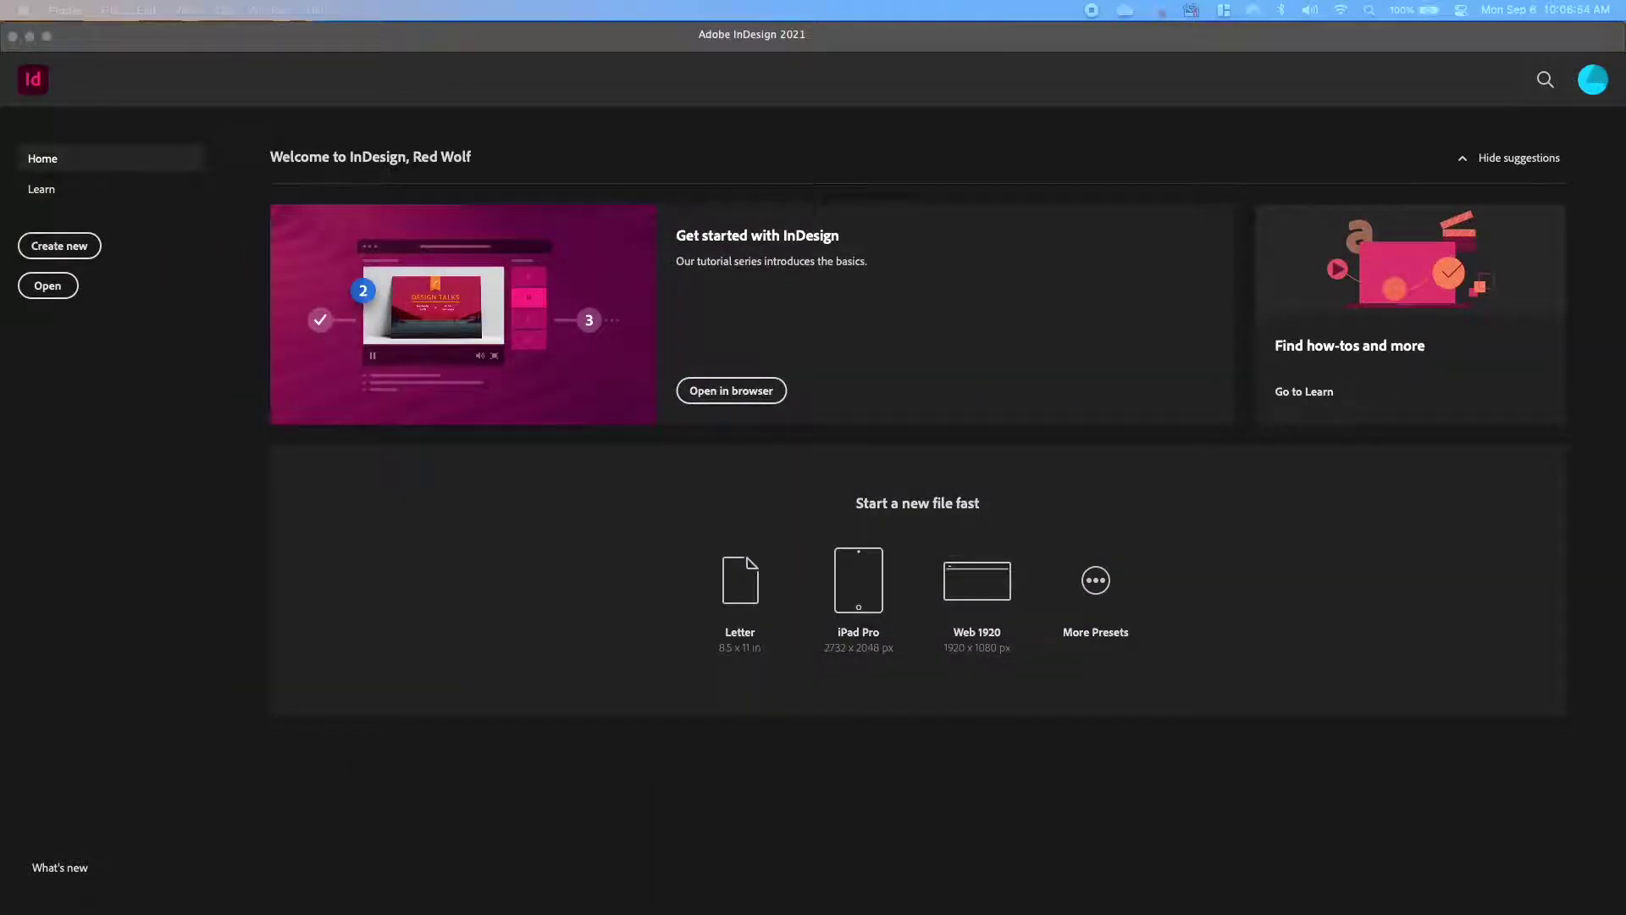
Start a new print document from the Letter - Half preset, using inches as units and landscape orientation.
drag(262, 236, 531, 254)
click(70, 251)
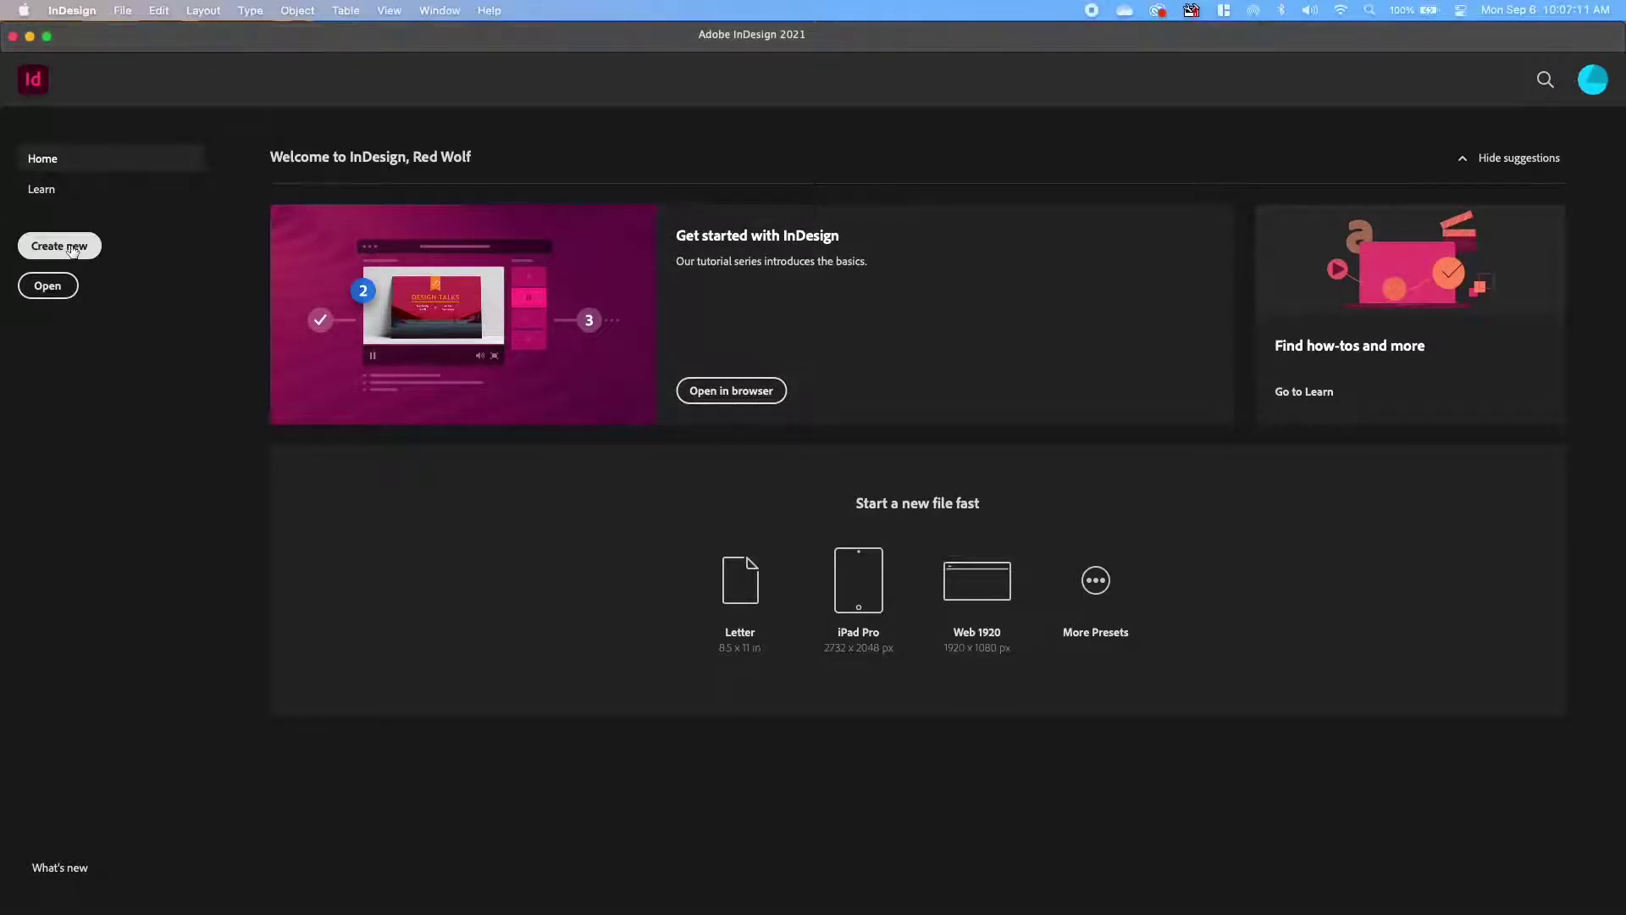
click(80, 254)
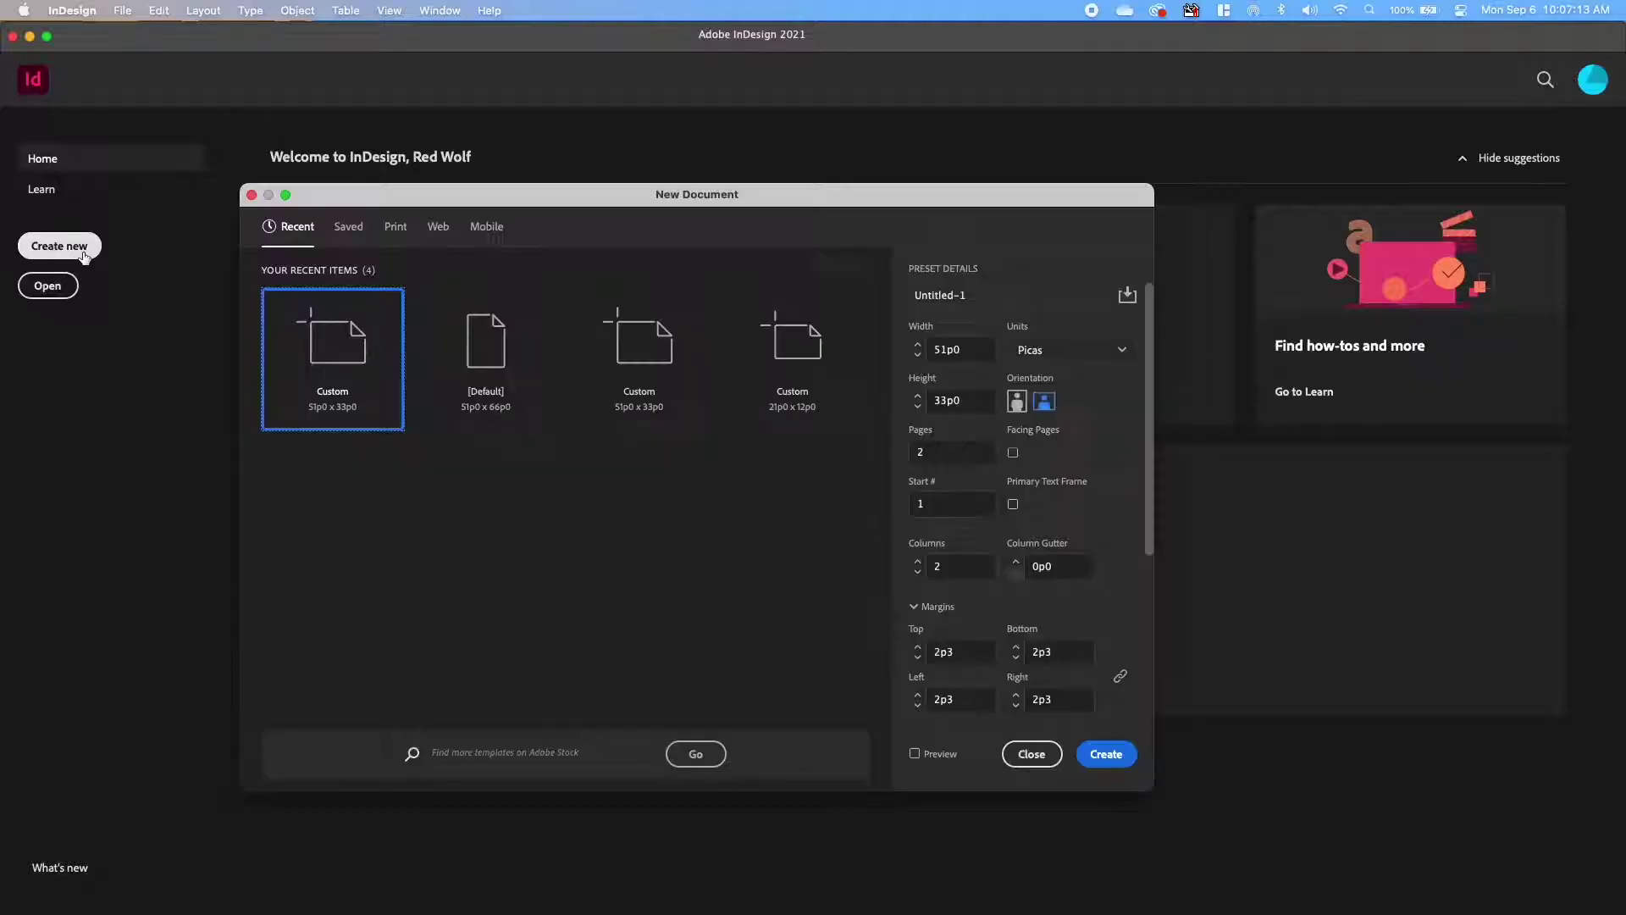
click(390, 228)
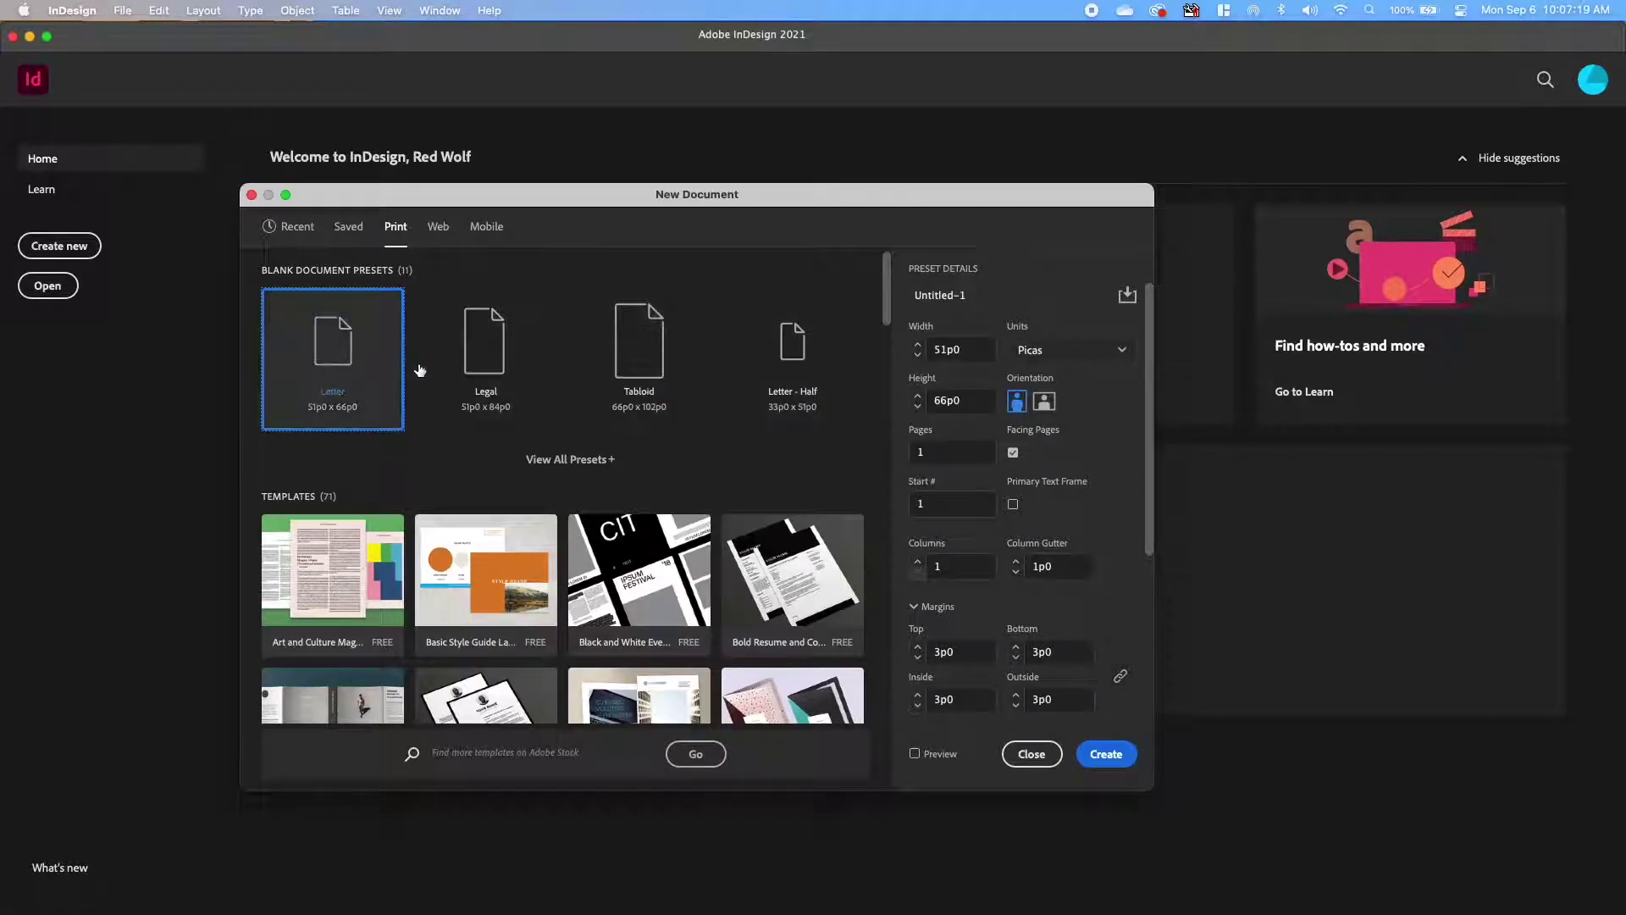
click(547, 459)
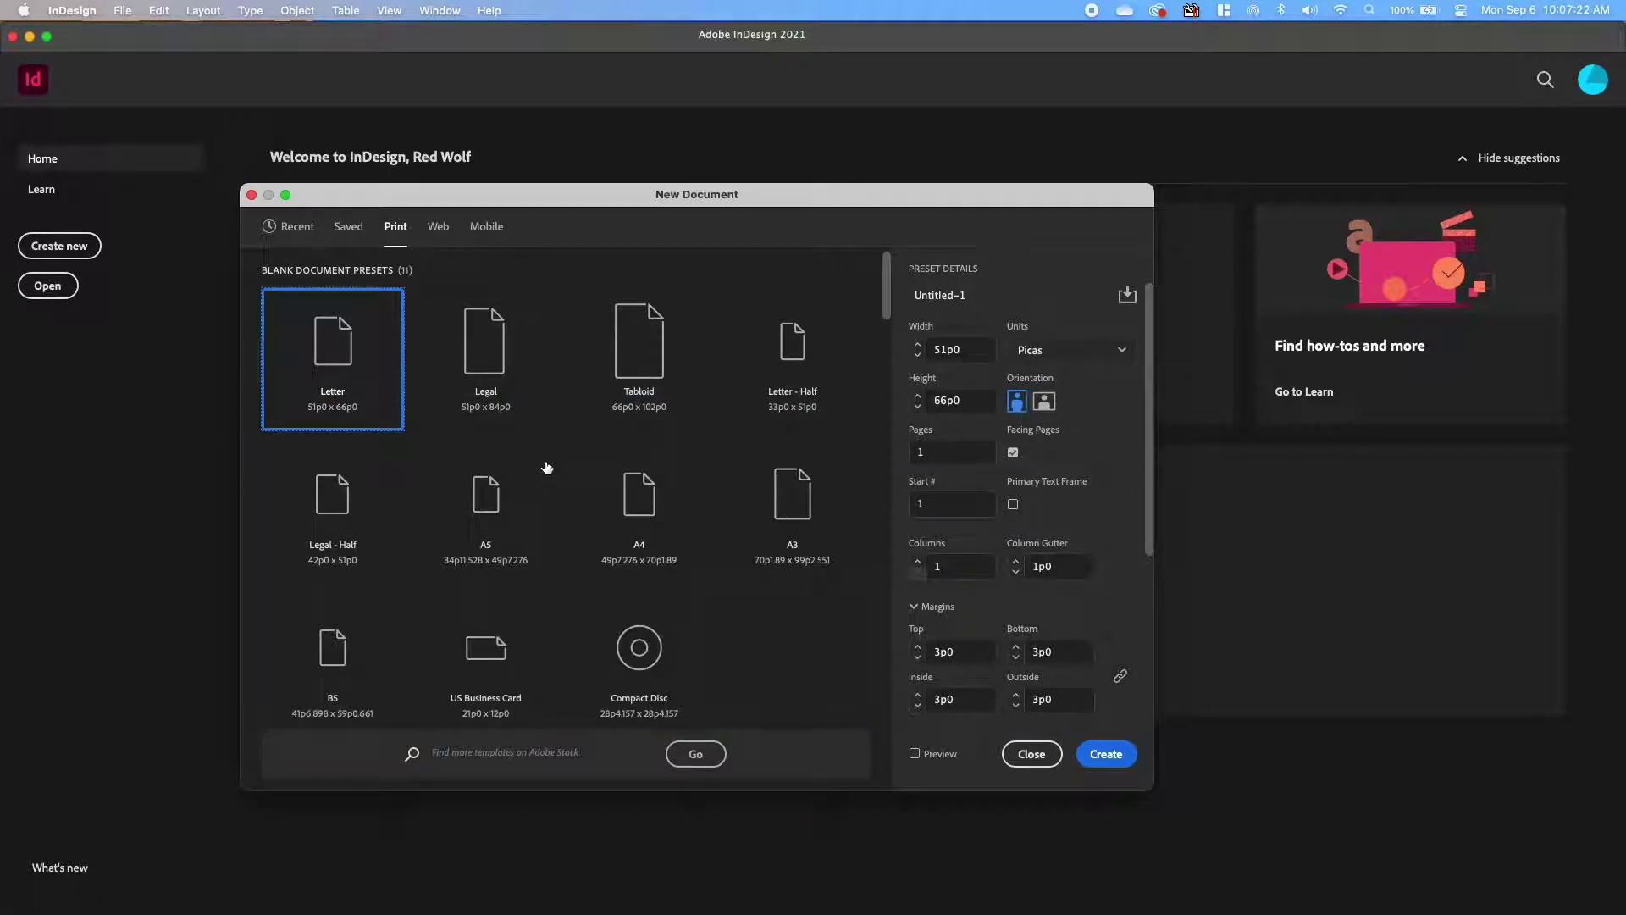
click(801, 354)
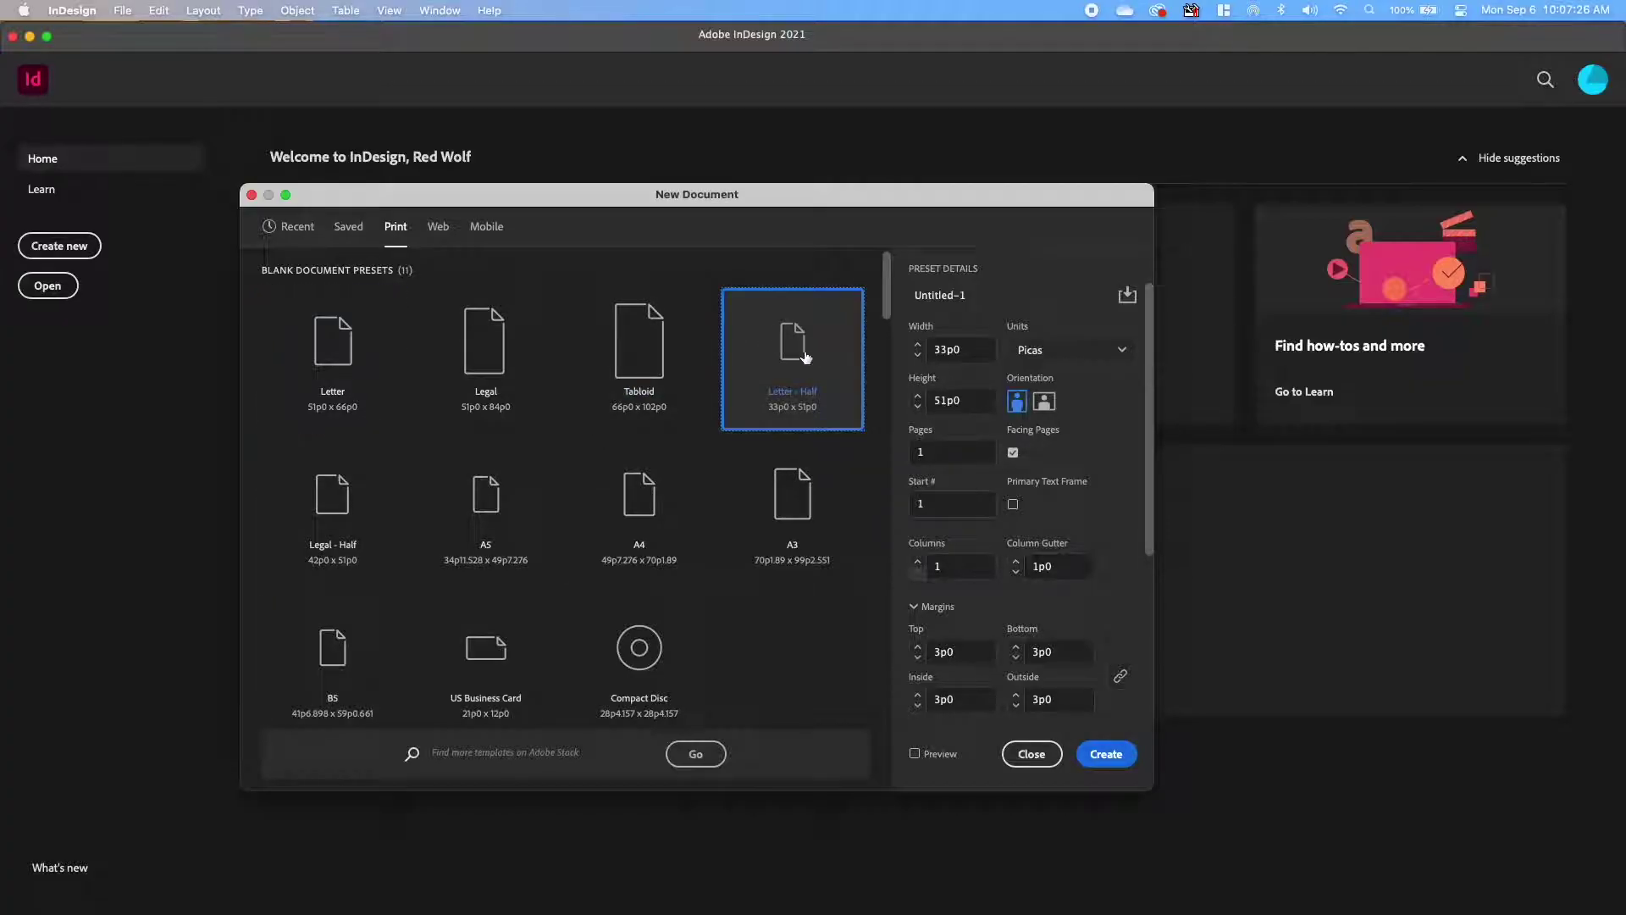
click(1095, 356)
click(1076, 438)
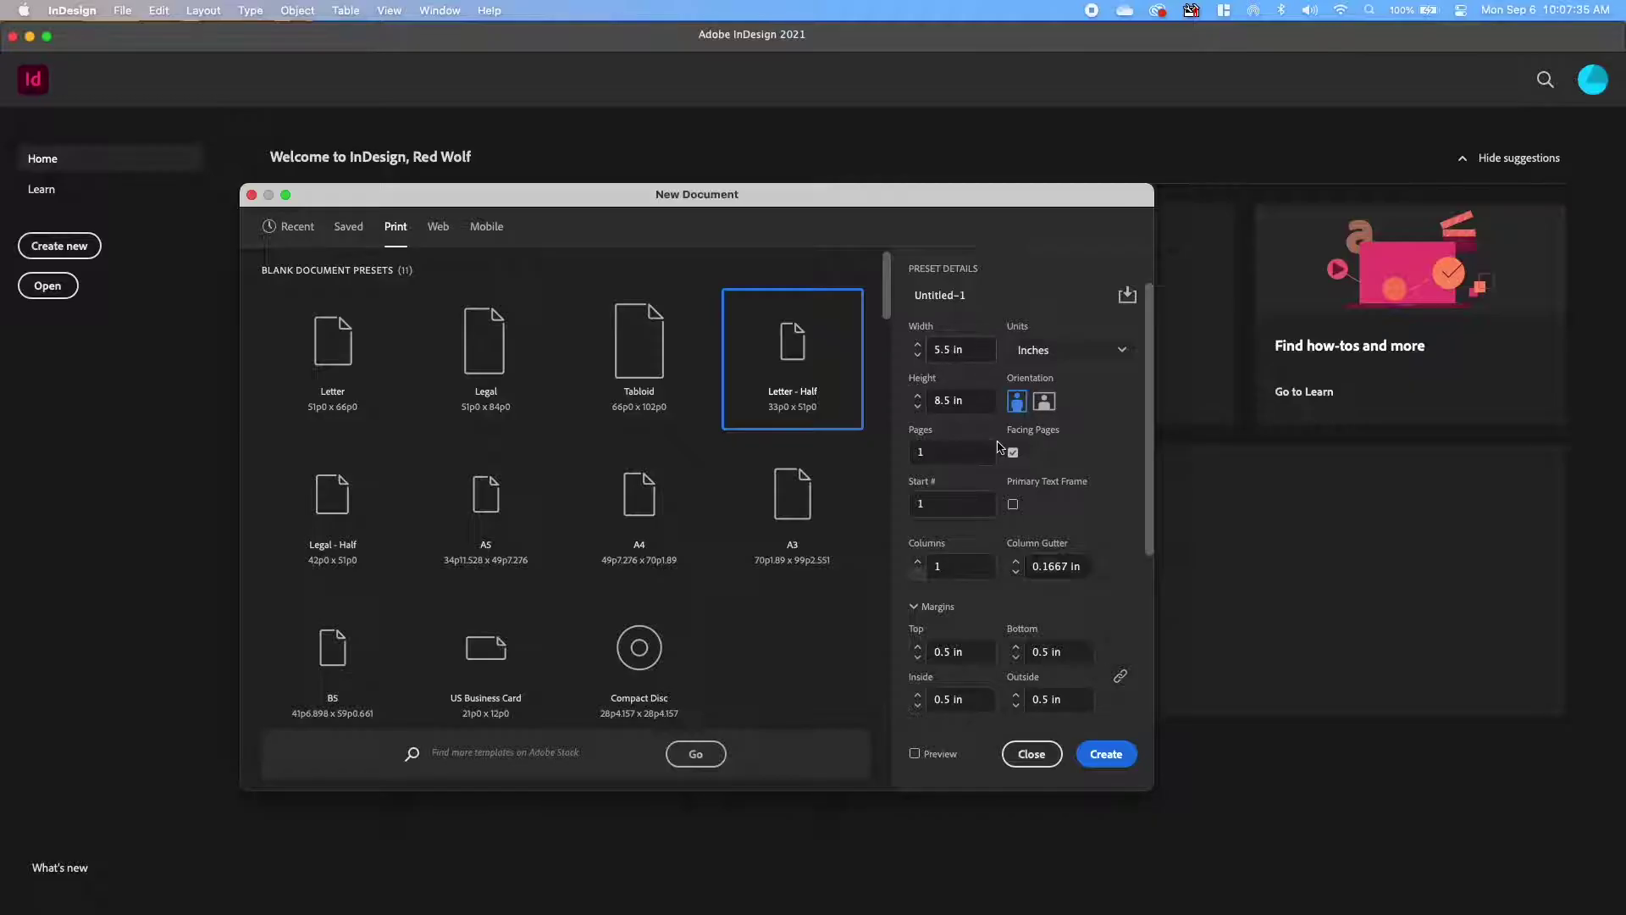
click(1043, 405)
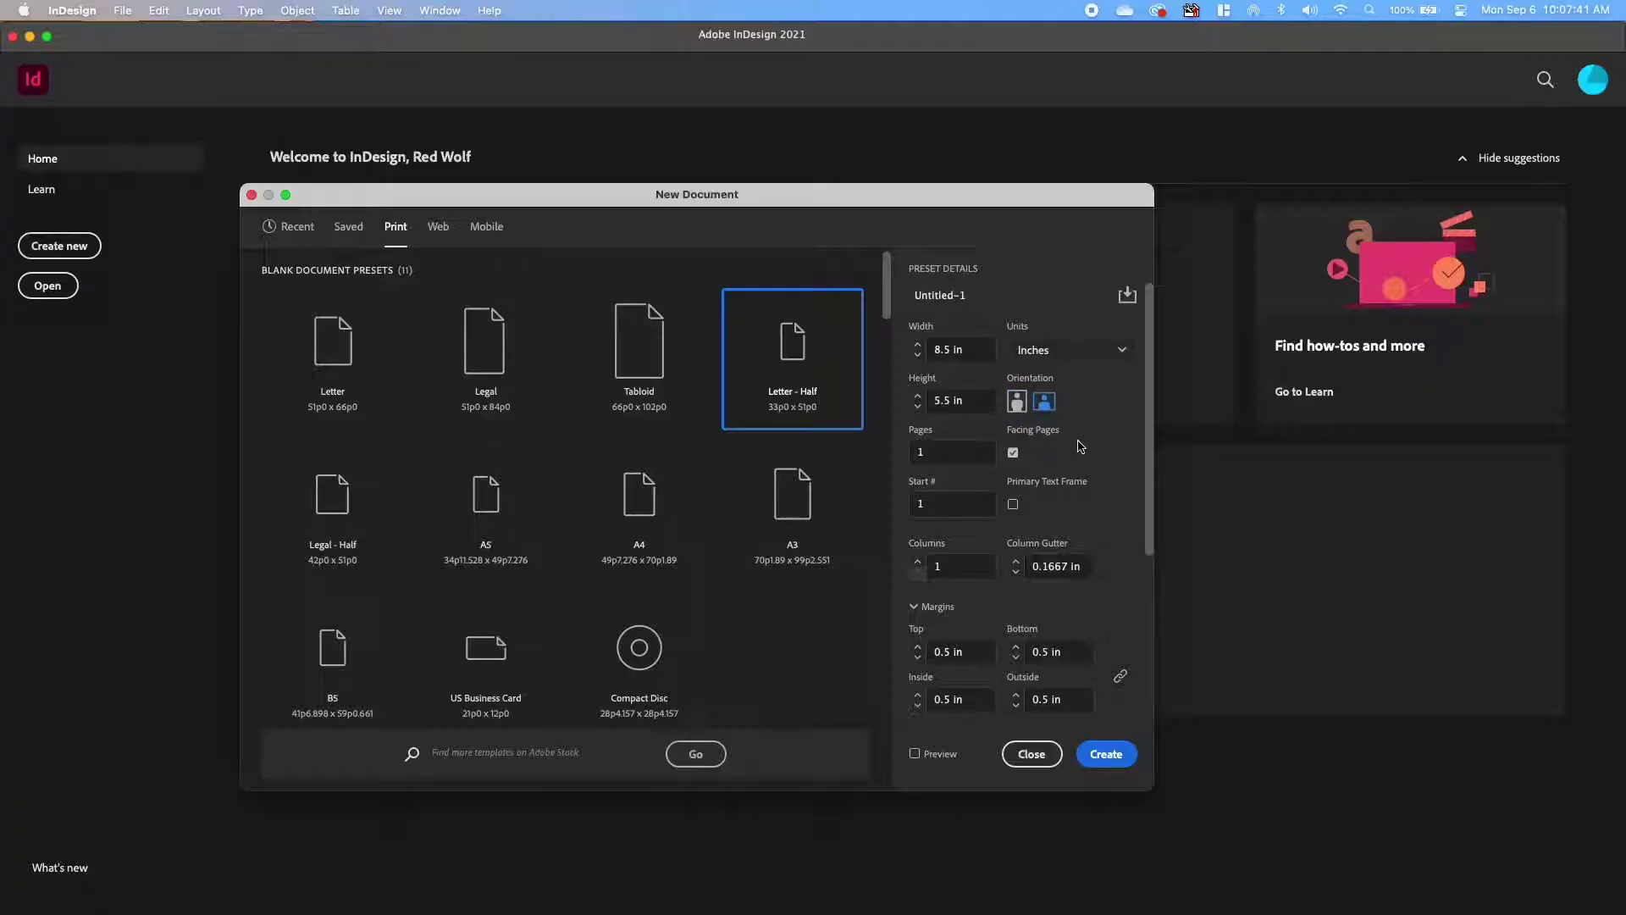
Set the new document to 2 non-facing pages with 2 columns and a 0 in column gutter.
click(922, 451)
click(923, 449)
drag(924, 449, 911, 447)
click(1013, 454)
click(917, 561)
click(1069, 566)
double_click(1069, 566)
text(0)
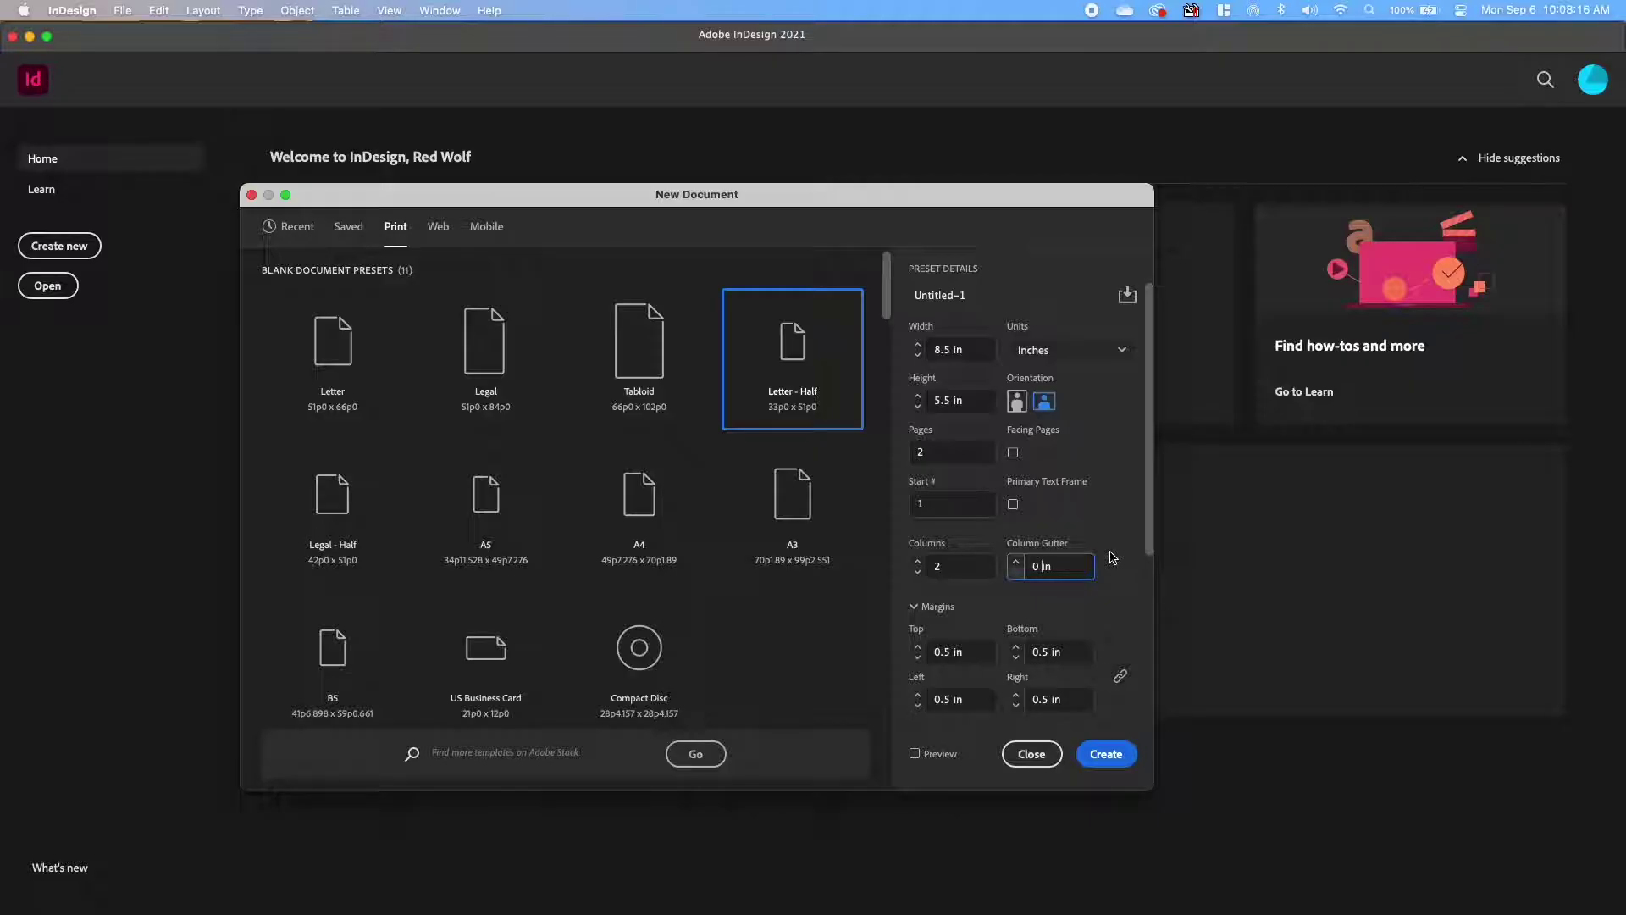
Set all four margins to 0.25 in and the bleed to 0.125 in on every side.
scroll(1112, 557, down, 5)
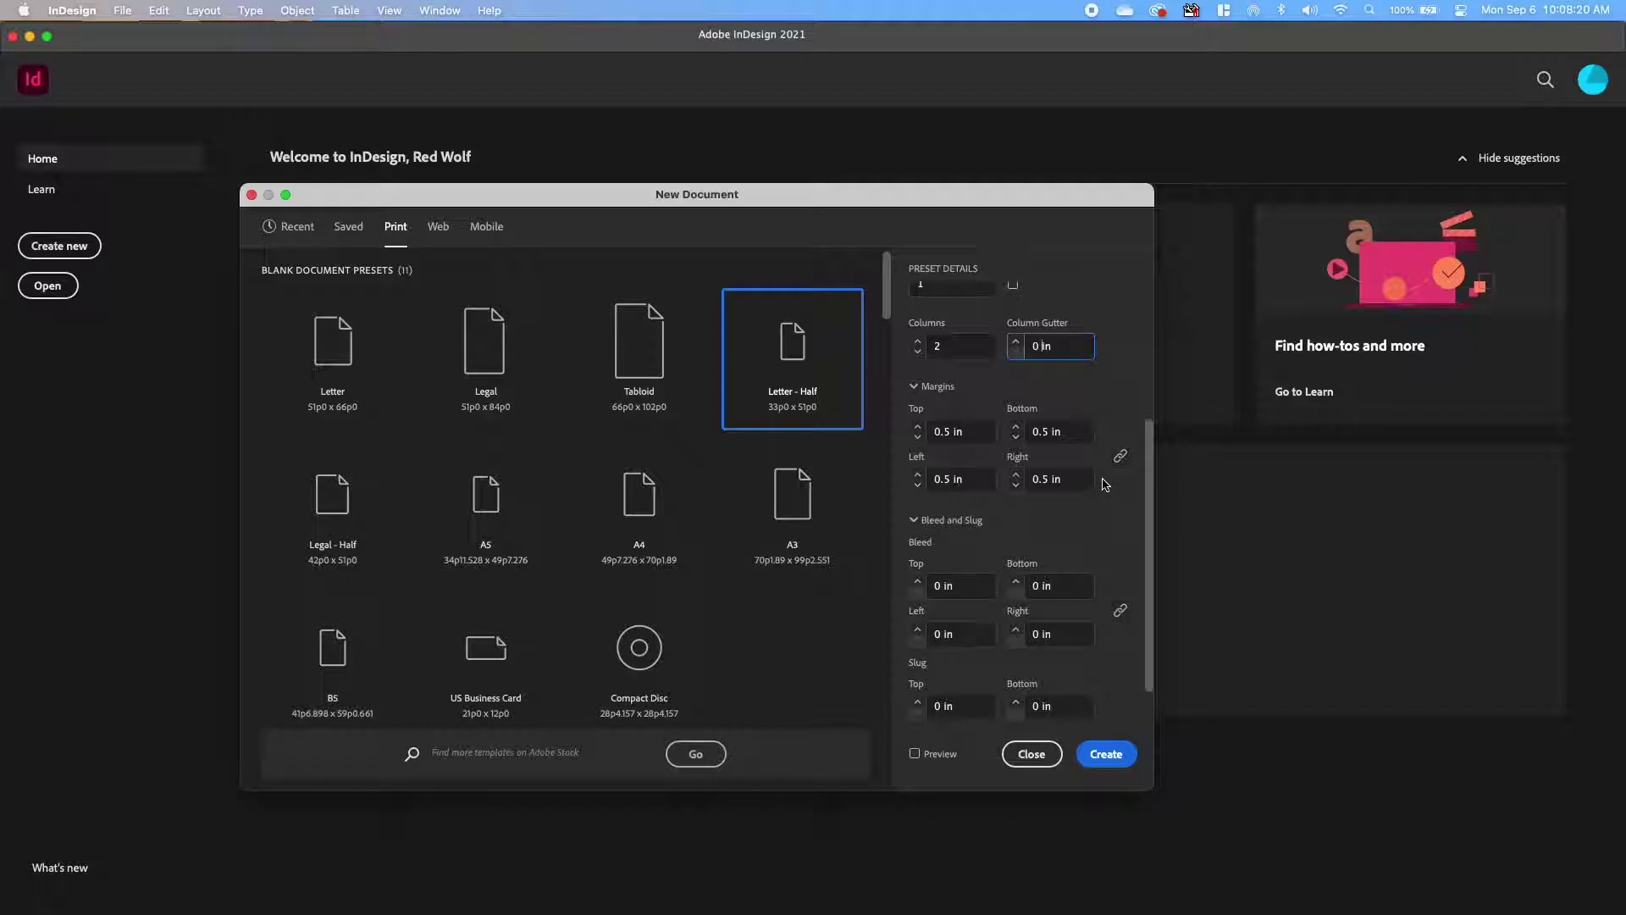
click(918, 437)
click(918, 437)
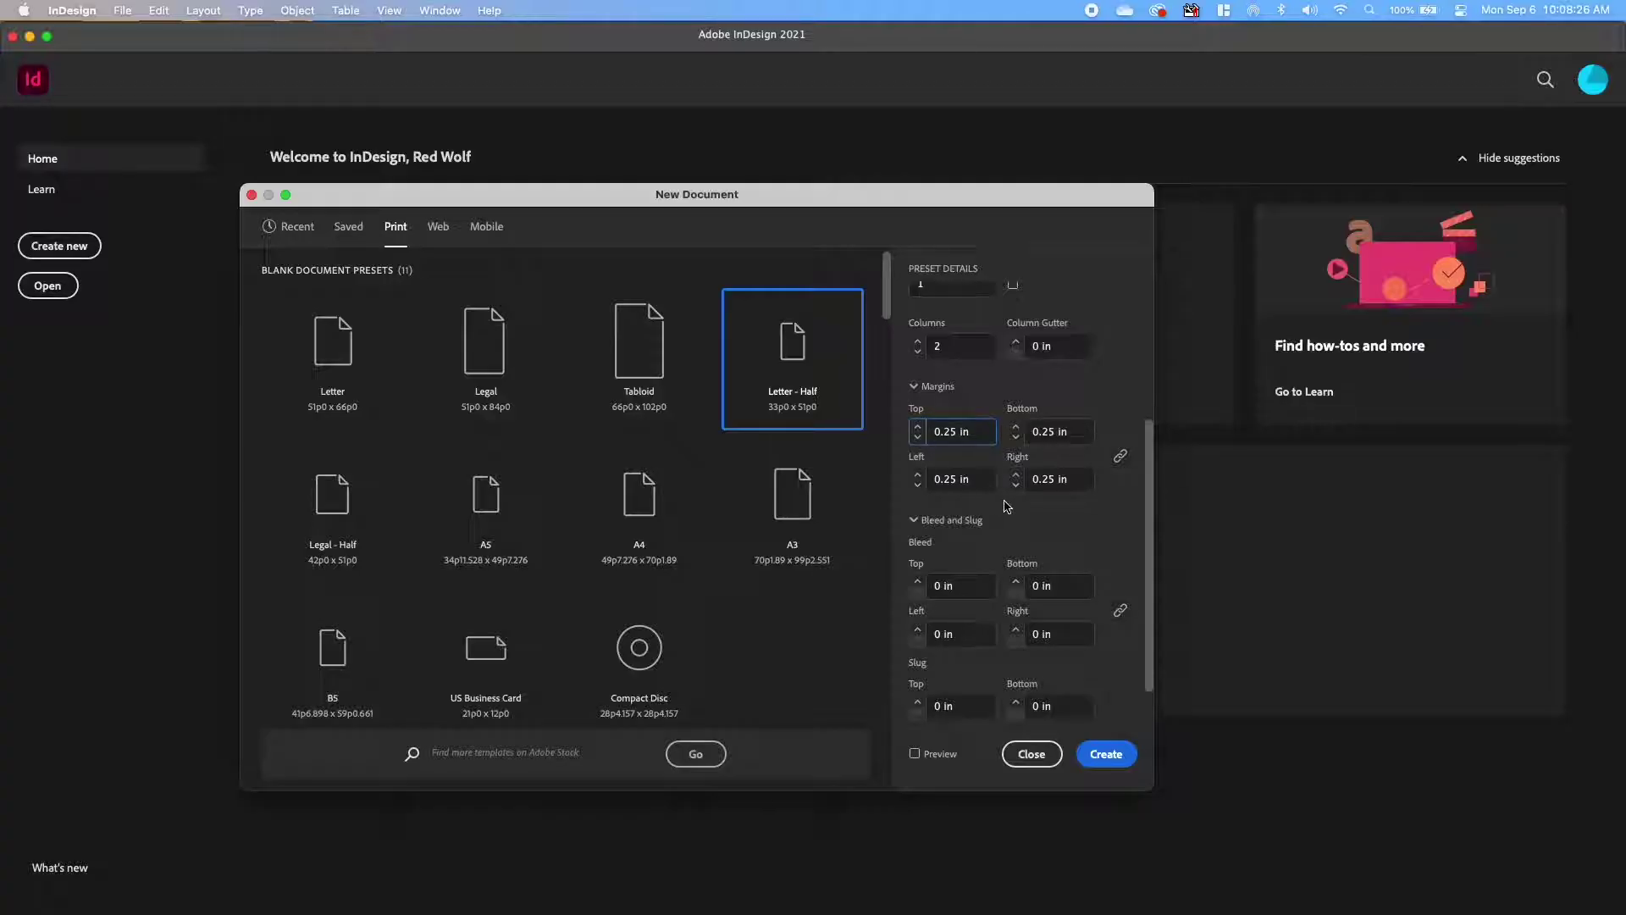
scroll(1108, 515, down, 1)
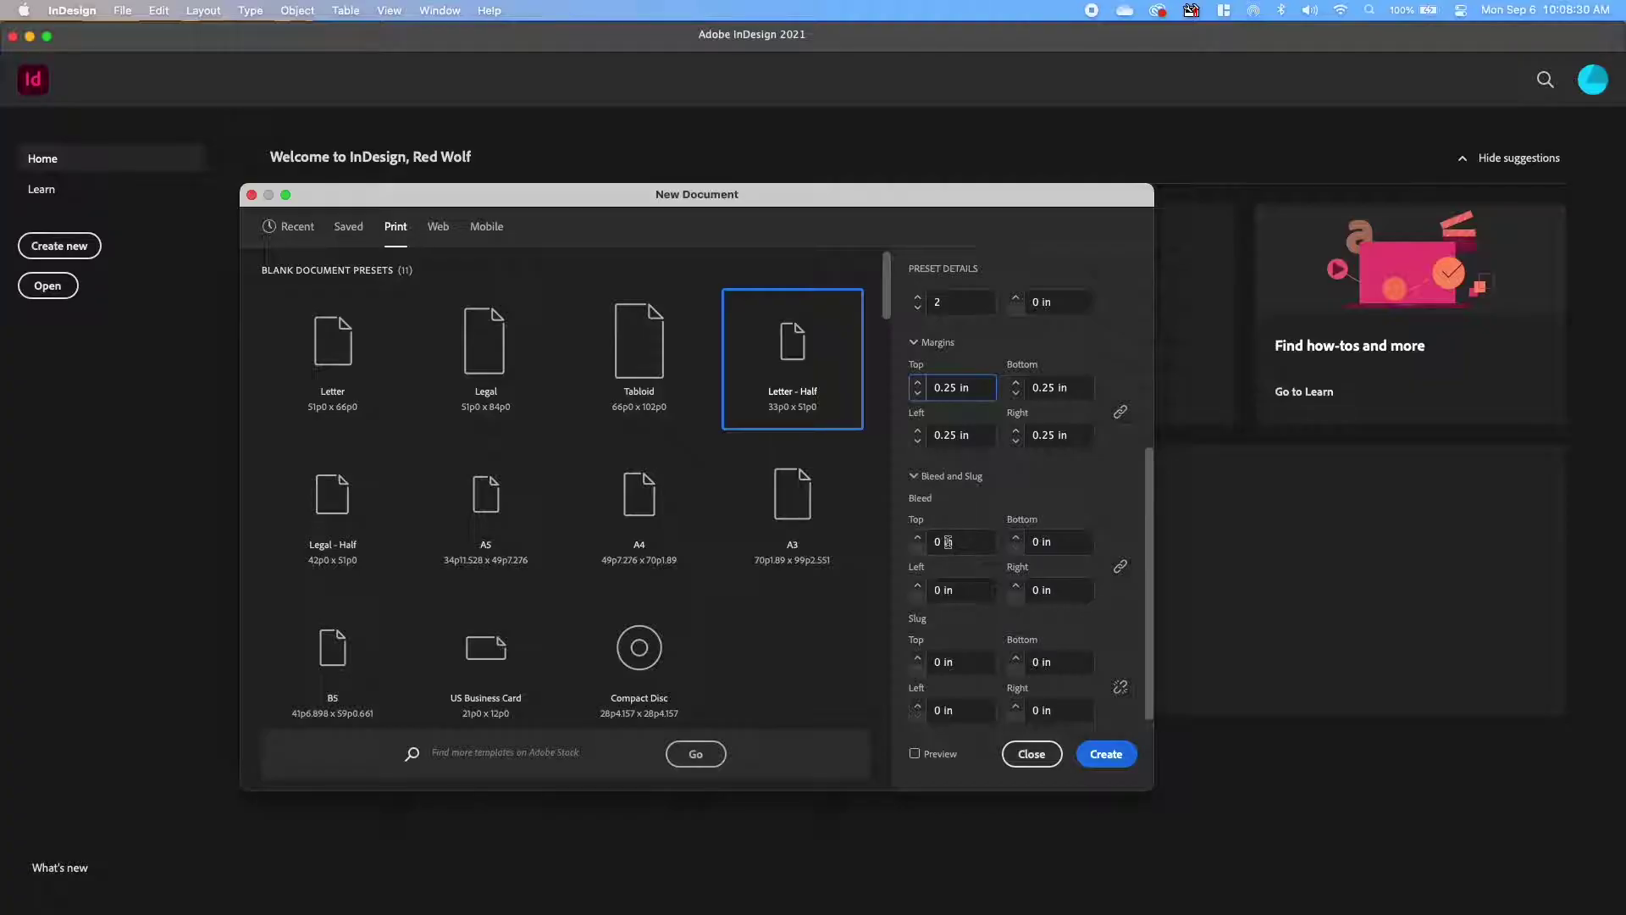
click(918, 537)
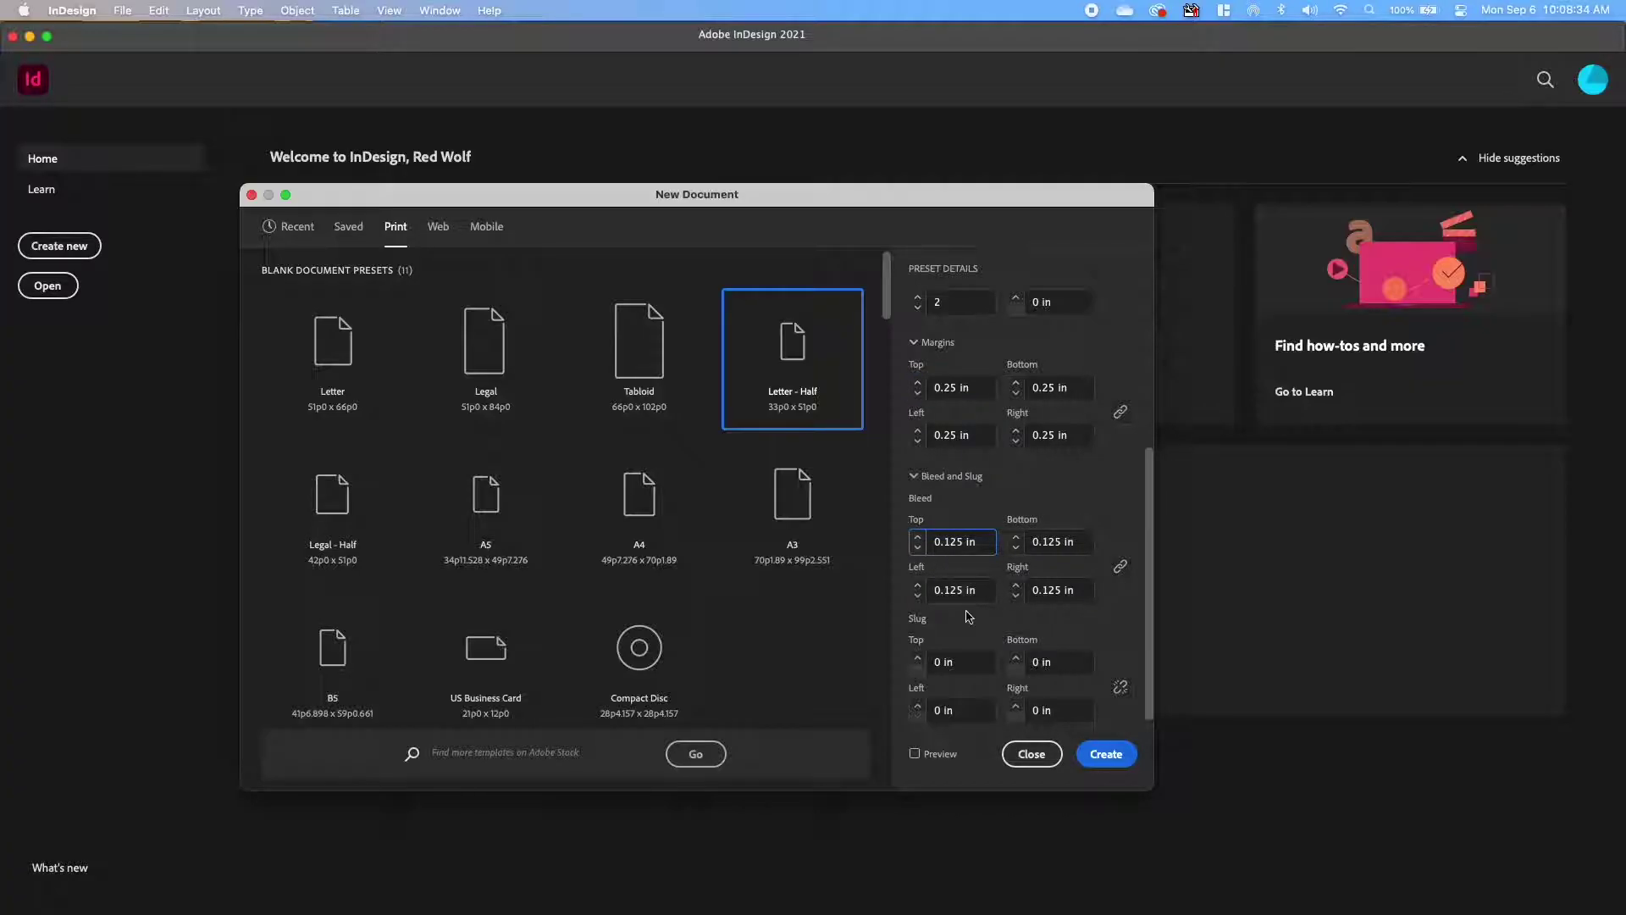
Check the page, column, margin and bleed settings once more and create the document.
scroll(971, 625, up, 5)
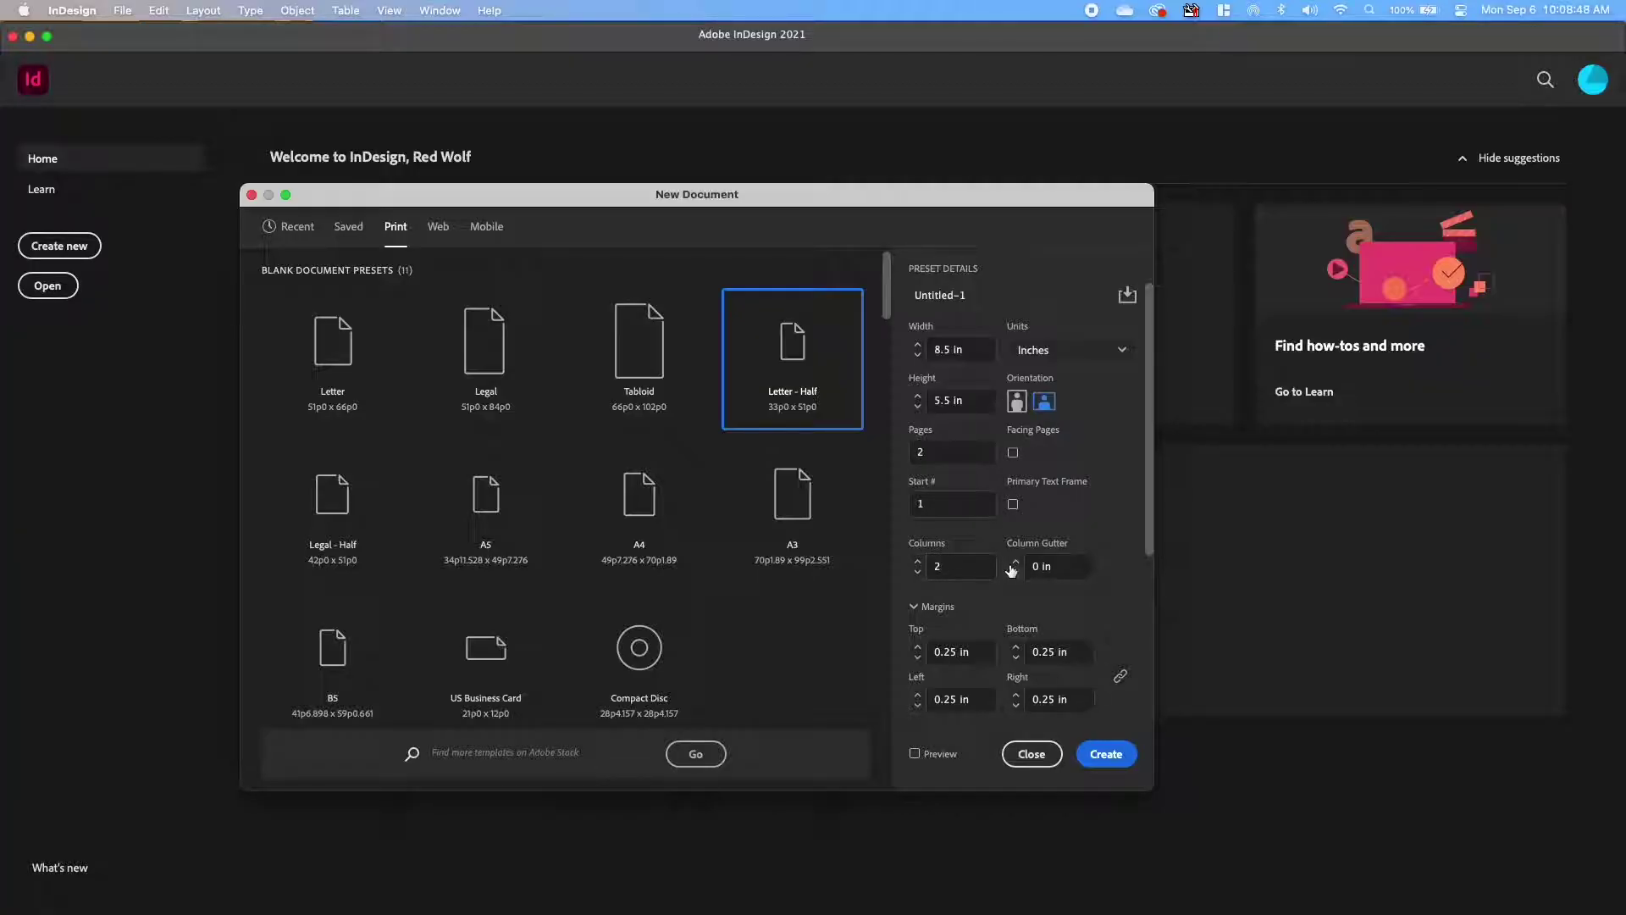
scroll(1027, 602, down, 3)
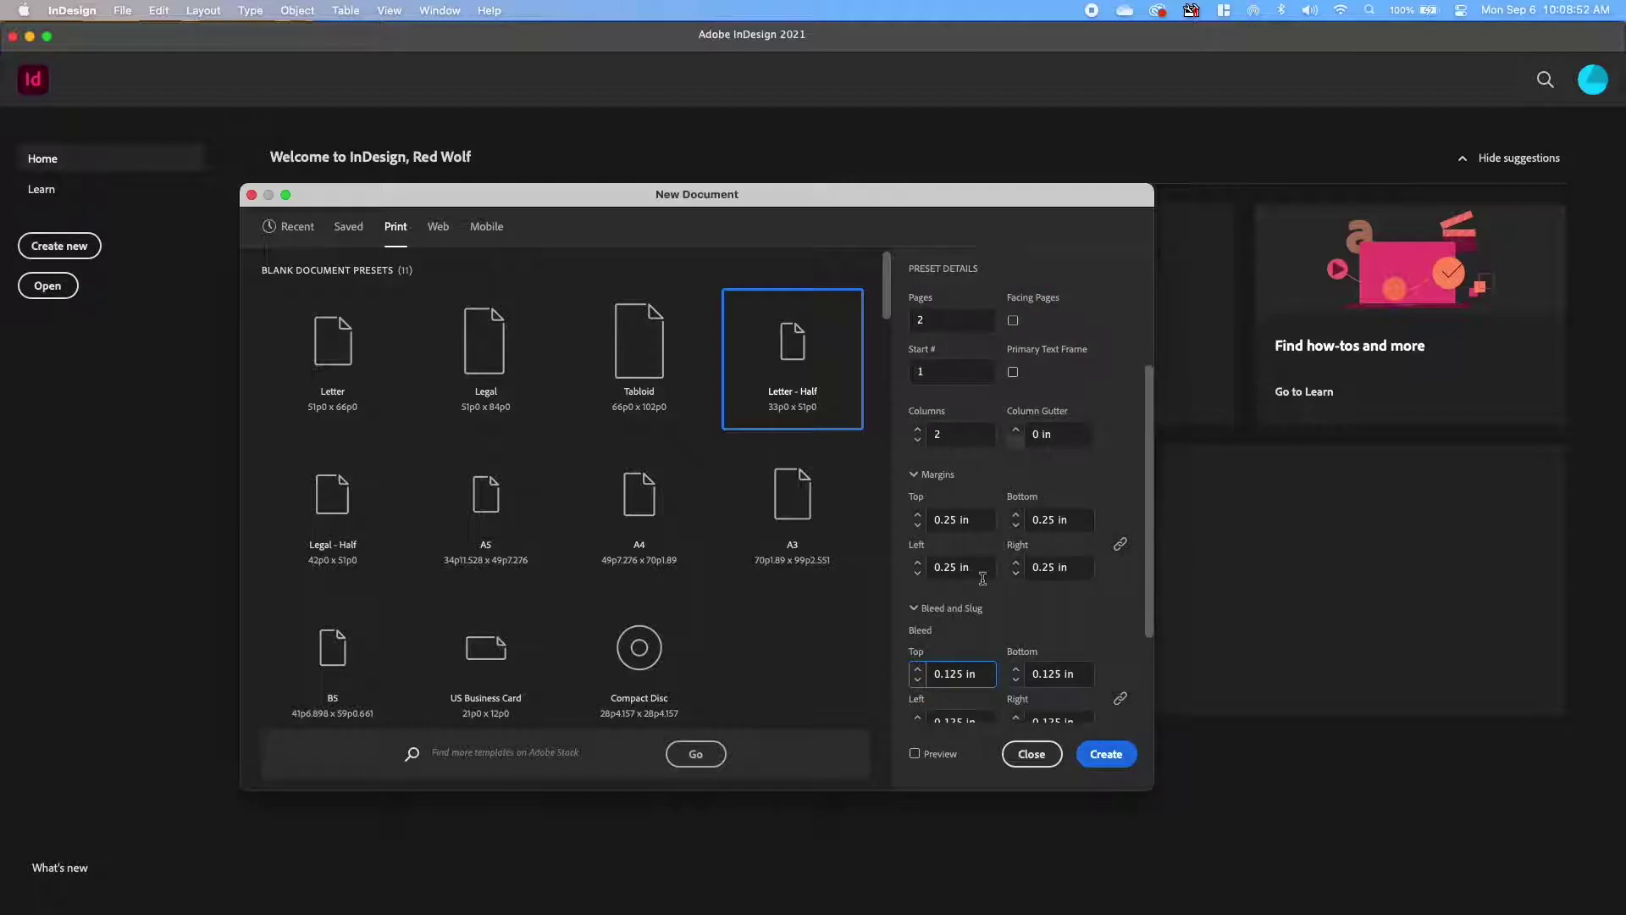
scroll(1030, 584, down, 3)
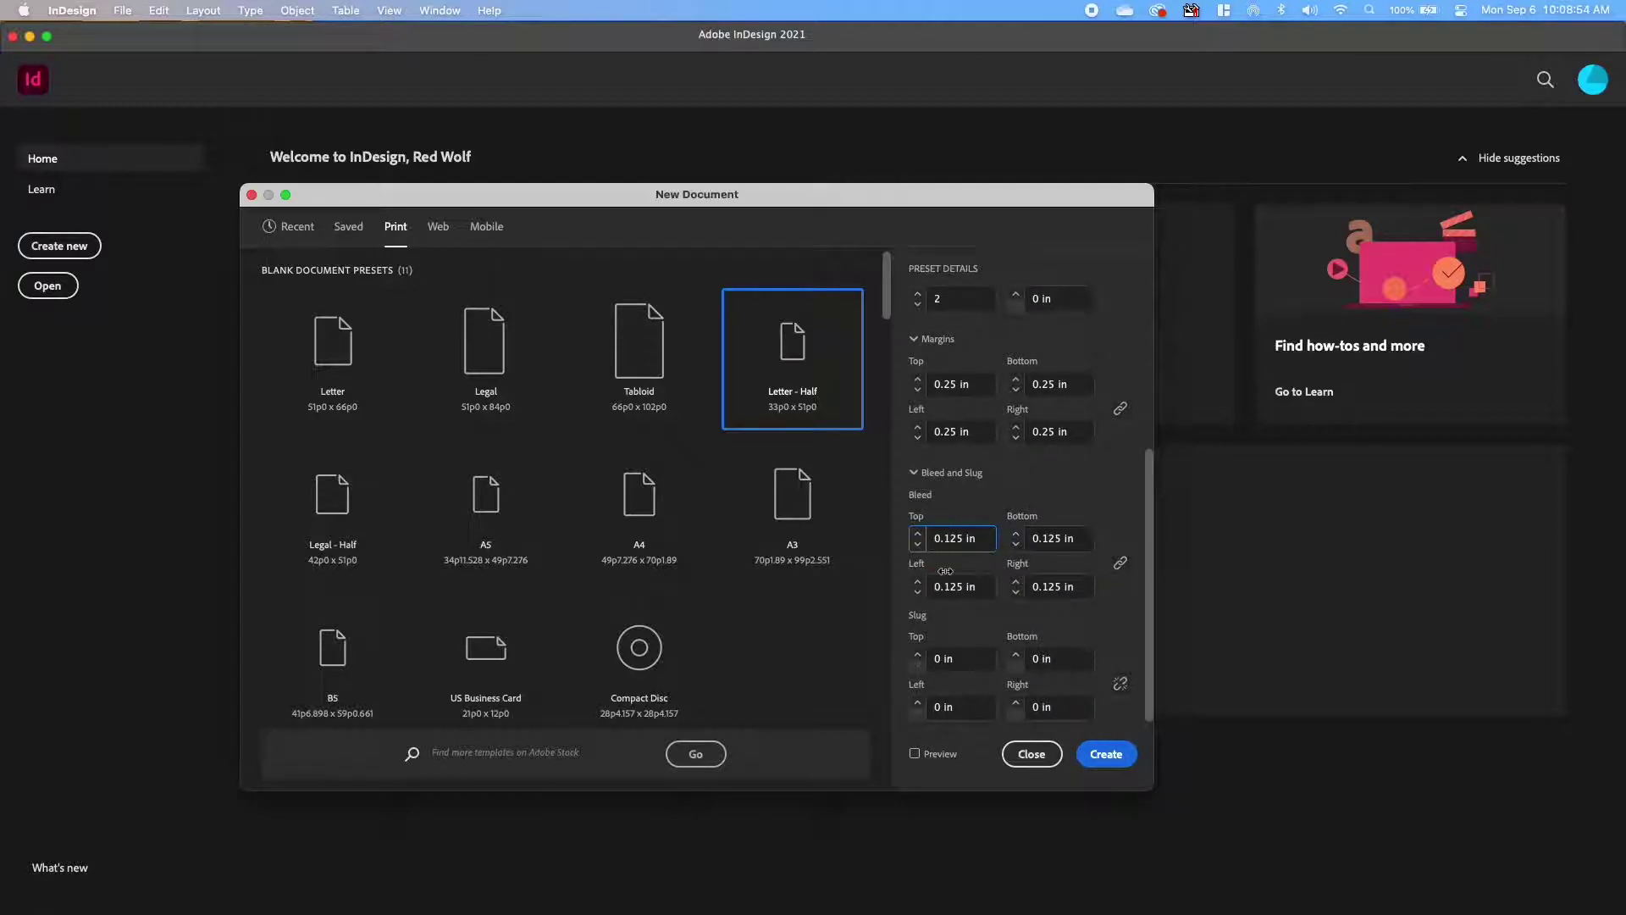
click(1106, 754)
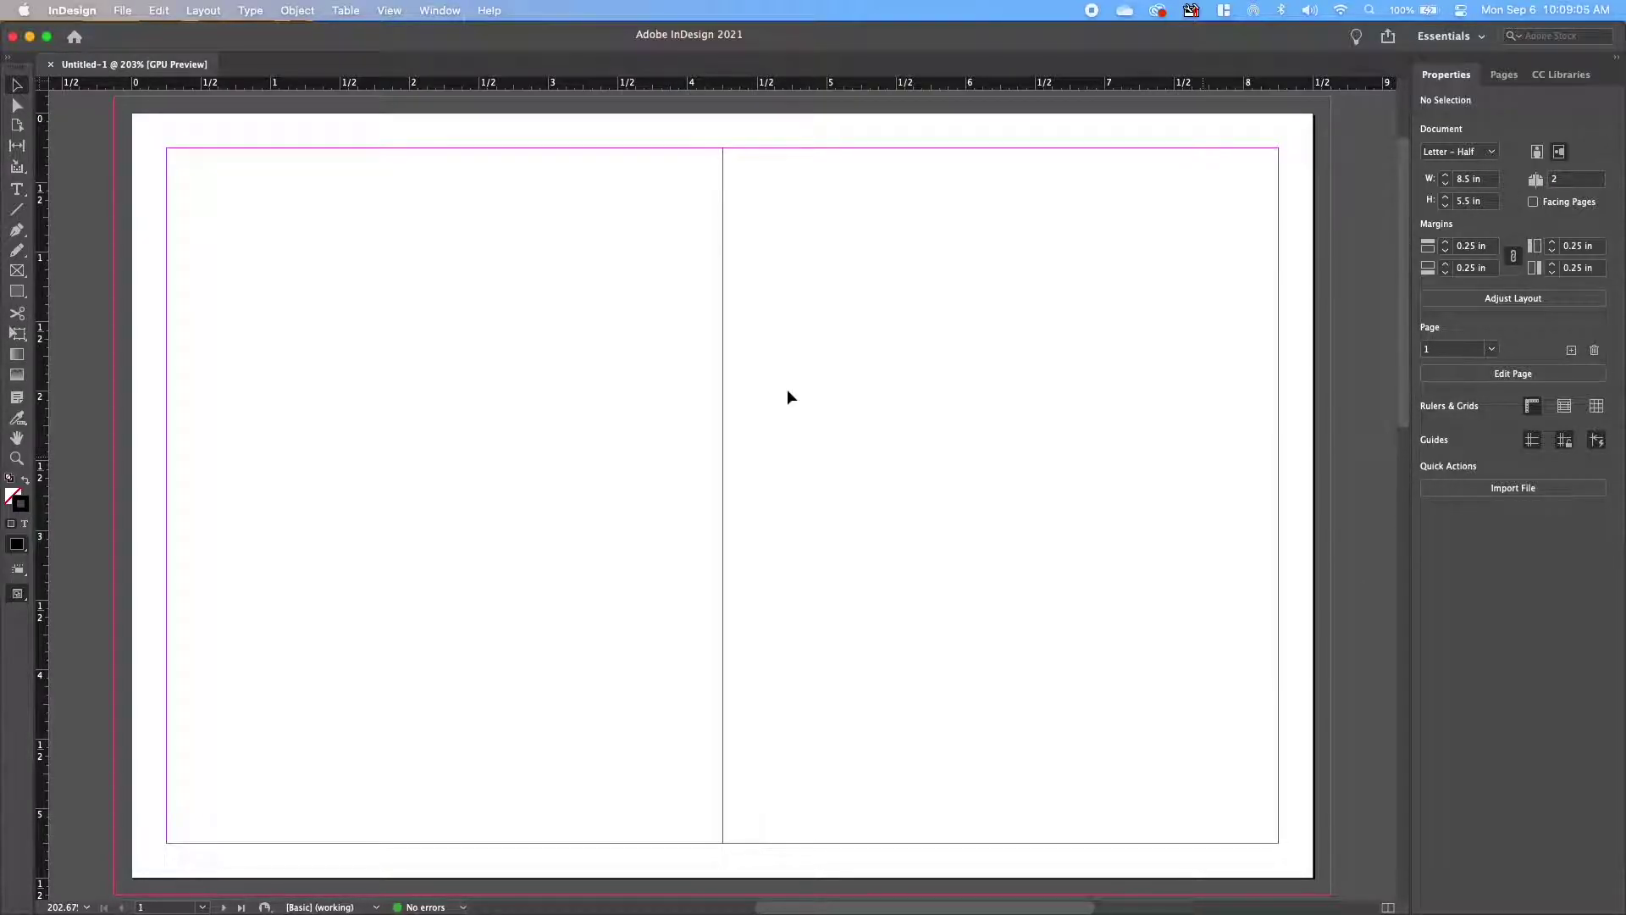
Reset the Essentials workspace to its default layout.
click(440, 11)
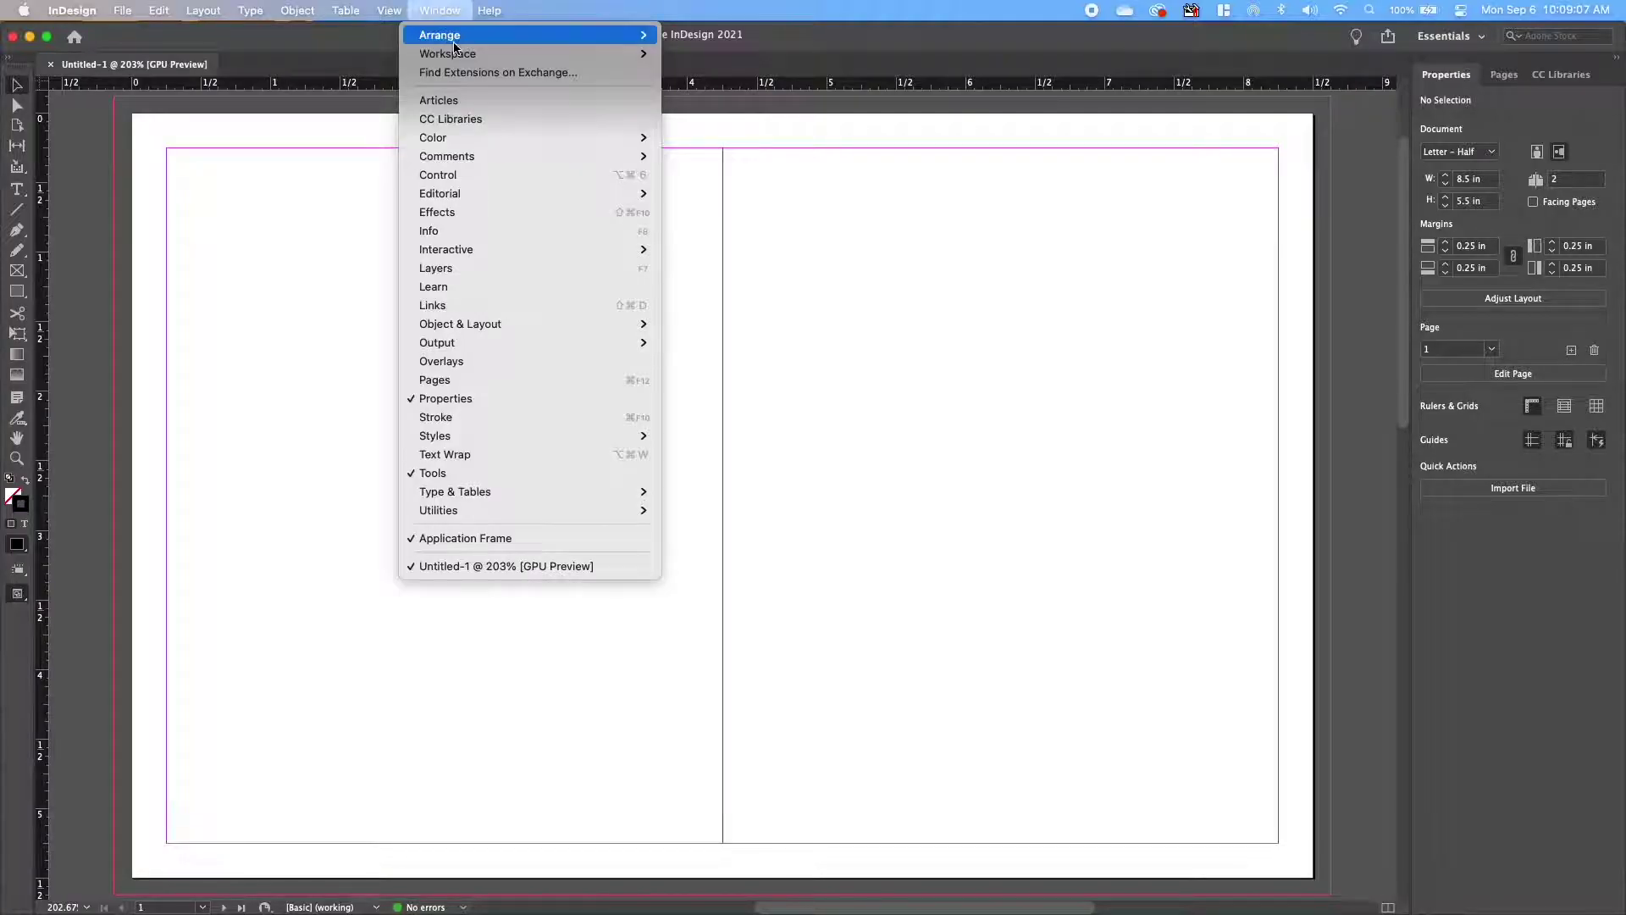
mouse_move(466, 54)
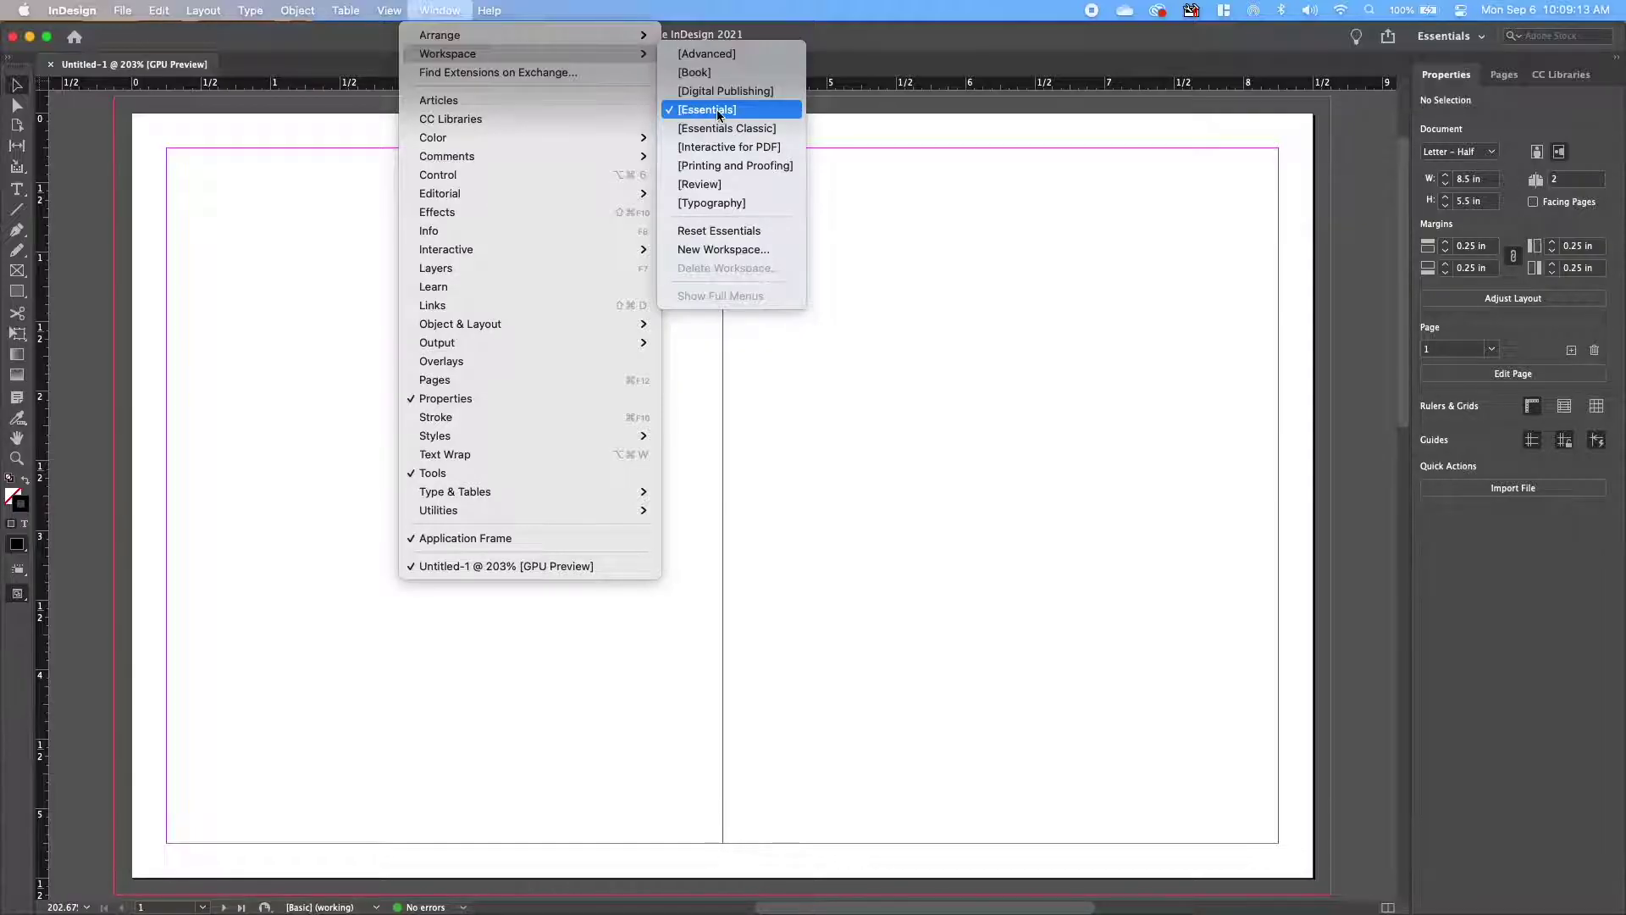
click(719, 232)
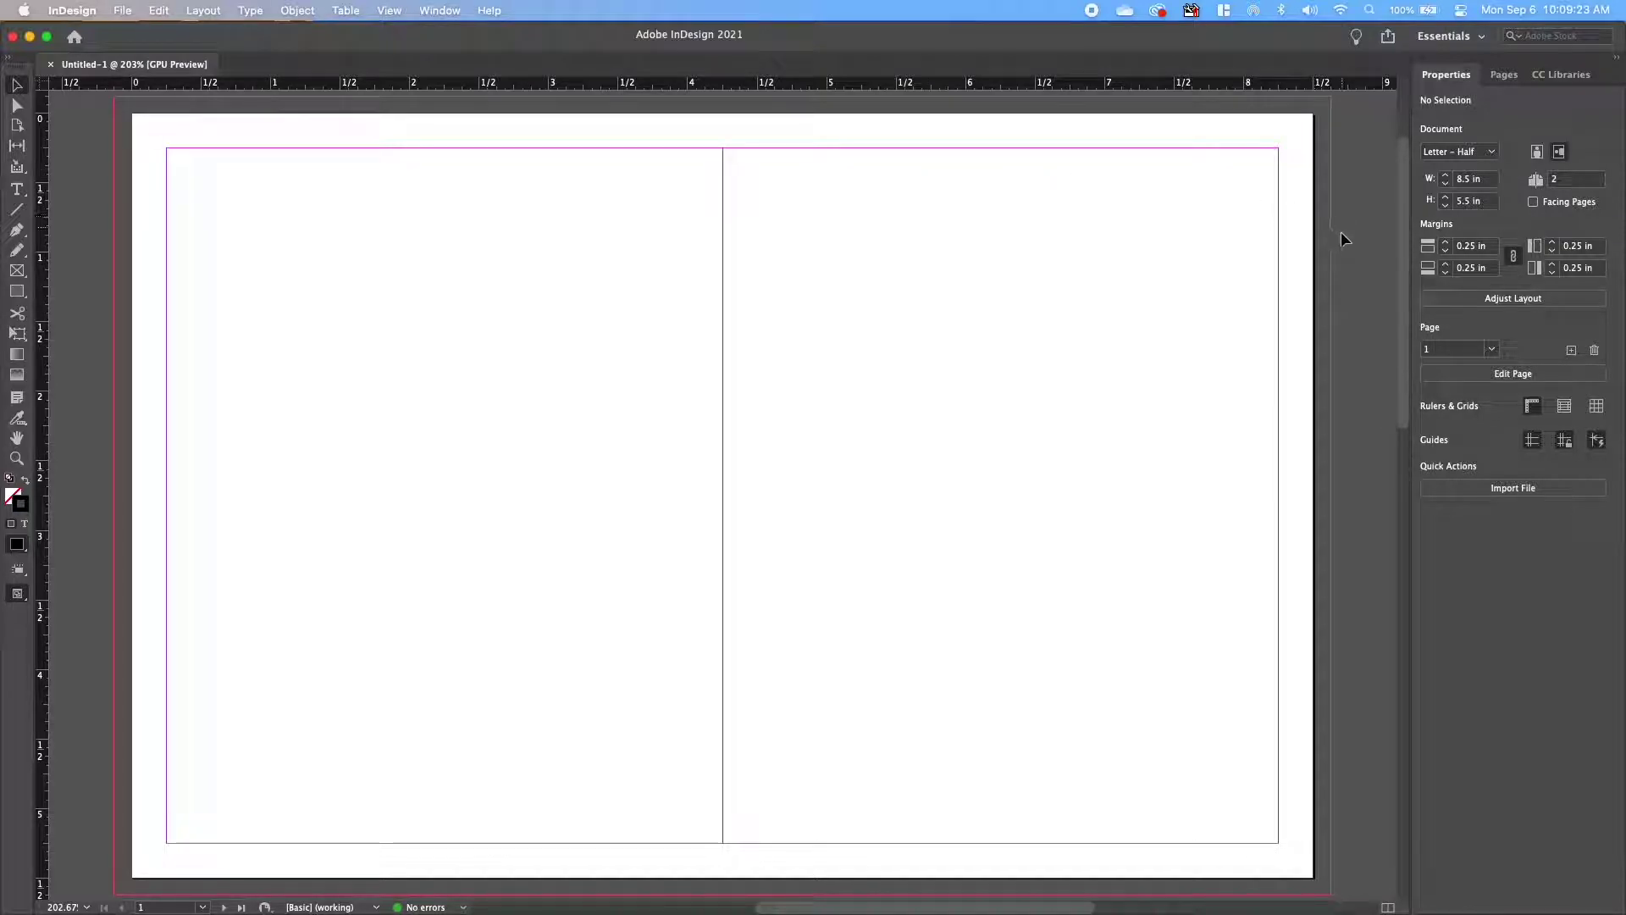
Show the document's page thumbnails and switch between pages 1 and 2, ending on page 1.
click(1504, 76)
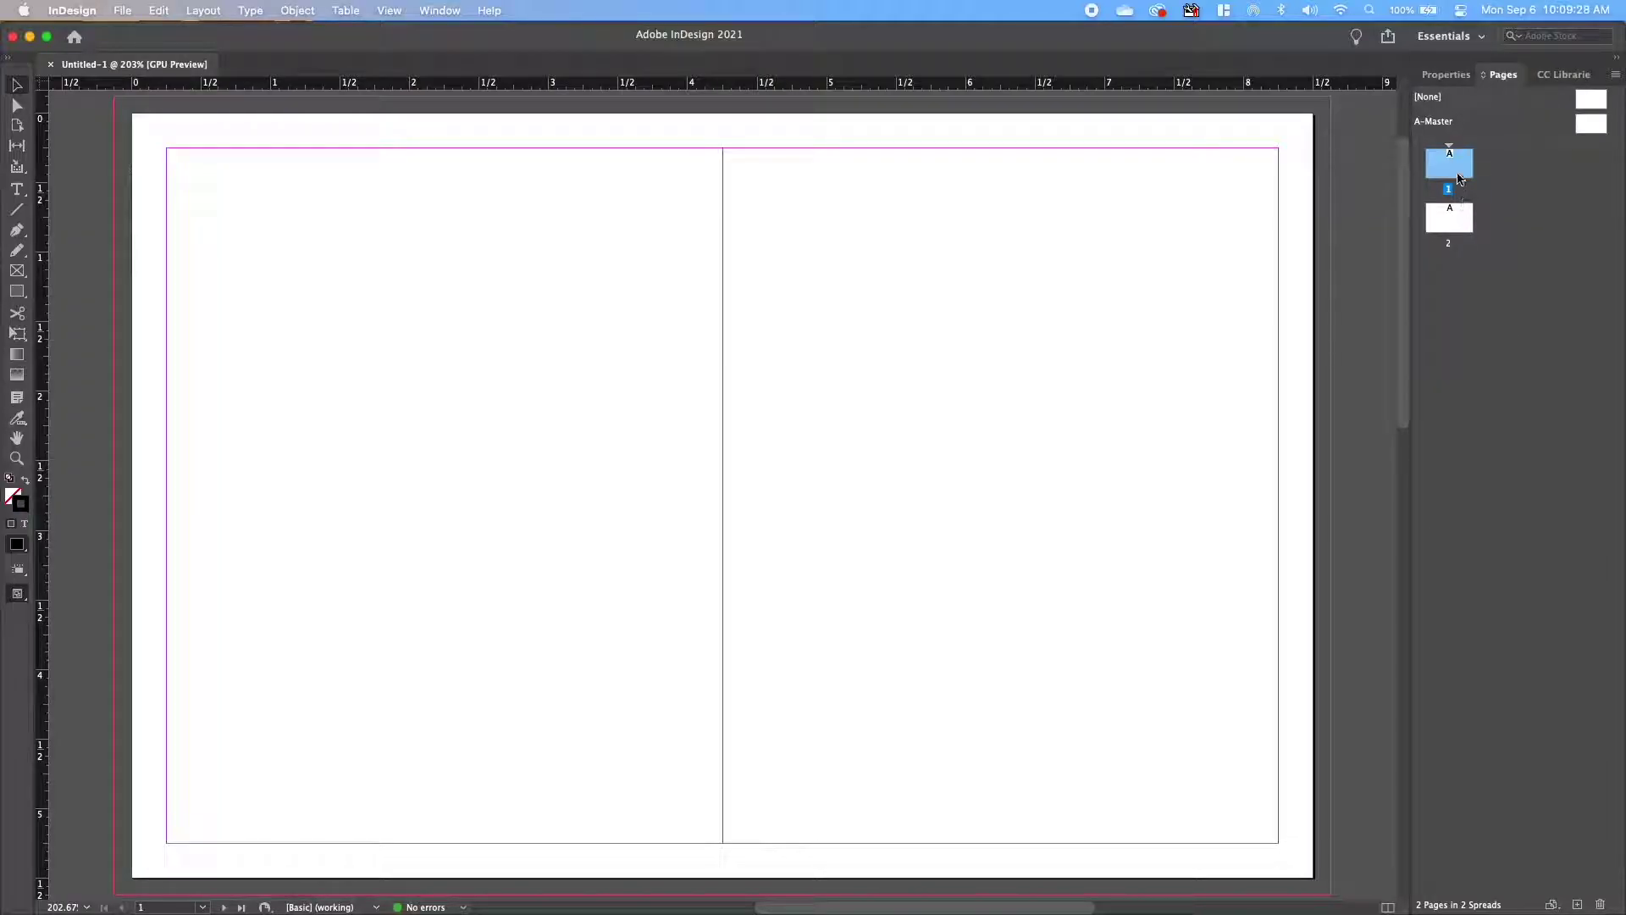
double_click(1455, 219)
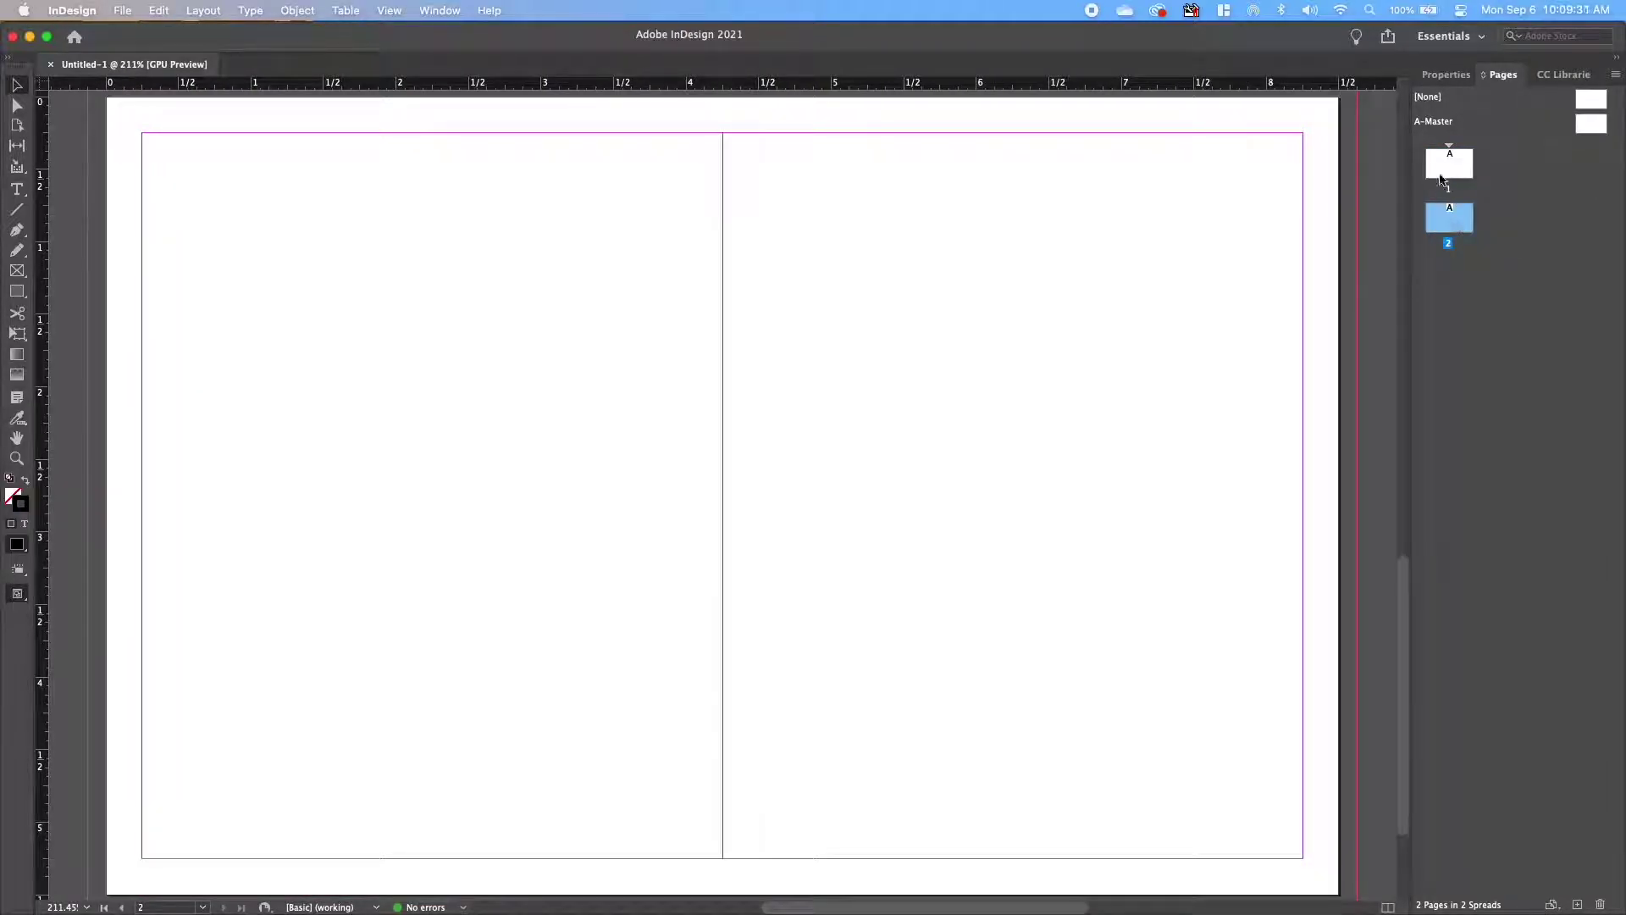
double_click(1445, 169)
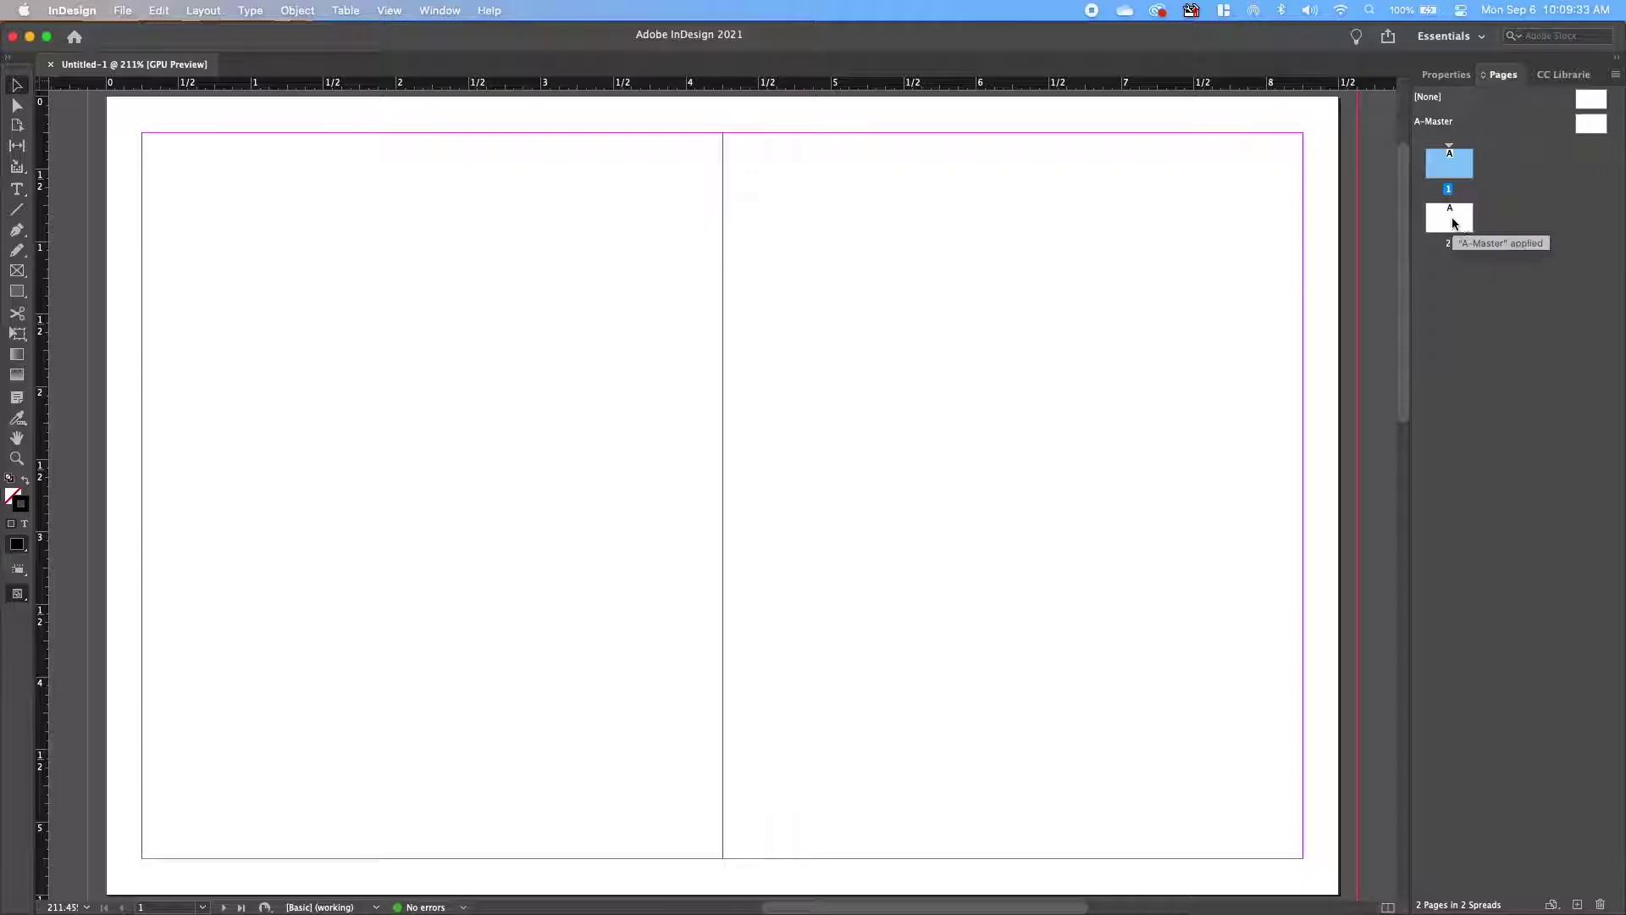
double_click(1455, 222)
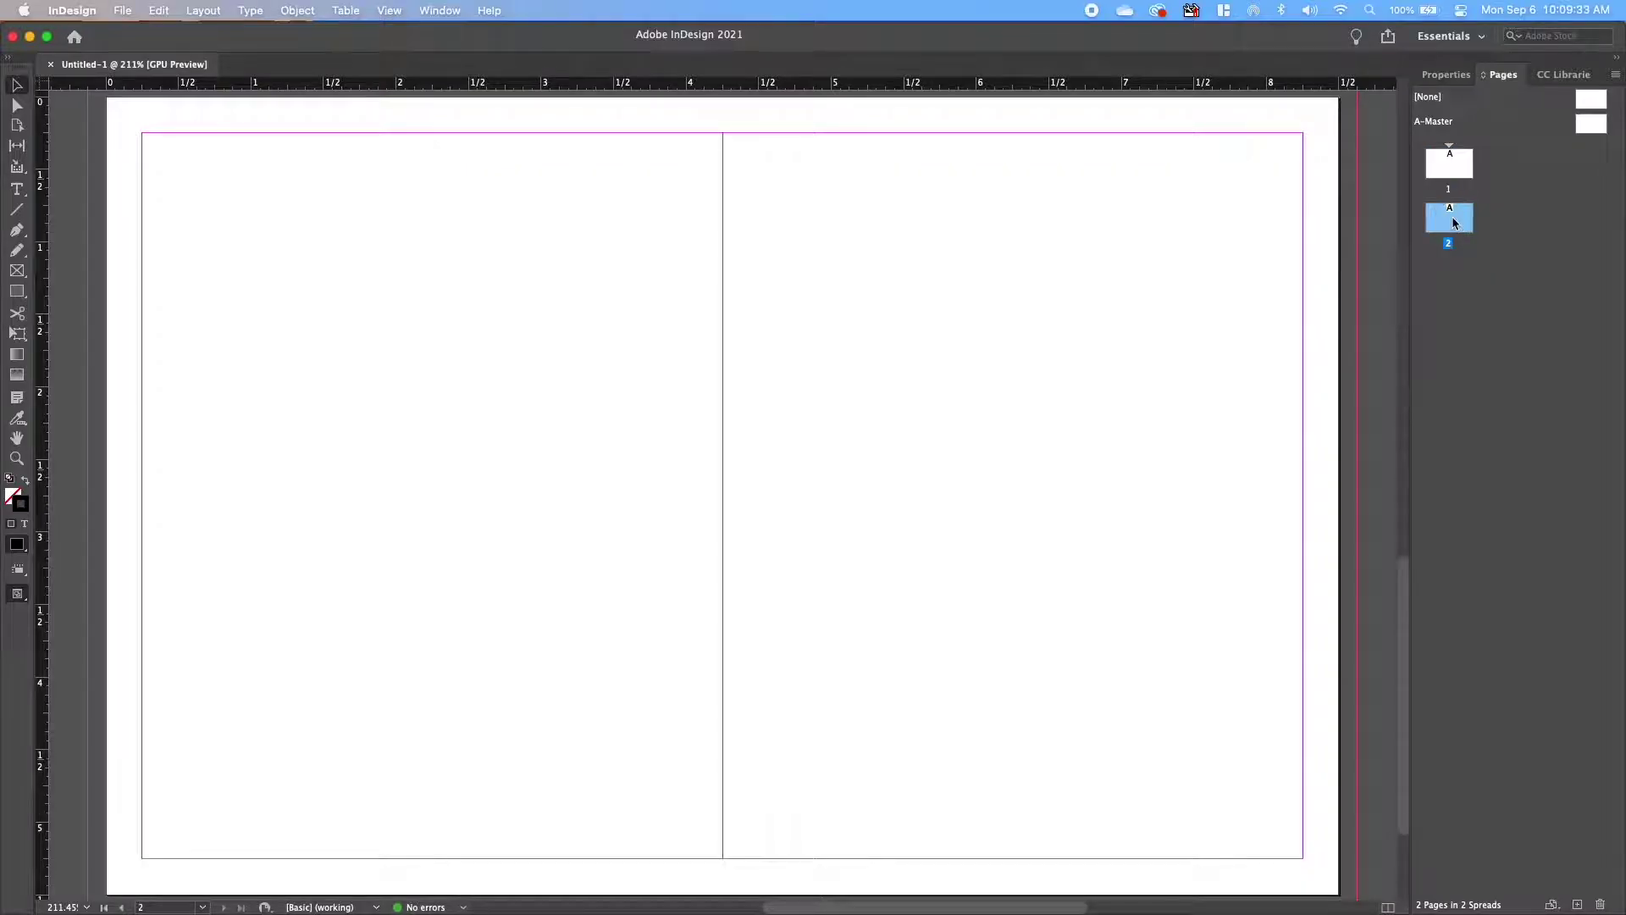
double_click(1450, 173)
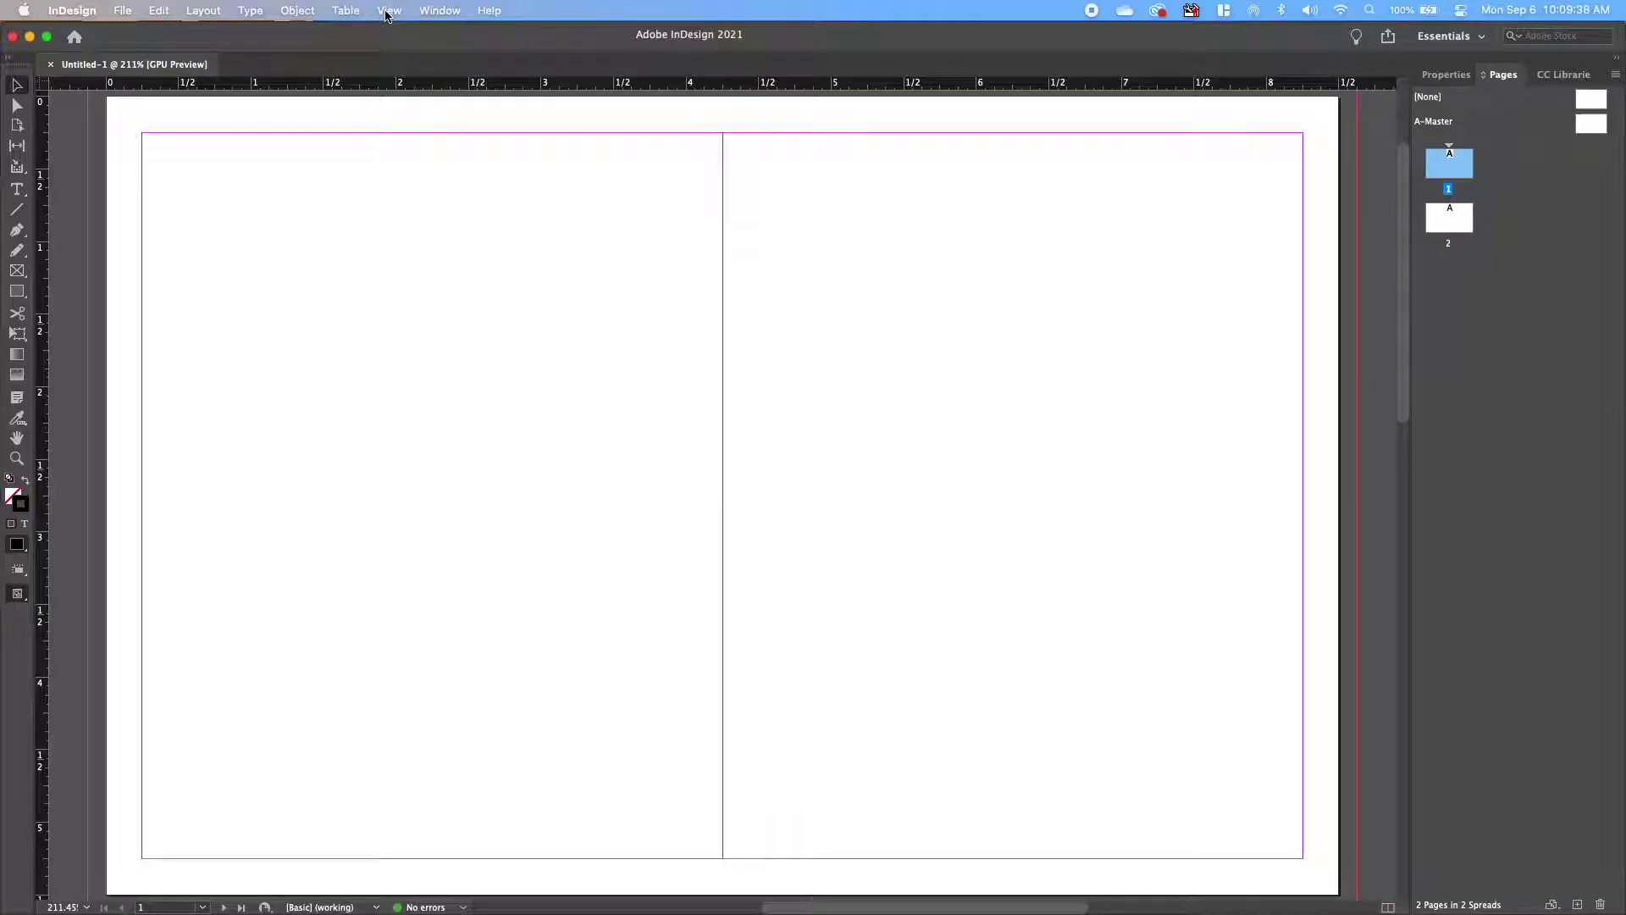
Display the document at actual size, zoom out to 50% to see both pages together, and return to actual size.
click(387, 11)
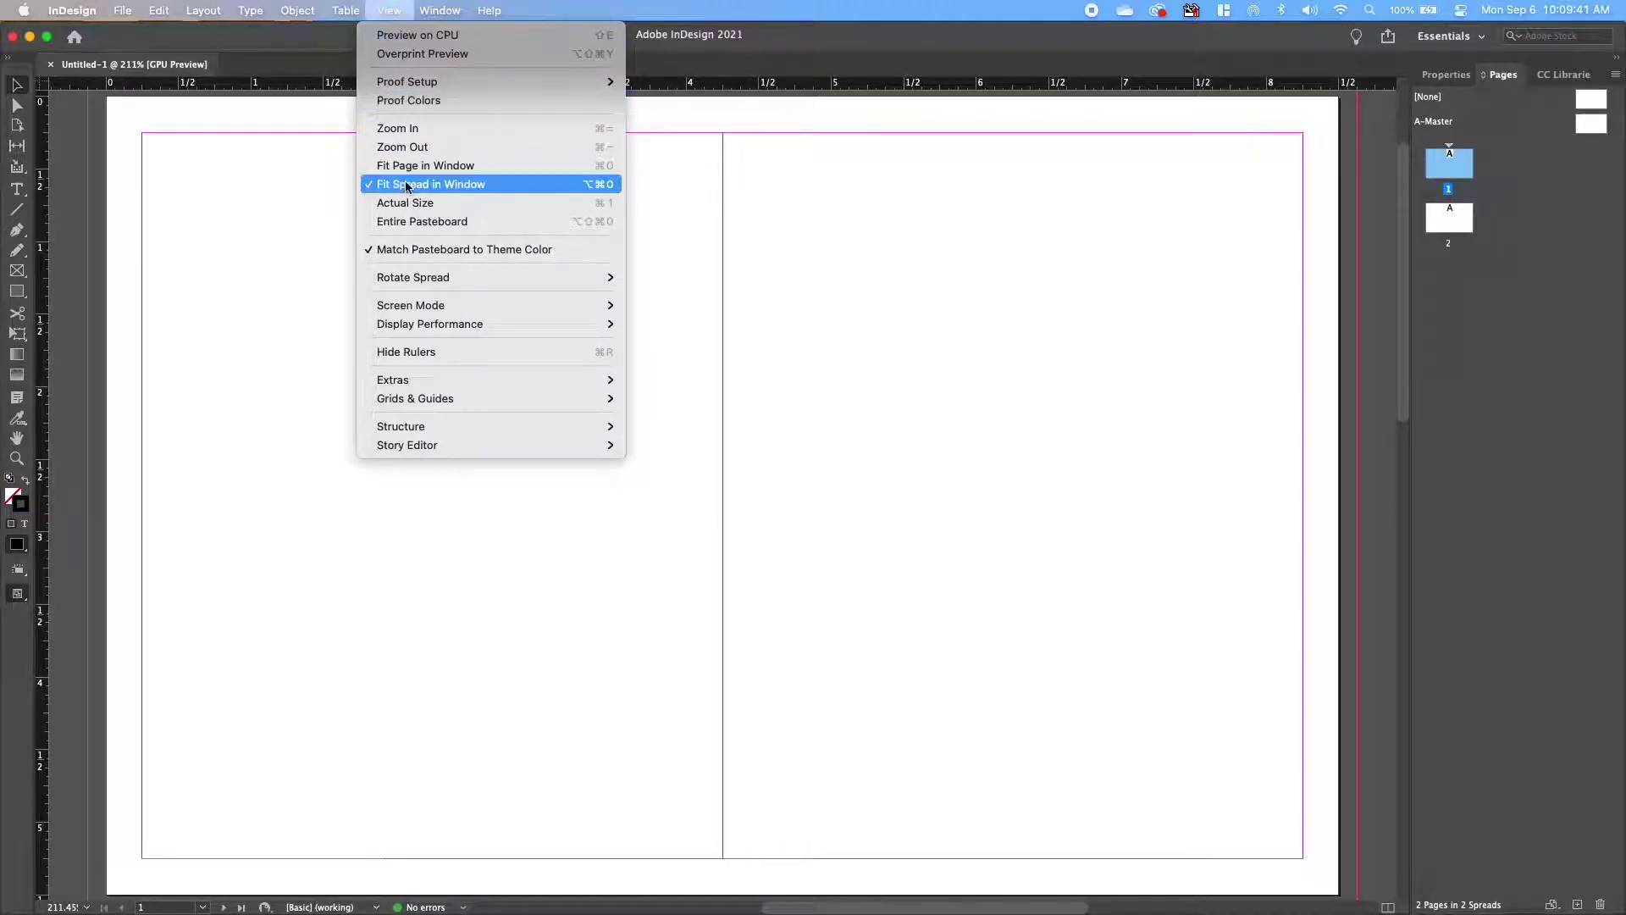
click(413, 209)
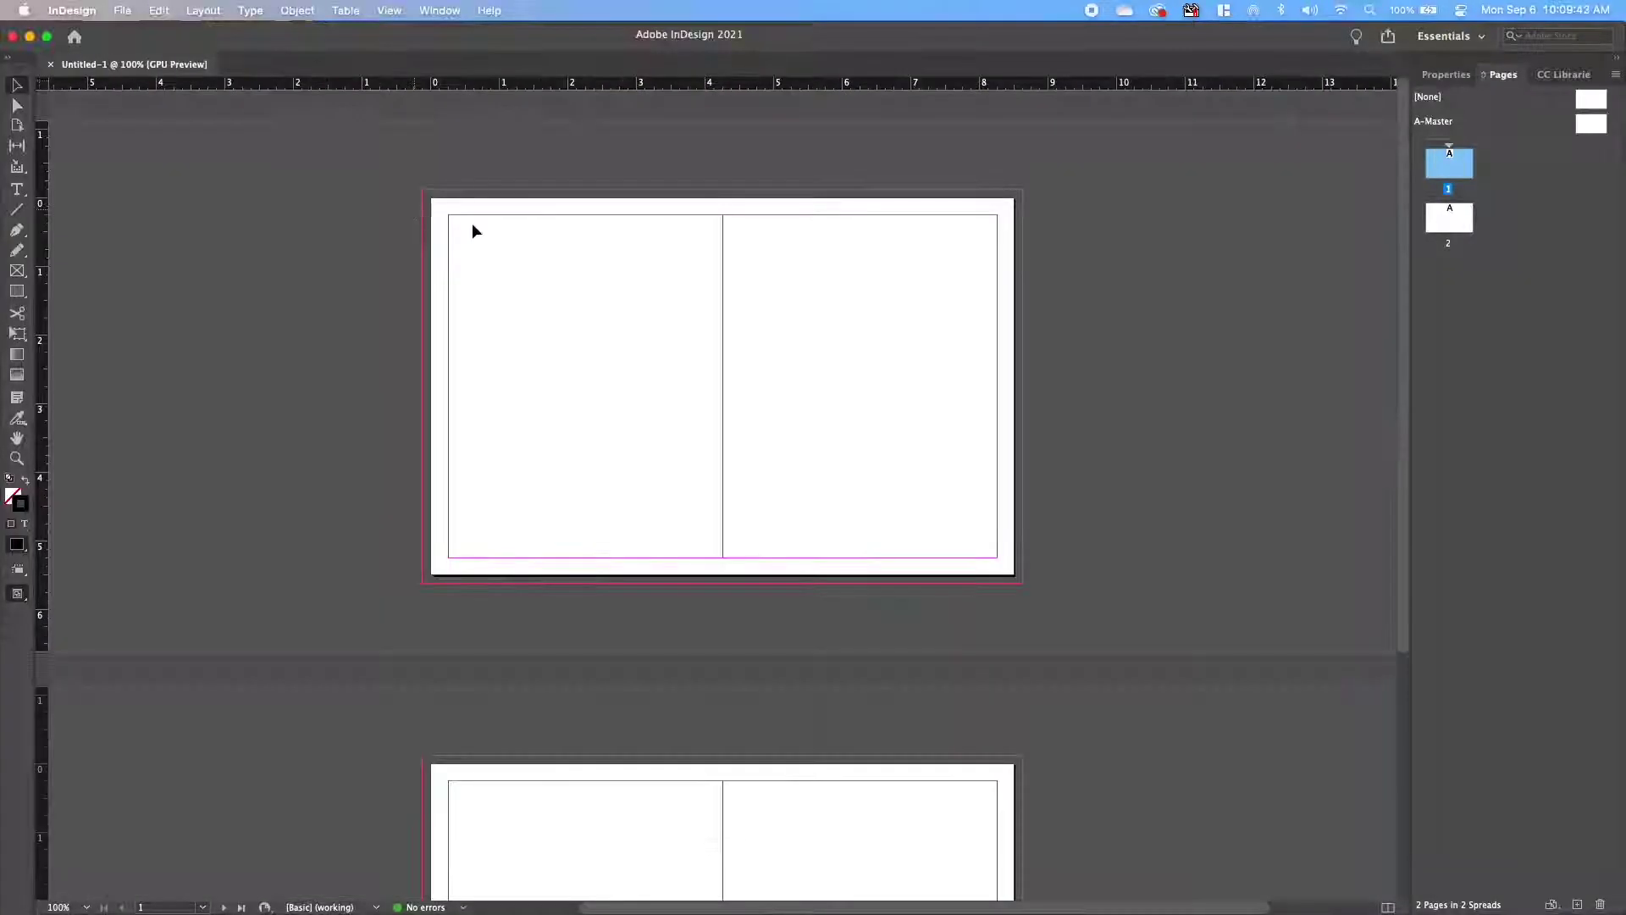
scroll(856, 542, down, 5)
scroll(856, 535, up, 5)
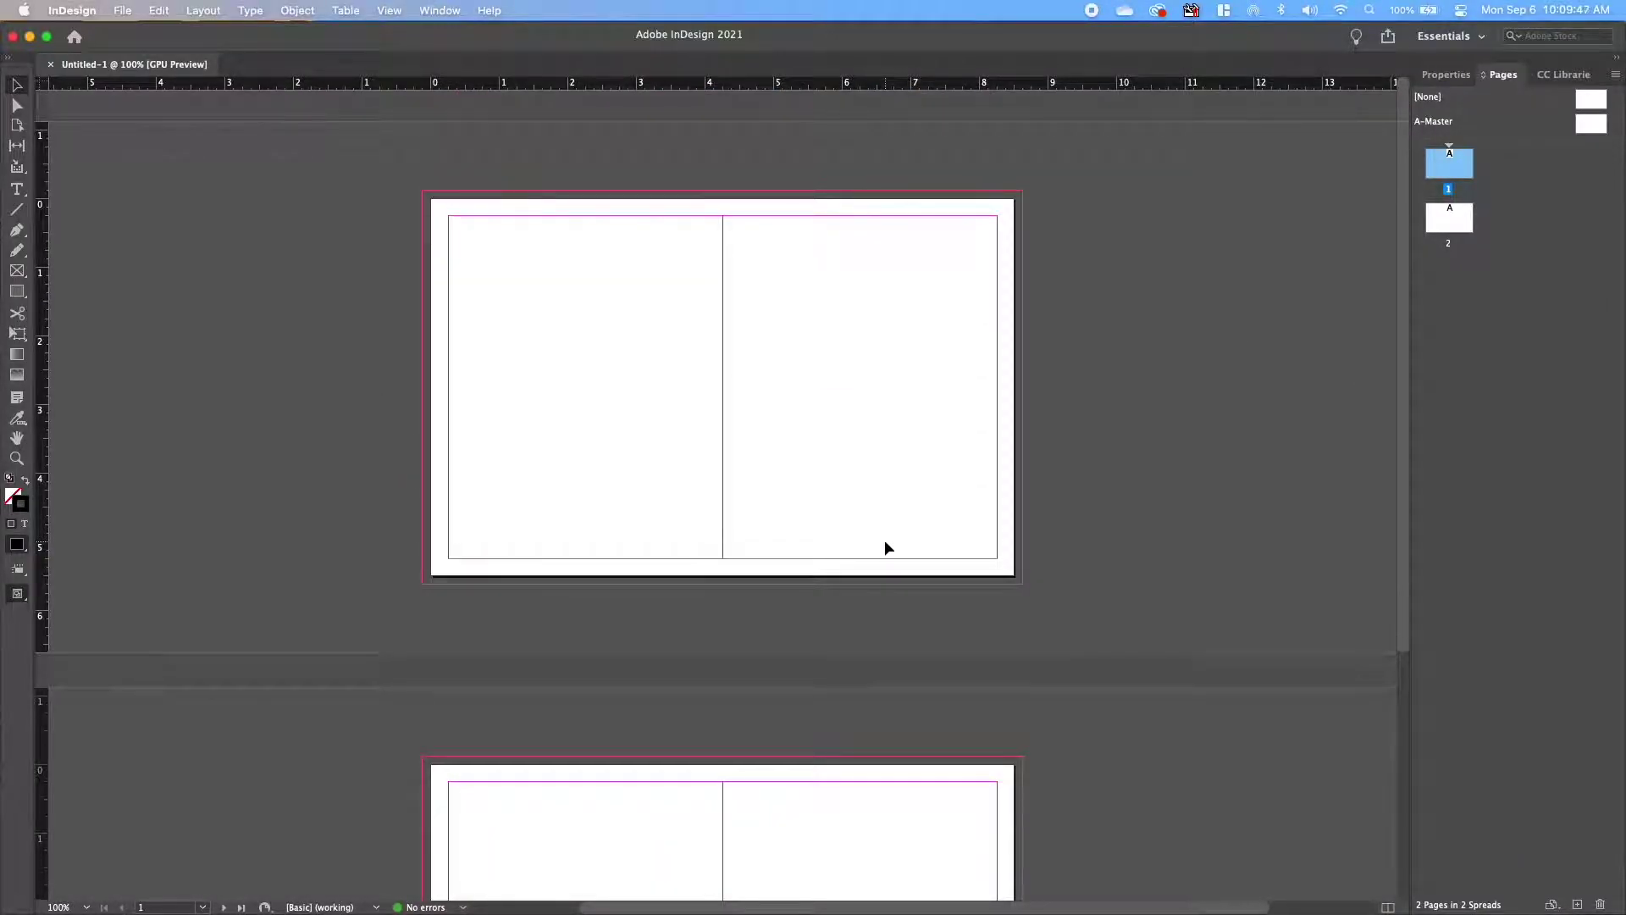
key(super+minus)
key(super+minus)
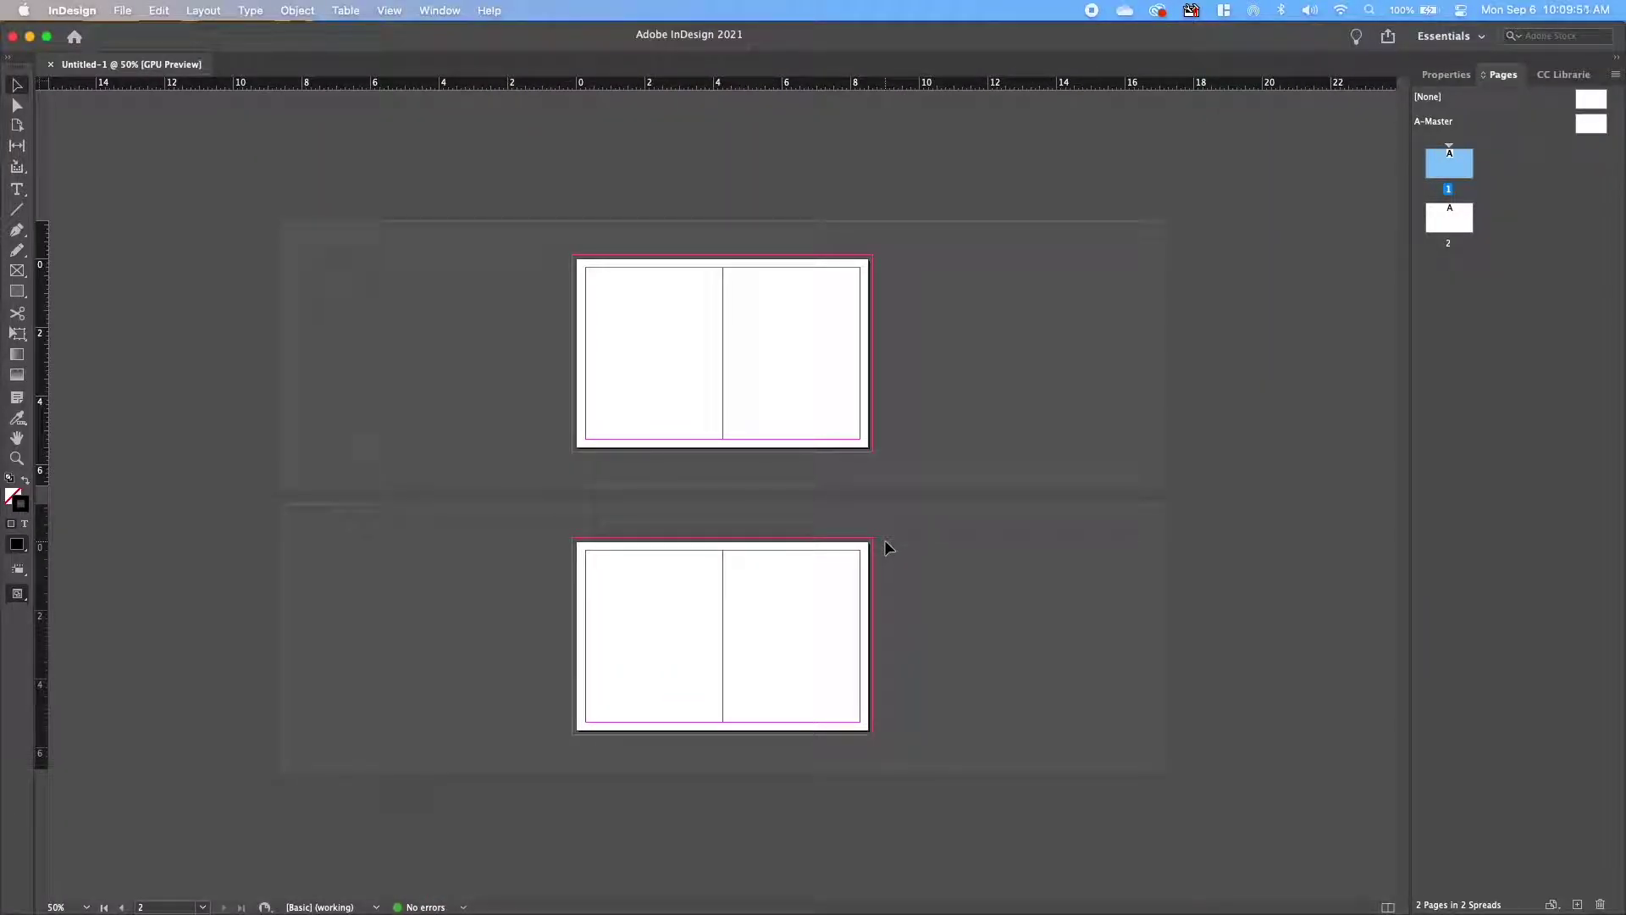
key(super+1)
Look over both pages at actual size, making page 2 active and returning to page 1.
scroll(884, 541, down, 10)
scroll(885, 541, right, 2)
scroll(885, 540, up, 8)
scroll(886, 543, up, 2)
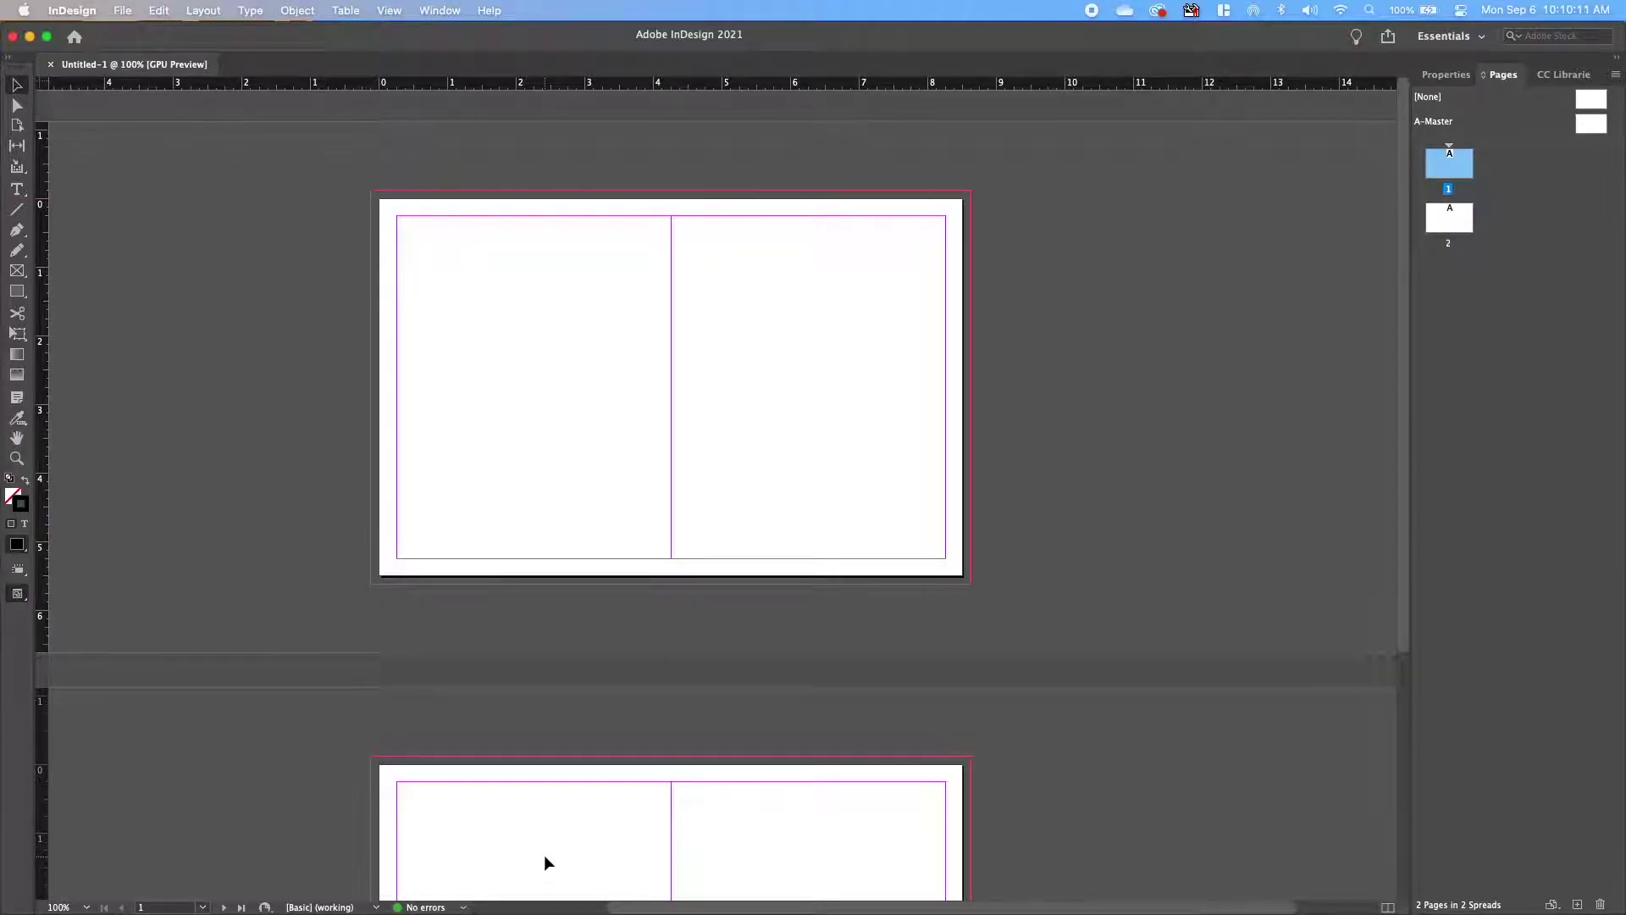
click(468, 800)
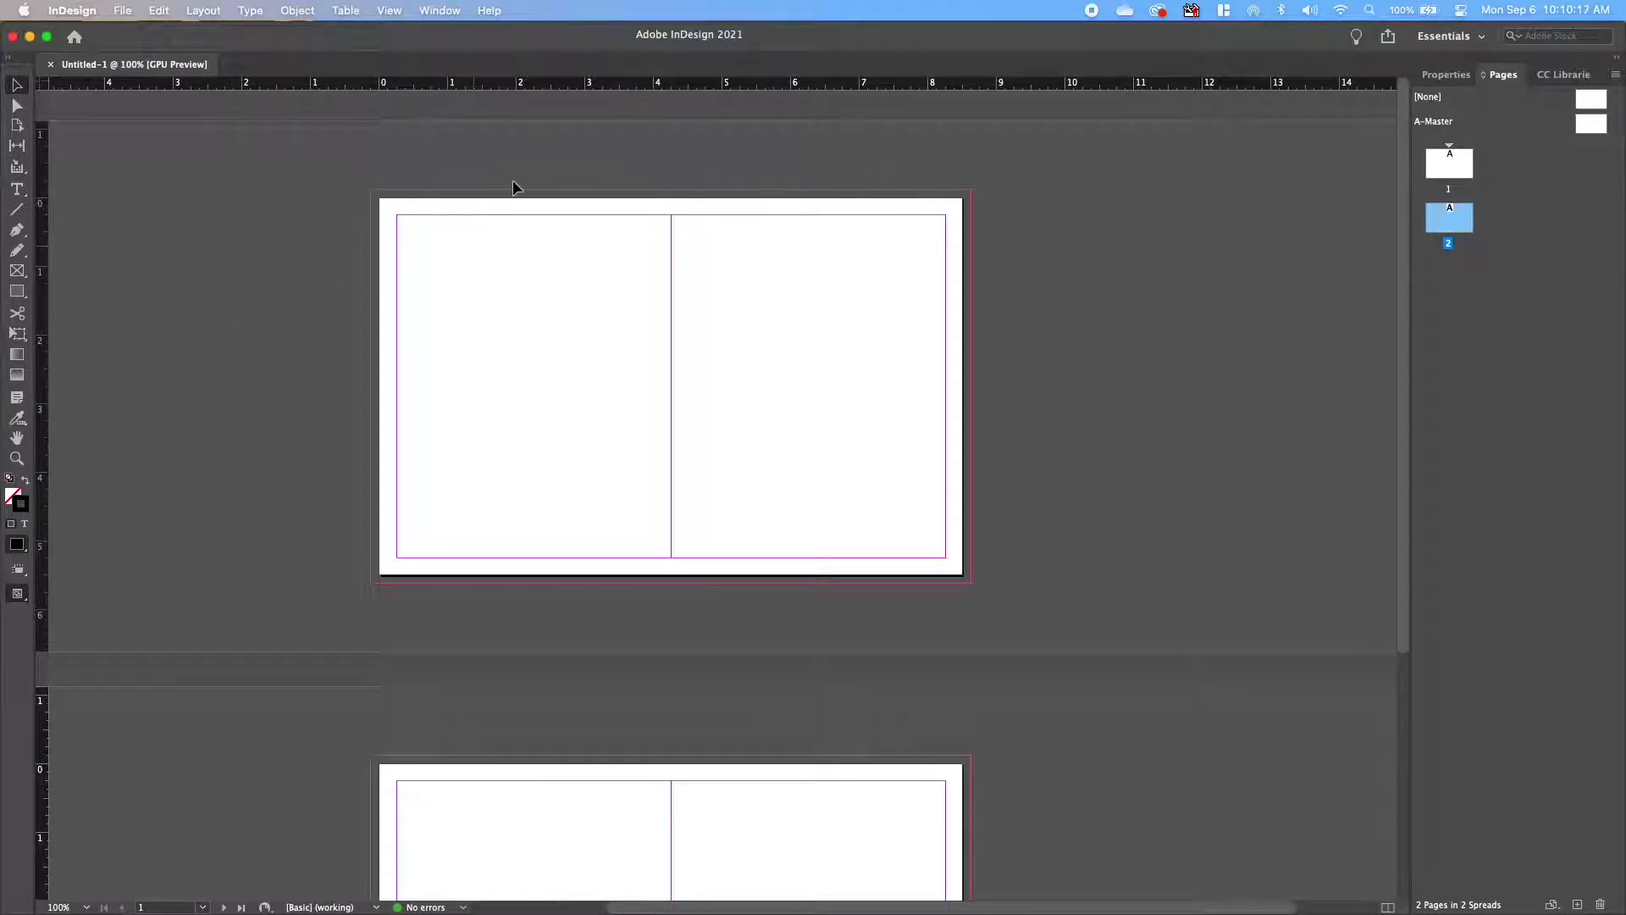
click(410, 285)
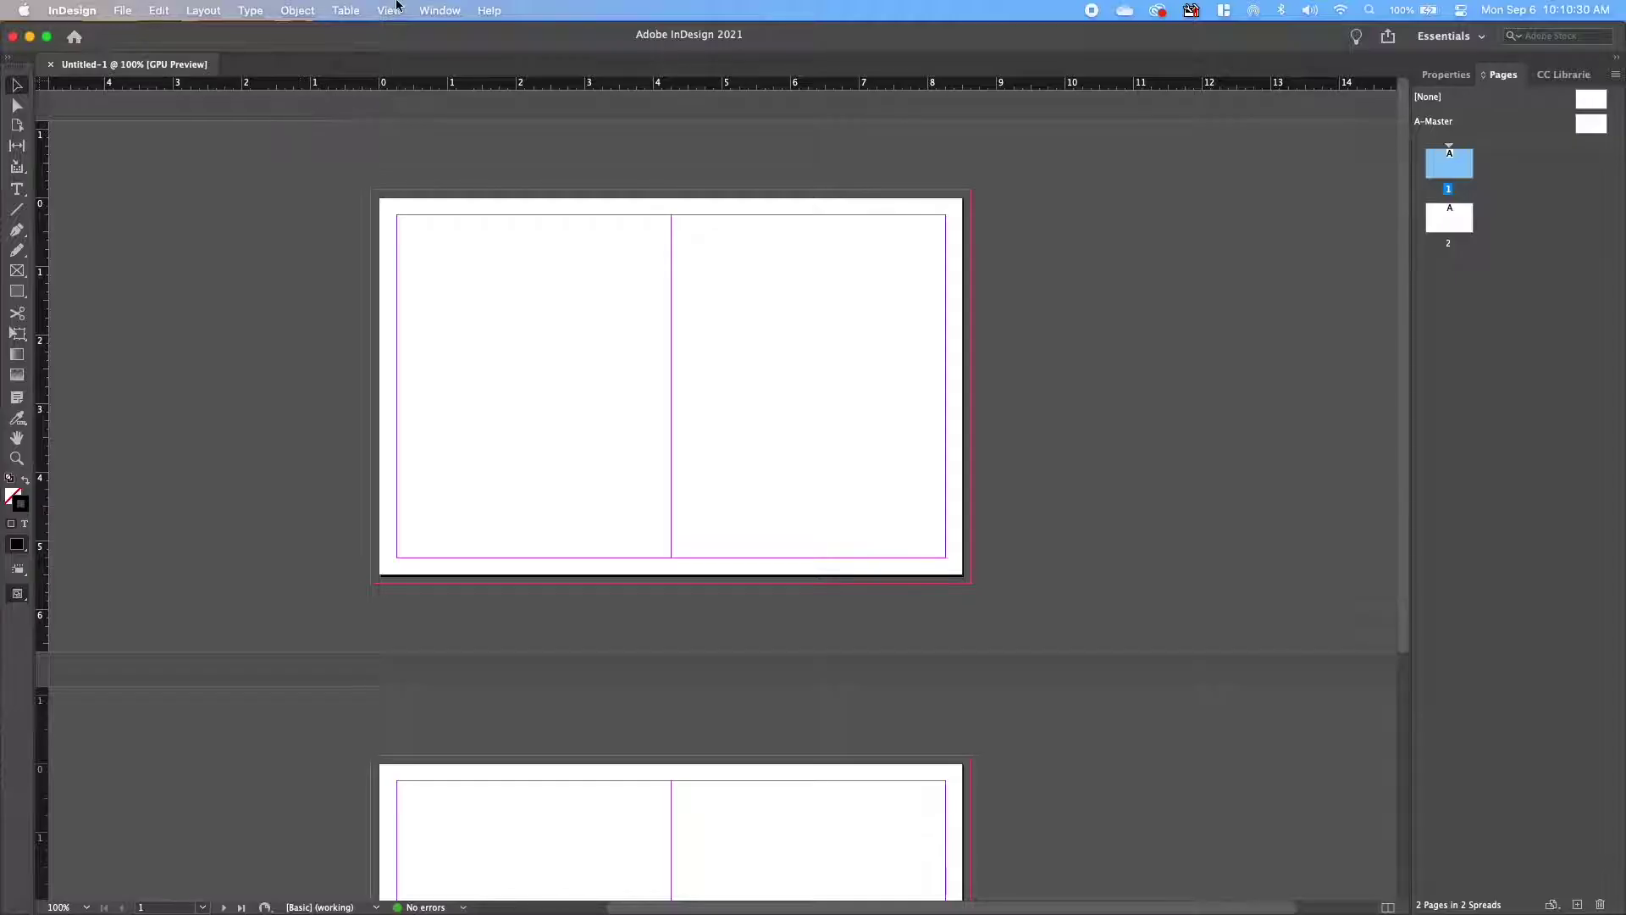
Hide the document's rulers and show them again.
click(390, 10)
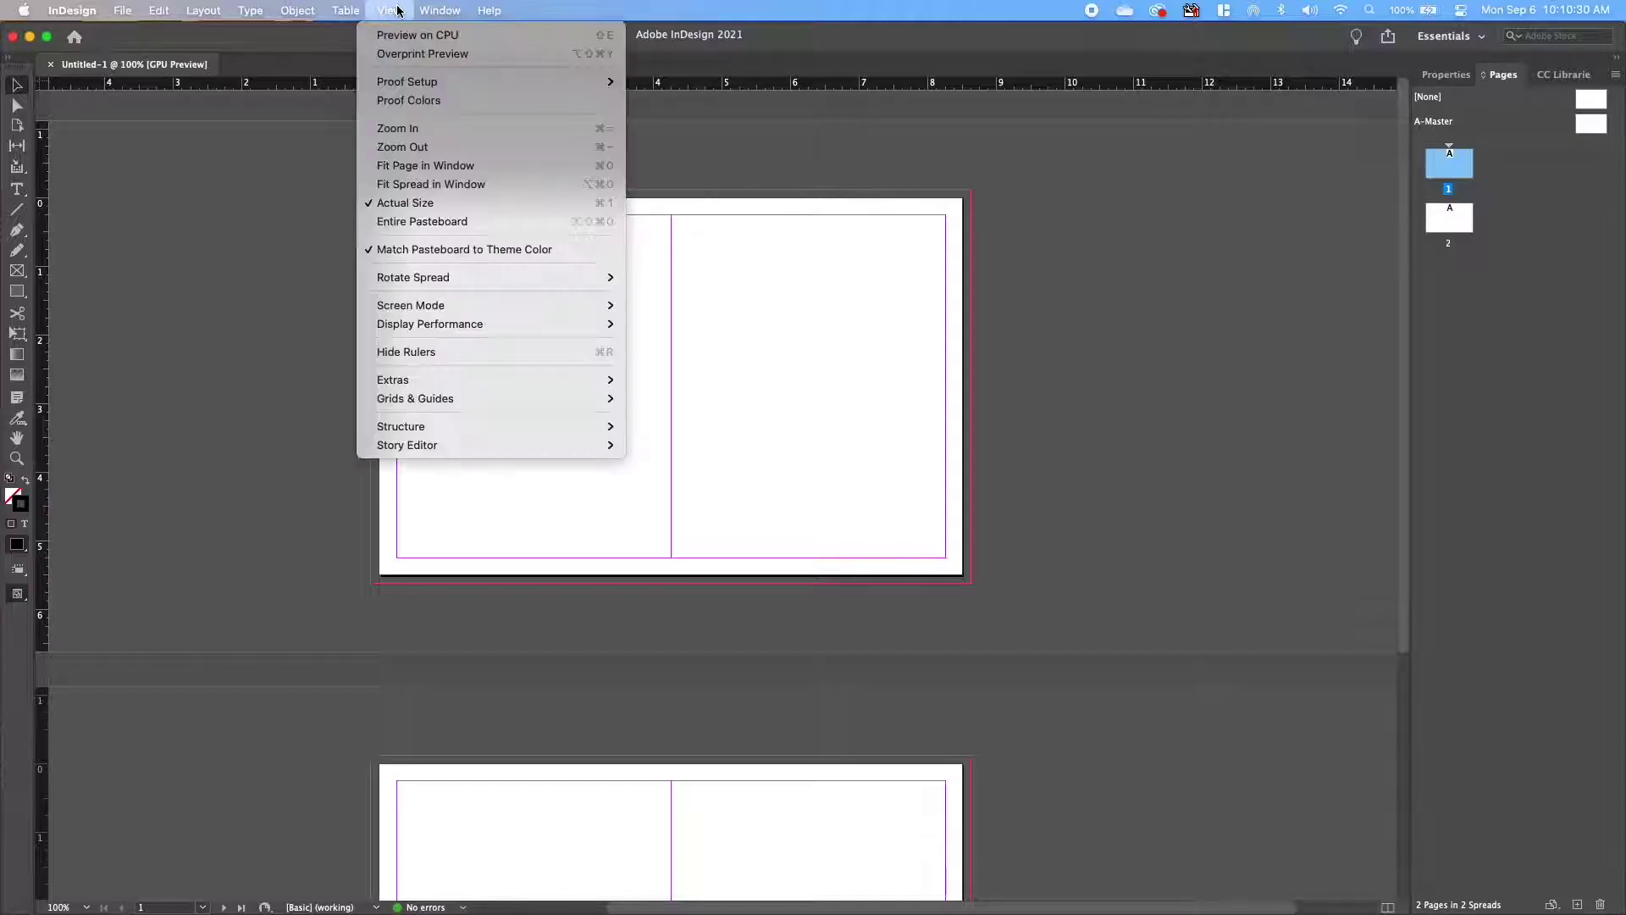
click(403, 352)
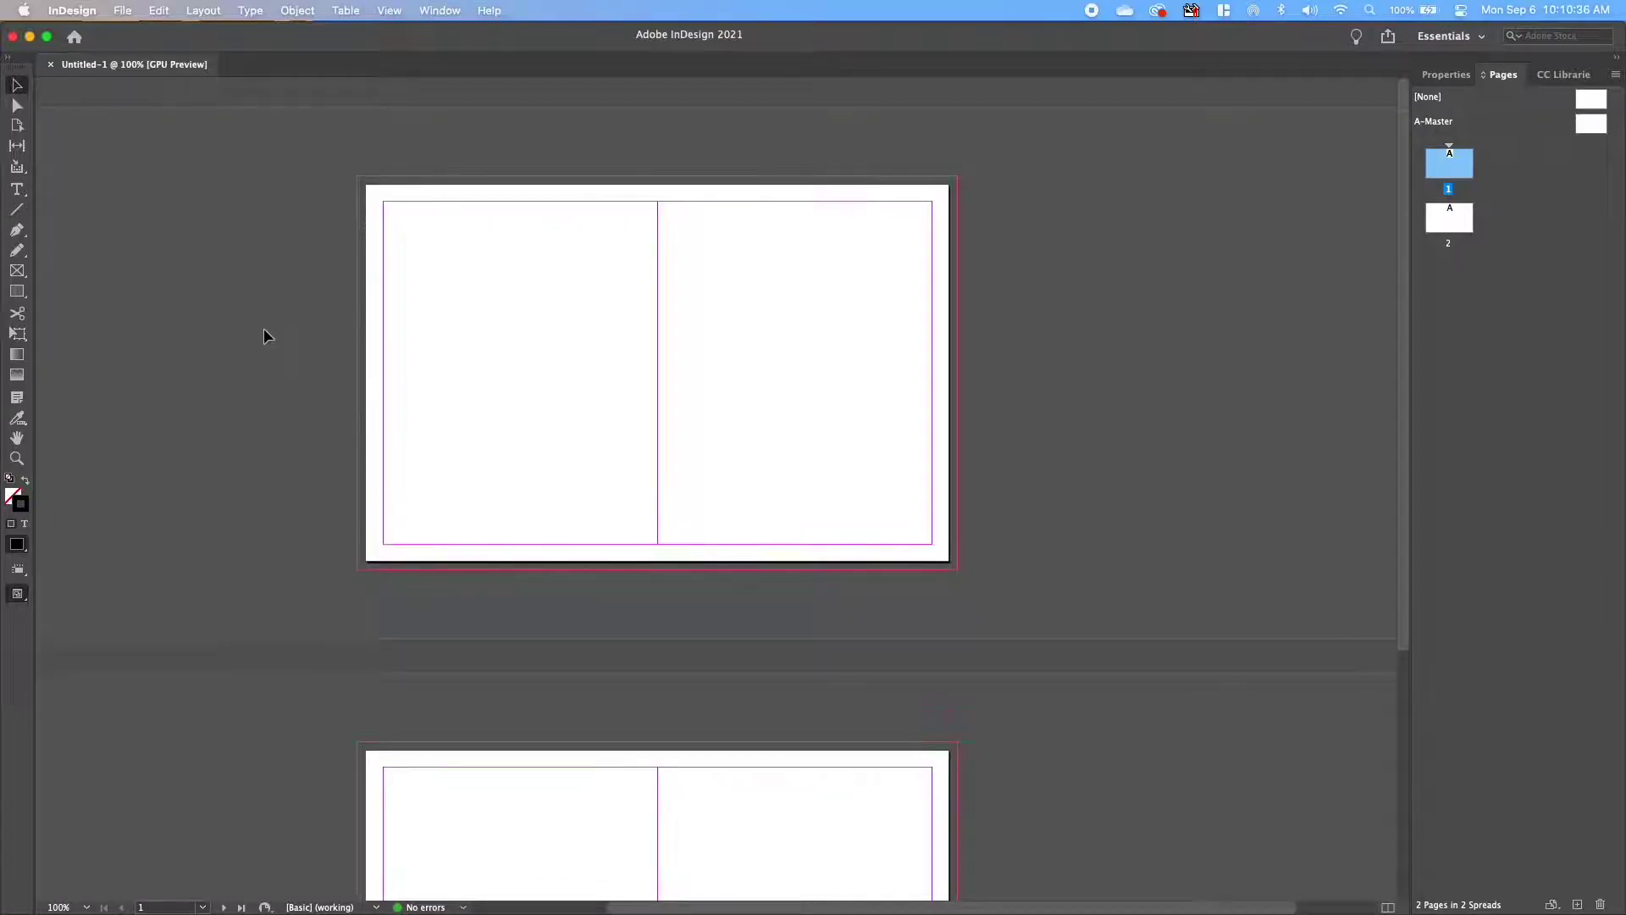
click(385, 11)
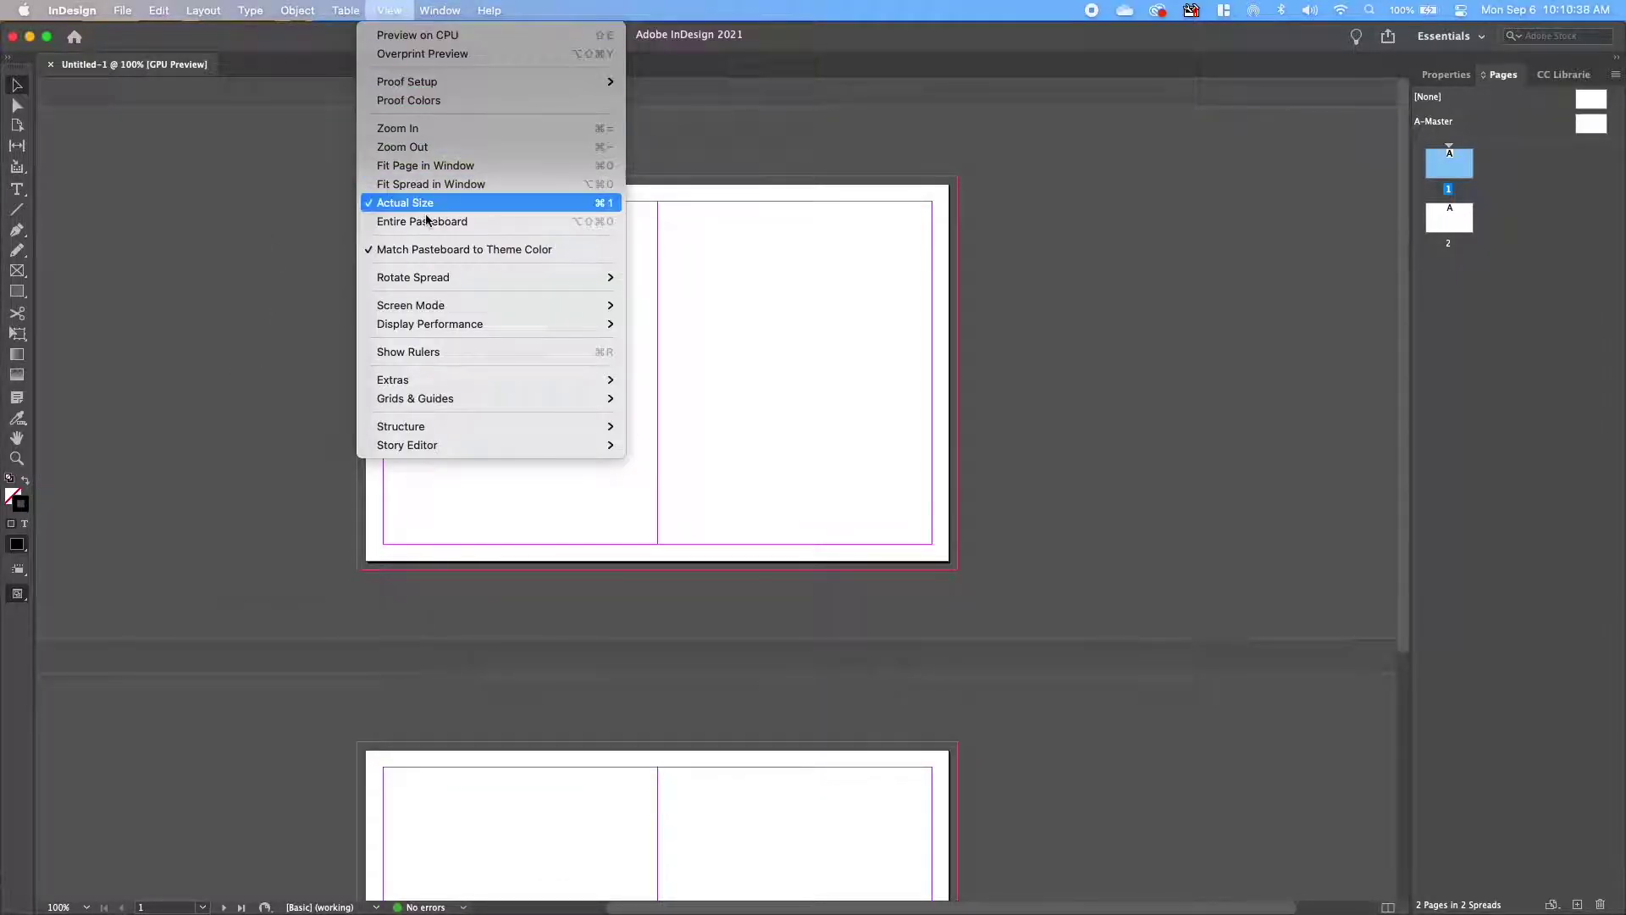
click(424, 351)
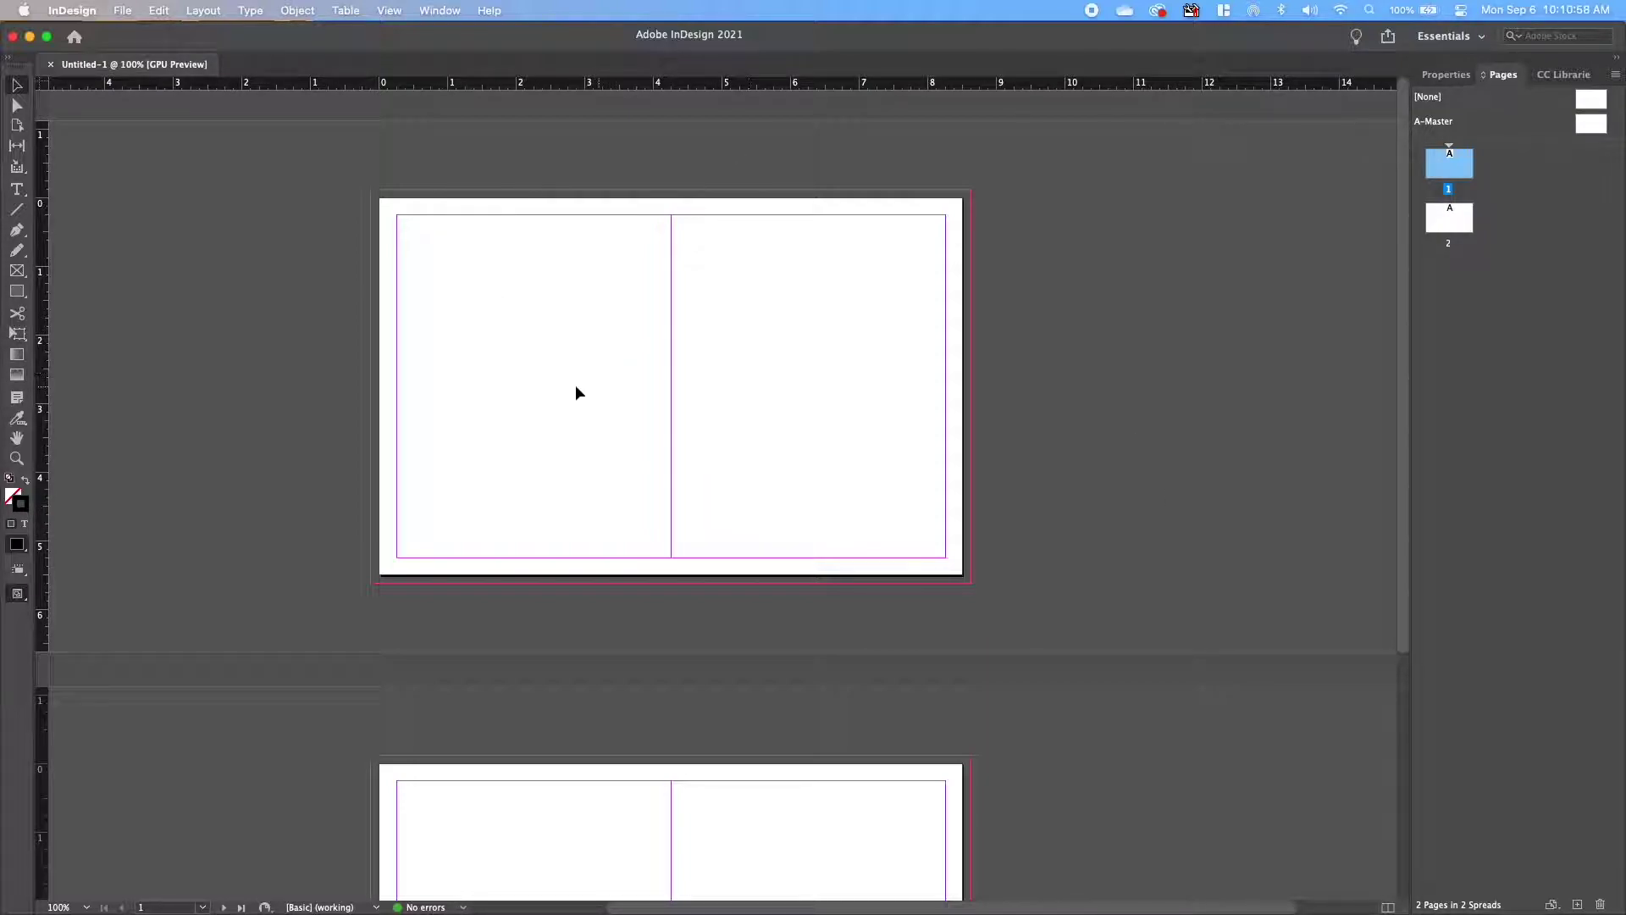
View the finished invitation design in "final both sides mock up.png" in Preview and close the image.
drag(0, 72, 1162, 51)
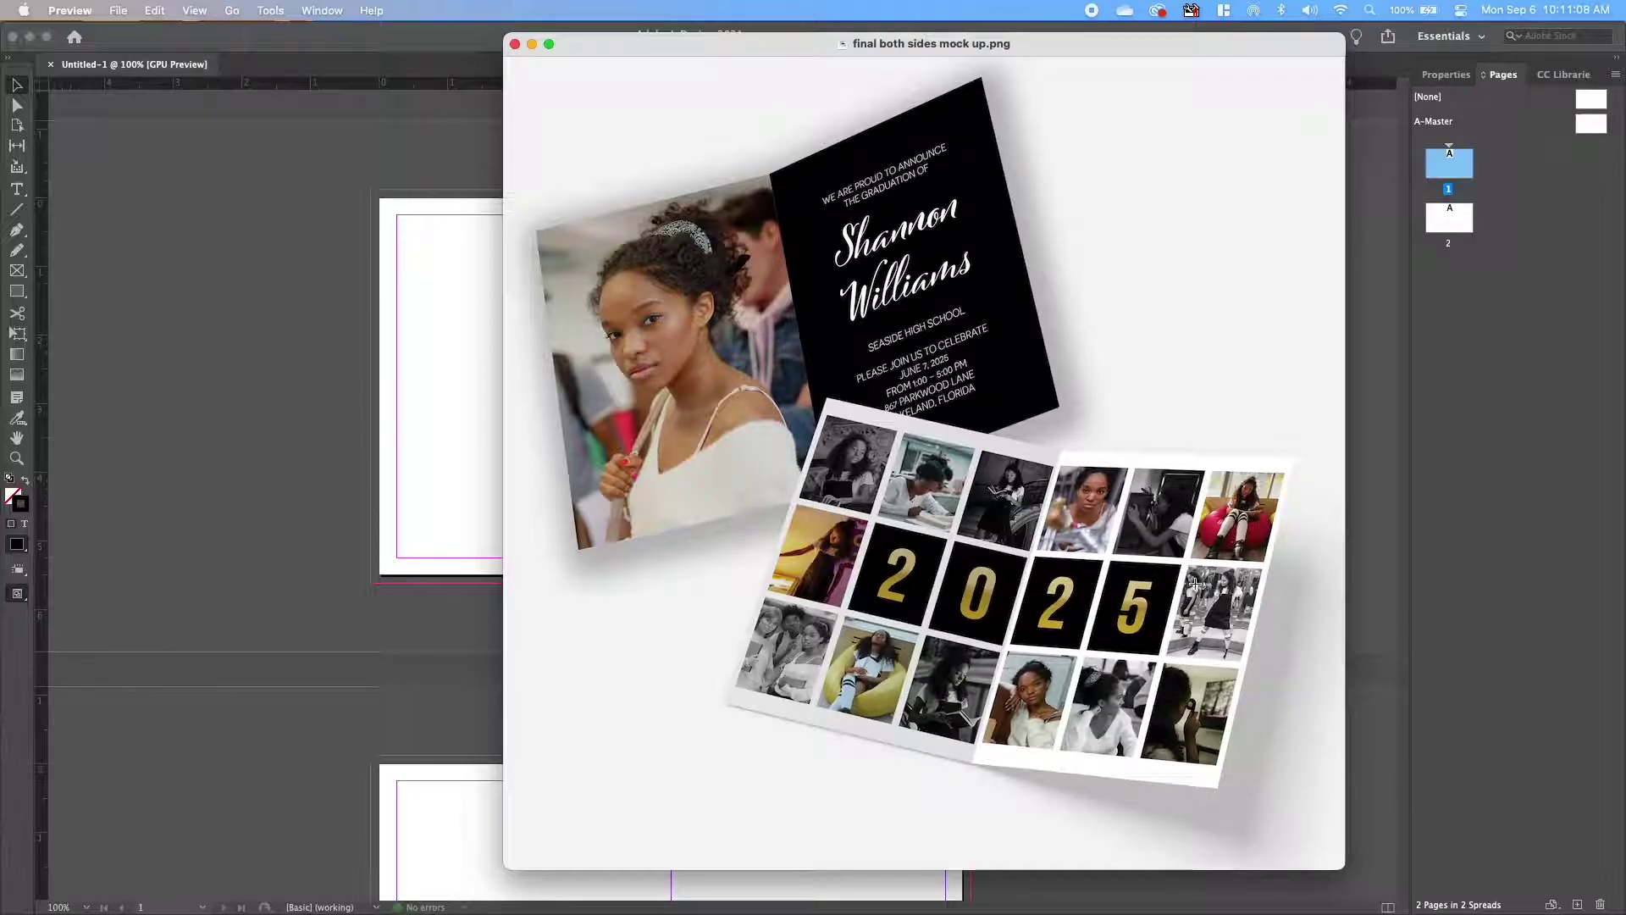
click(515, 44)
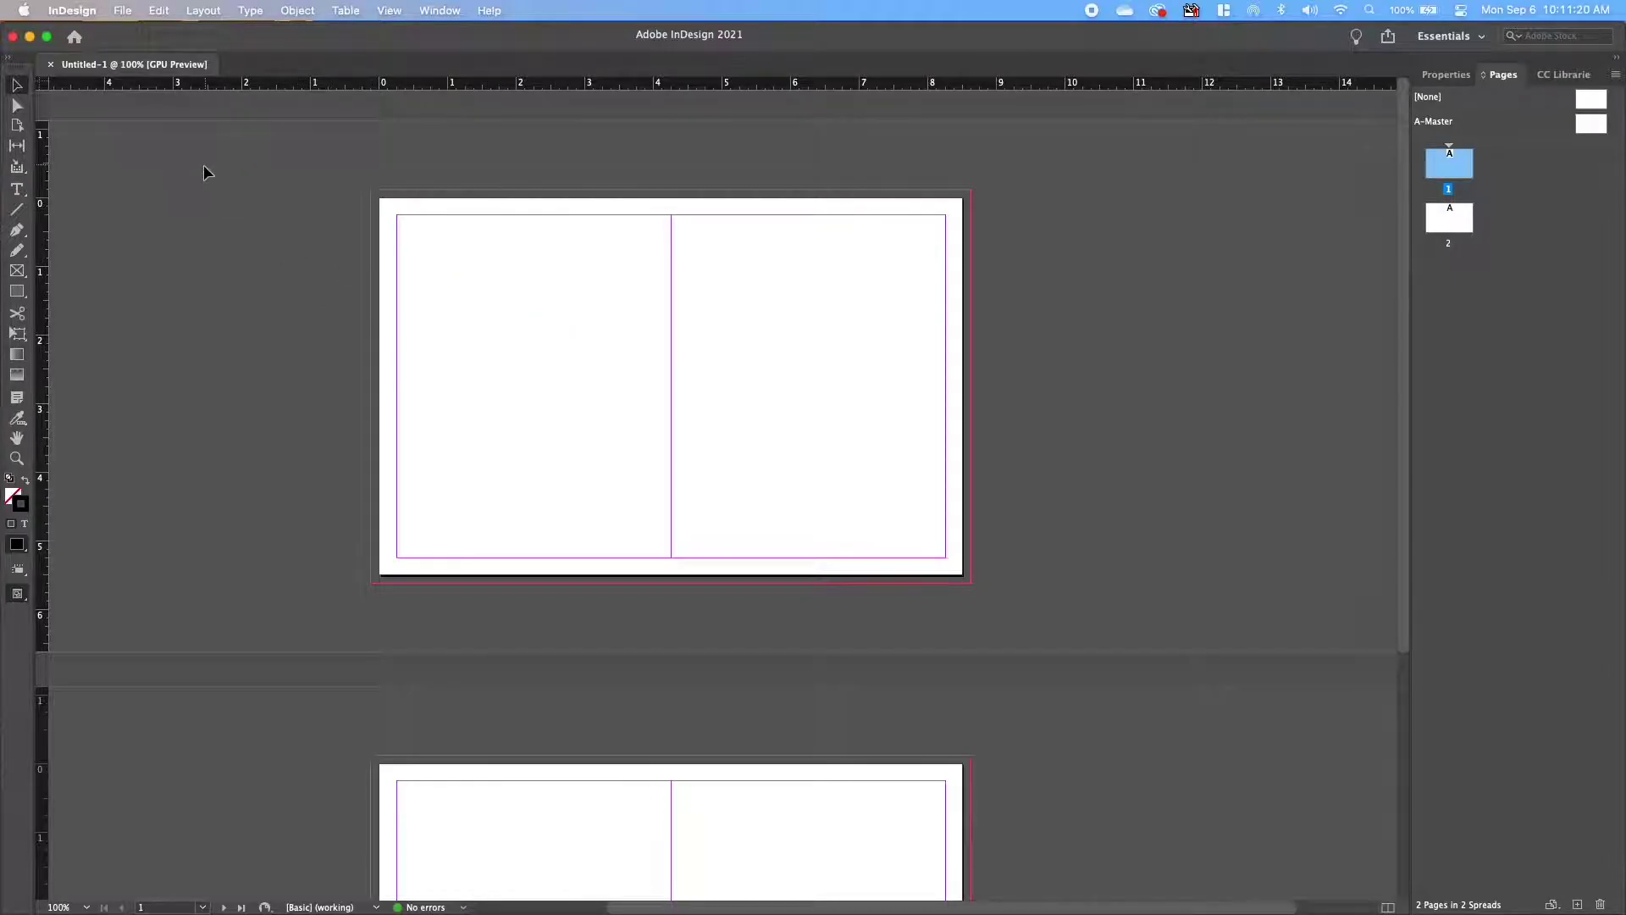
Start creating guides on page 1 with 3 rows and preview them on the page.
click(214, 10)
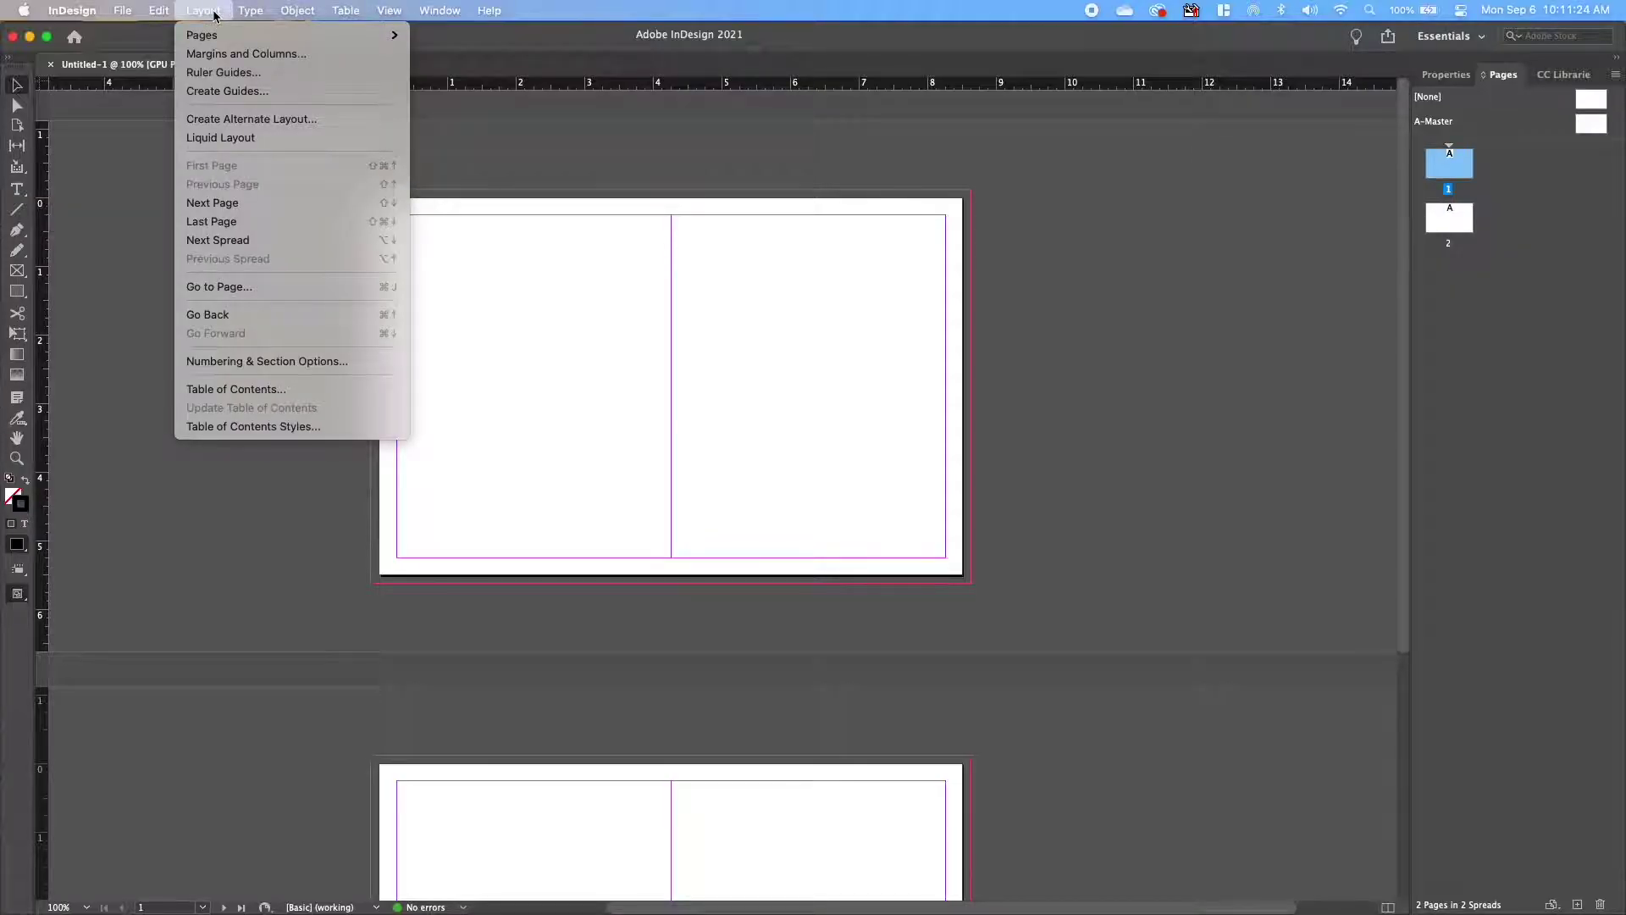
click(213, 100)
drag(764, 347, 1070, 282)
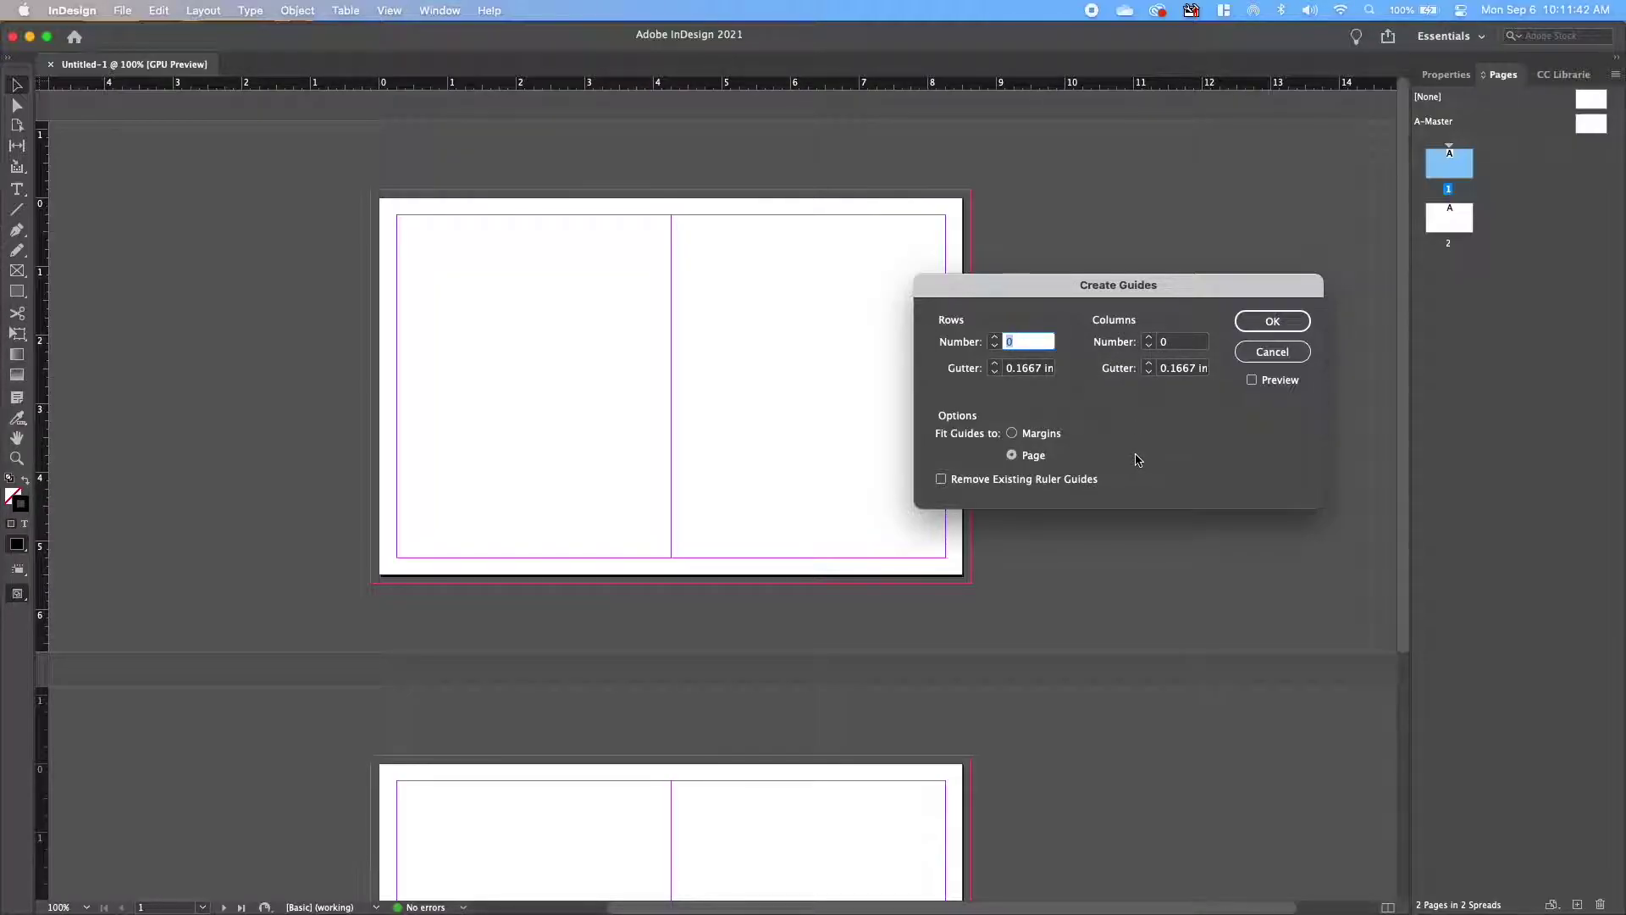
click(994, 337)
click(993, 337)
click(994, 337)
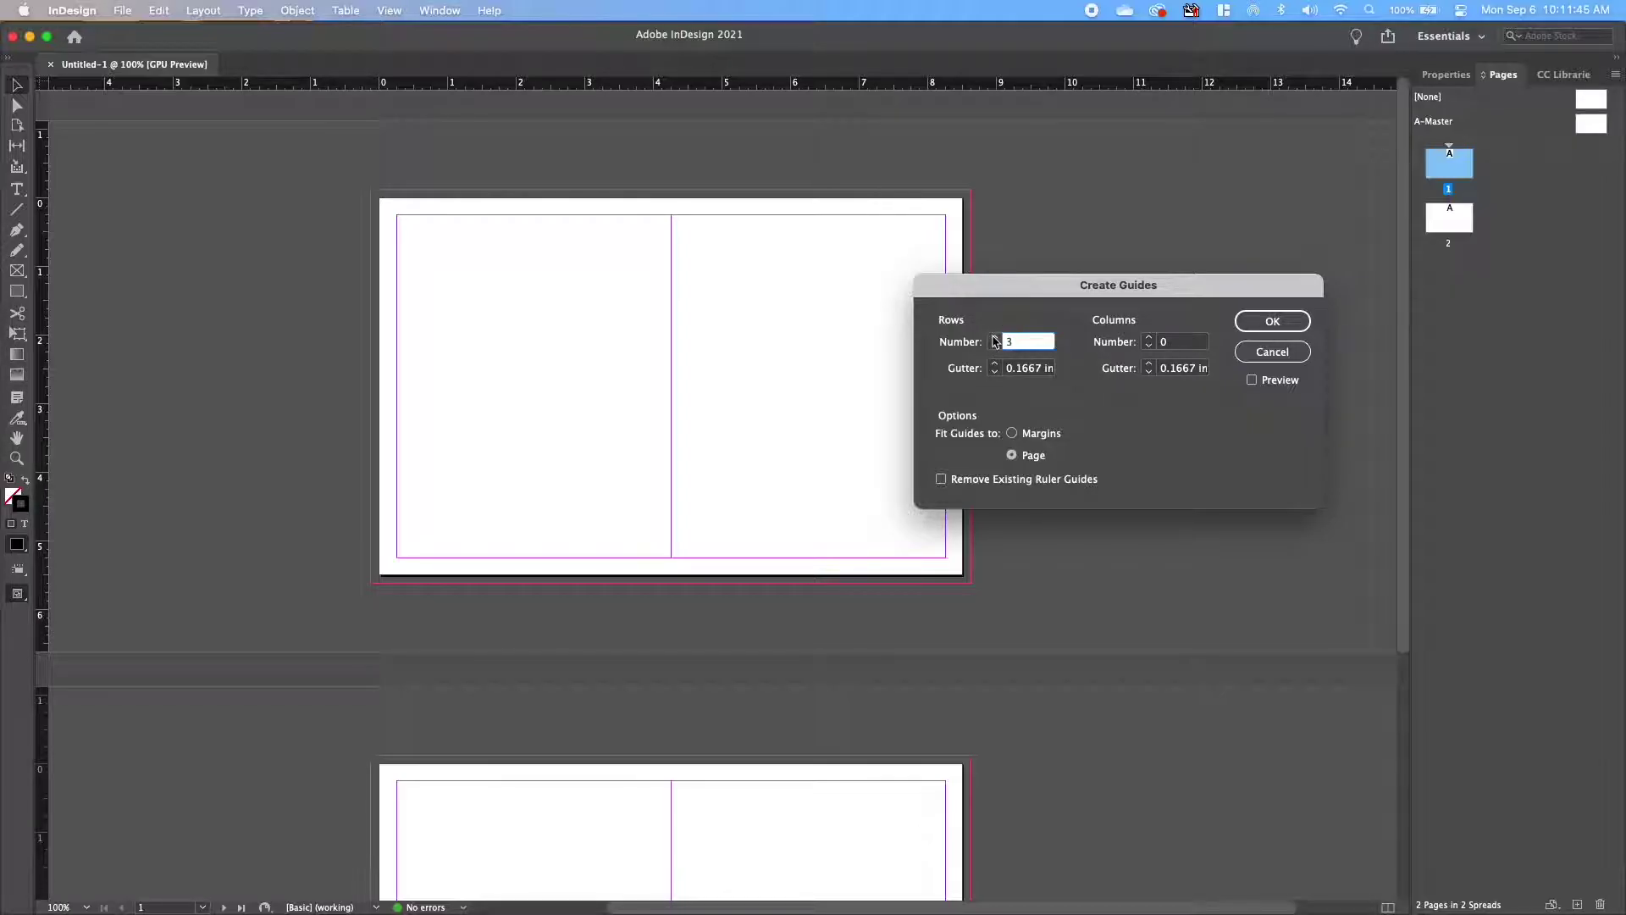
click(1253, 380)
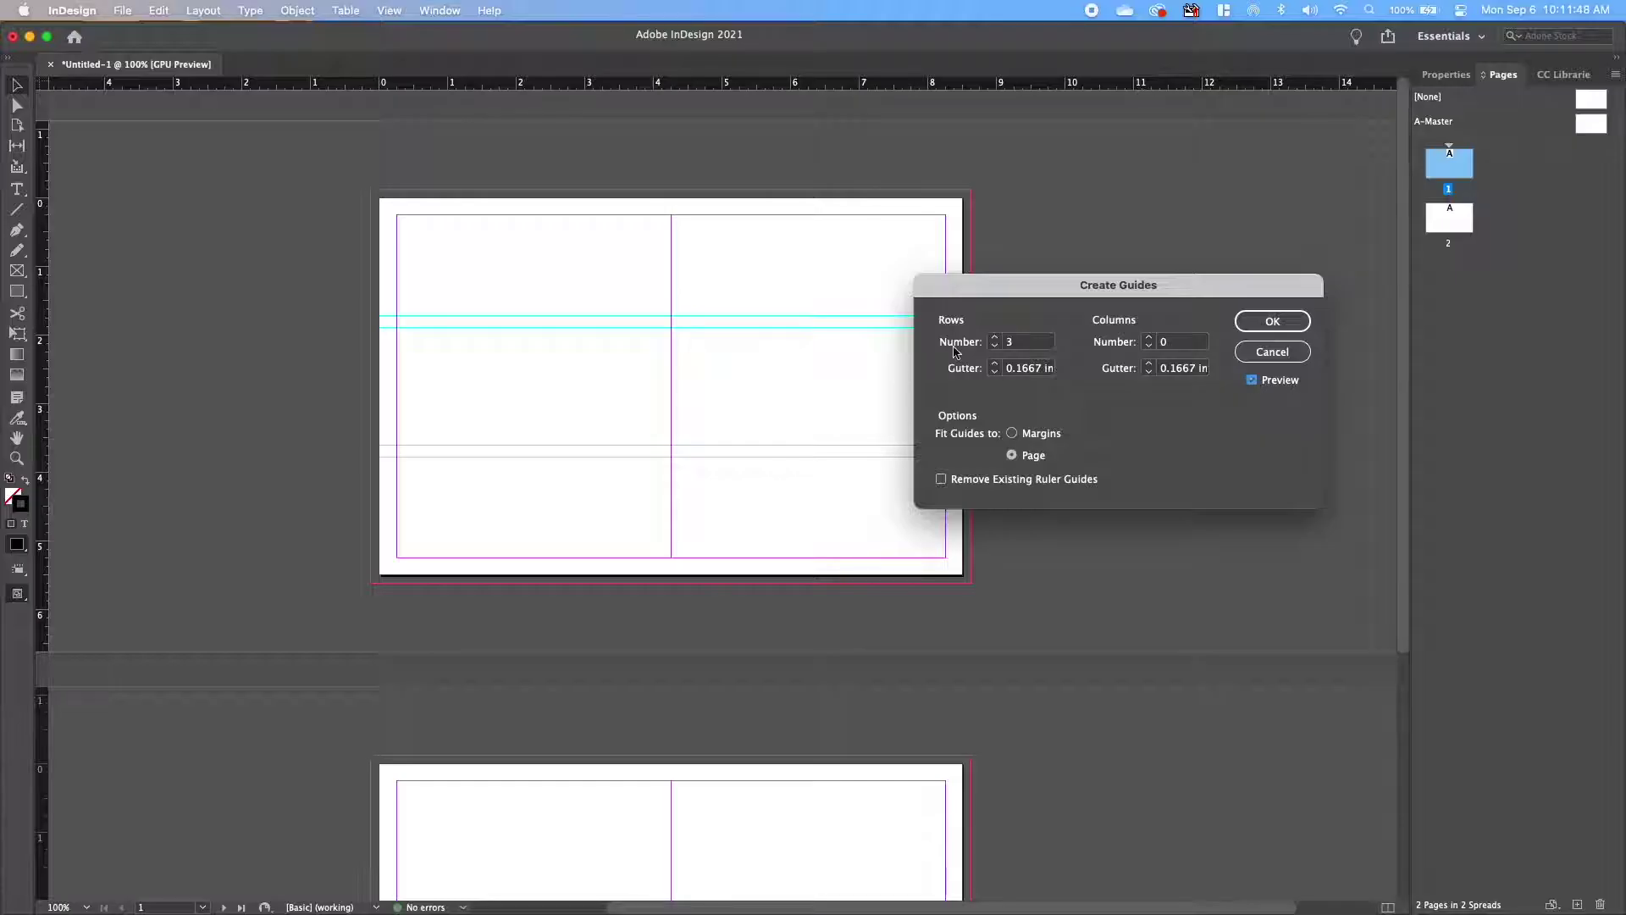
Lower the number of guide rows and raise it back to 3.
click(996, 345)
click(996, 345)
click(995, 345)
click(995, 338)
click(996, 338)
click(996, 338)
Set the number of guide columns to 6.
click(1150, 338)
click(1150, 338)
click(1149, 338)
click(1149, 338)
click(1149, 338)
click(1149, 337)
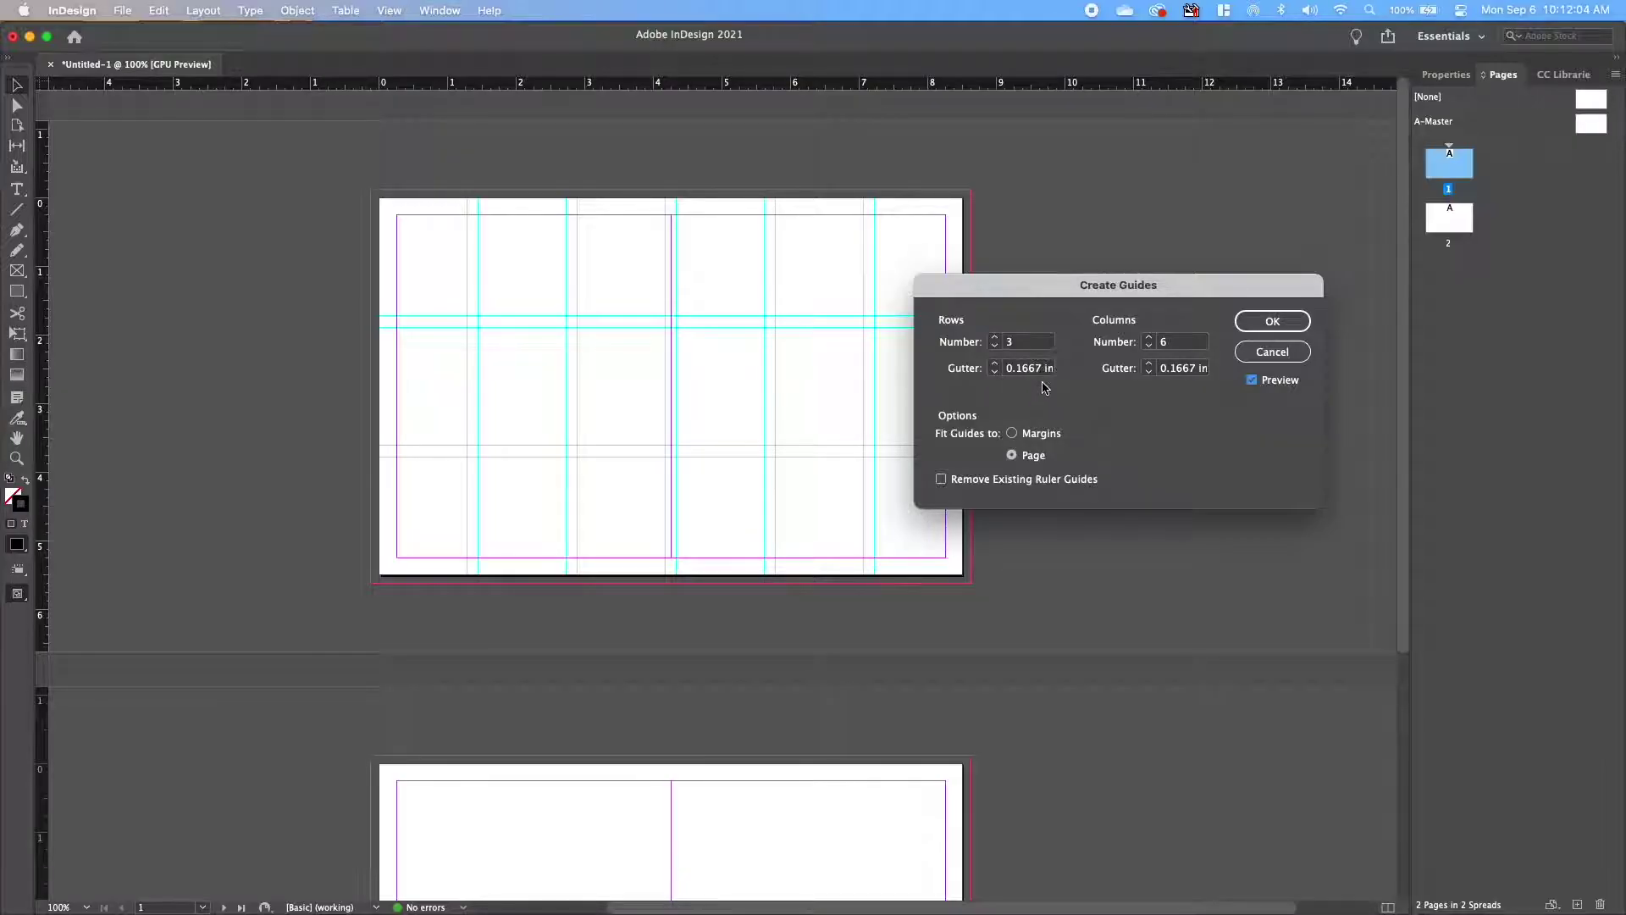
Set both the row gutter and the column gutter of the guides to 0.125 in.
click(1017, 368)
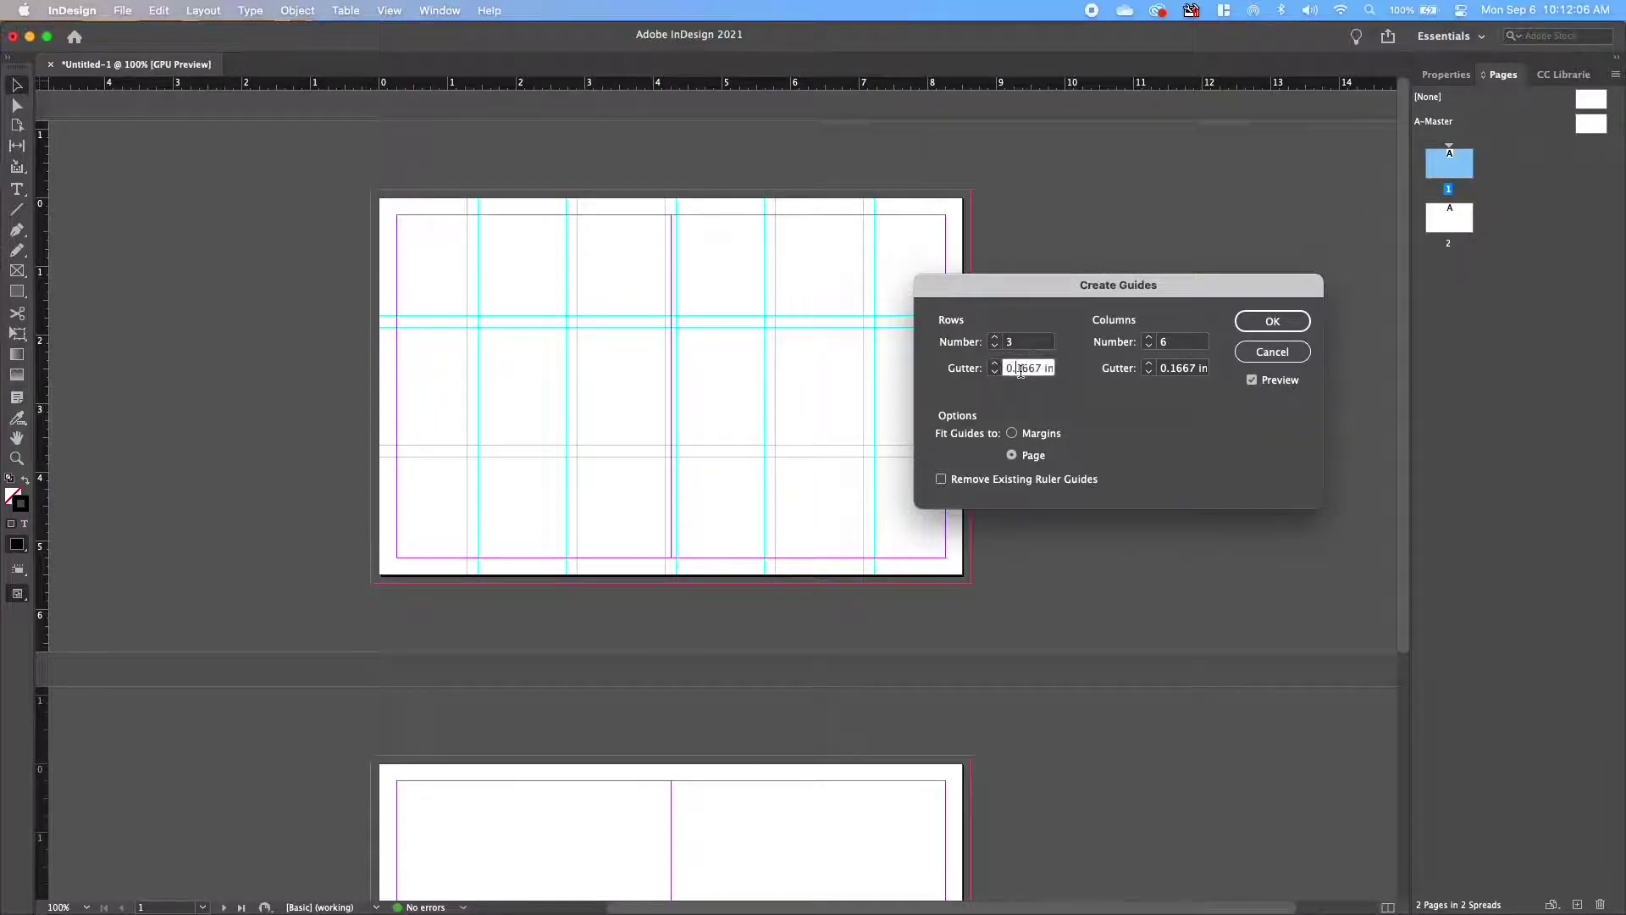
drag(1018, 368, 1056, 382)
text(0.123)
key(BackSpace)
text(5)
key(Tab)
key(Tab)
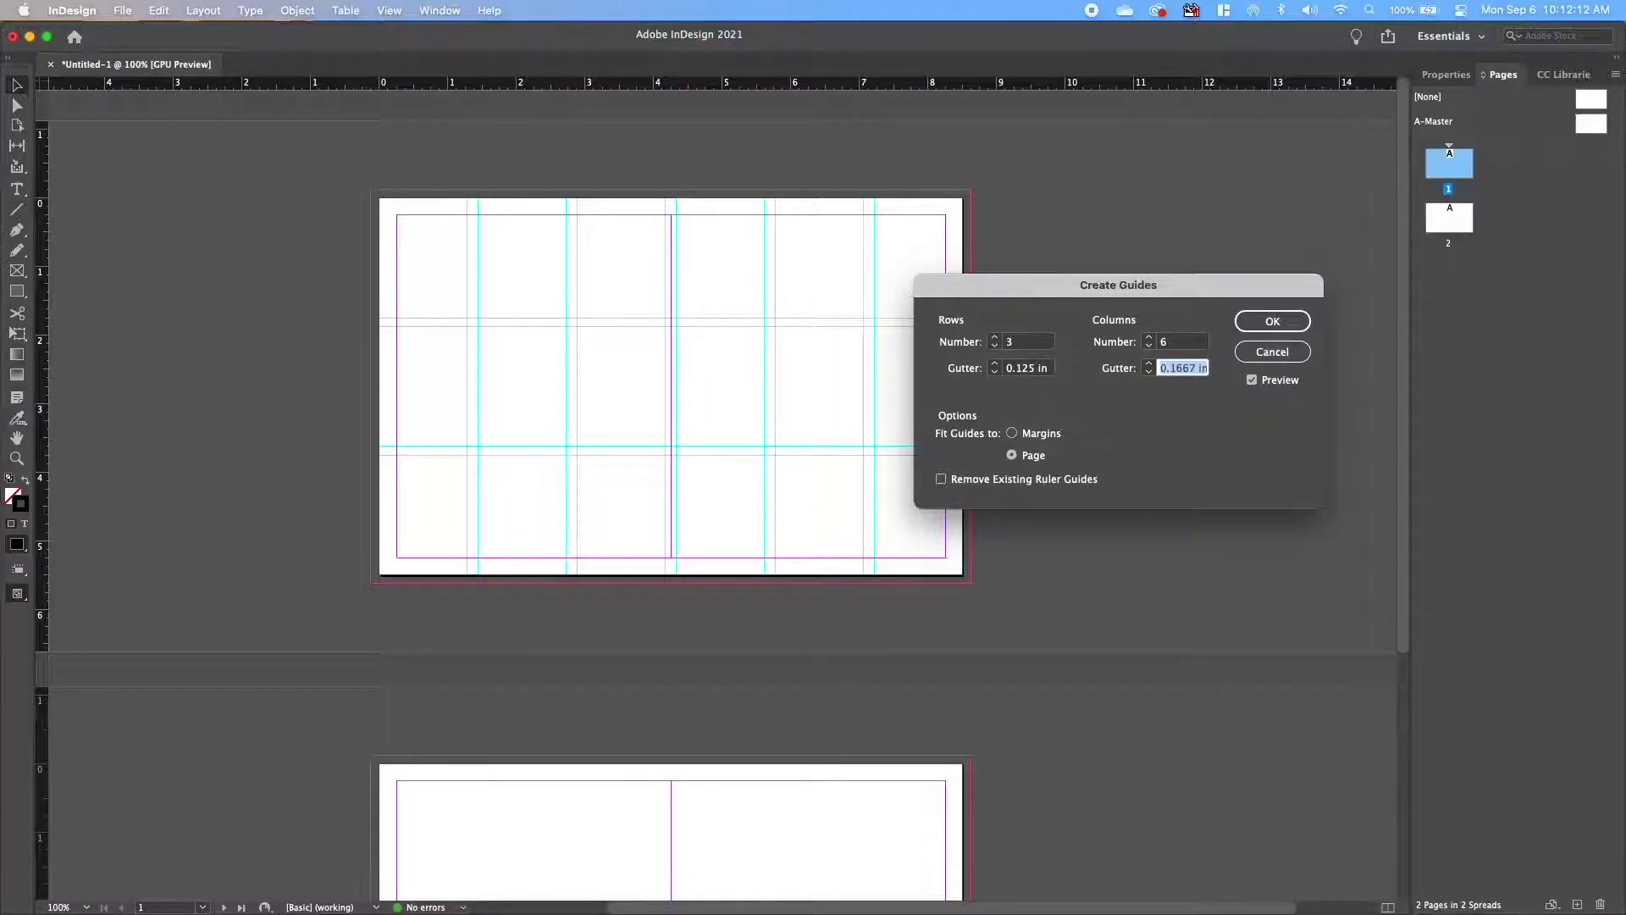
key(BackSpace)
text(.125)
key(Tab)
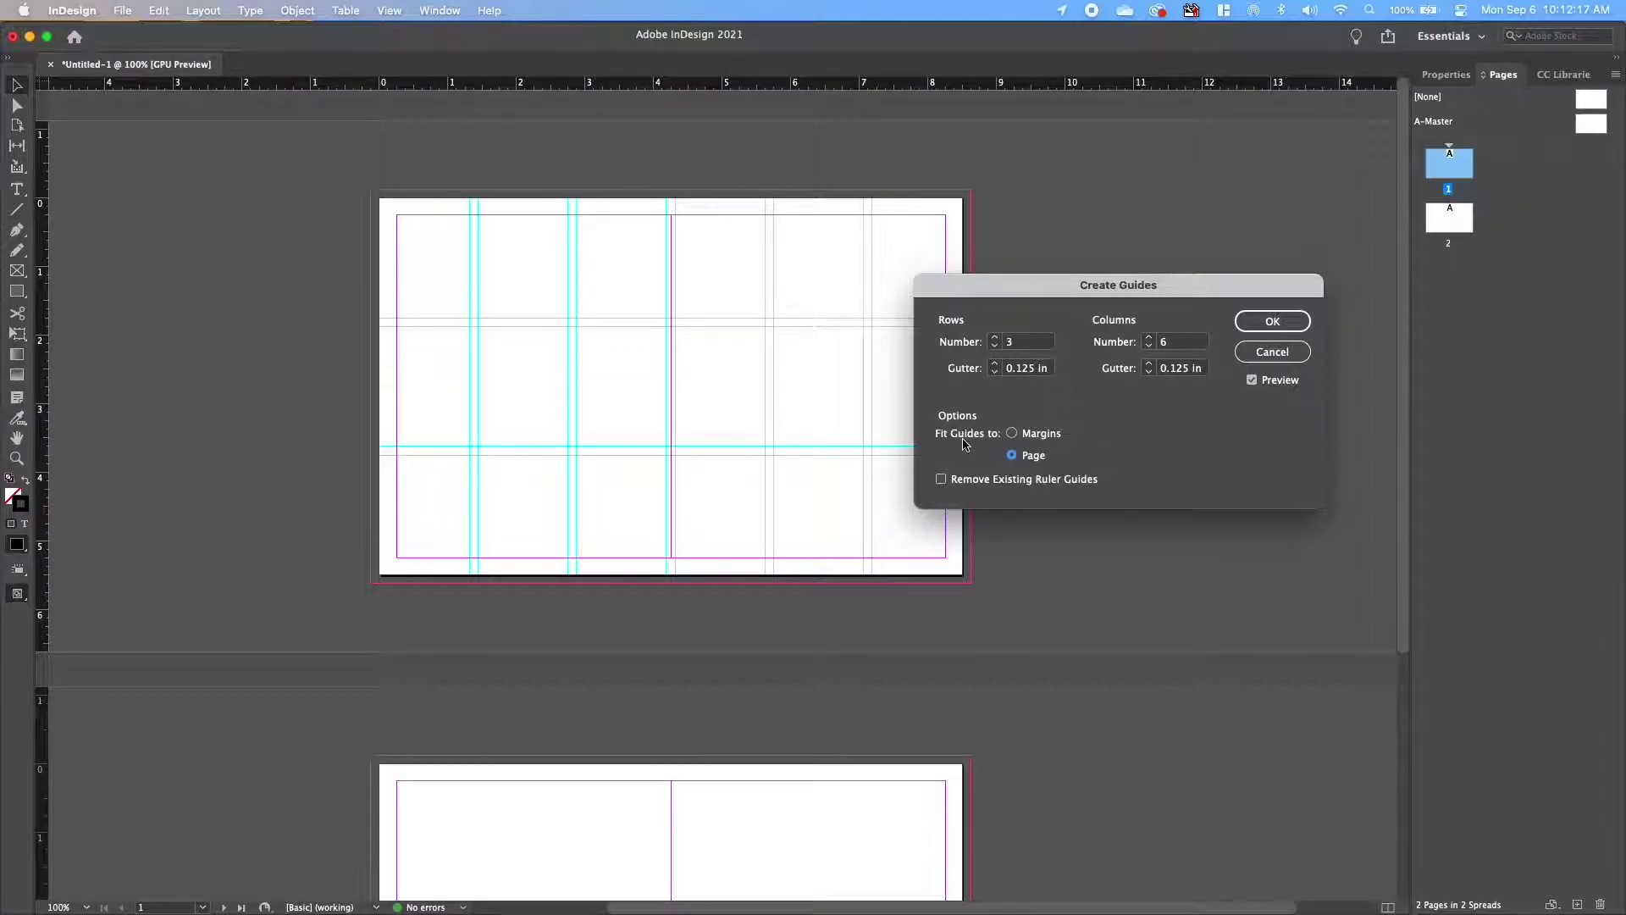
Fit the guides to the margins instead of the page and create them on page 1.
drag(1014, 285, 1108, 247)
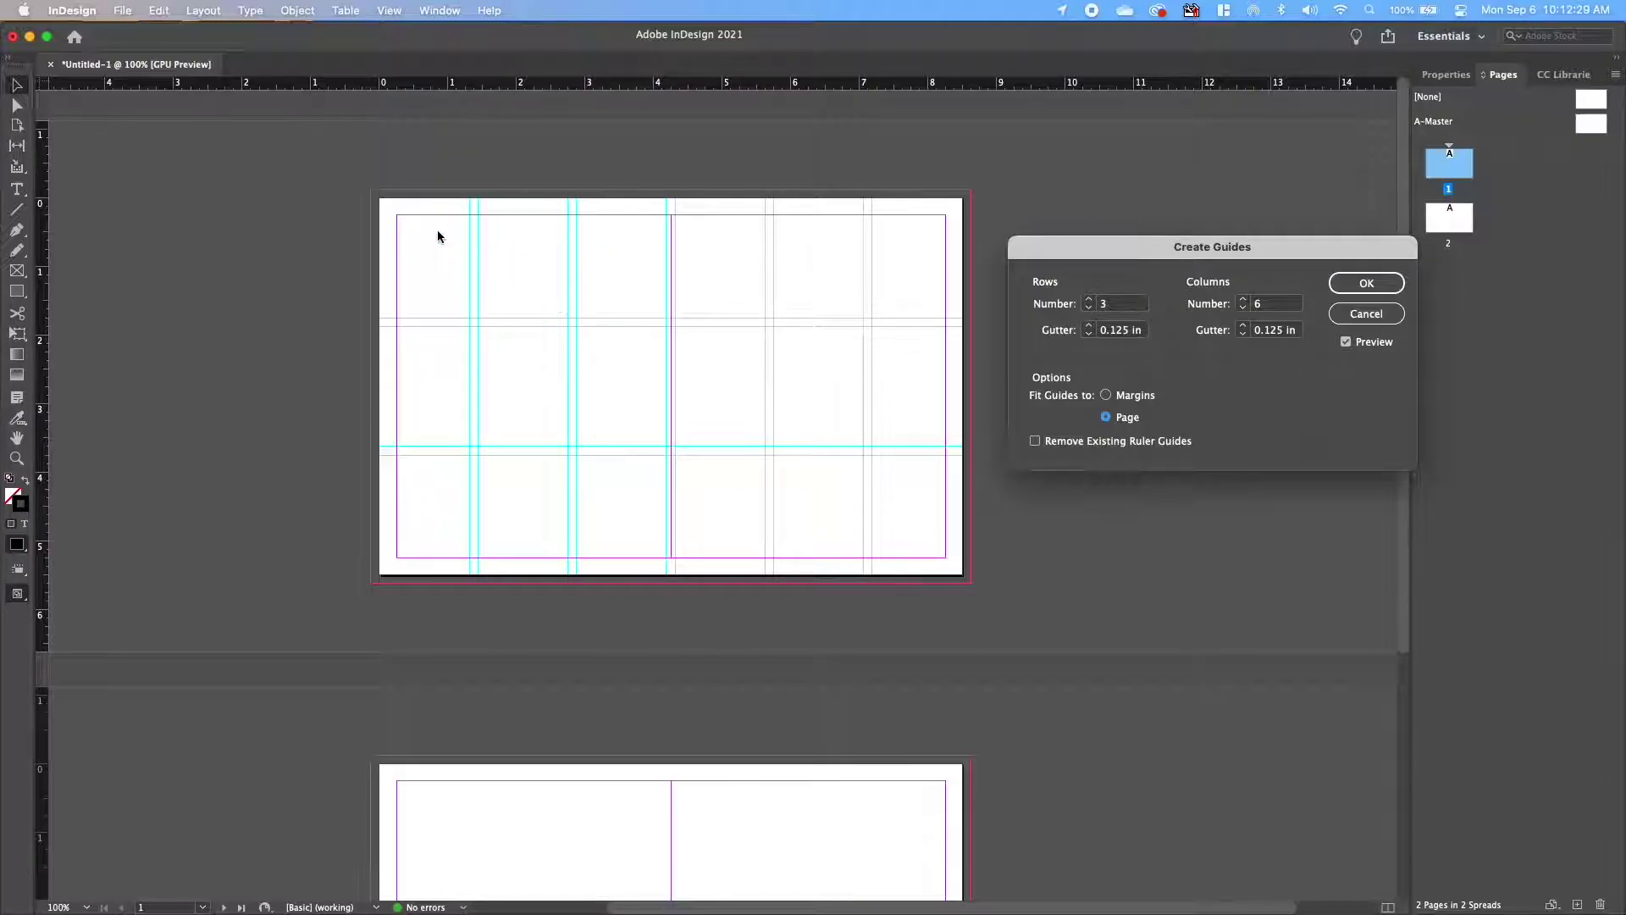
click(1106, 395)
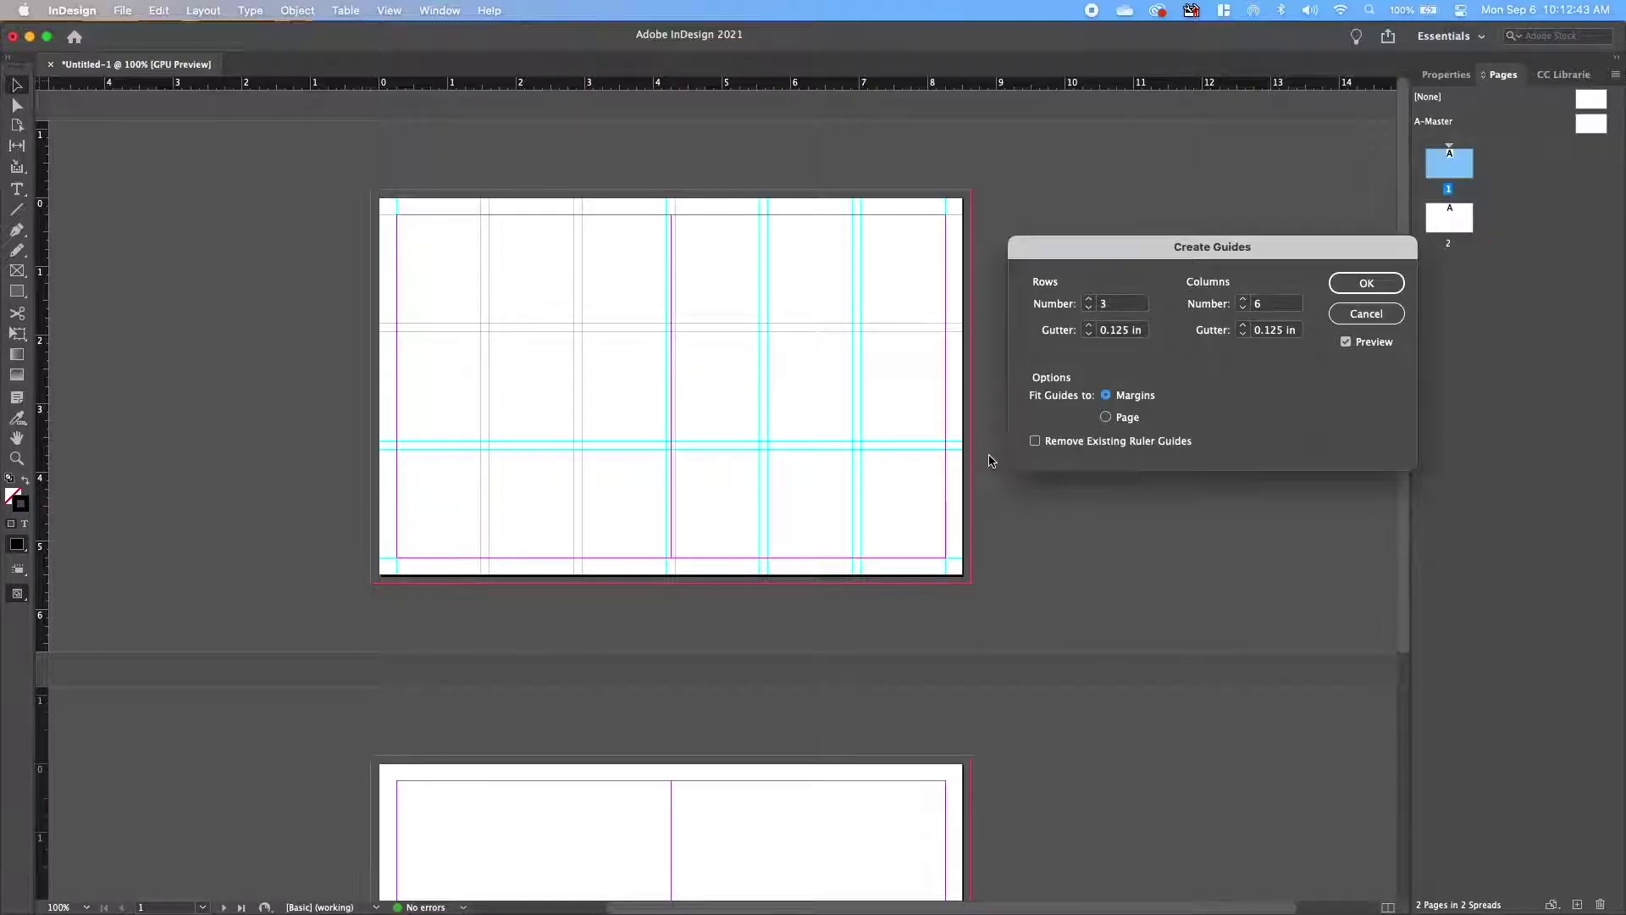
click(1365, 287)
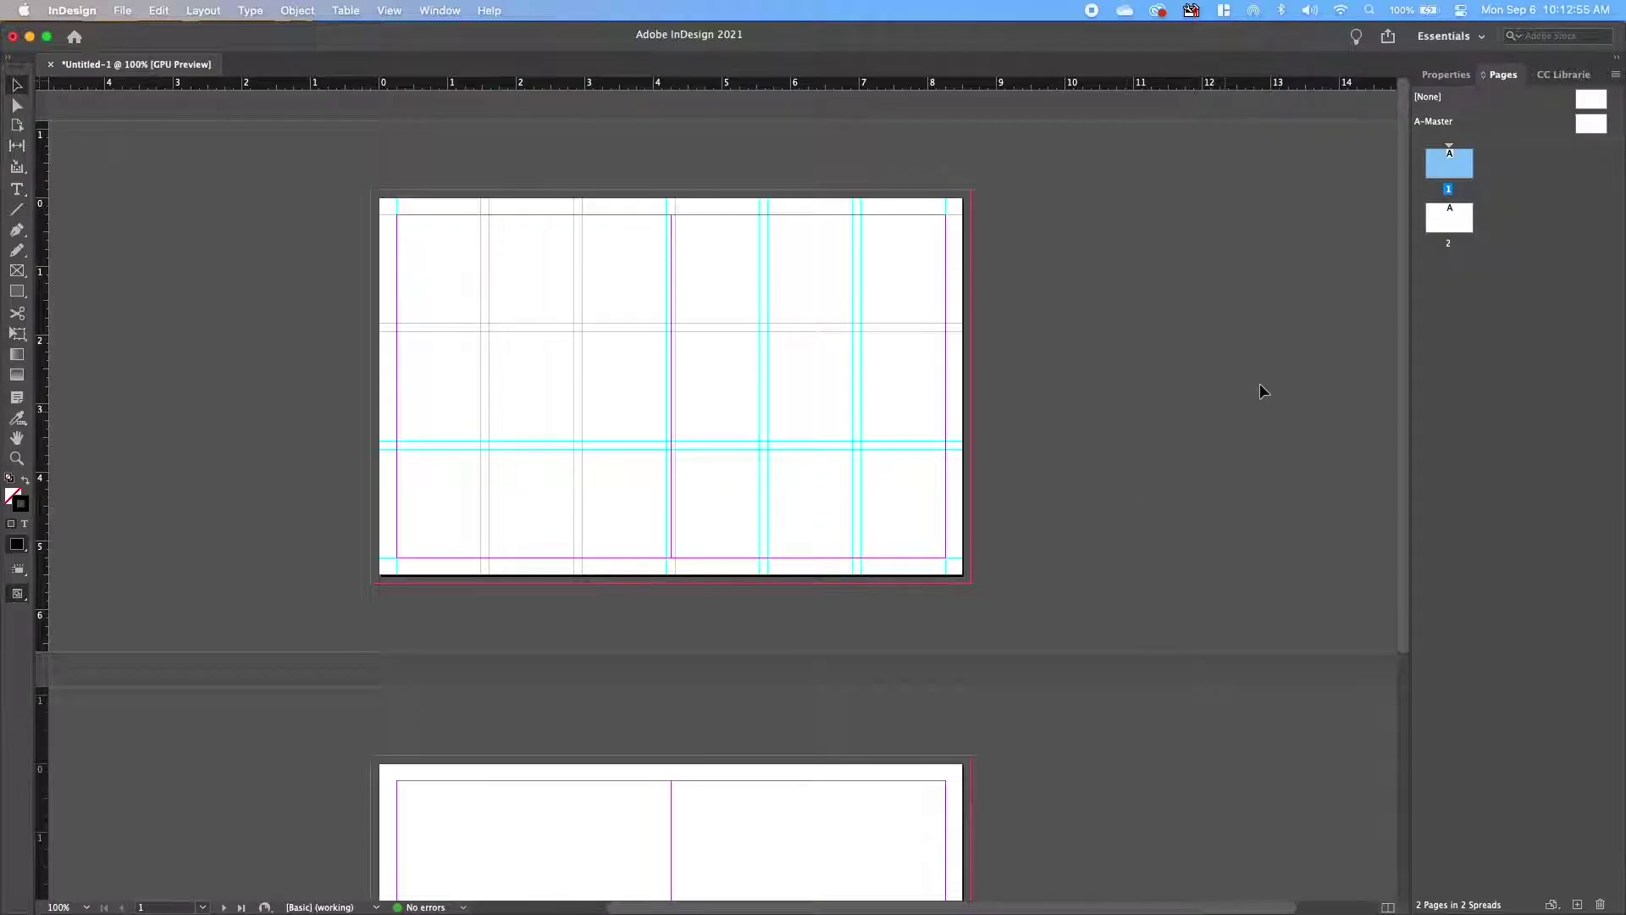
Set the column gutter on page 2 to 0.5 in through that page's margins and columns settings.
double_click(1457, 220)
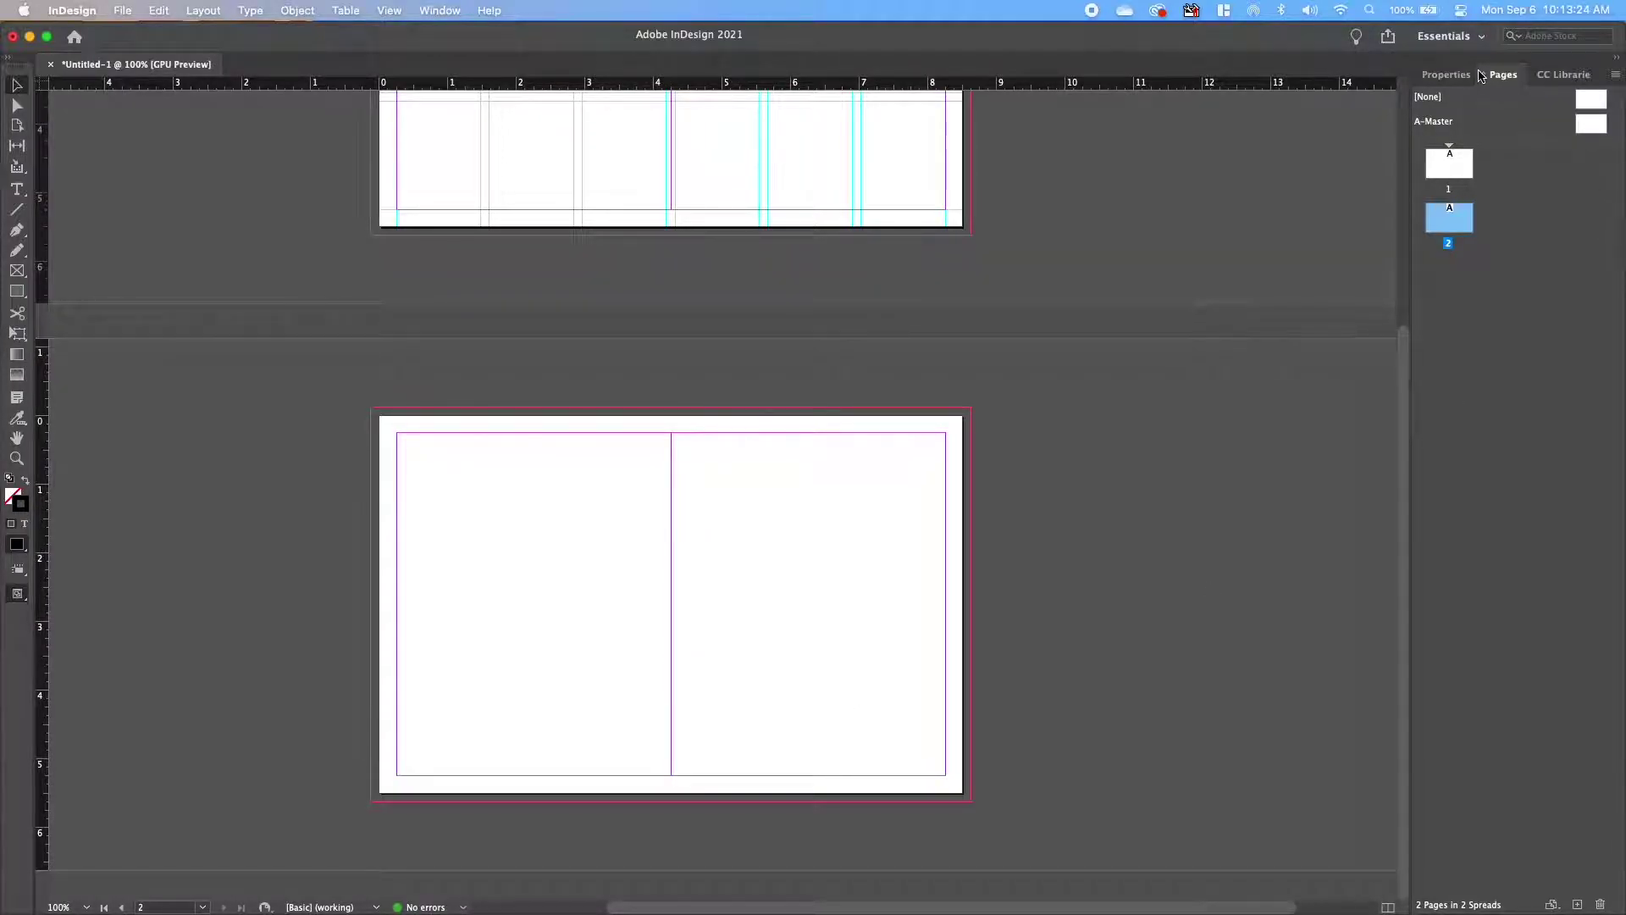
click(1438, 75)
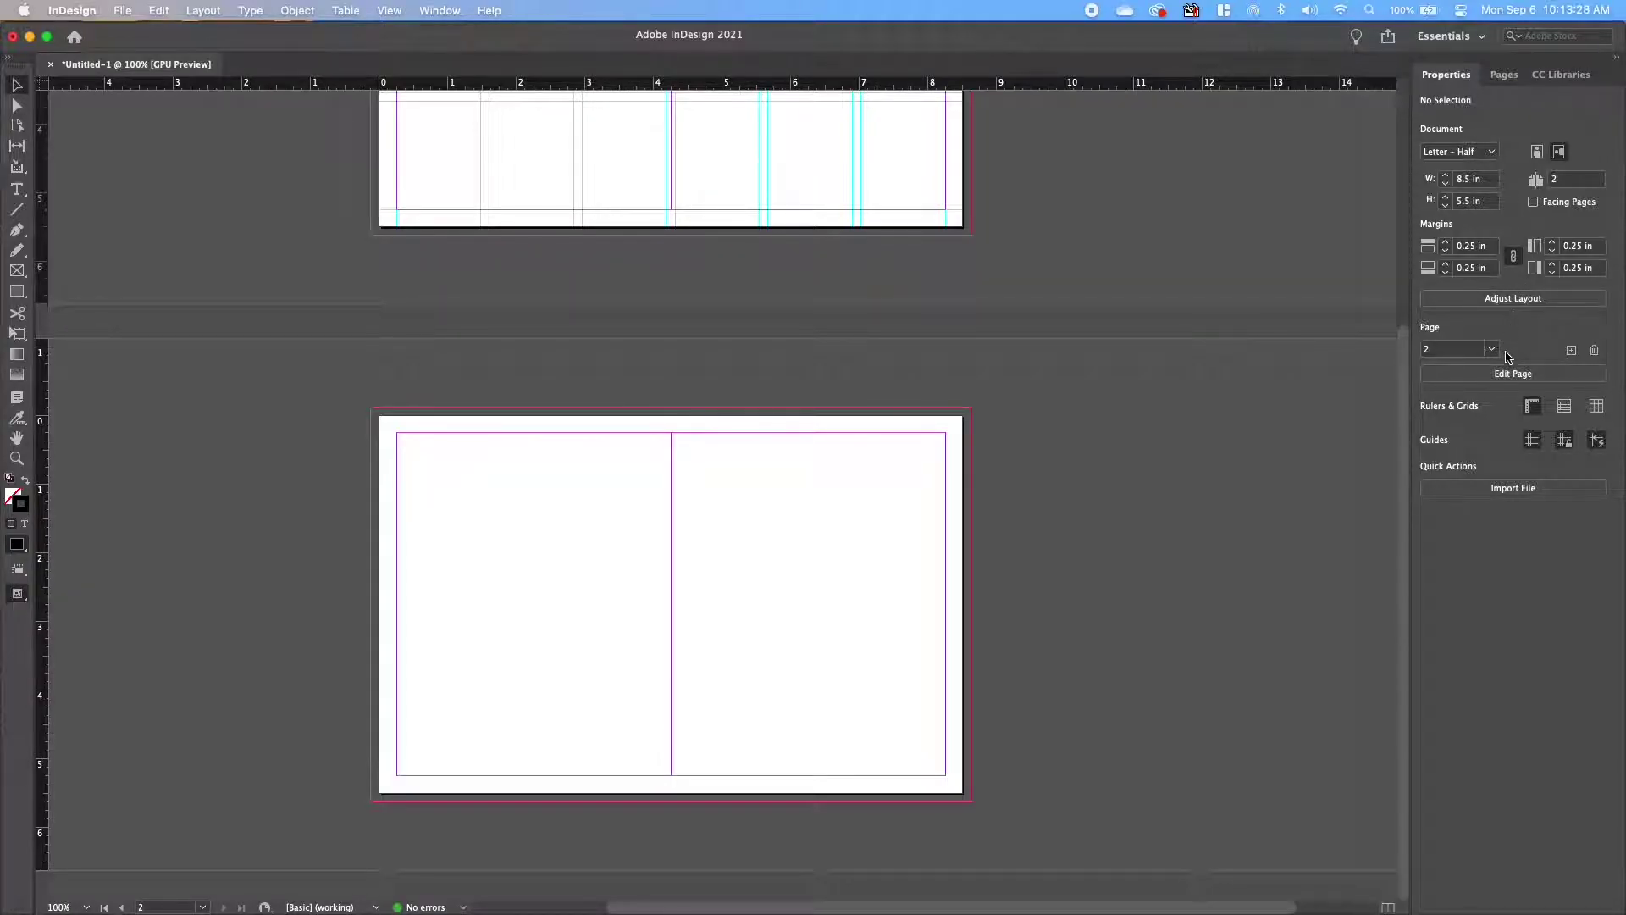
click(1513, 375)
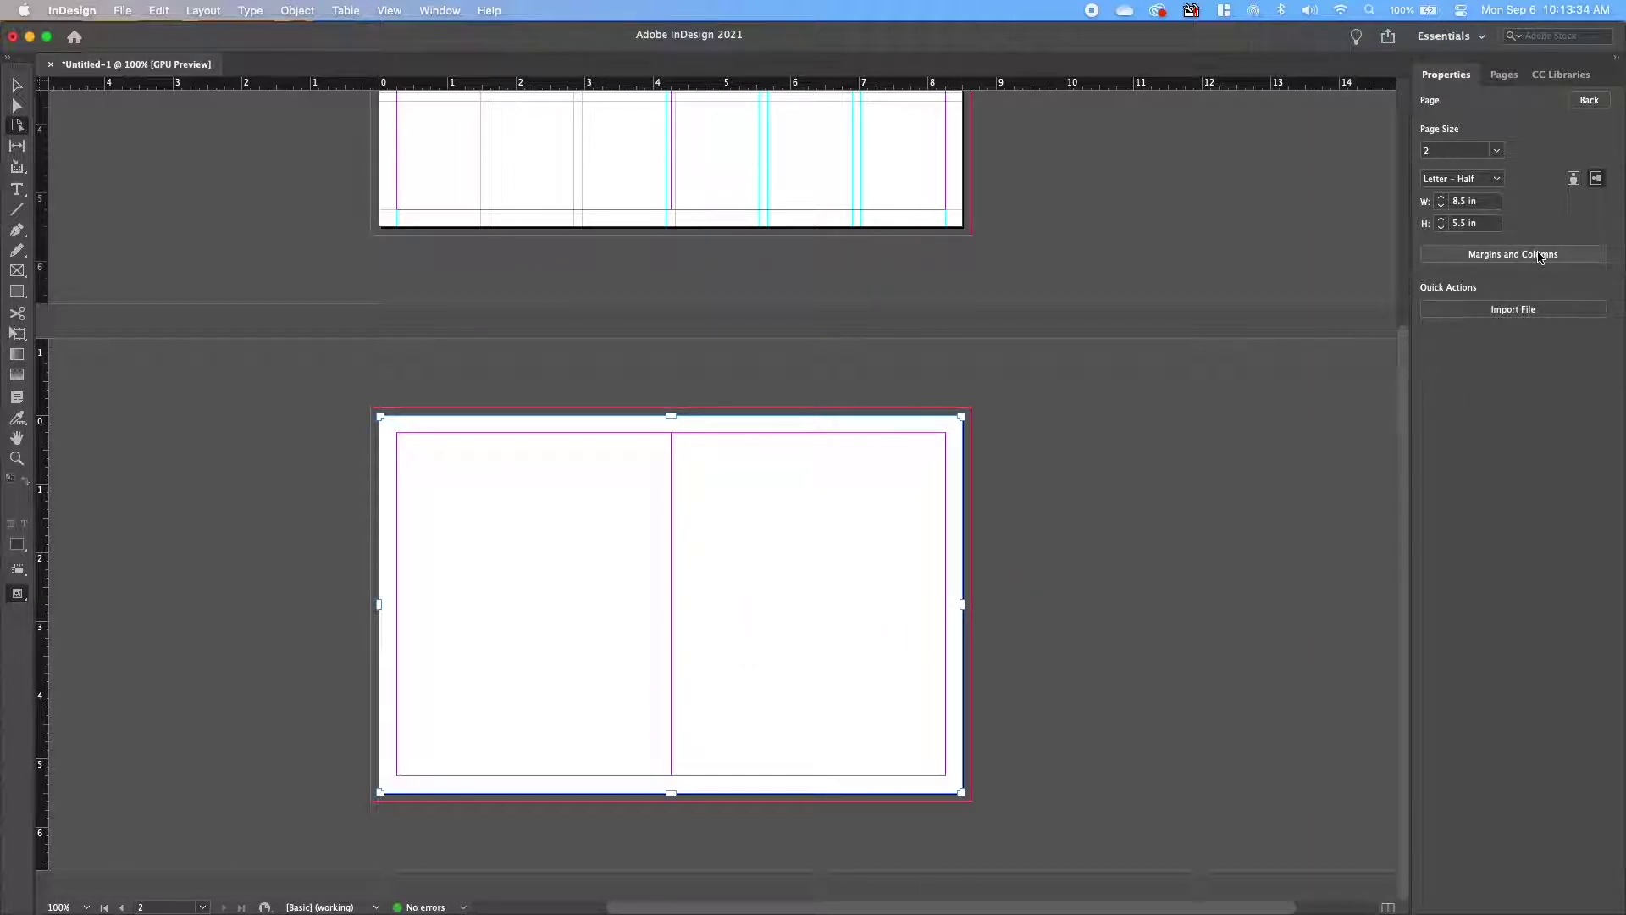
click(1513, 255)
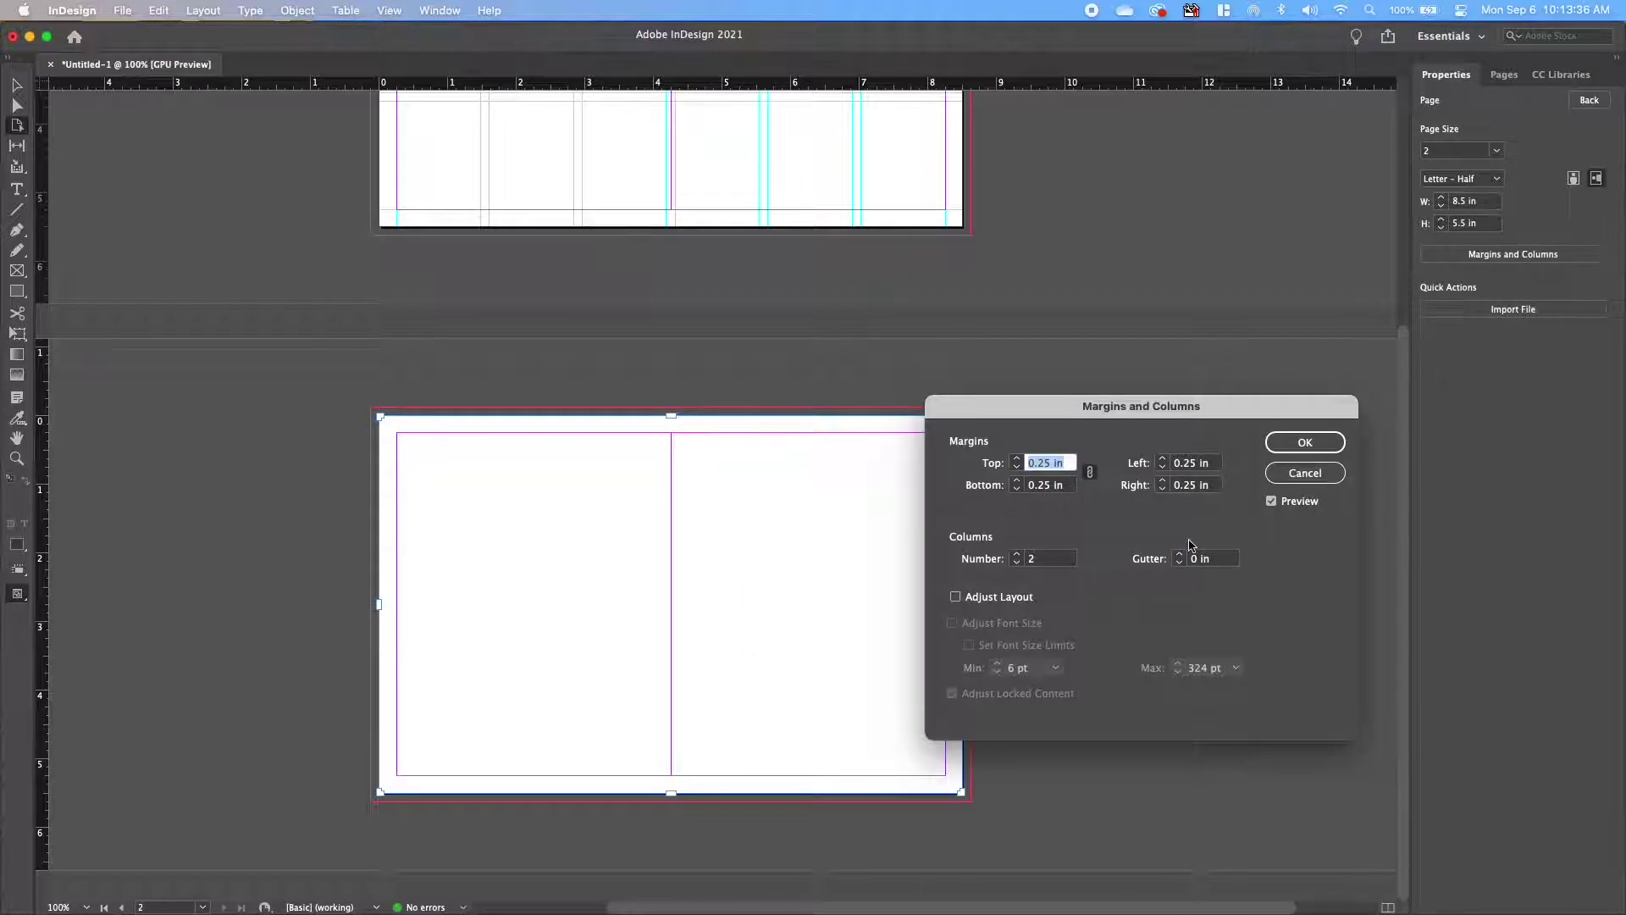
click(1180, 555)
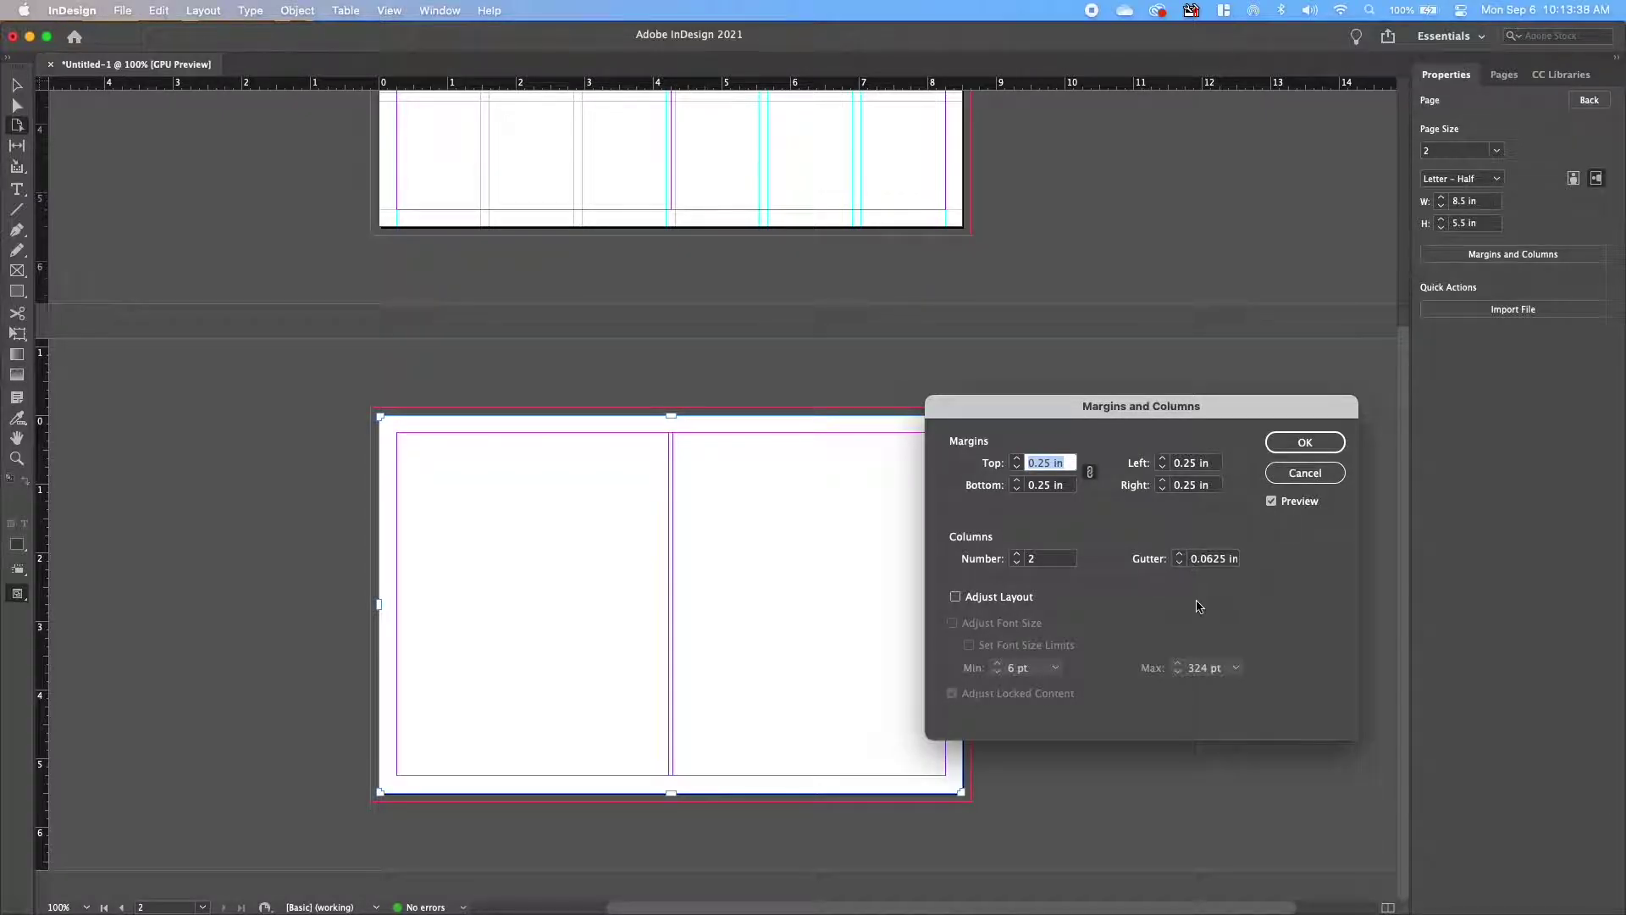
click(1180, 555)
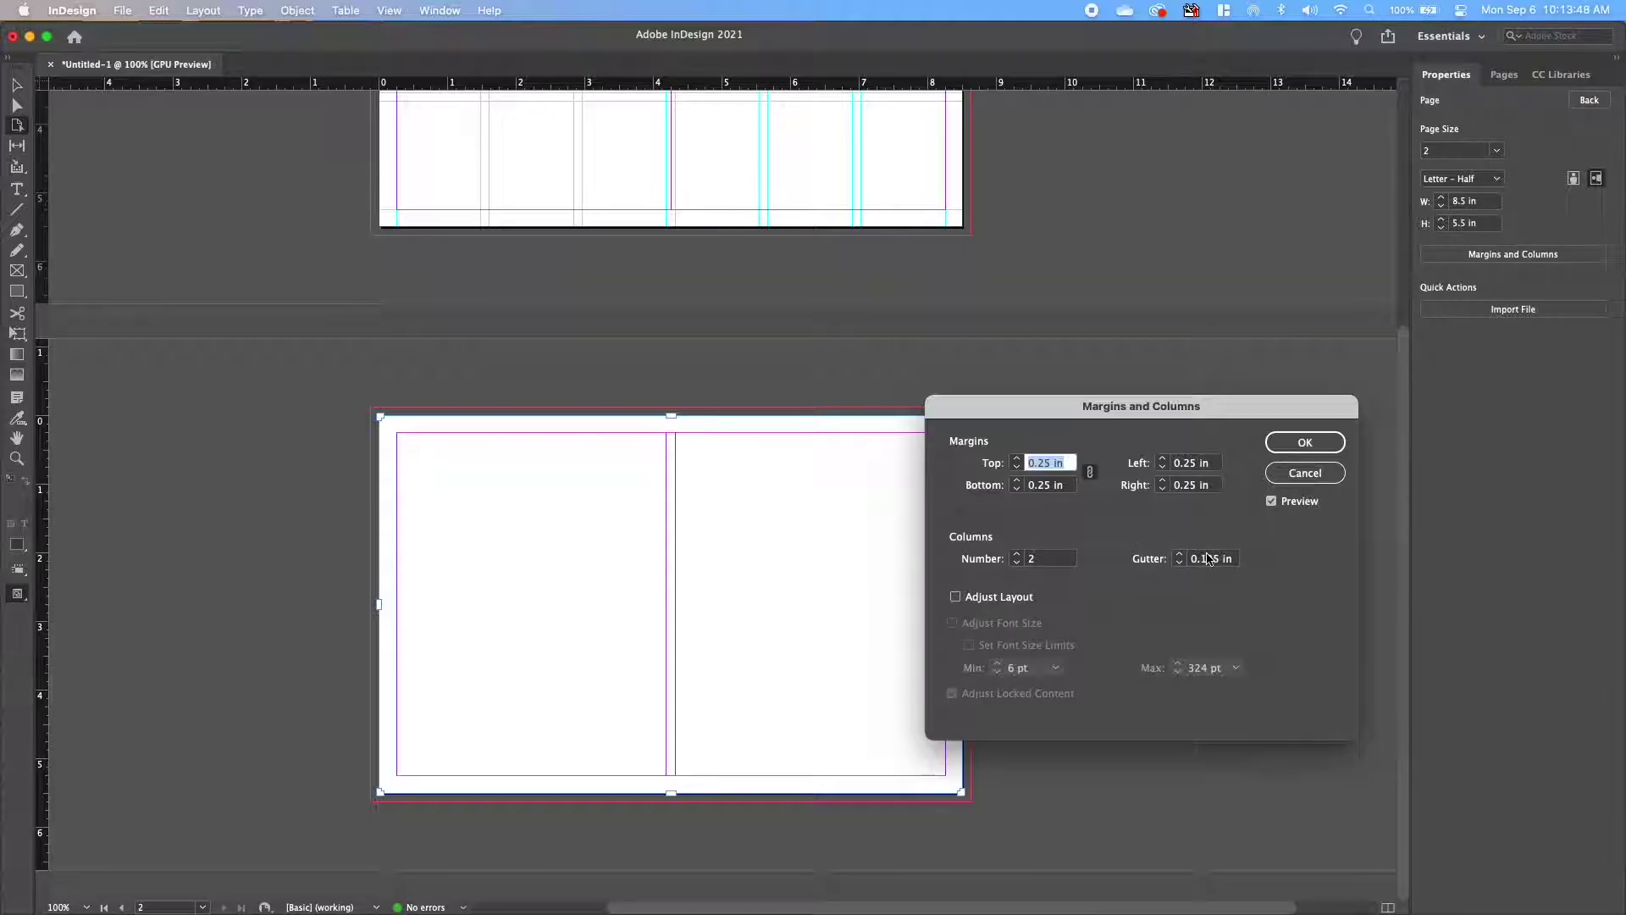
click(1180, 555)
click(1180, 555)
click(1180, 555)
click(1180, 555)
click(1180, 555)
click(1180, 555)
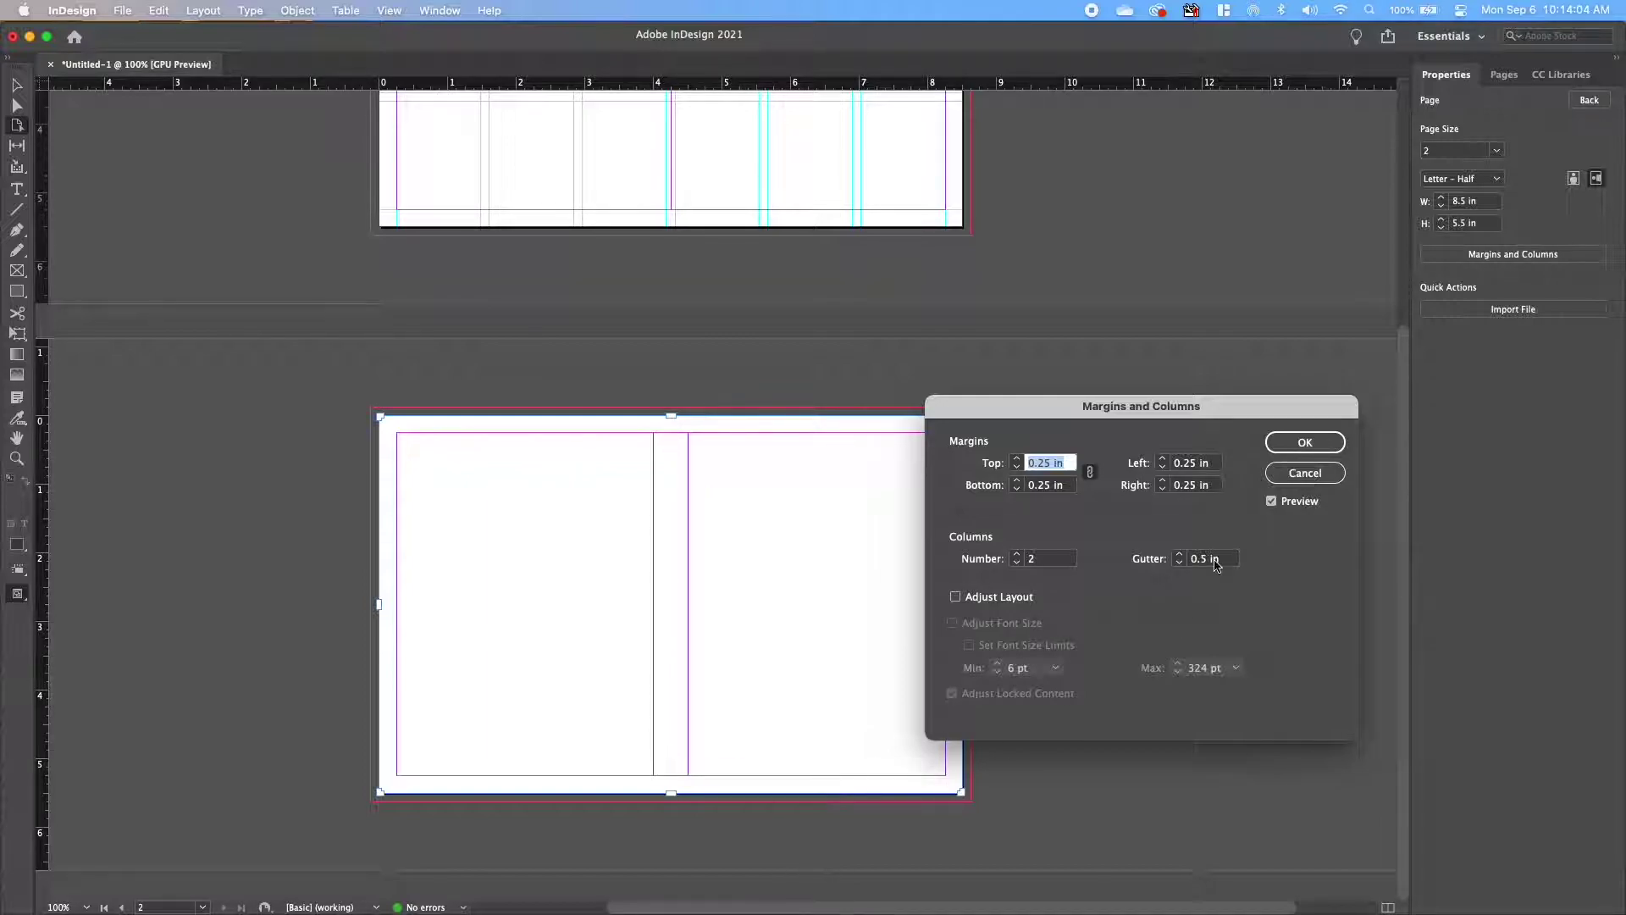
click(1284, 444)
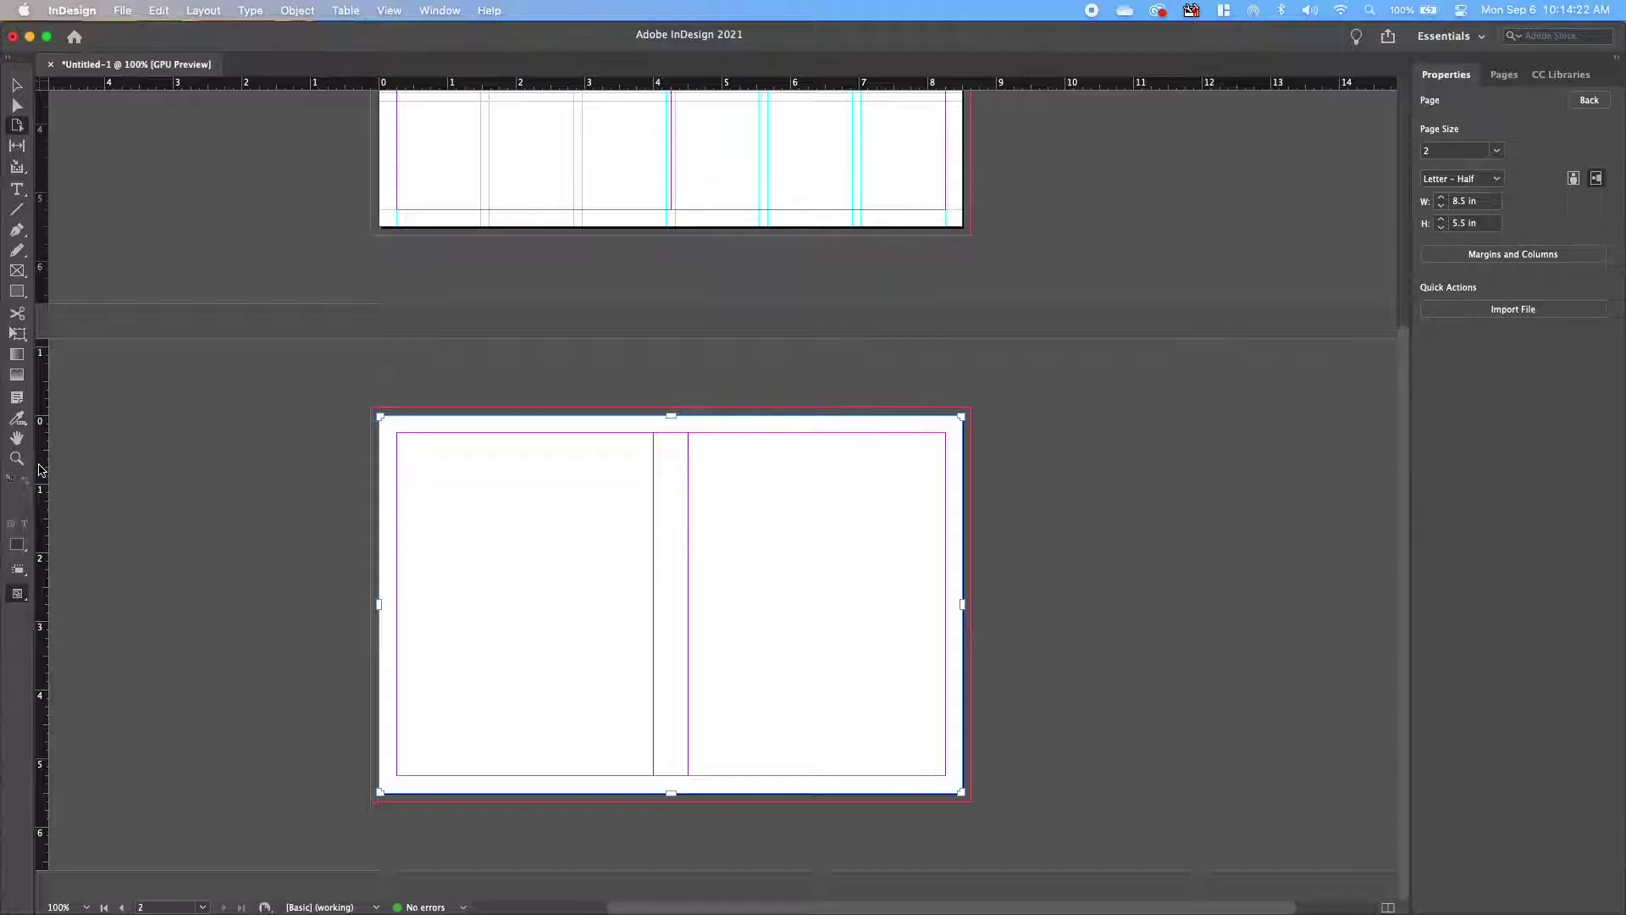
Place a vertical ruler guide at the centre fold of page 2, midway within the column gutter and extending across the pasteboard.
drag(43, 468, 670, 383)
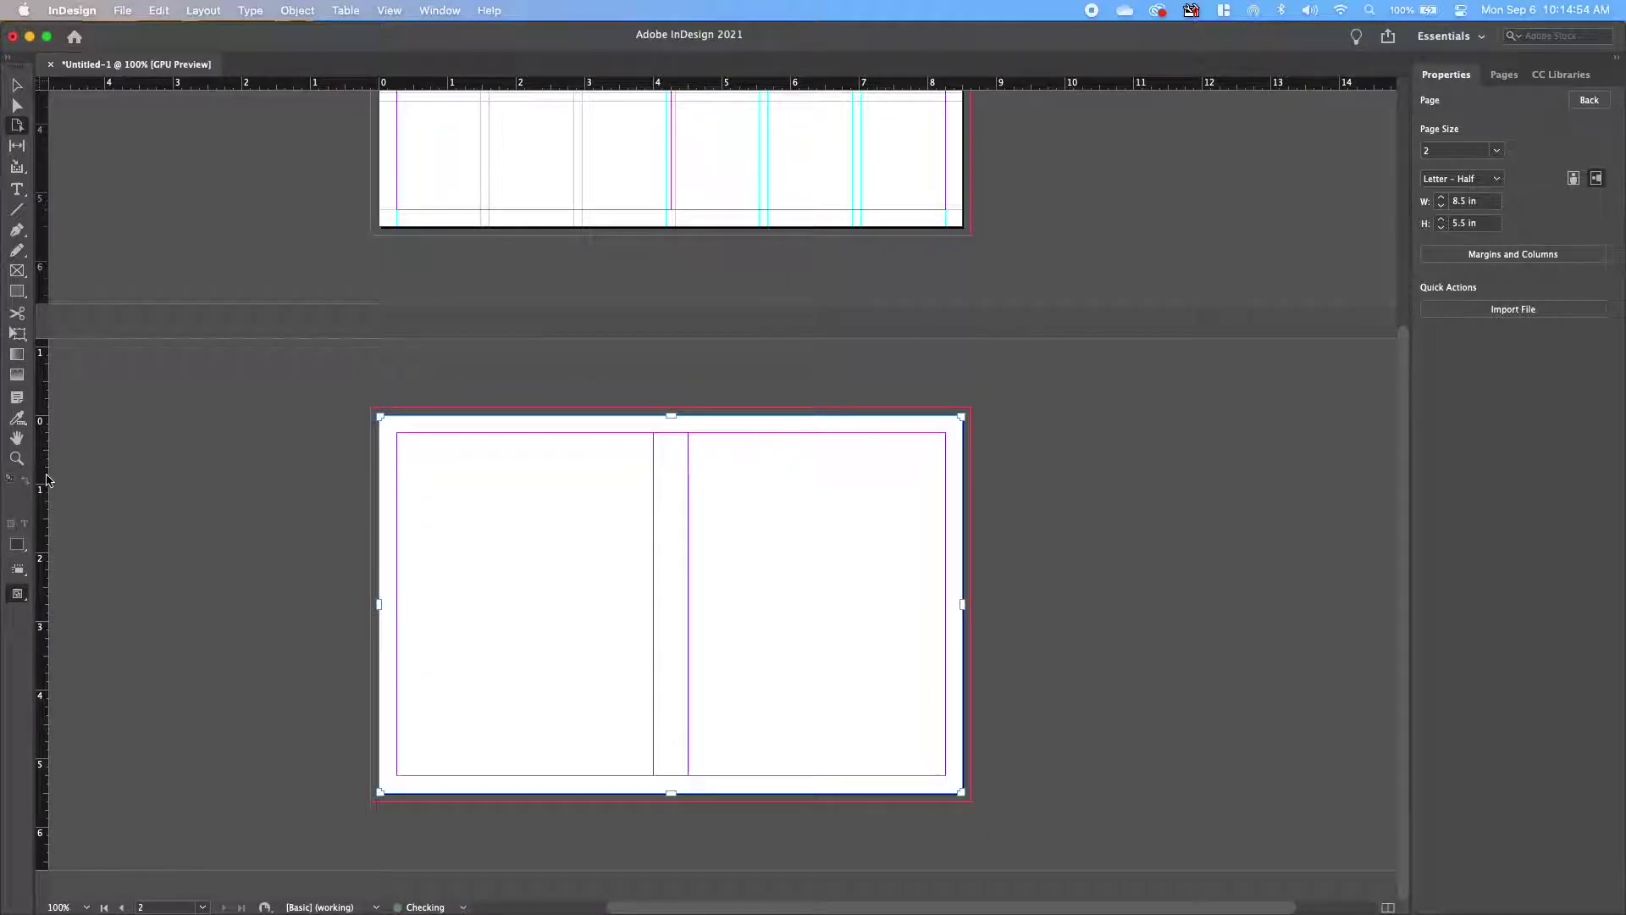
drag(44, 494, 674, 572)
key(BackSpace)
drag(42, 386, 671, 395)
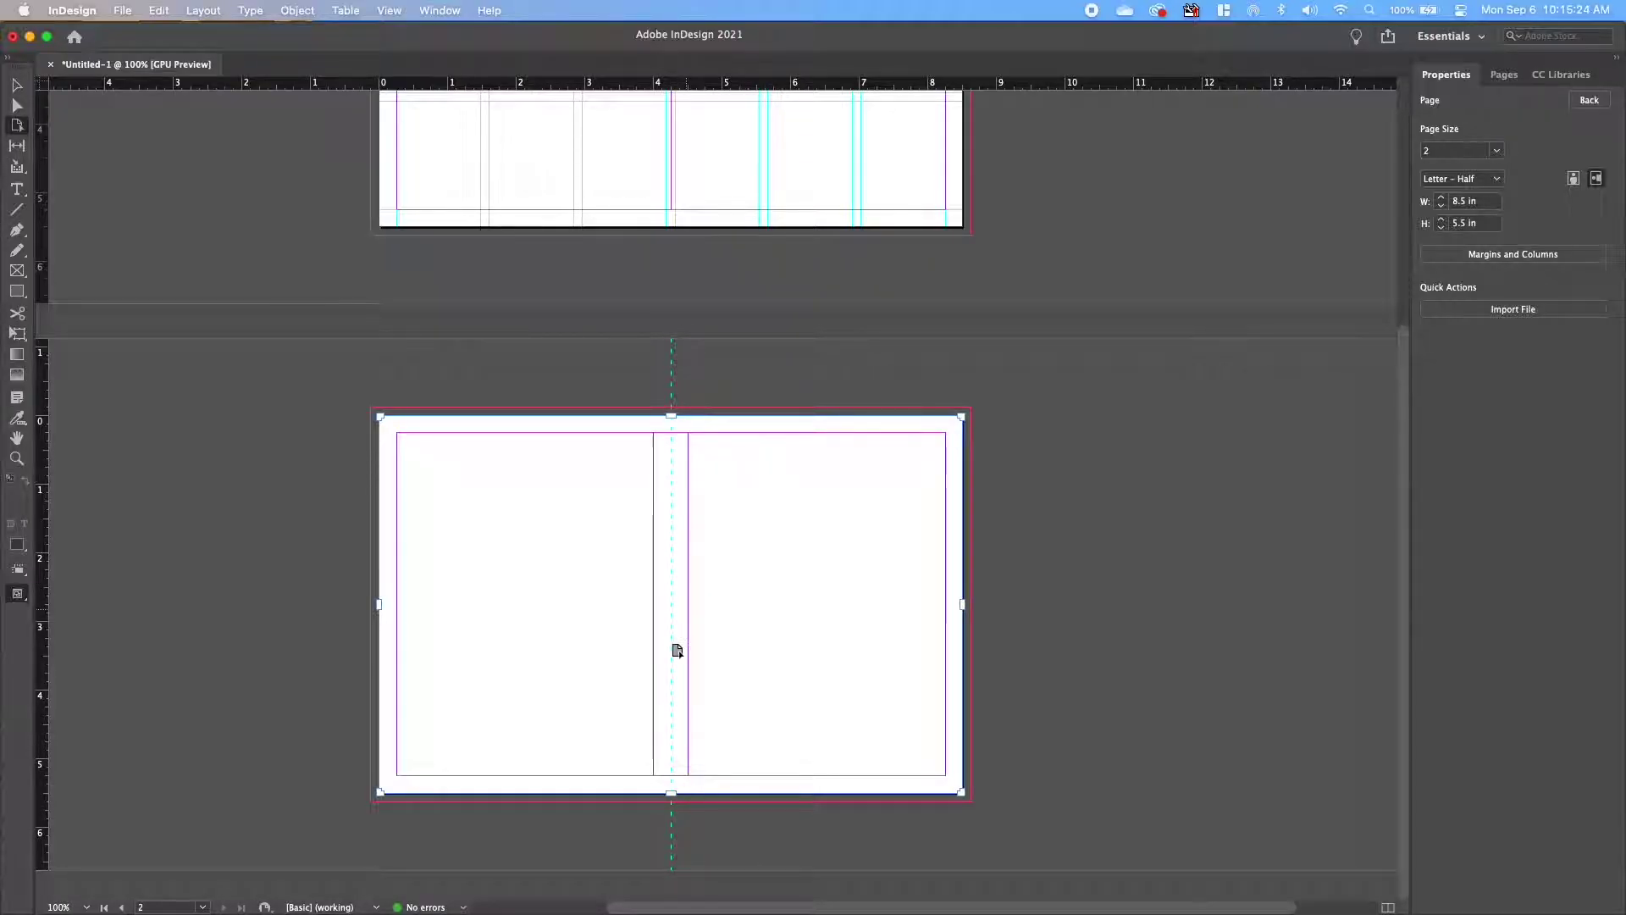
Place a vertical ruler guide at the centre fold of page 1, extending across the pasteboard.
scroll(672, 632, up, 5)
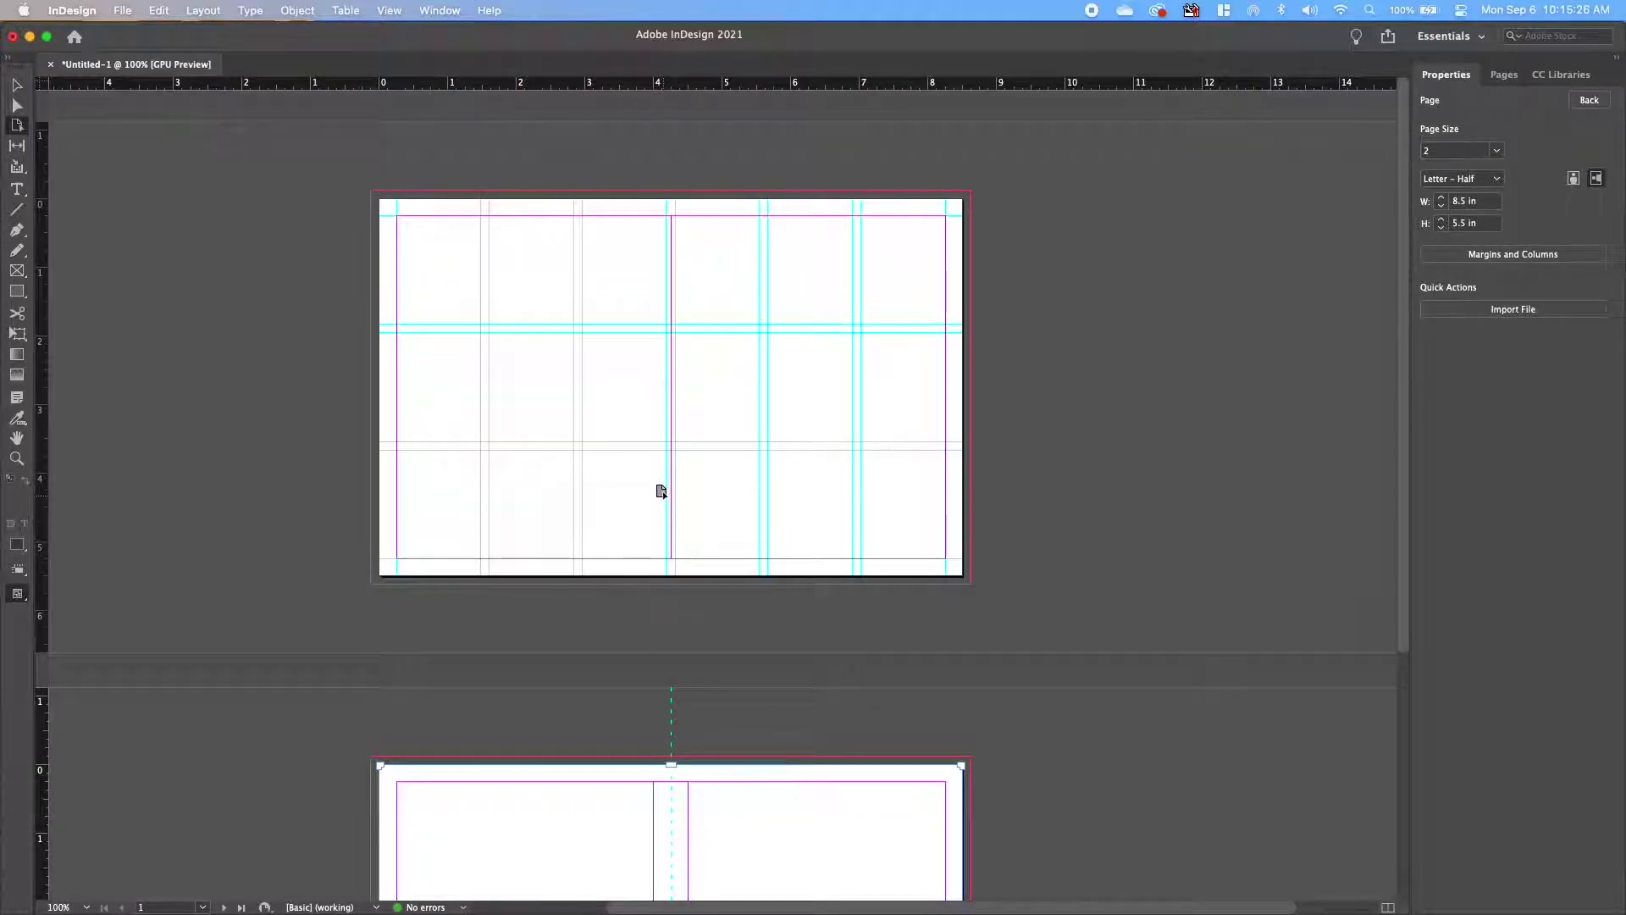
click(700, 487)
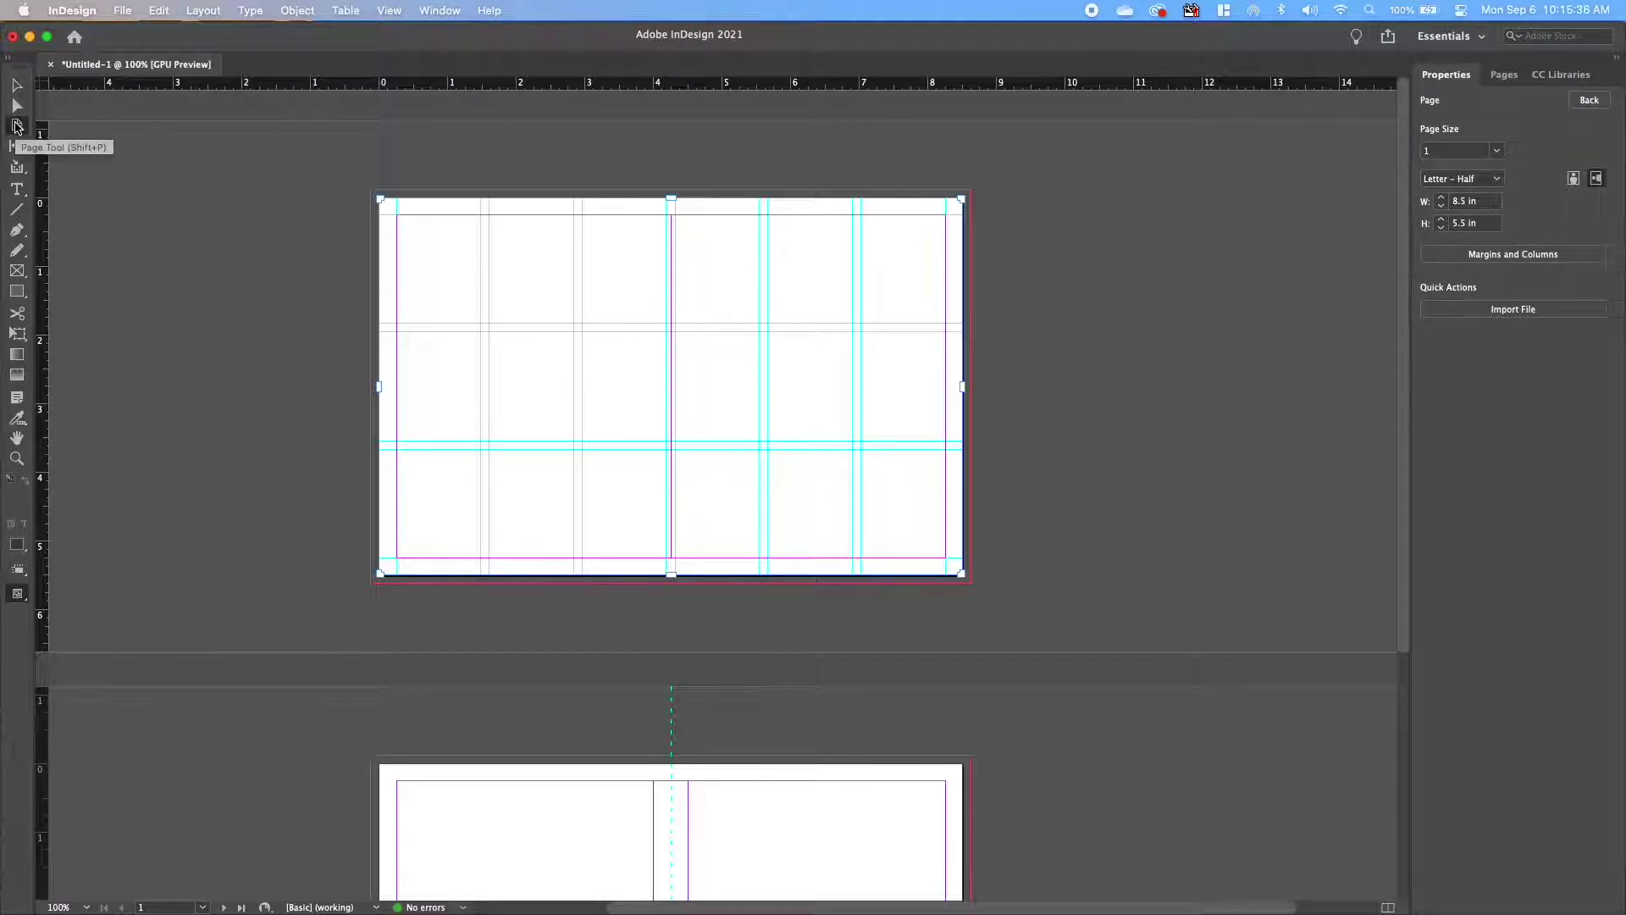
drag(46, 255, 666, 616)
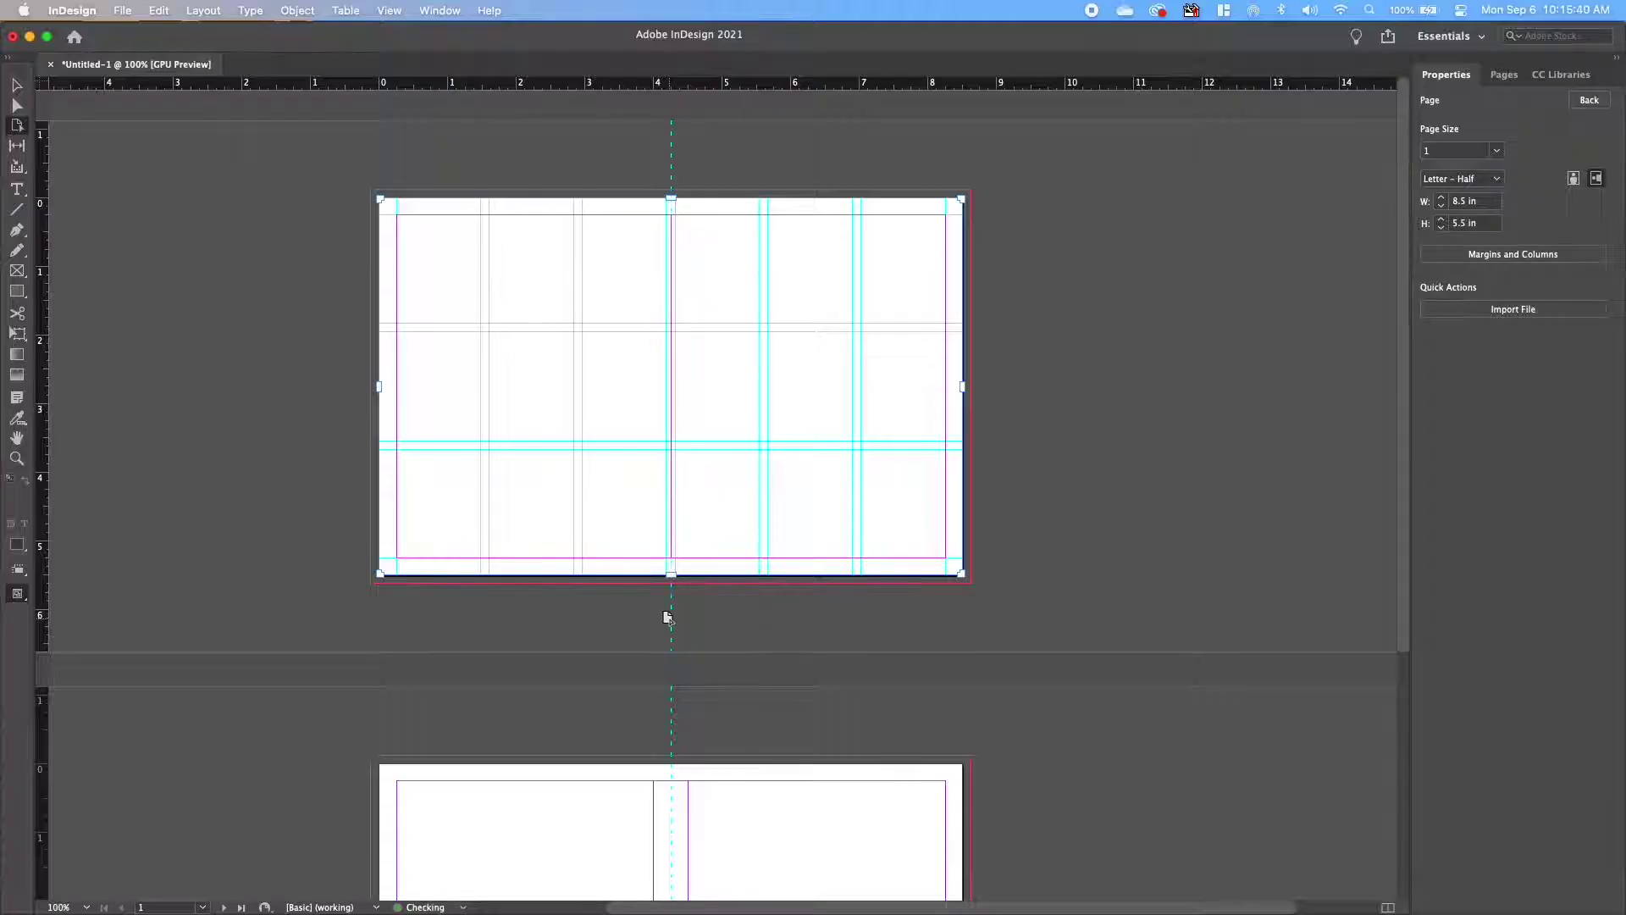
With the Selection tool, place a horizontal guide across page 1 at 4.67 in and delete it.
scroll(1065, 580, down, 3)
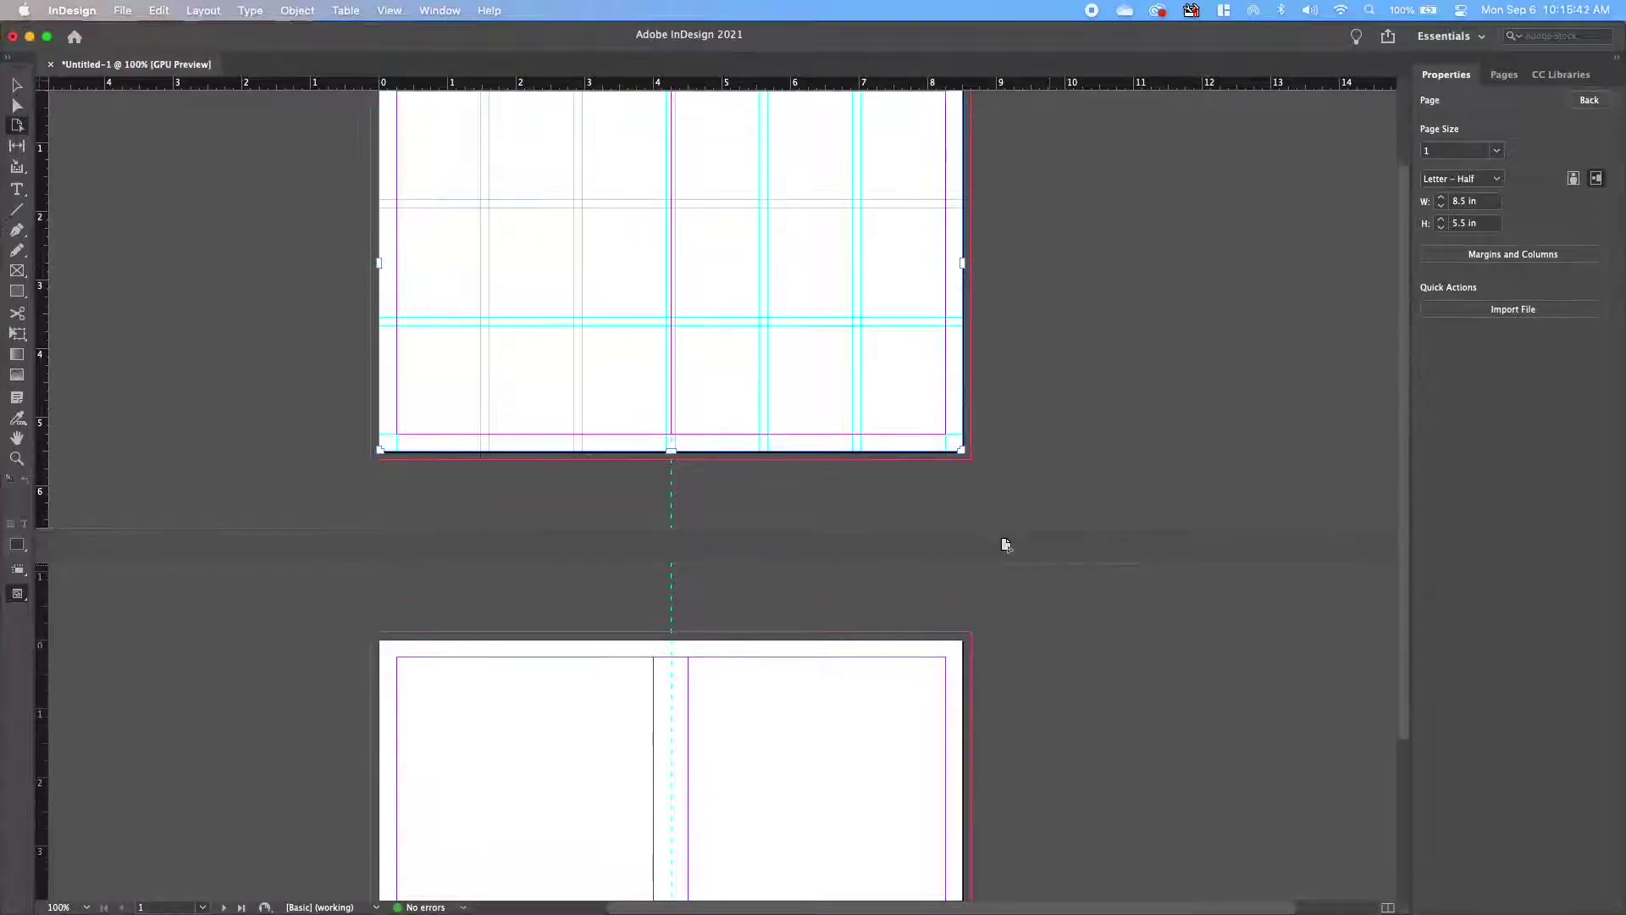
click(17, 86)
scroll(842, 535, down, 5)
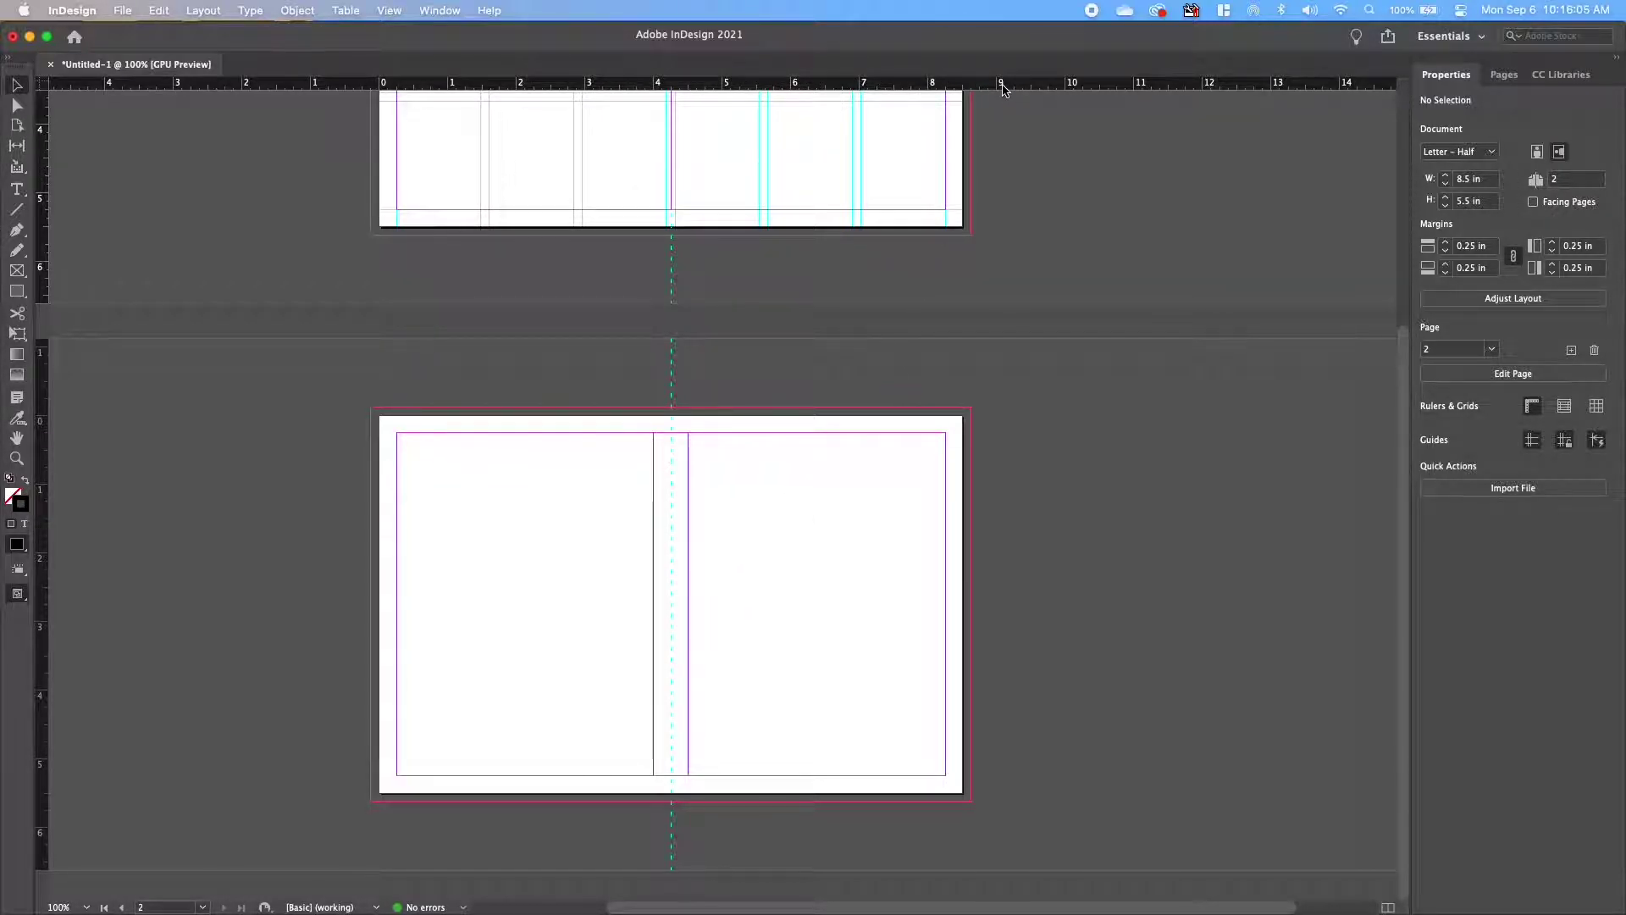
drag(1002, 87, 983, 172)
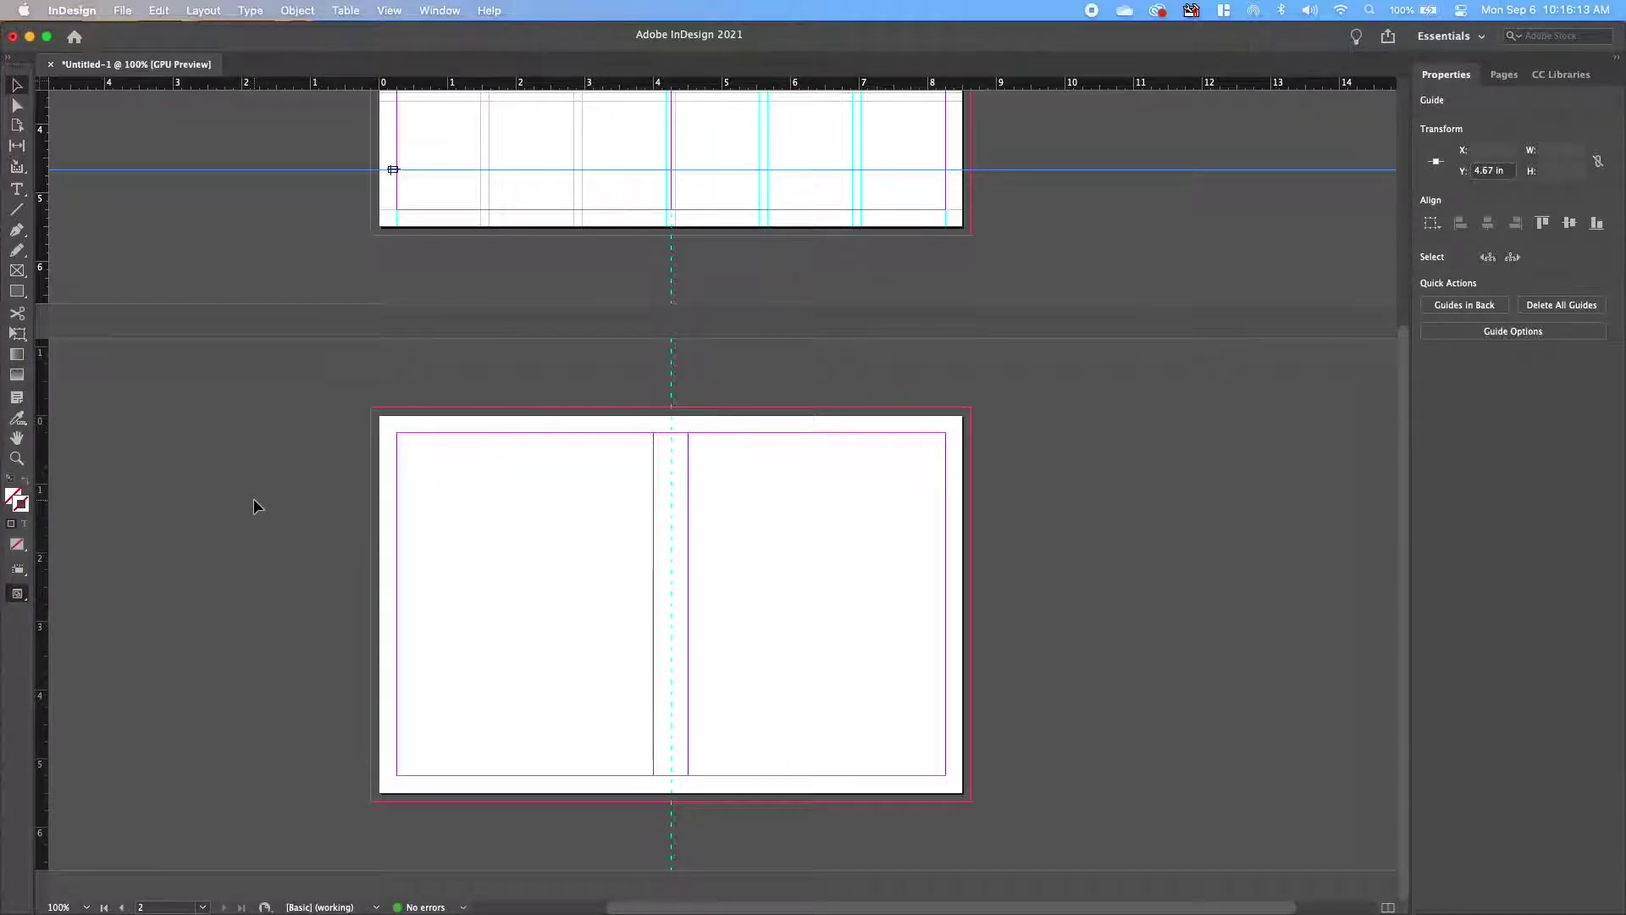
key(Delete)
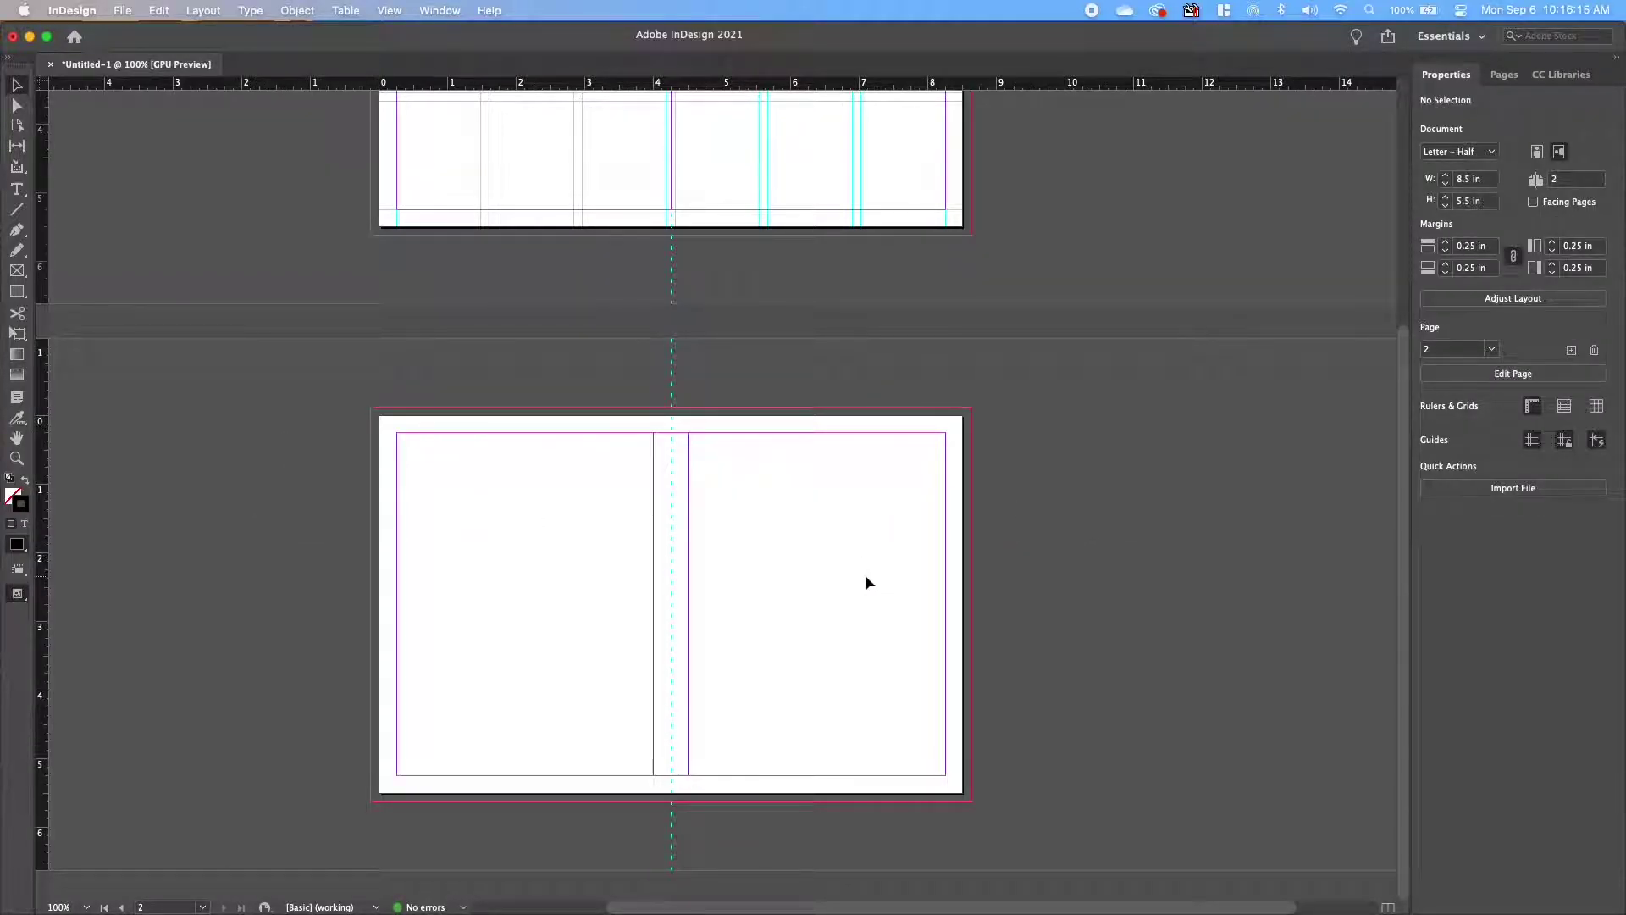
Place five horizontal guides across page 2 and its pasteboard at about 1.12, 1.98, 2.84, 3.42 and 4.375 in.
drag(997, 84, 1018, 531)
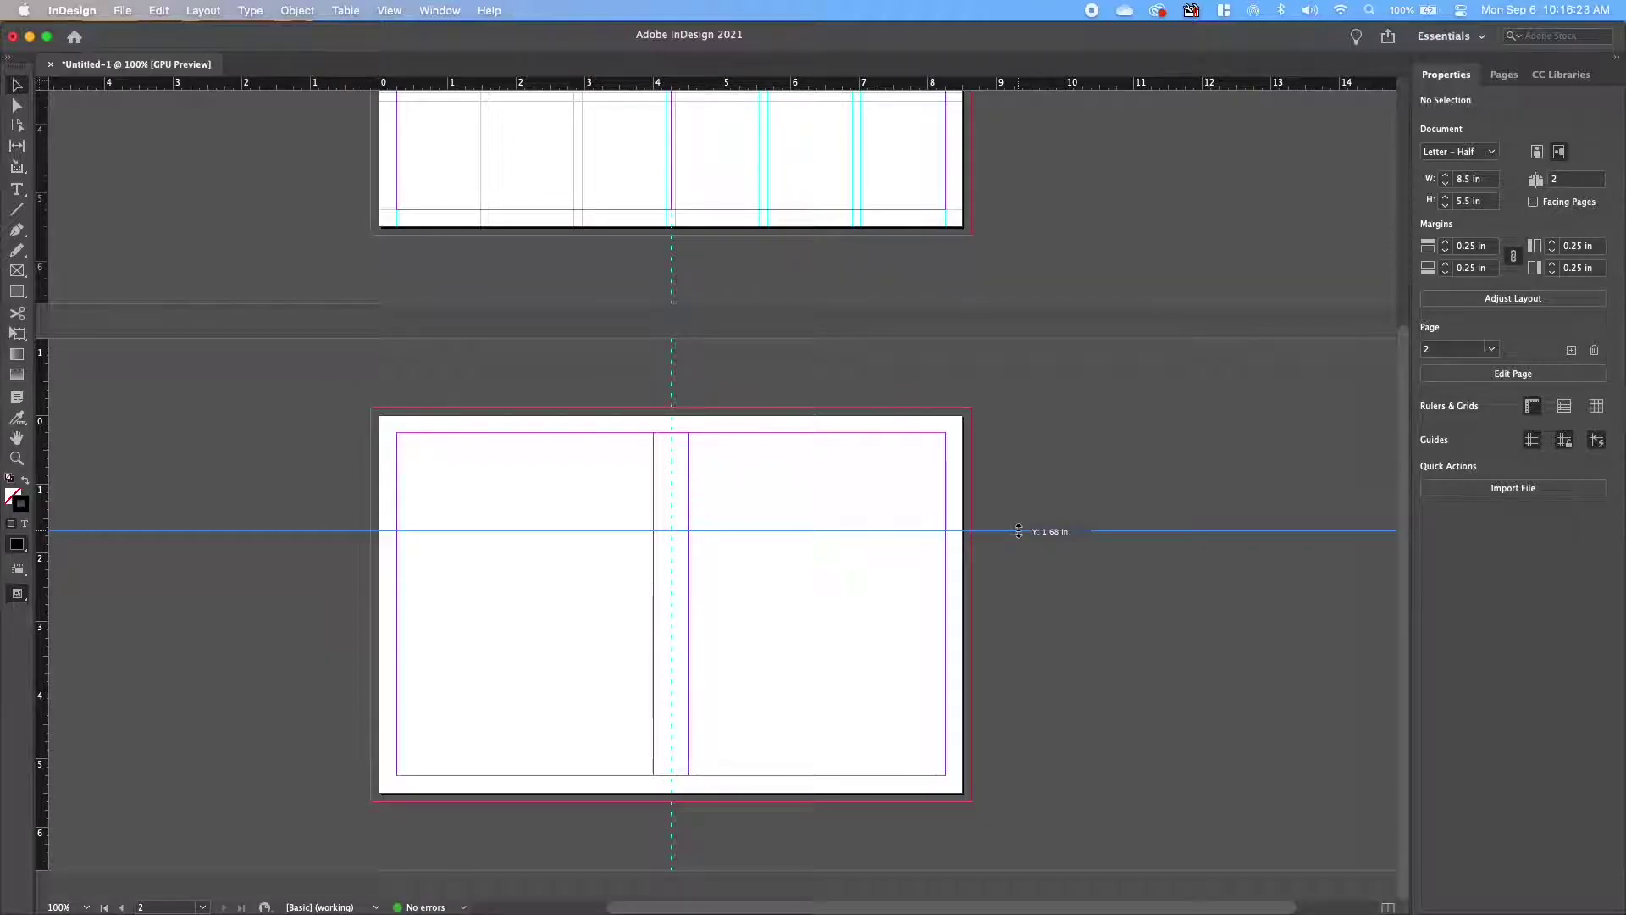
drag(1018, 531, 1016, 493)
drag(1019, 85, 992, 610)
drag(1006, 84, 1009, 650)
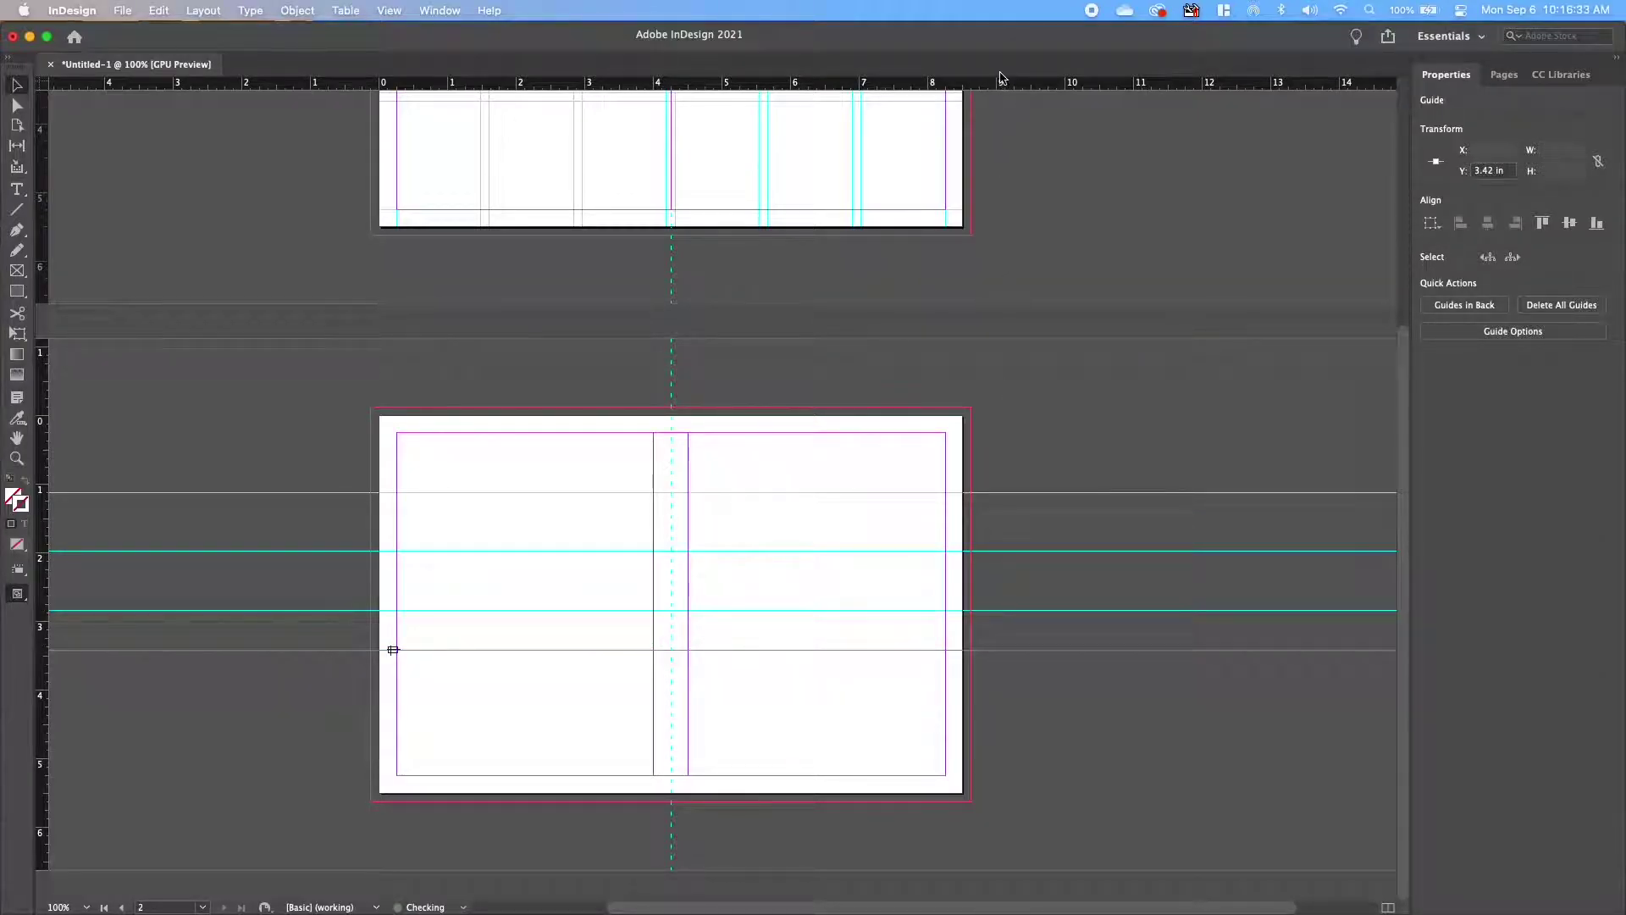
drag(1007, 82, 1040, 715)
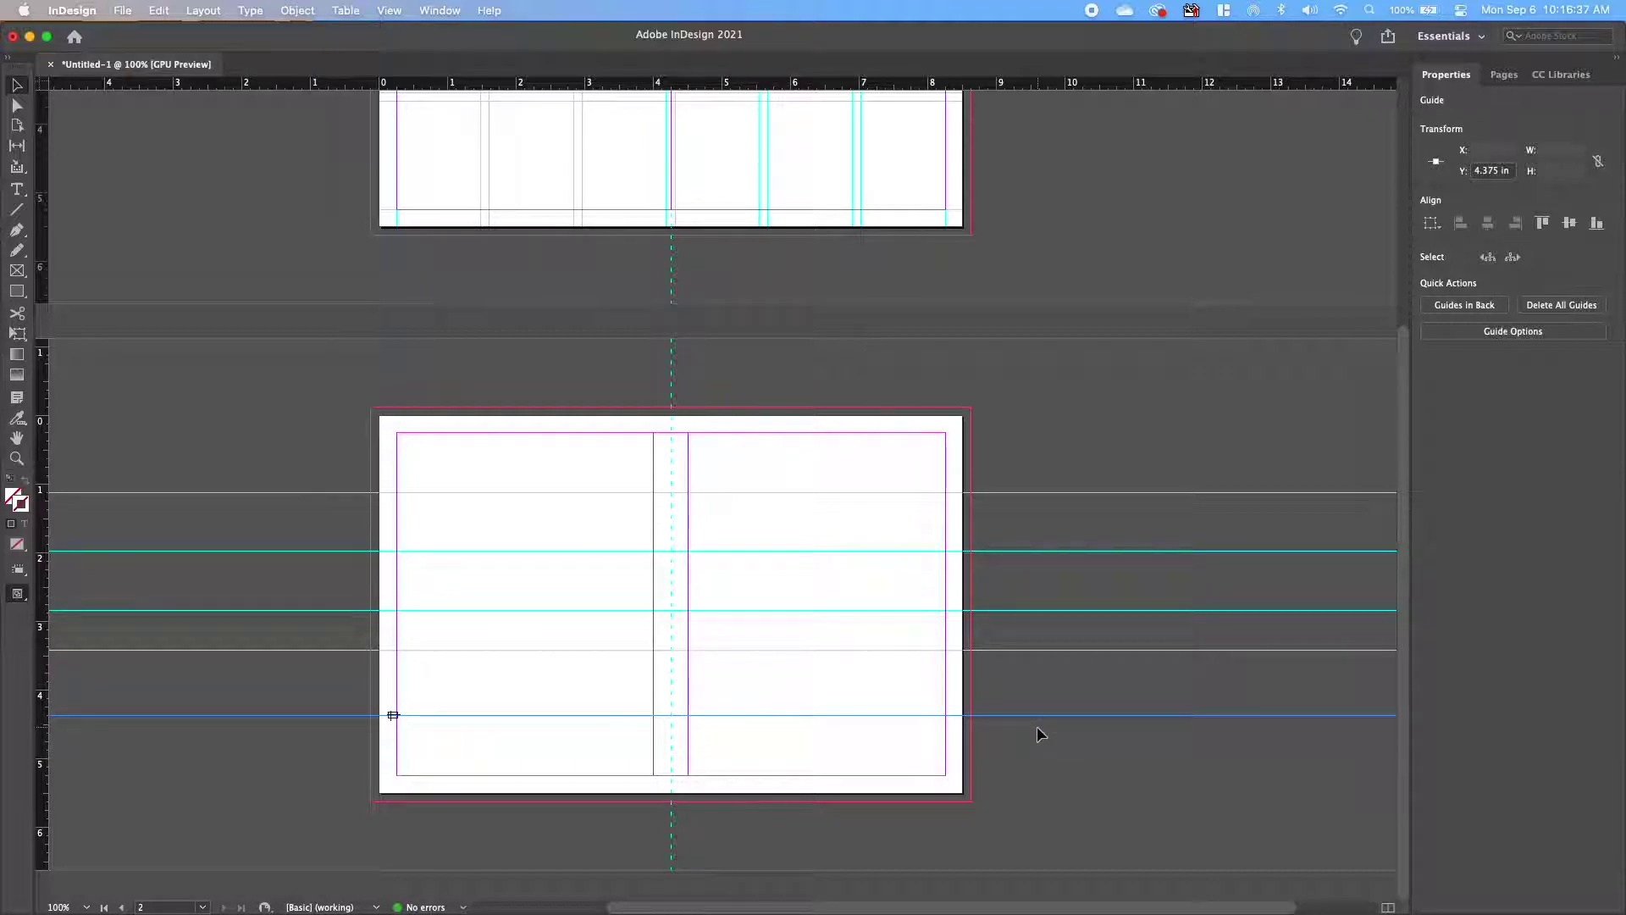
Set the Y position of page 2's topmost horizontal guide to 0.75 in.
click(1026, 495)
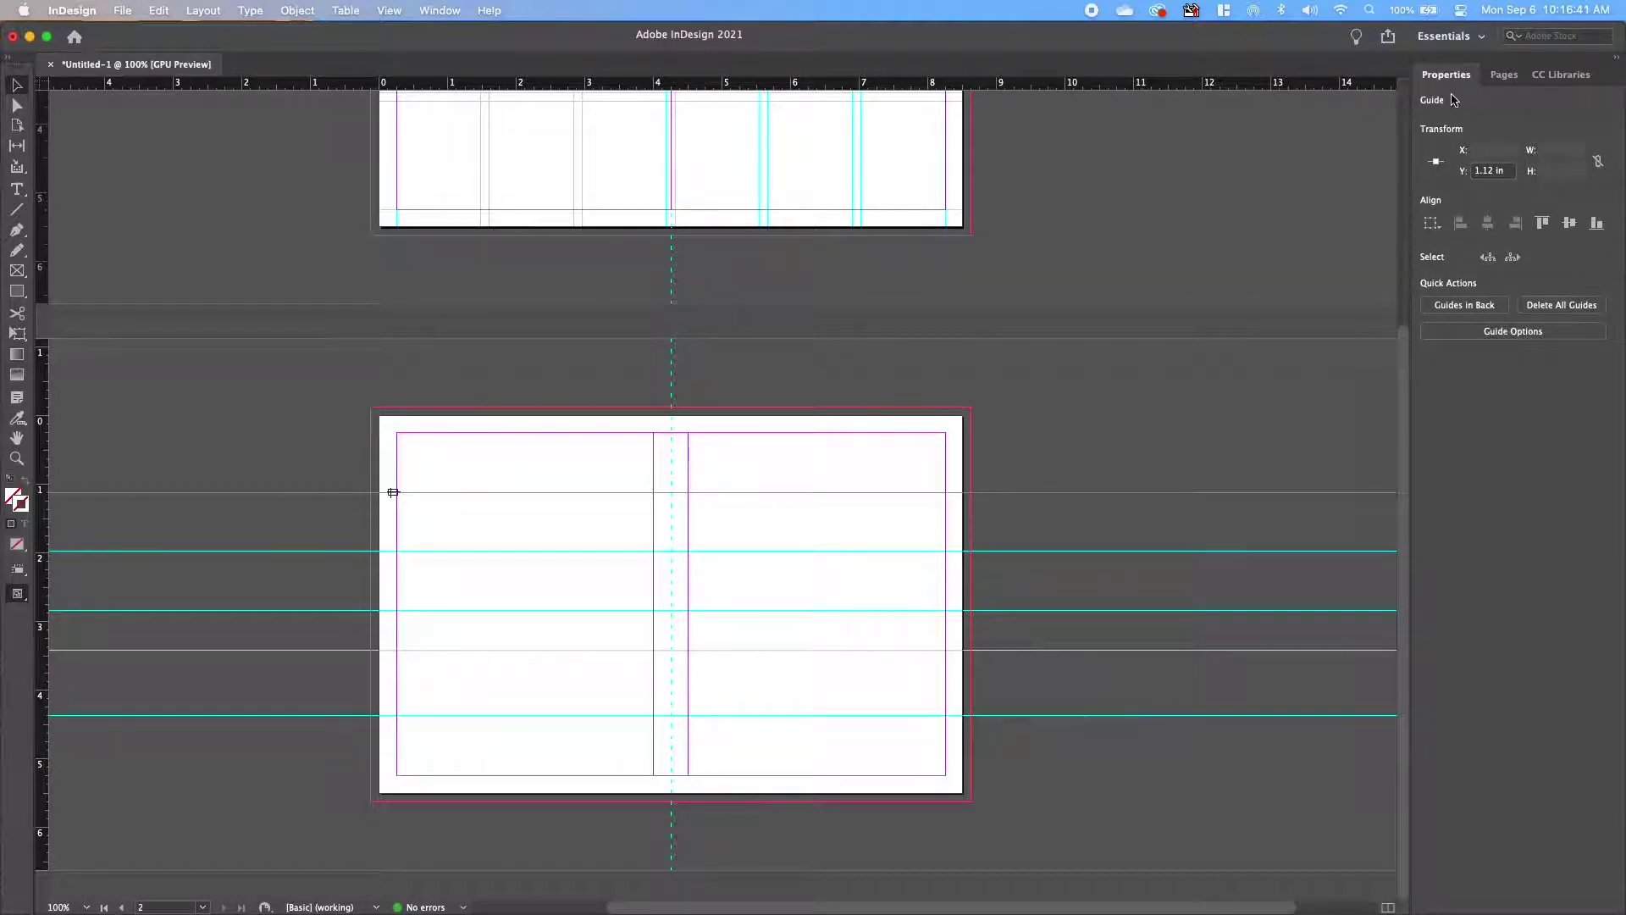
click(1498, 174)
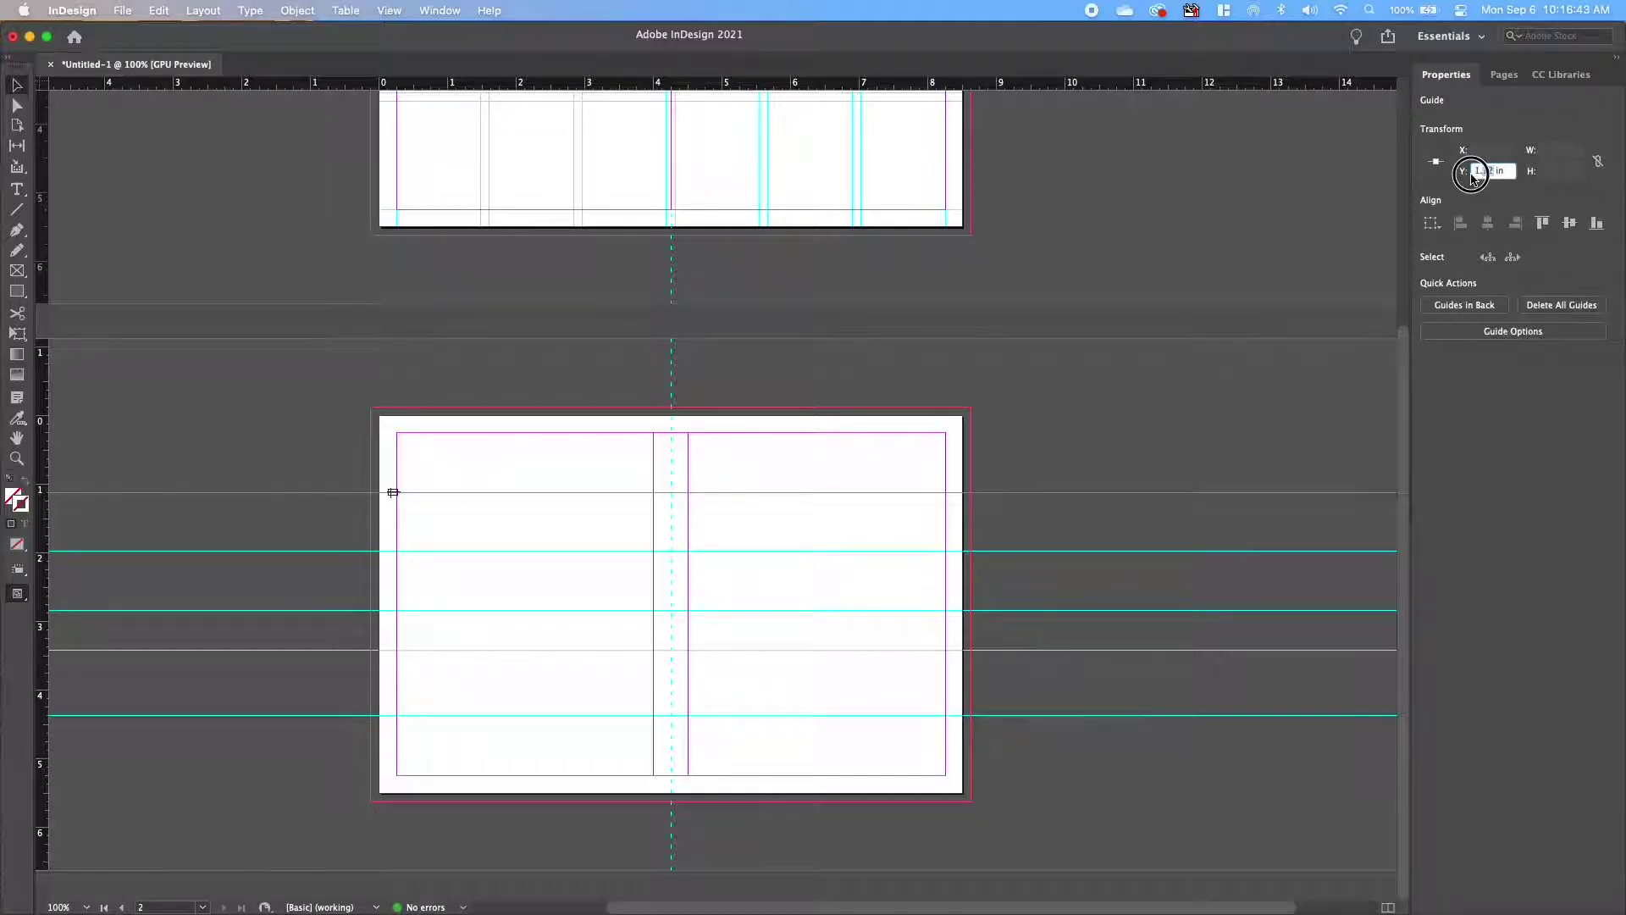
text(.75)
key(Return)
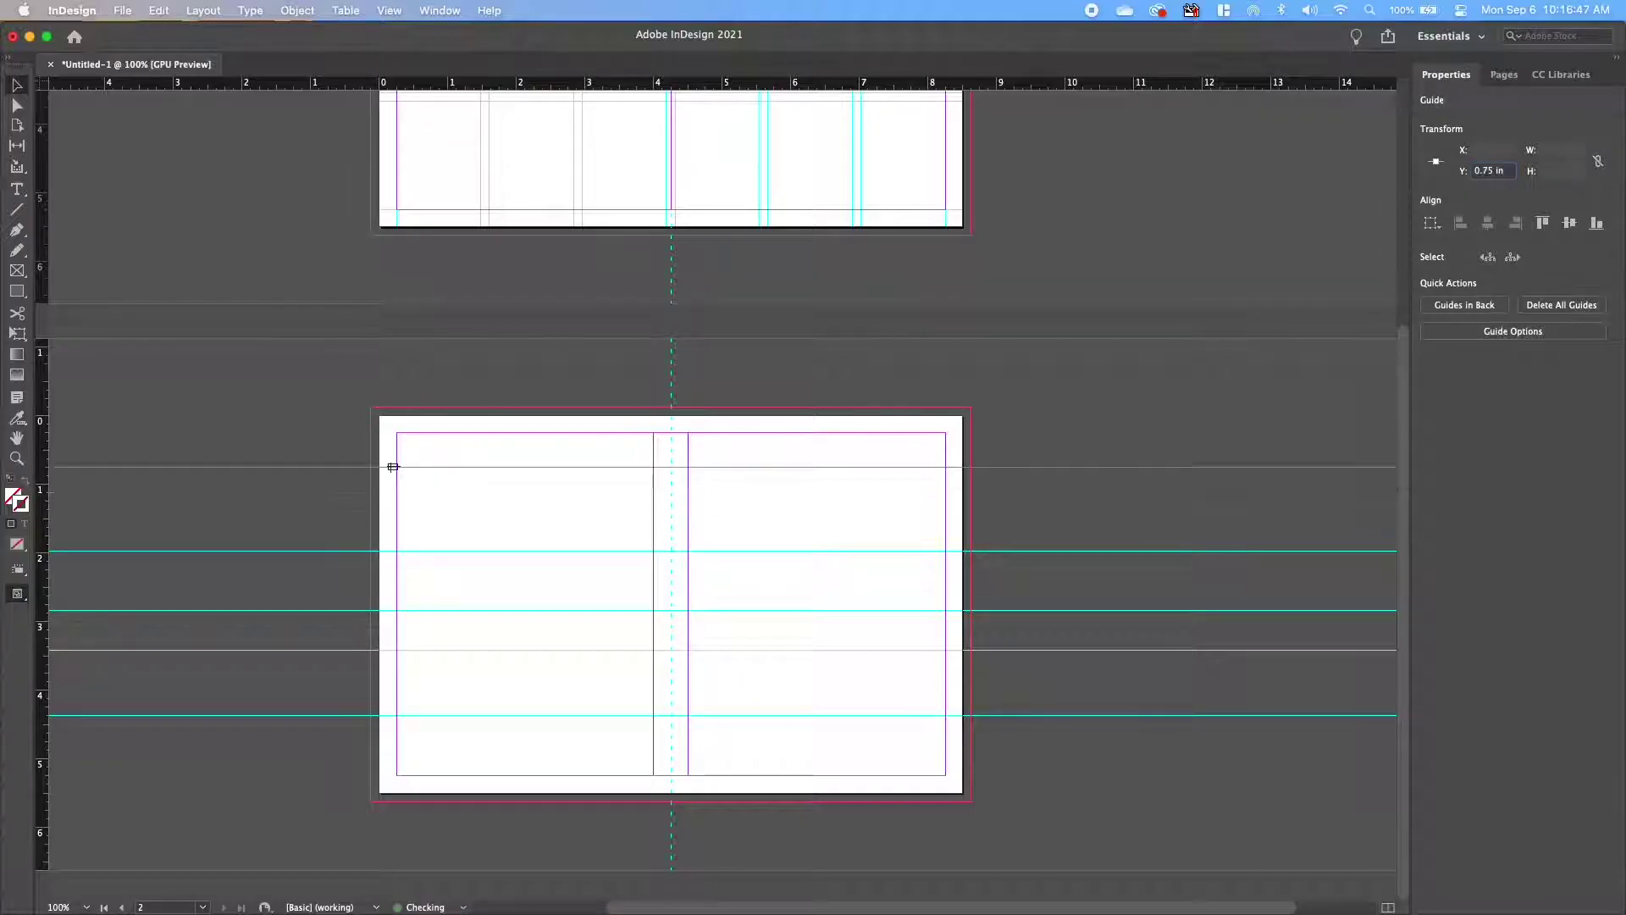
Set the Y position of the second horizontal guide from the top of page 2 to 1.25 in.
shift+click(1015, 551)
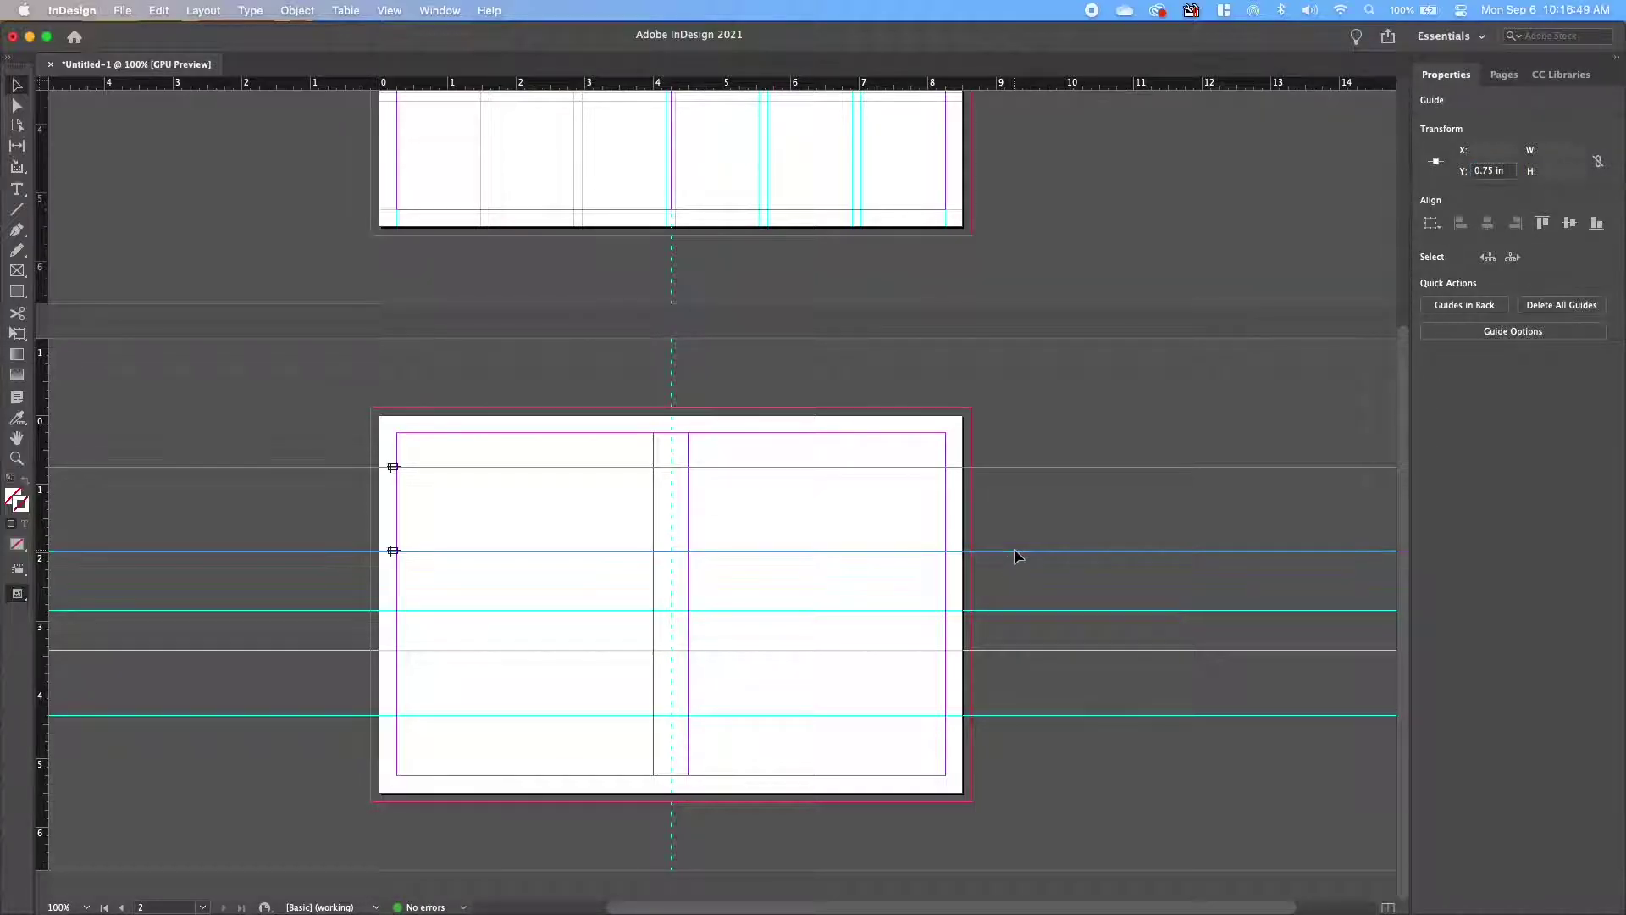
click(1015, 551)
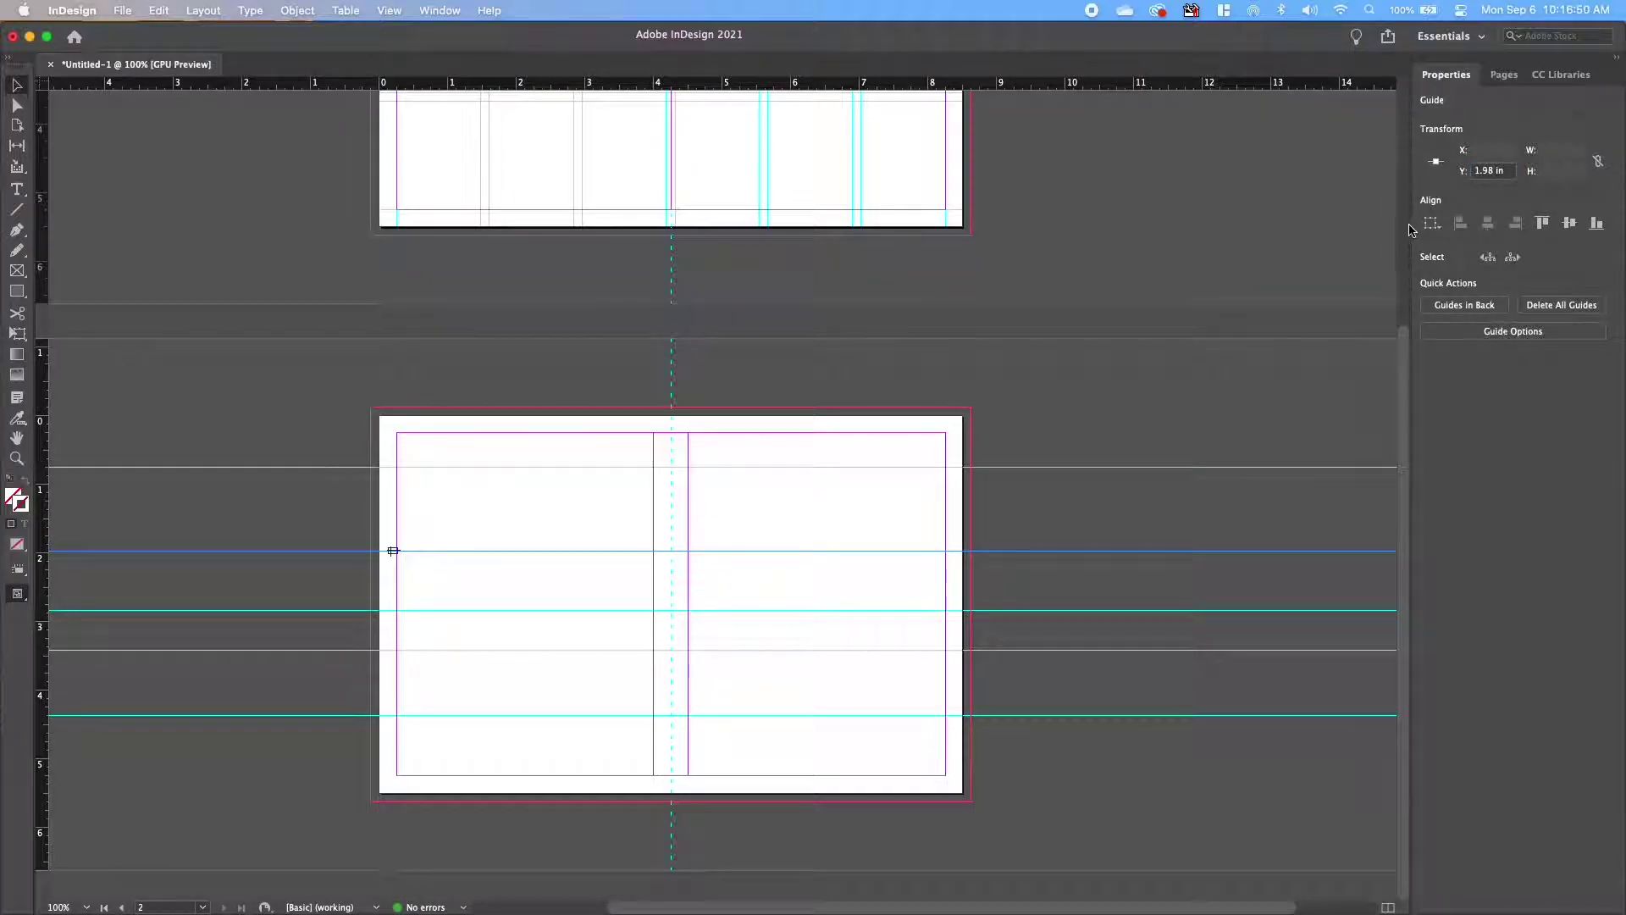
double_click(1492, 171)
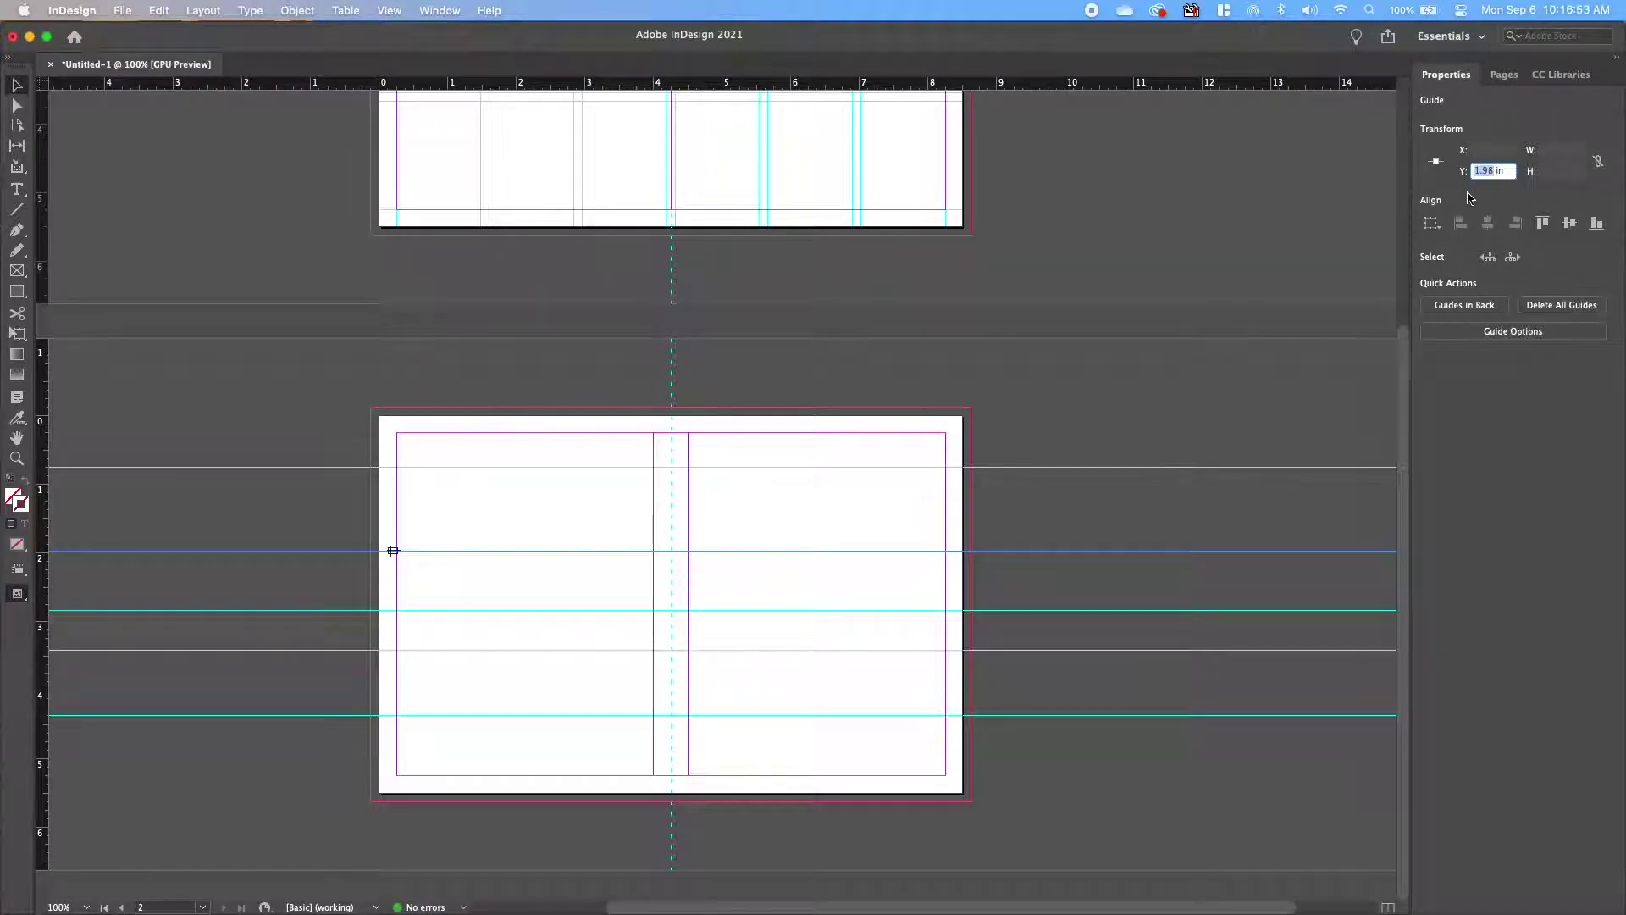
text(1.25)
key(Return)
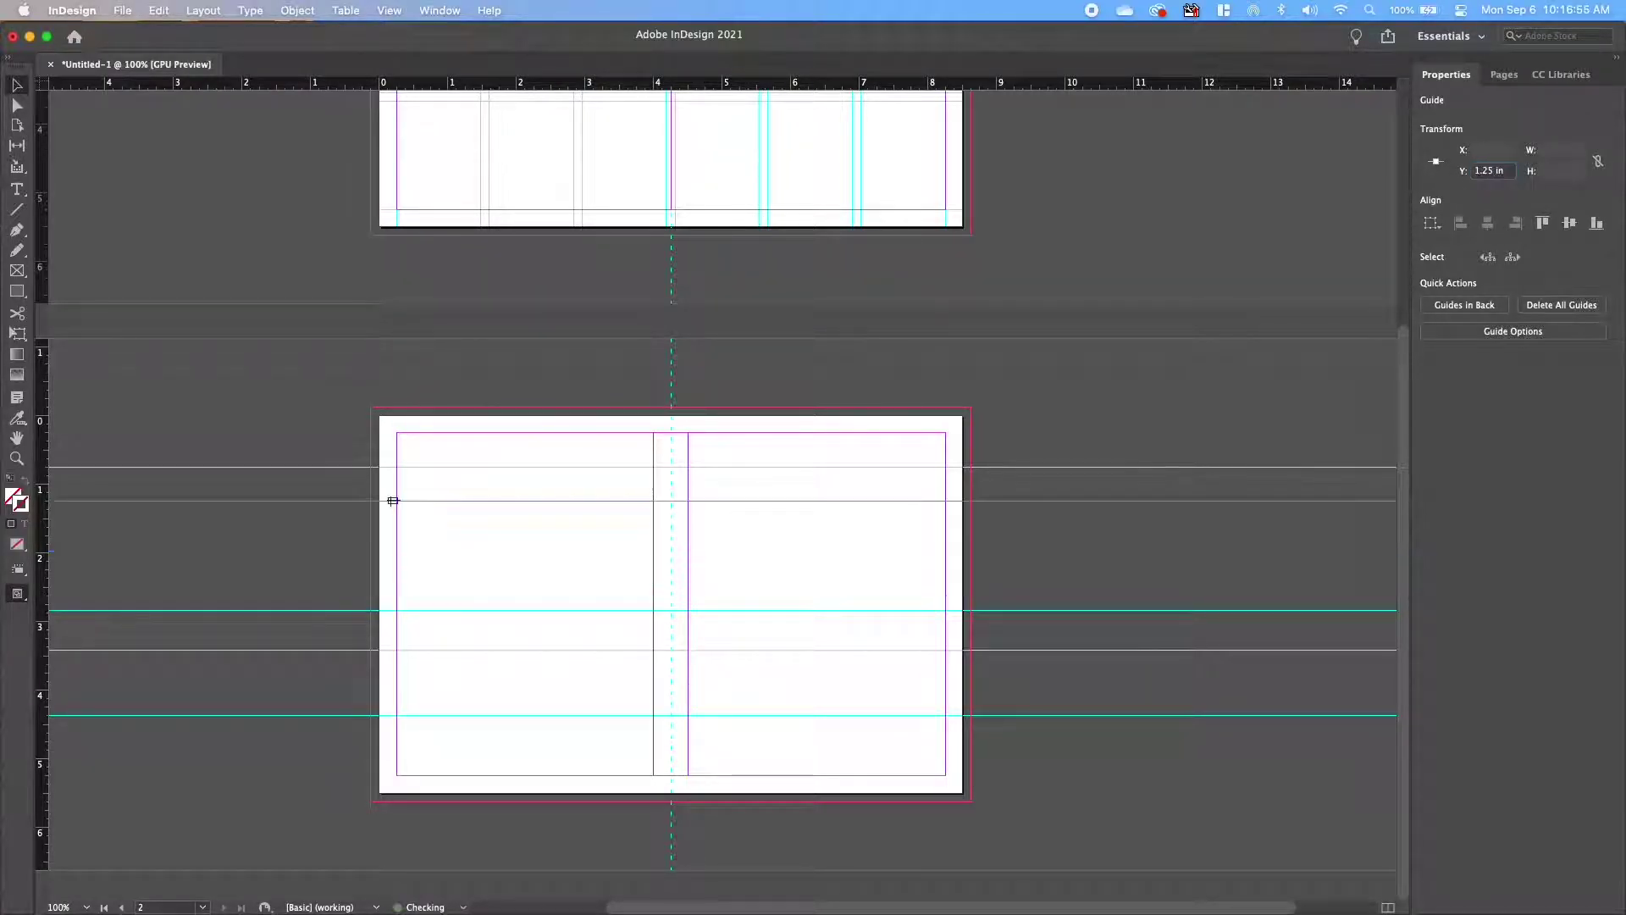
Set the Y position of the third horizontal guide from the top of page 2 to 3 in.
click(1170, 605)
click(1170, 610)
click(1485, 172)
double_click(1485, 172)
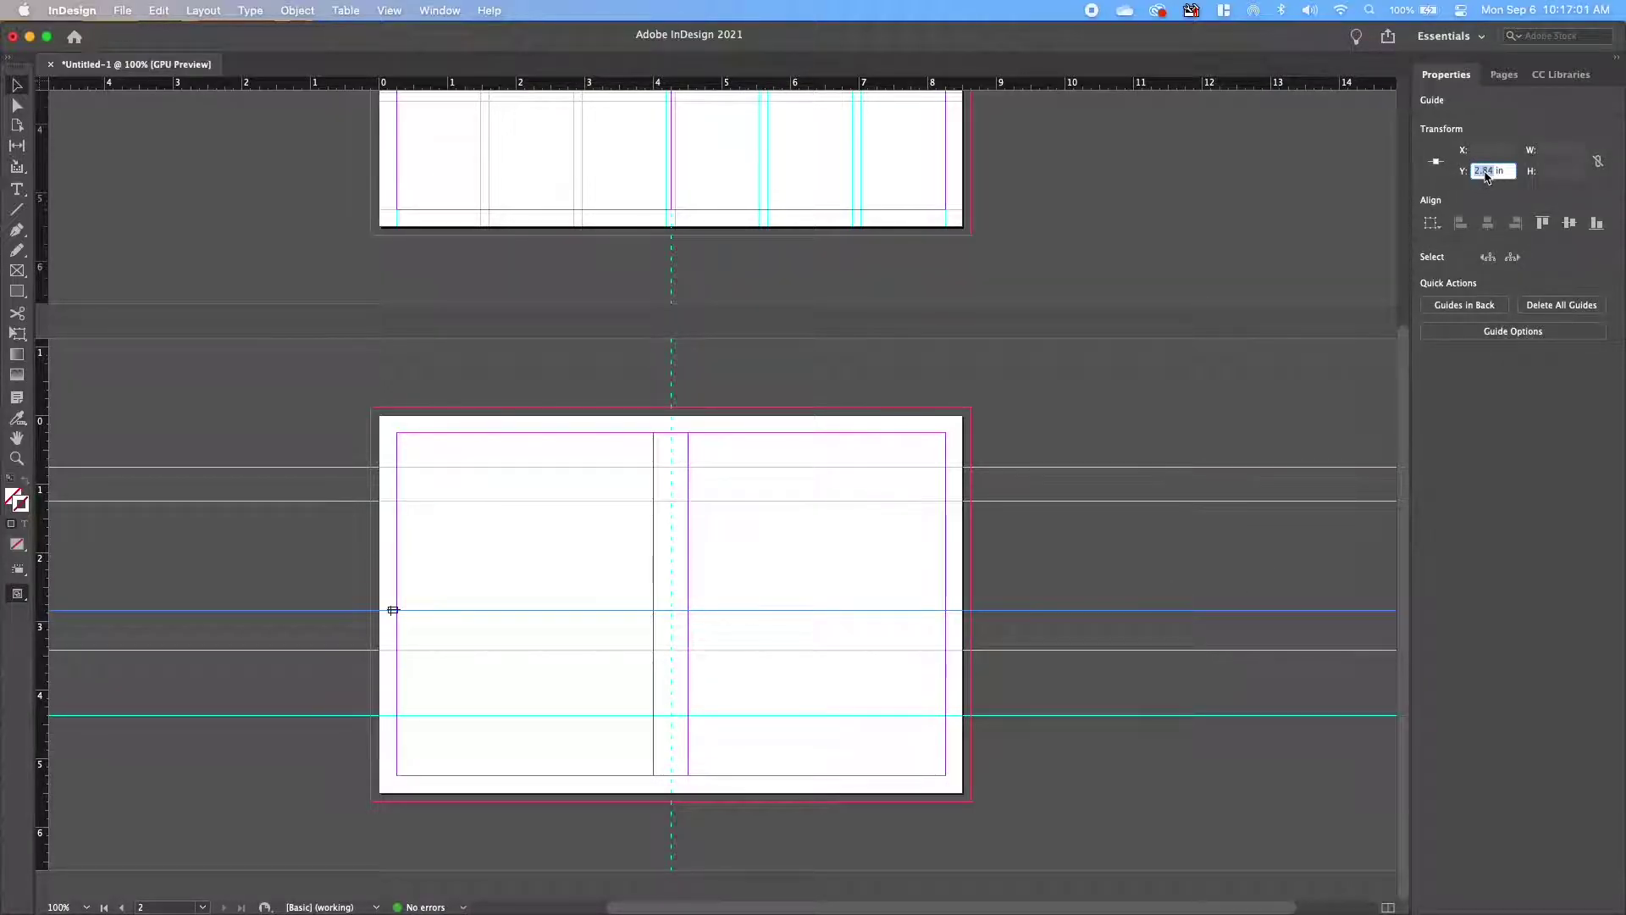
text(3)
key(Return)
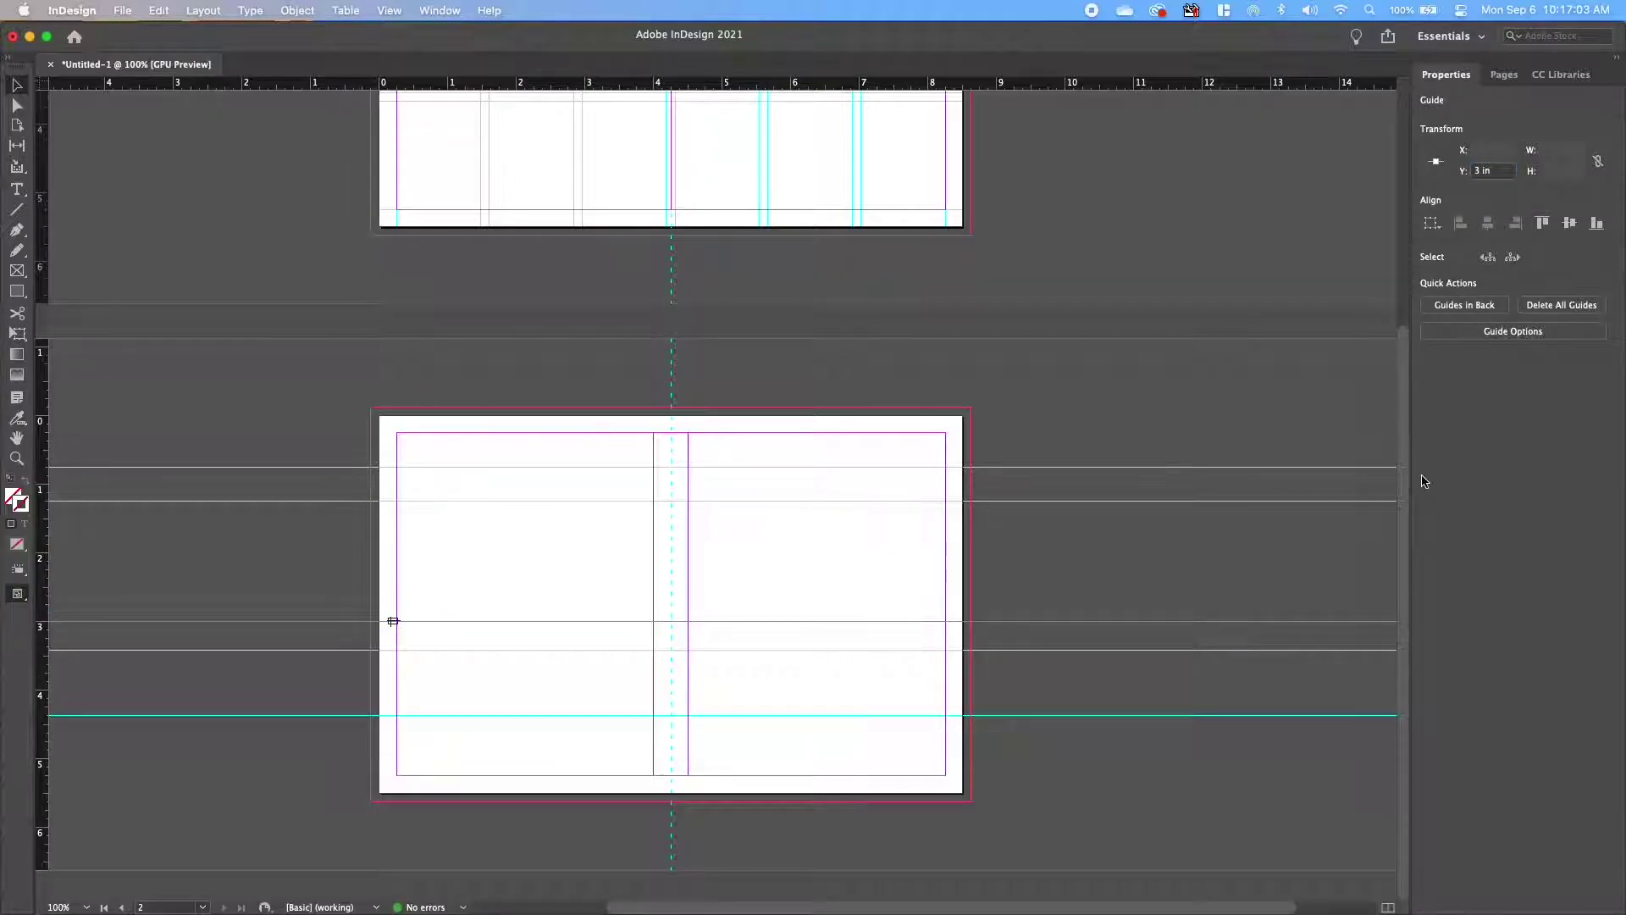
Set the Y position of the fourth horizontal guide from the top of page 2 to 3.5 in.
click(1037, 650)
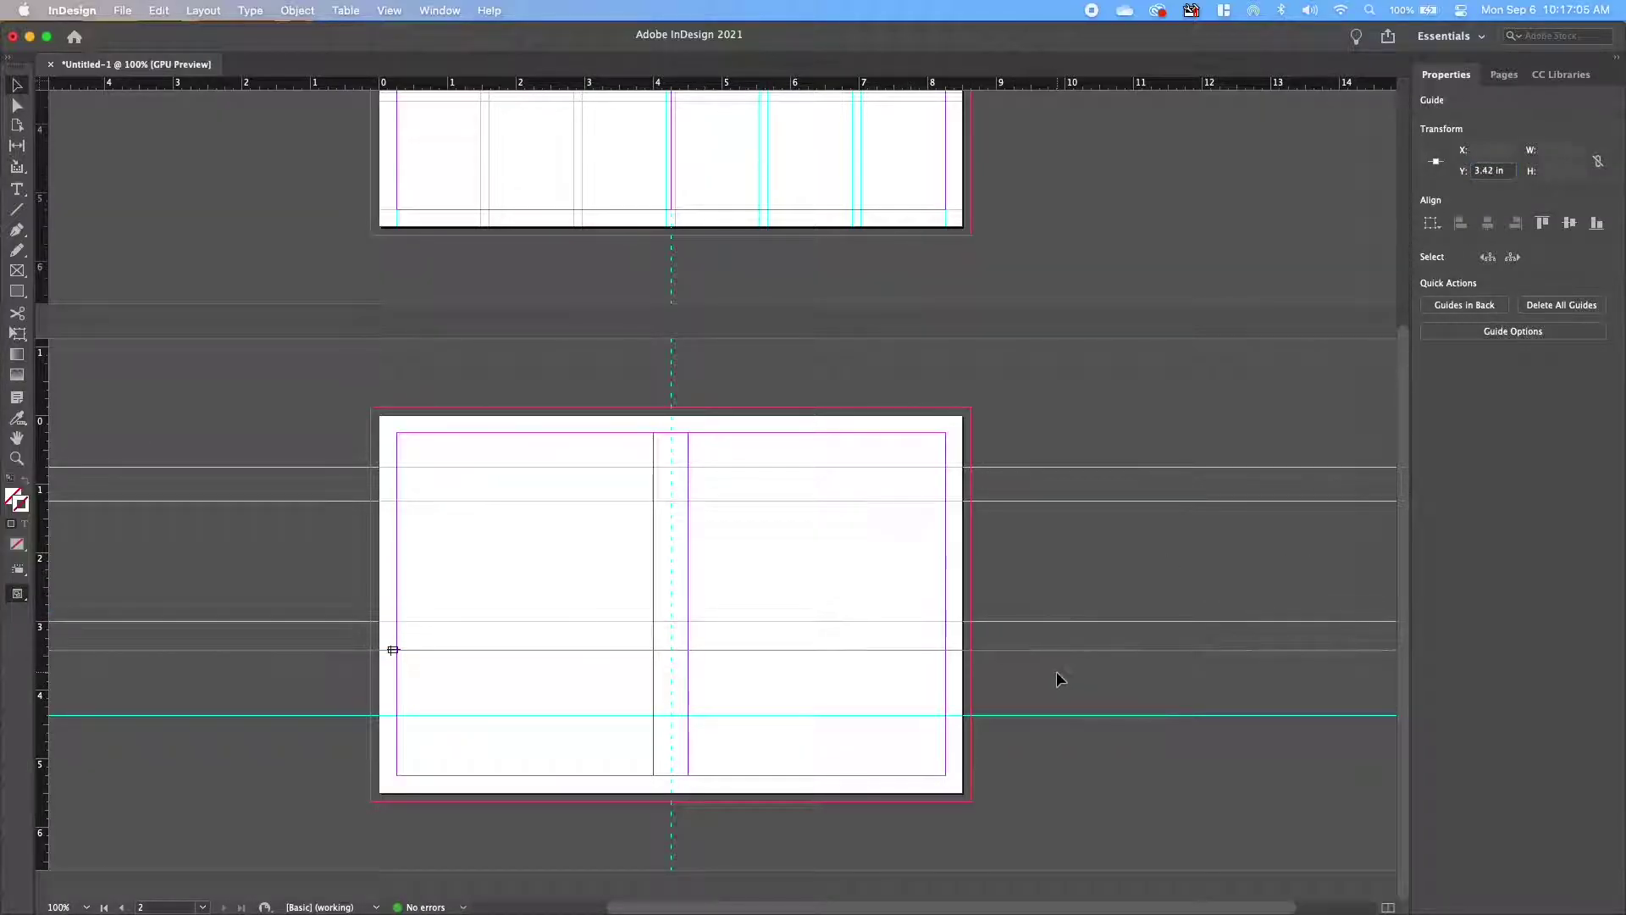
click(1489, 173)
text(3.5)
key(Return)
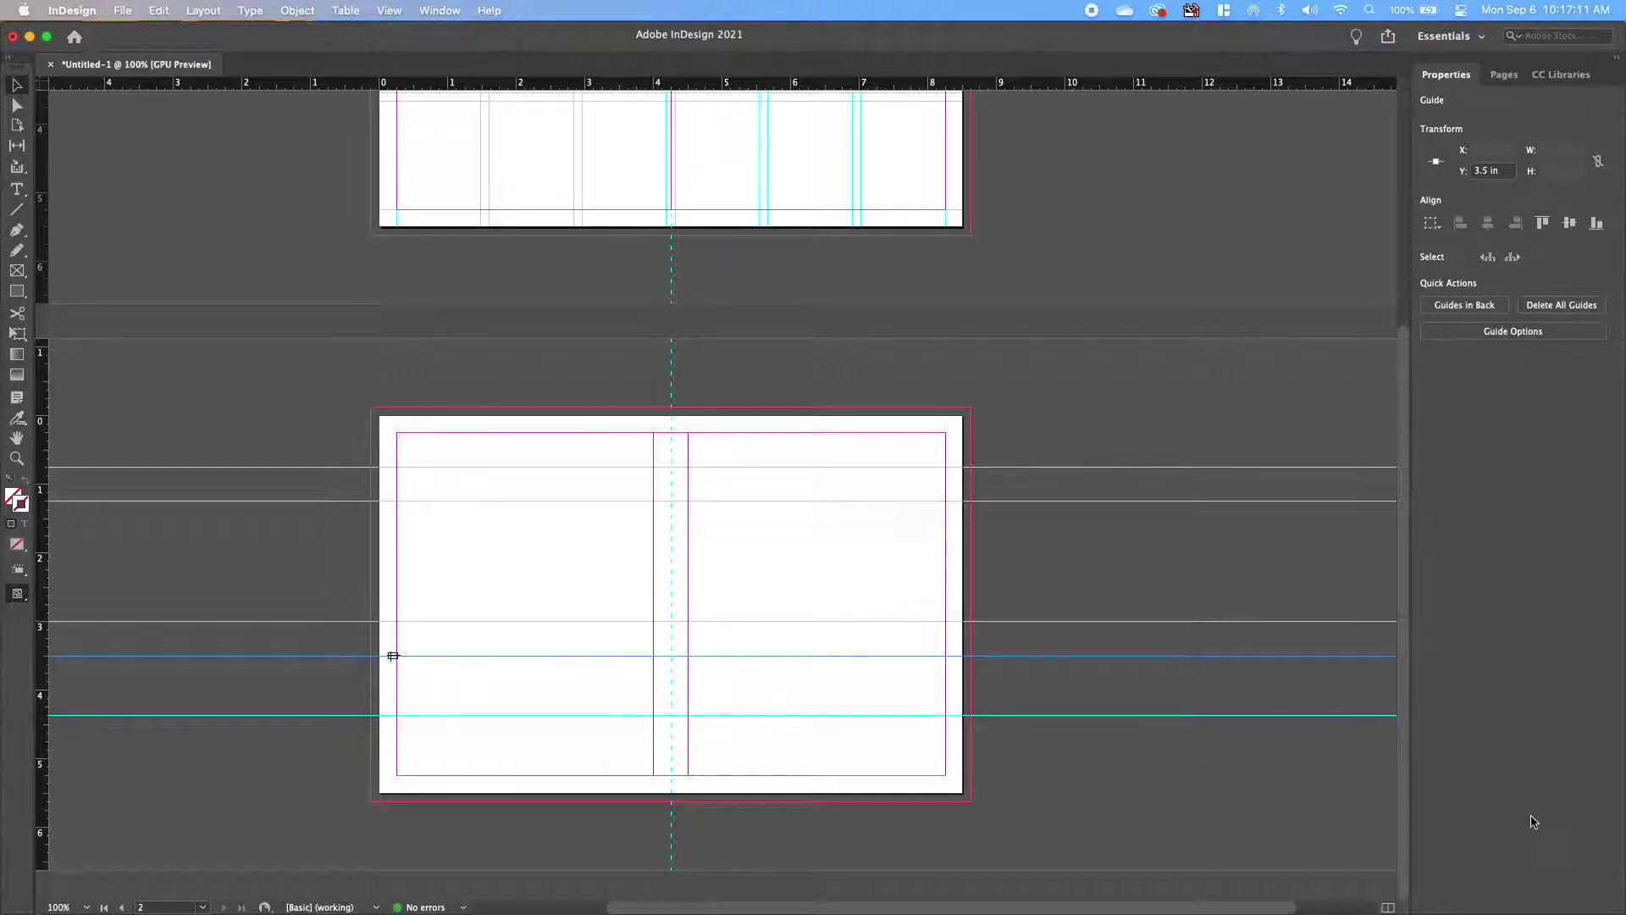
Set the Y position of the lowest horizontal guide on page 2 to 4.85 in and deselect it.
click(1054, 715)
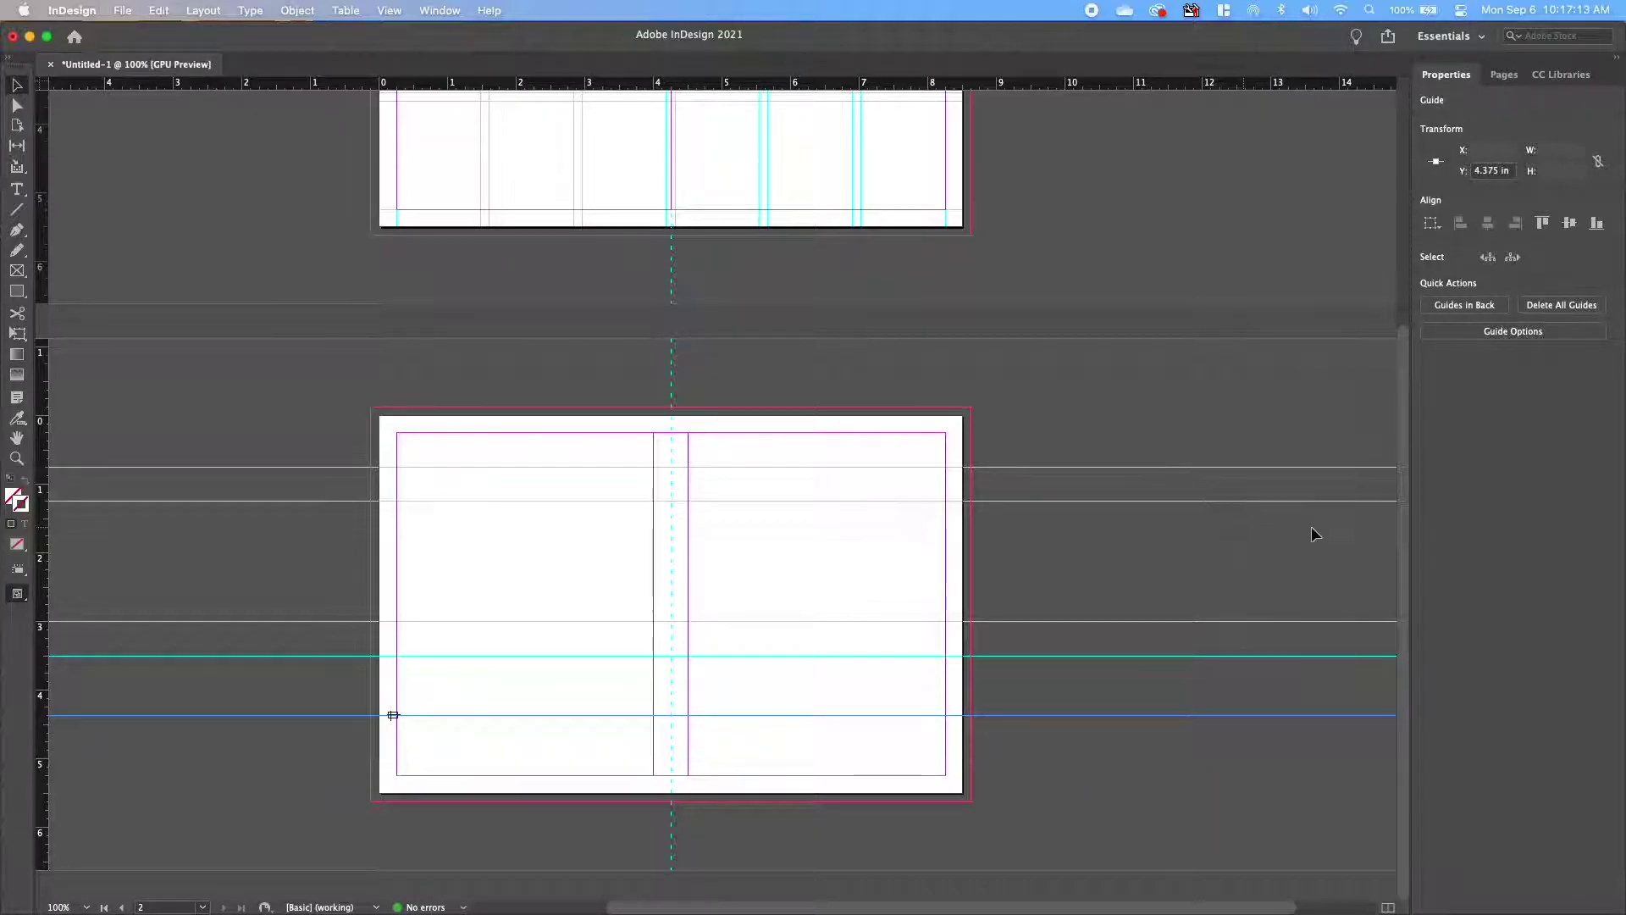
click(1491, 169)
text(4.85)
key(Return)
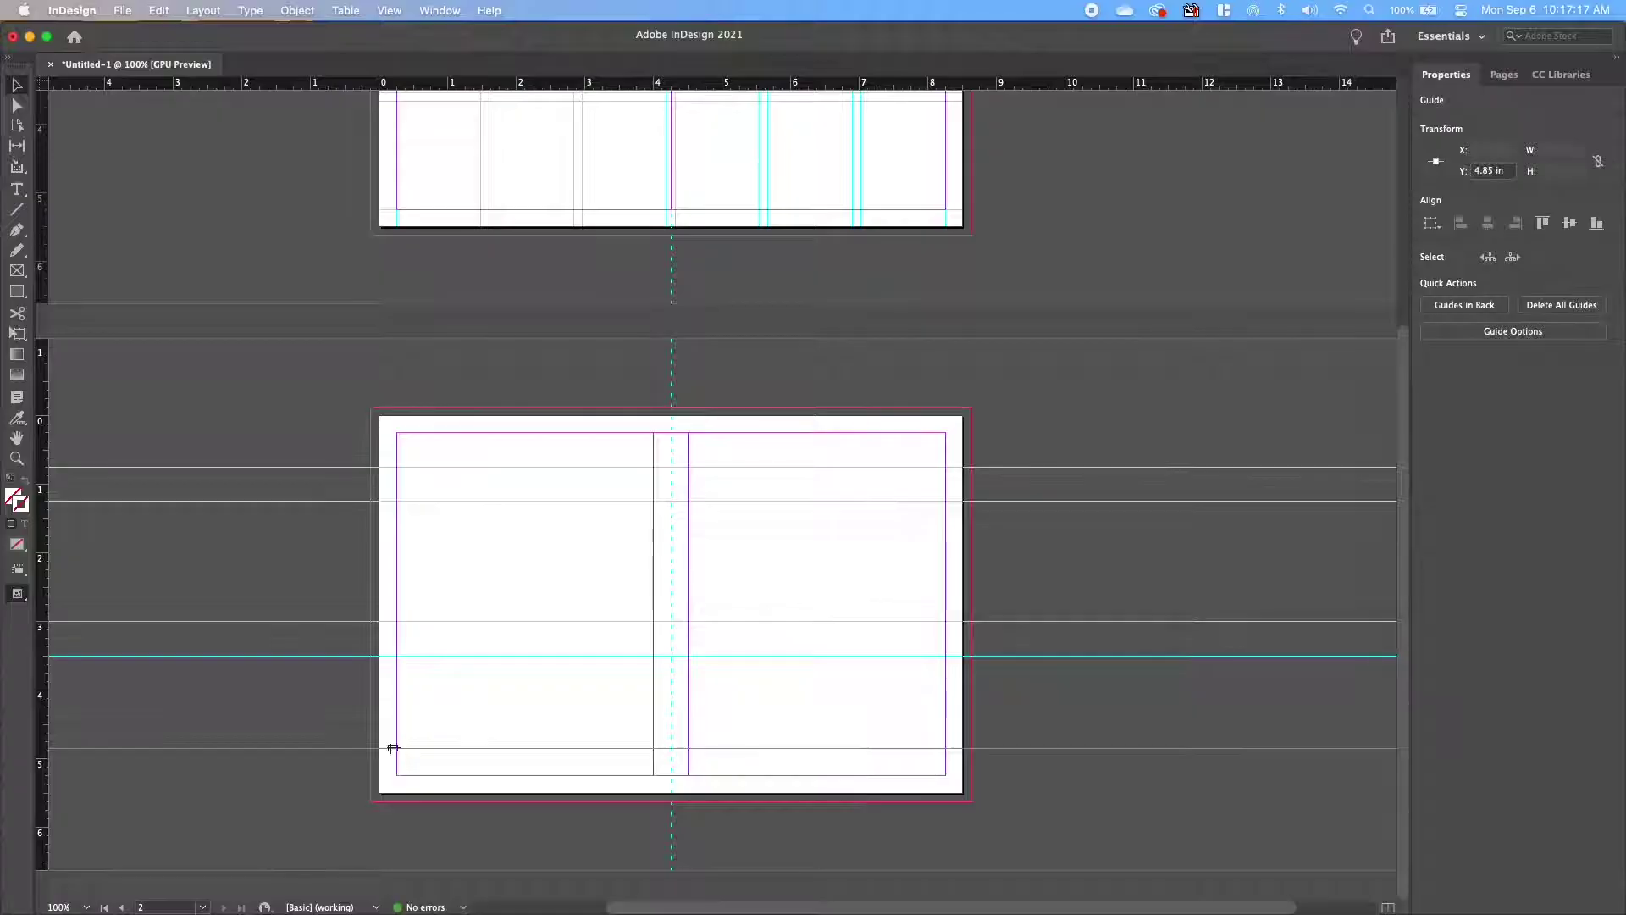
click(1133, 410)
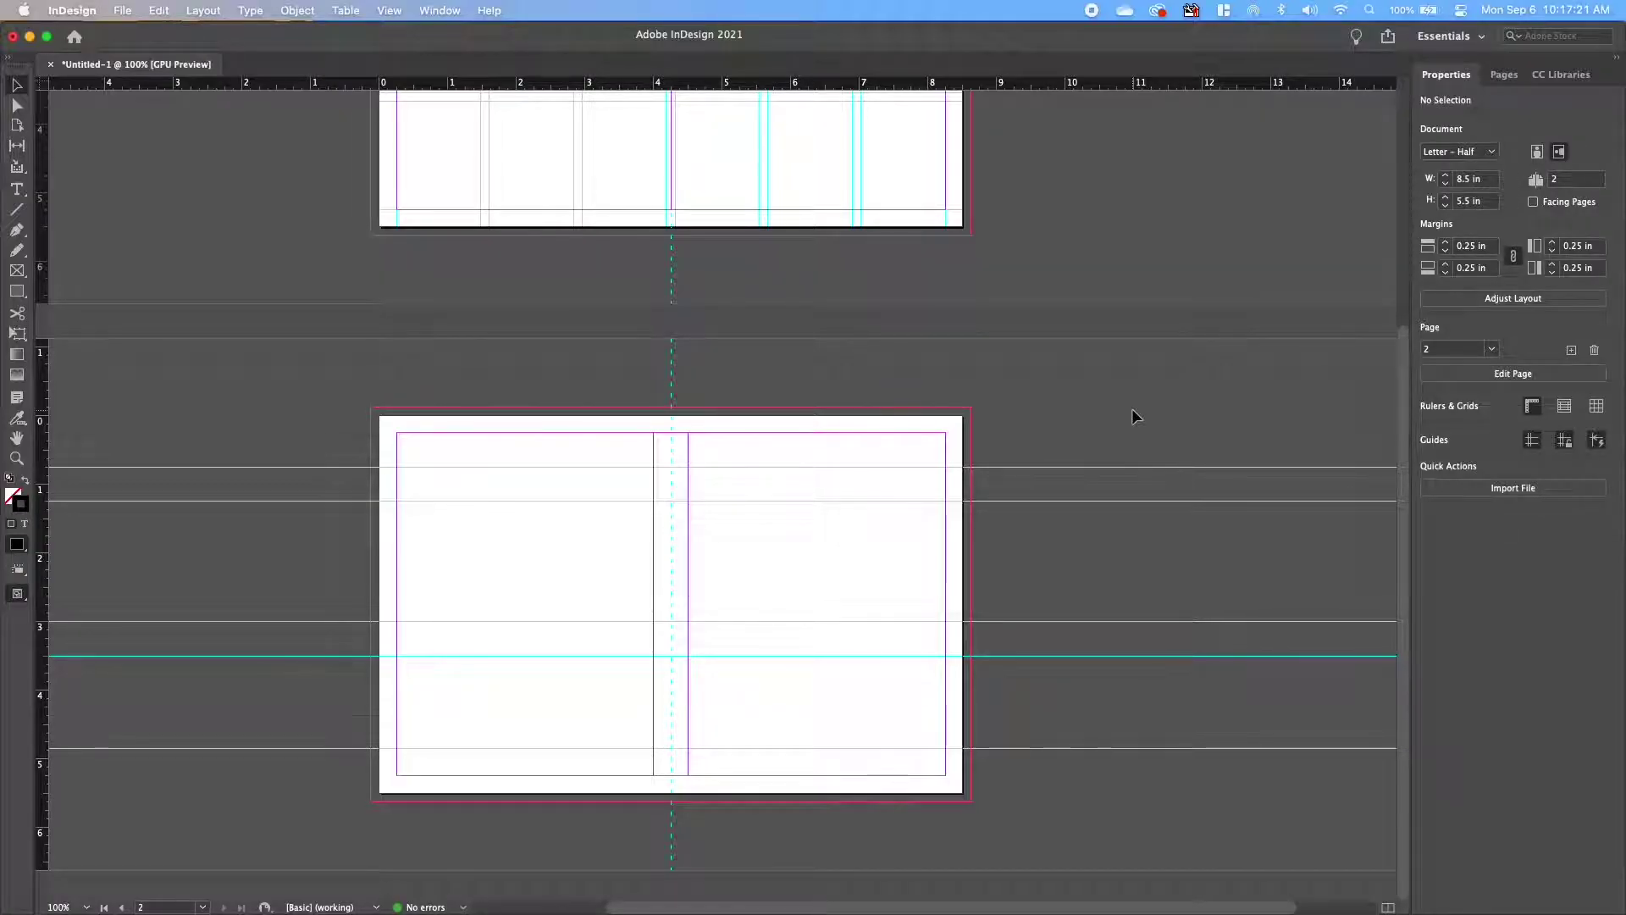
scroll(1079, 597, up, 2)
scroll(1067, 585, up, 5)
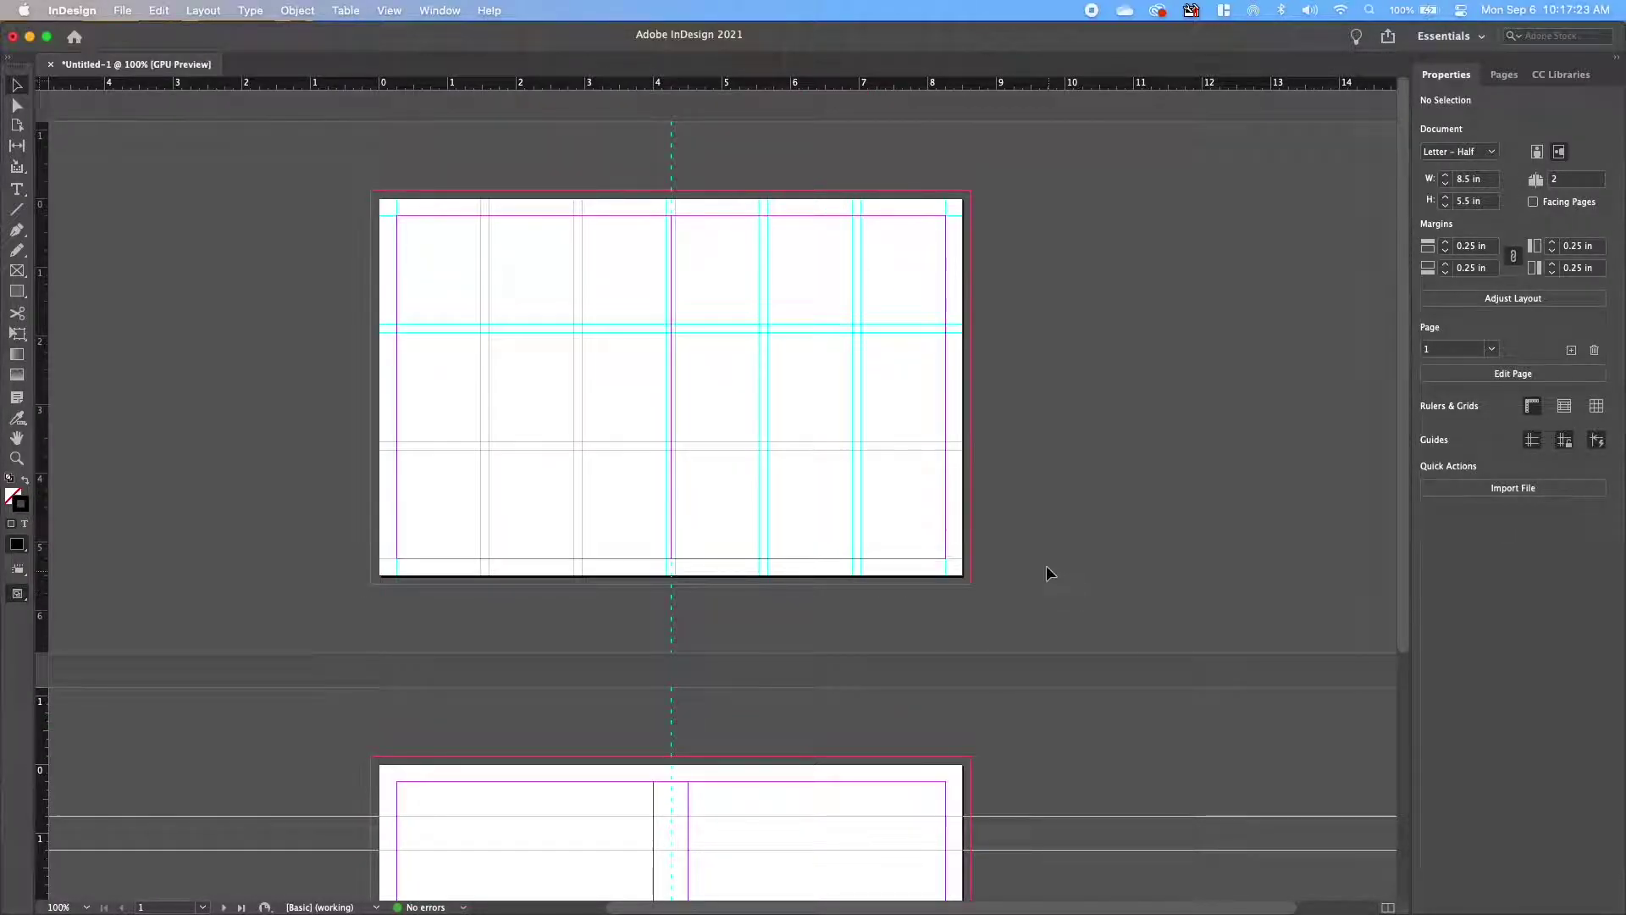
scroll(1086, 517, down, 7)
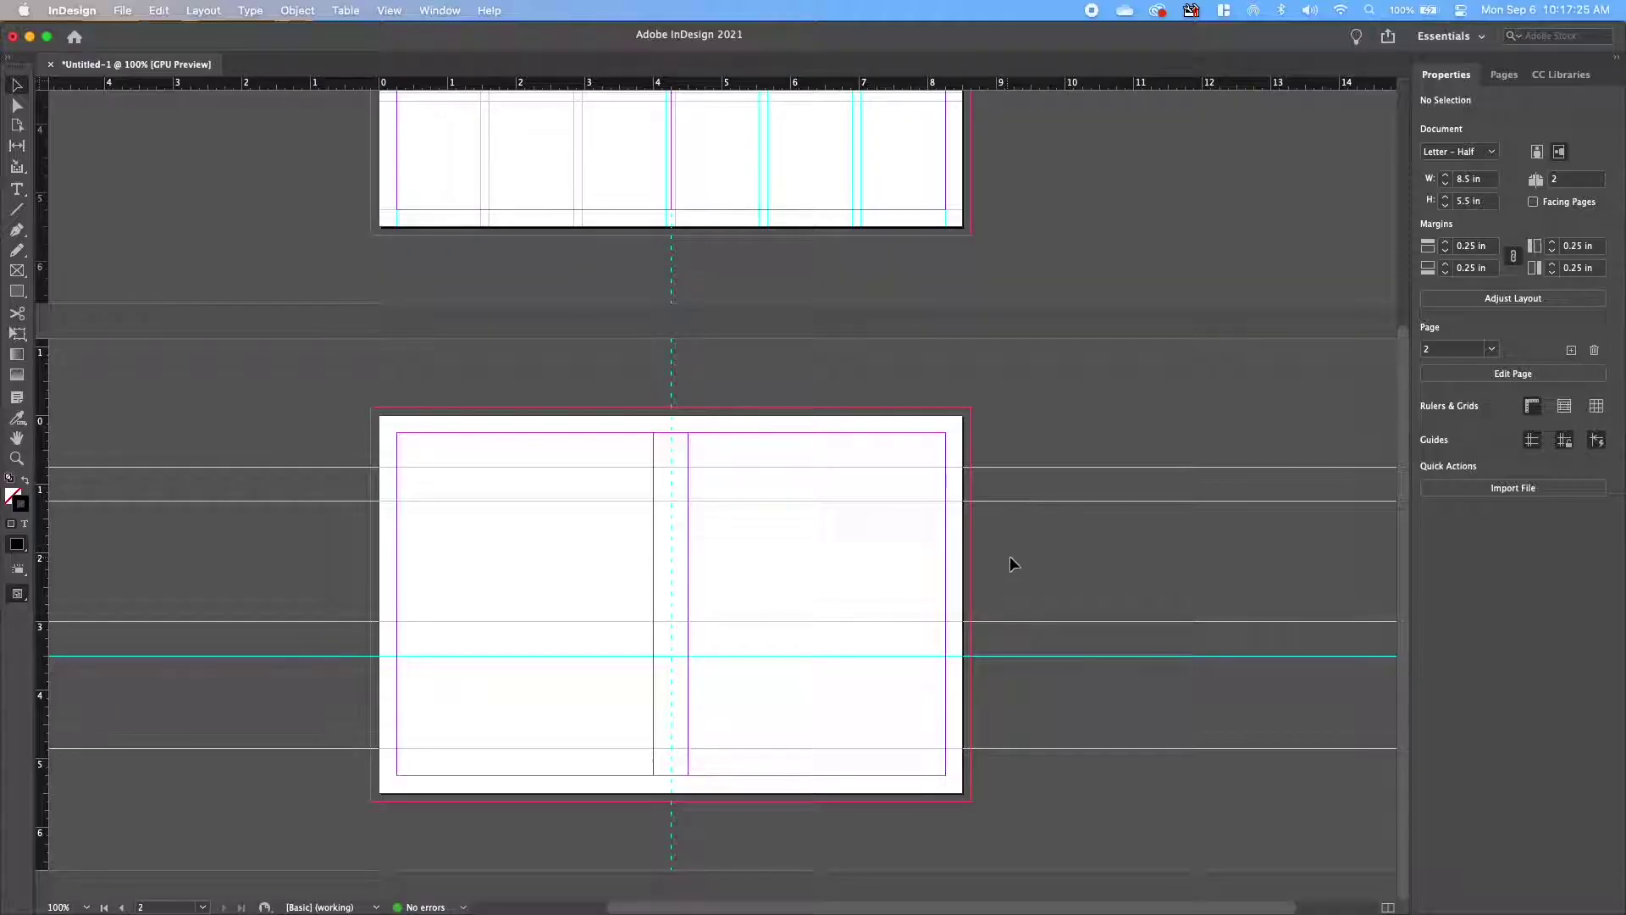
scroll(1009, 552, up, 7)
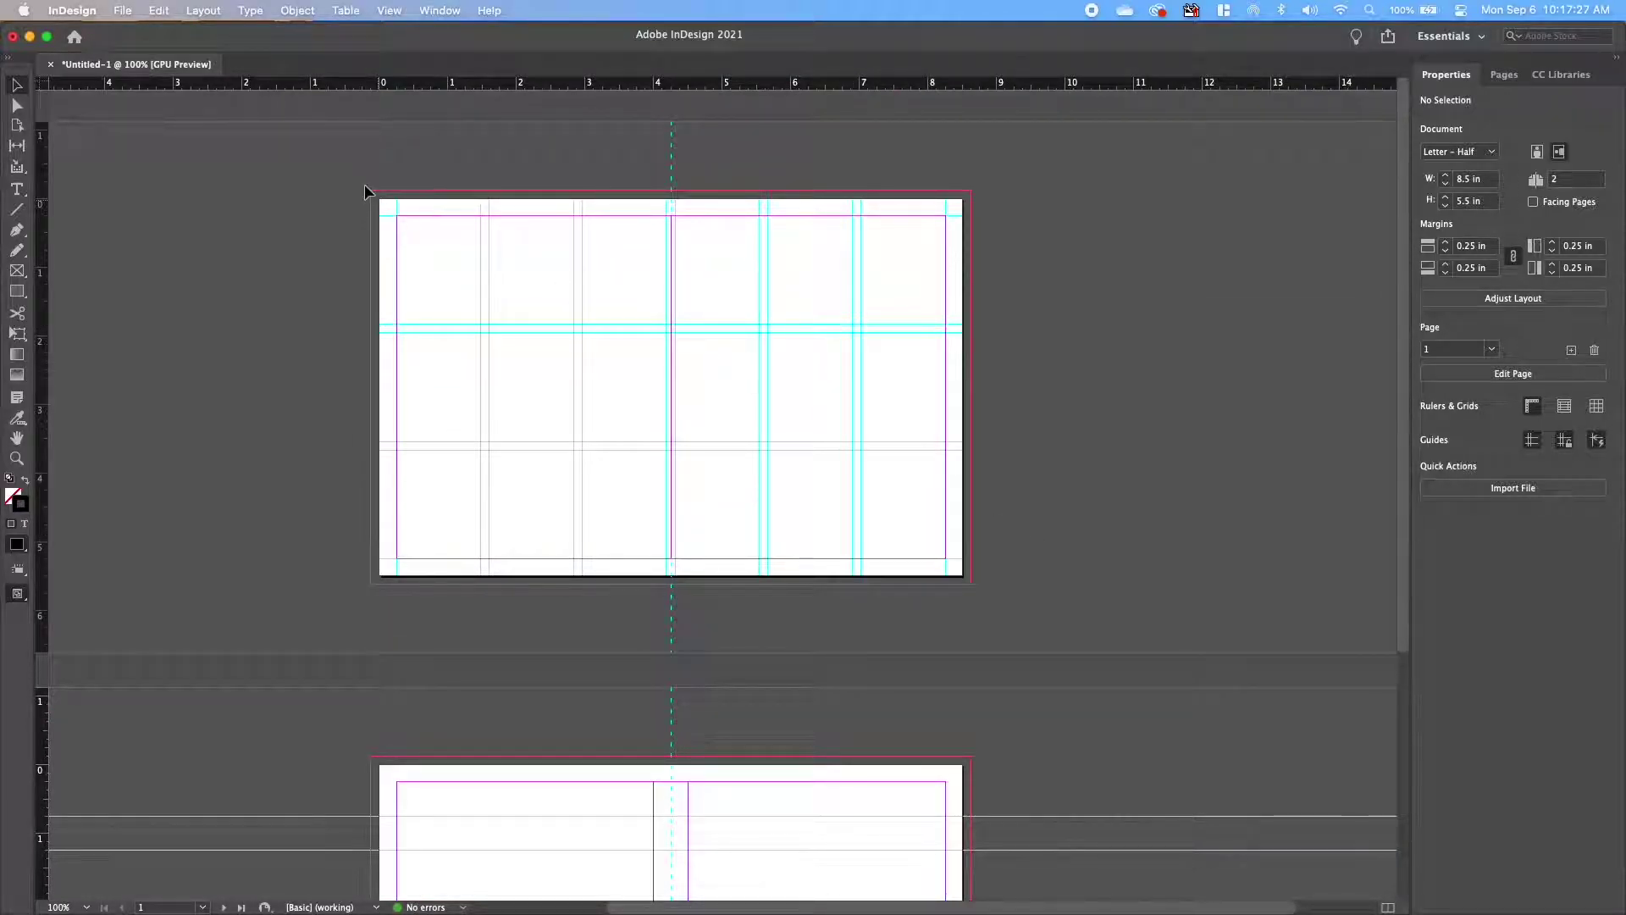
Save the document to the Desktop as an InDesign 2021 document named lastnamefirstinitial_partyinvite.
click(124, 11)
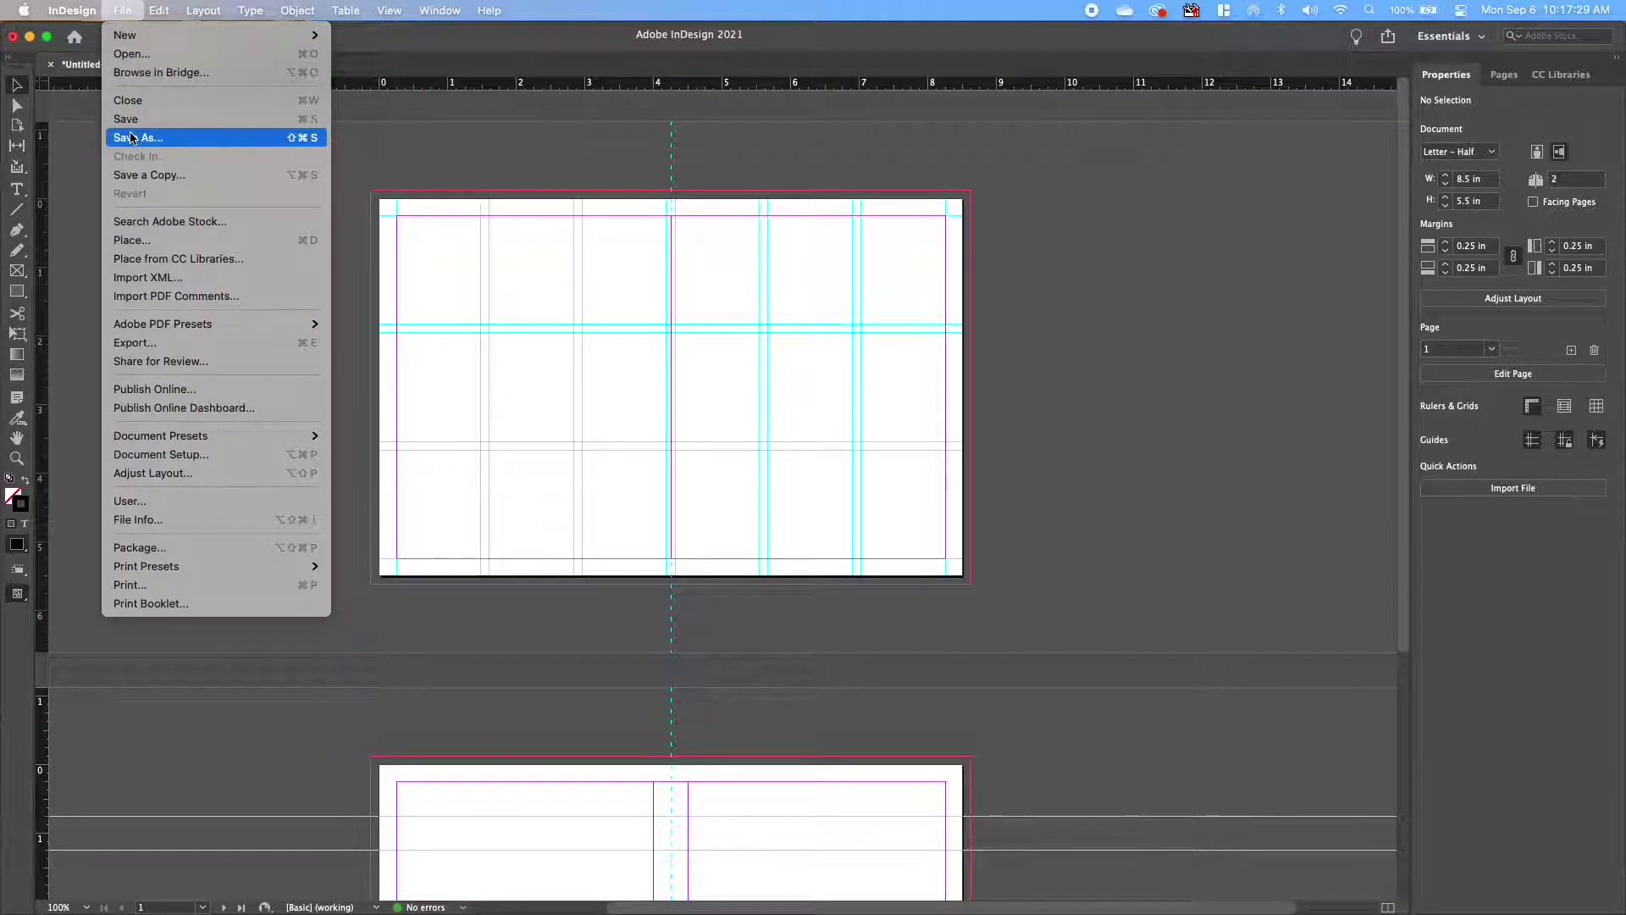
click(397, 207)
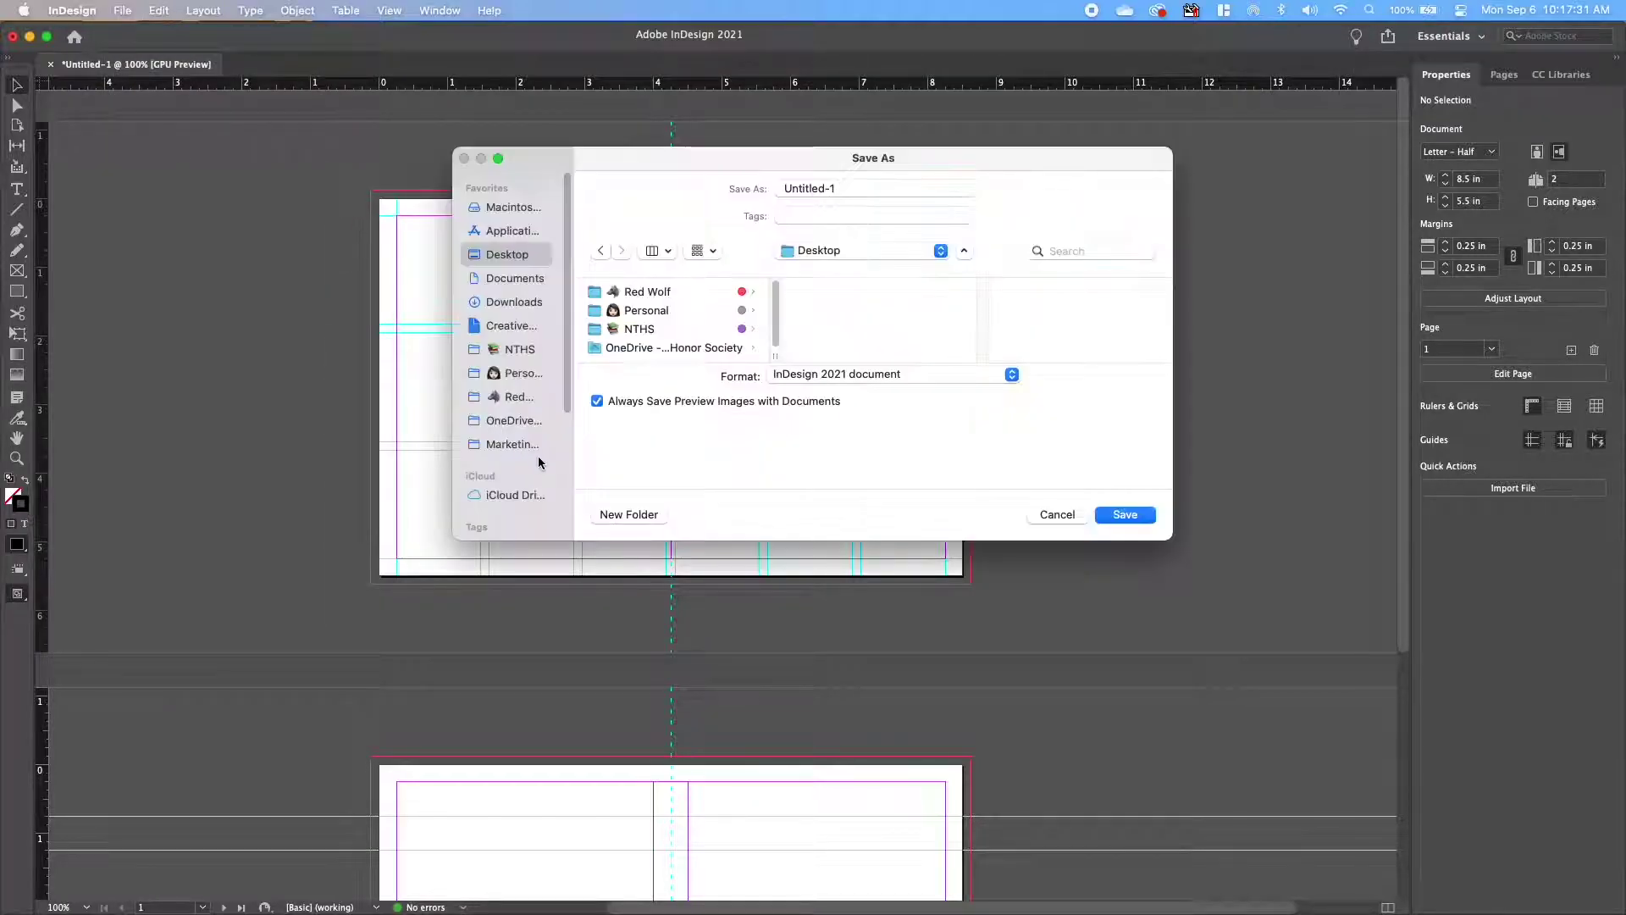
click(796, 189)
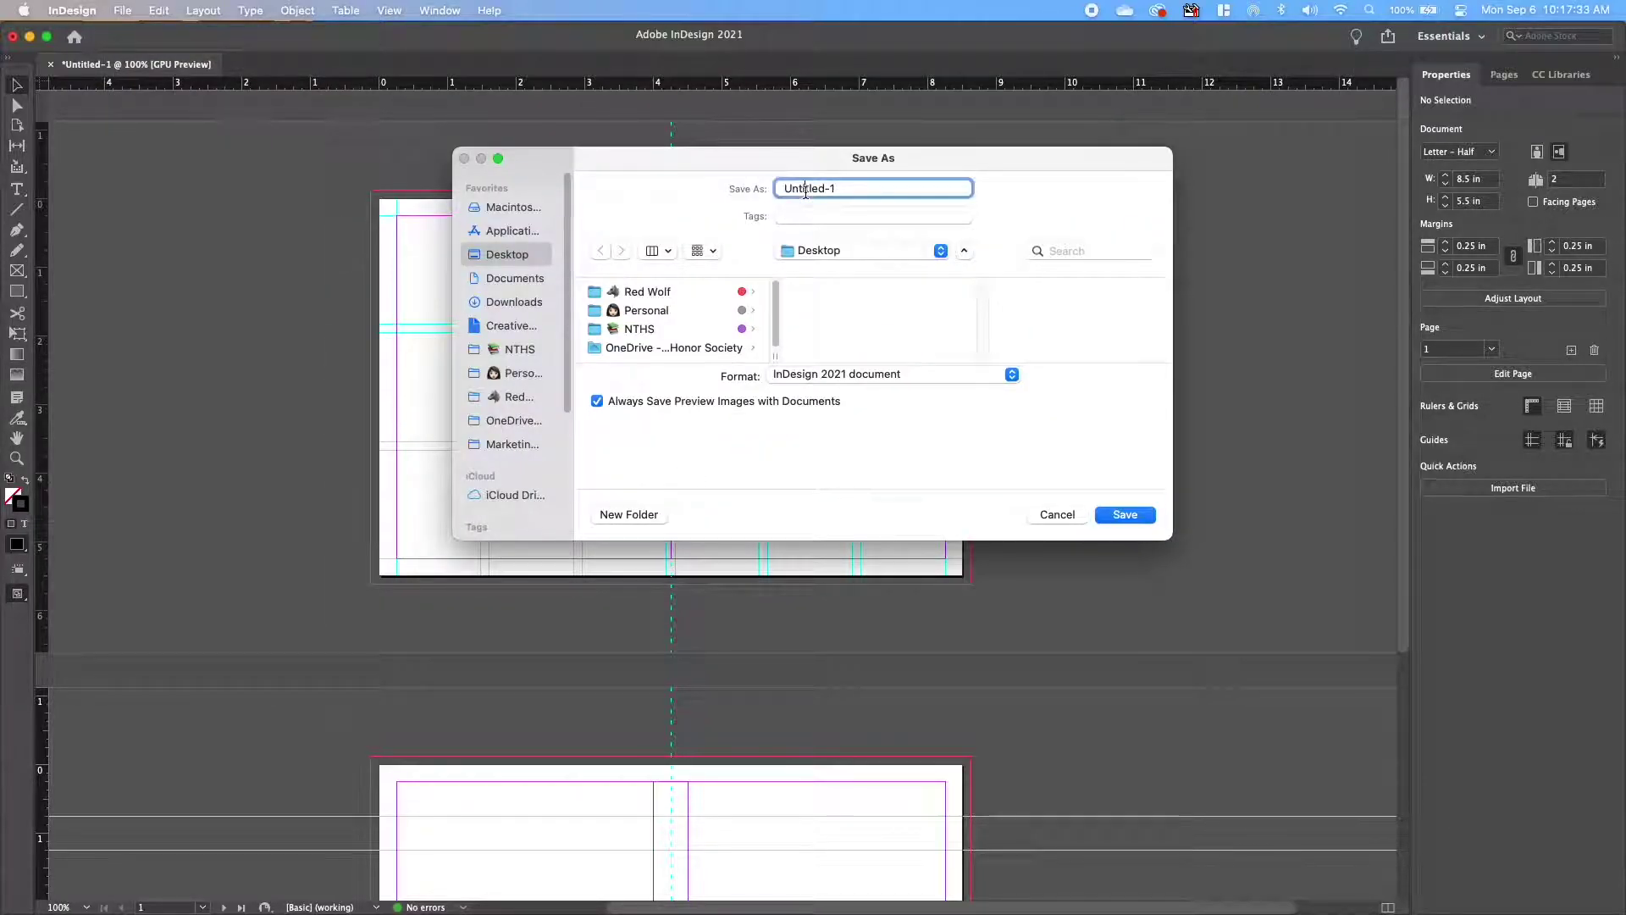
drag(838, 190, 756, 180)
text(lastnamefirst)
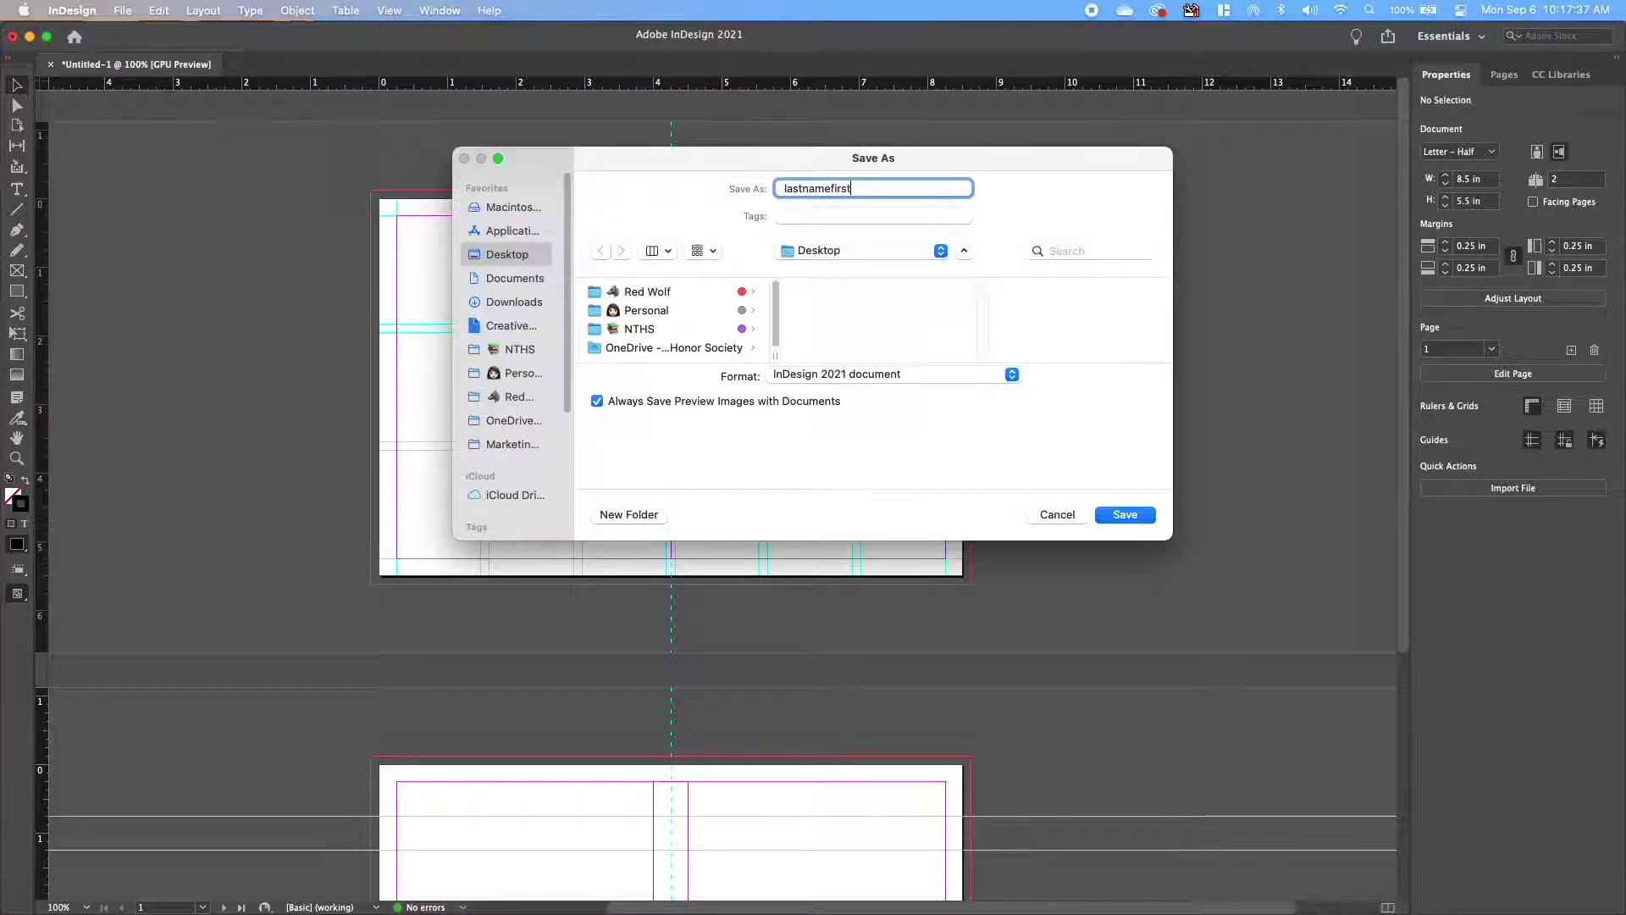
text(initial_partyinvite)
click(1110, 514)
Switch to Preview to examine the "final both sides mock up.png" image of the finished invitation and close it.
scroll(327, 534, down, 5)
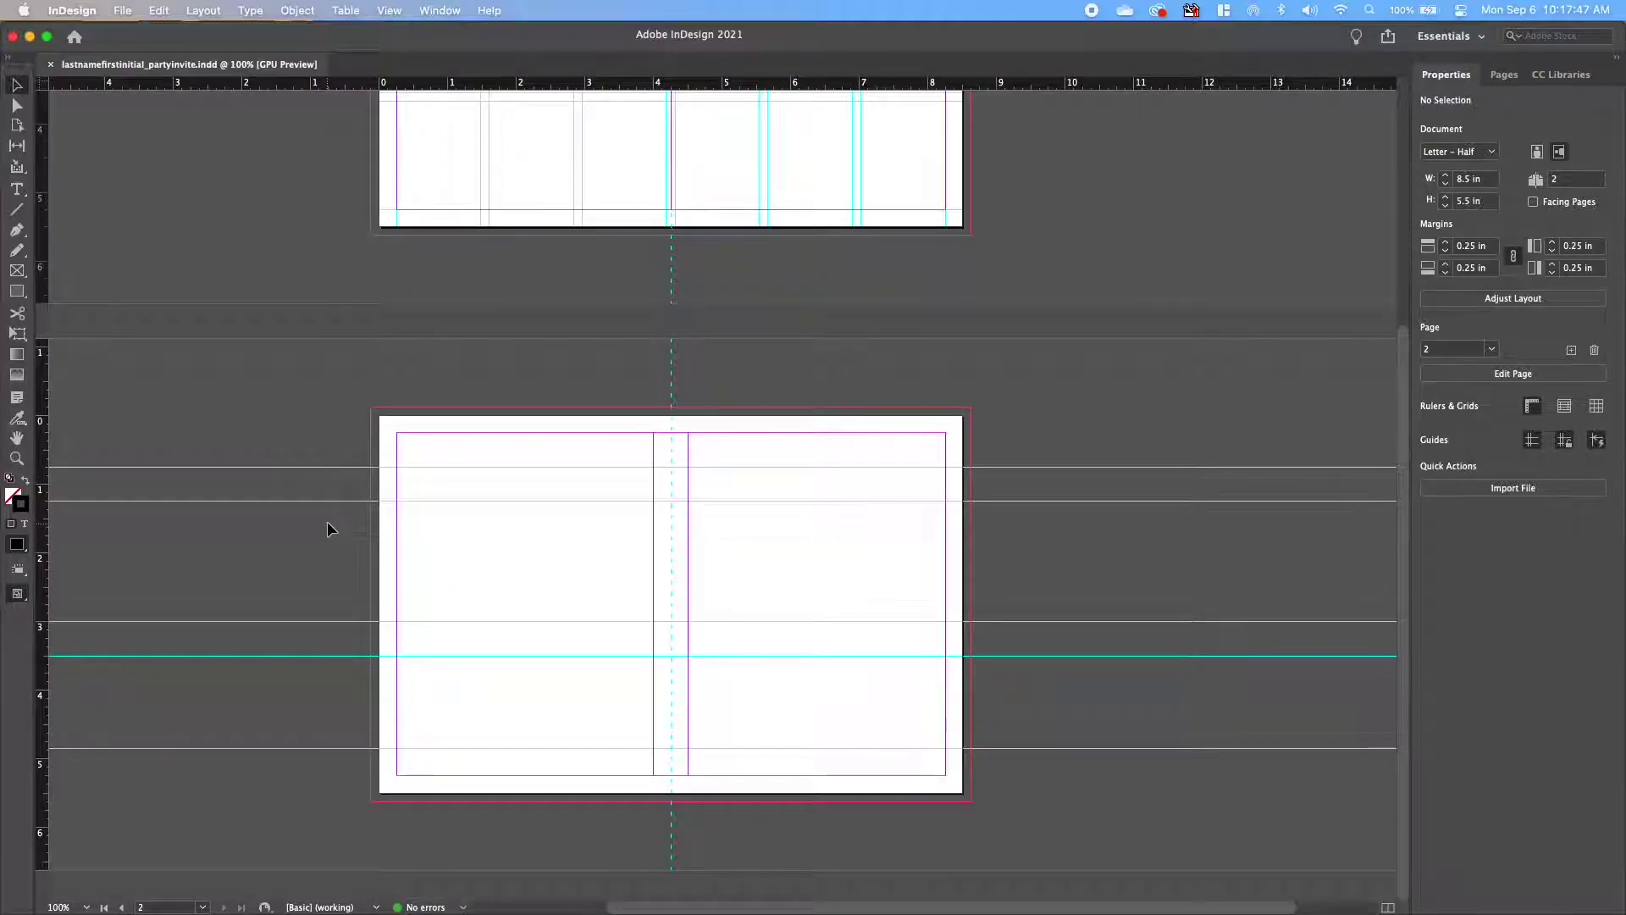
scroll(244, 626, up, 5)
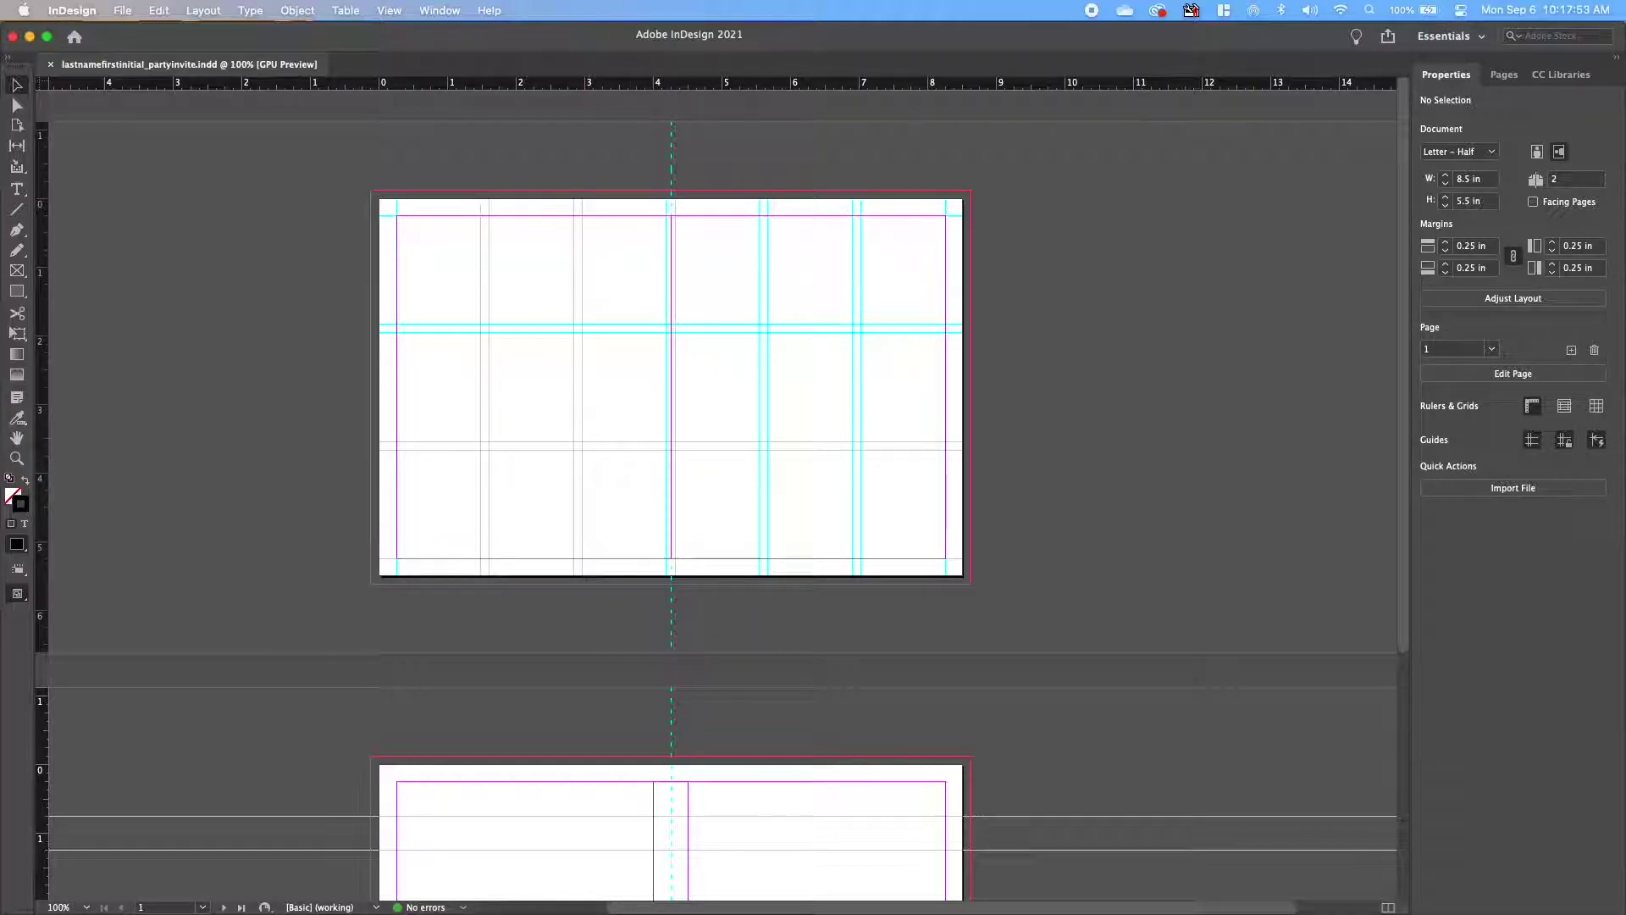
drag(0, 58, 900, 59)
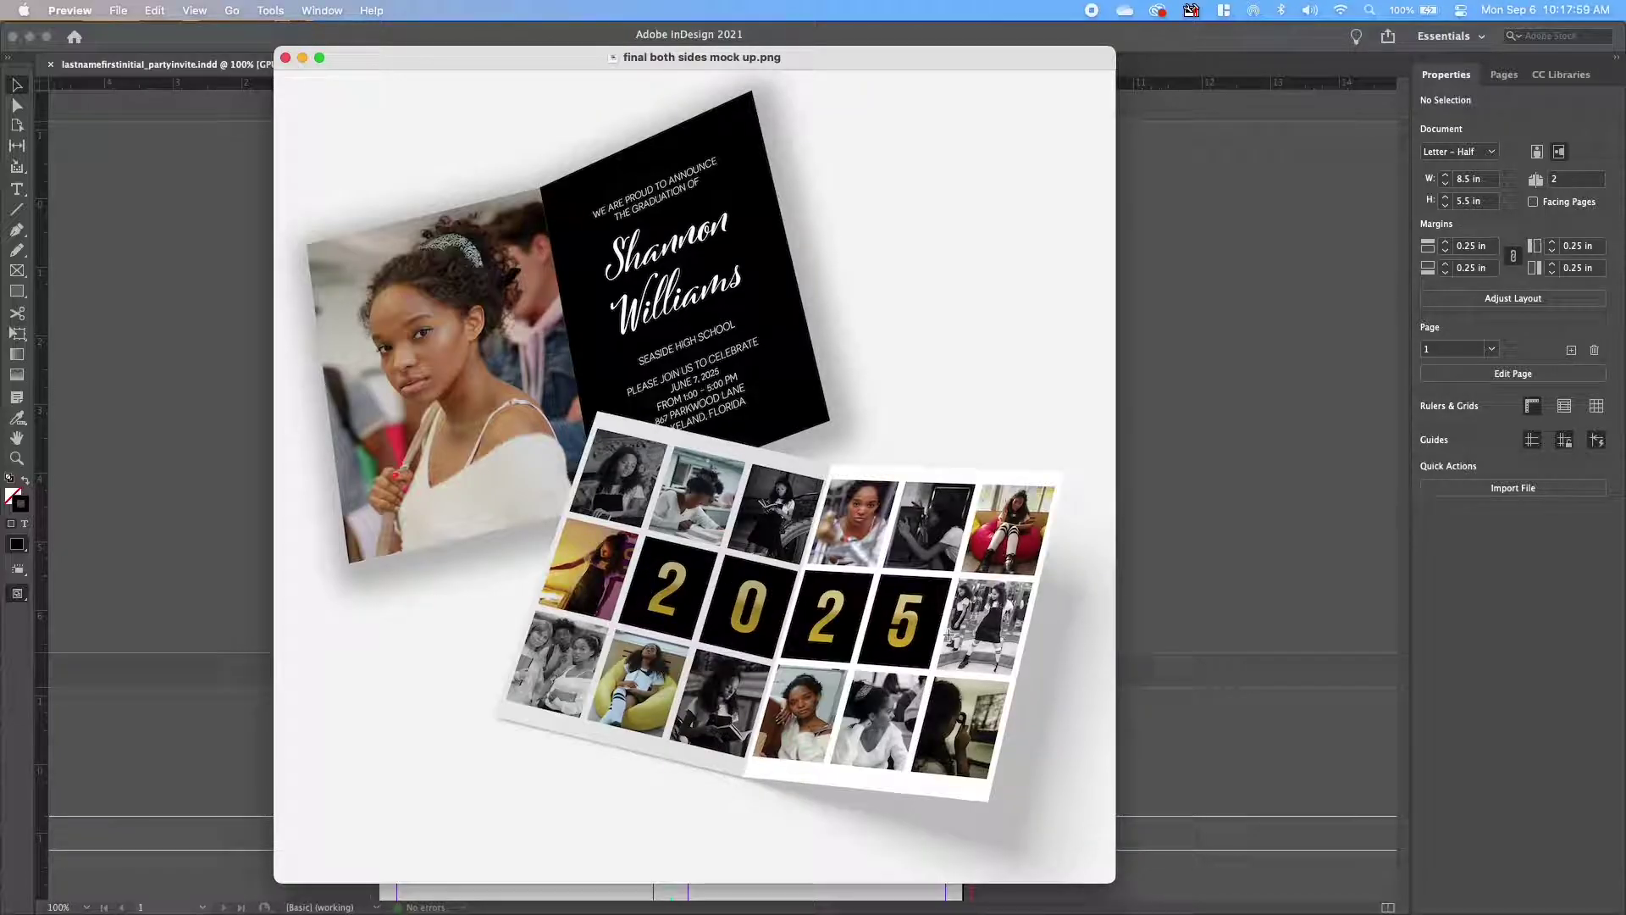
click(285, 58)
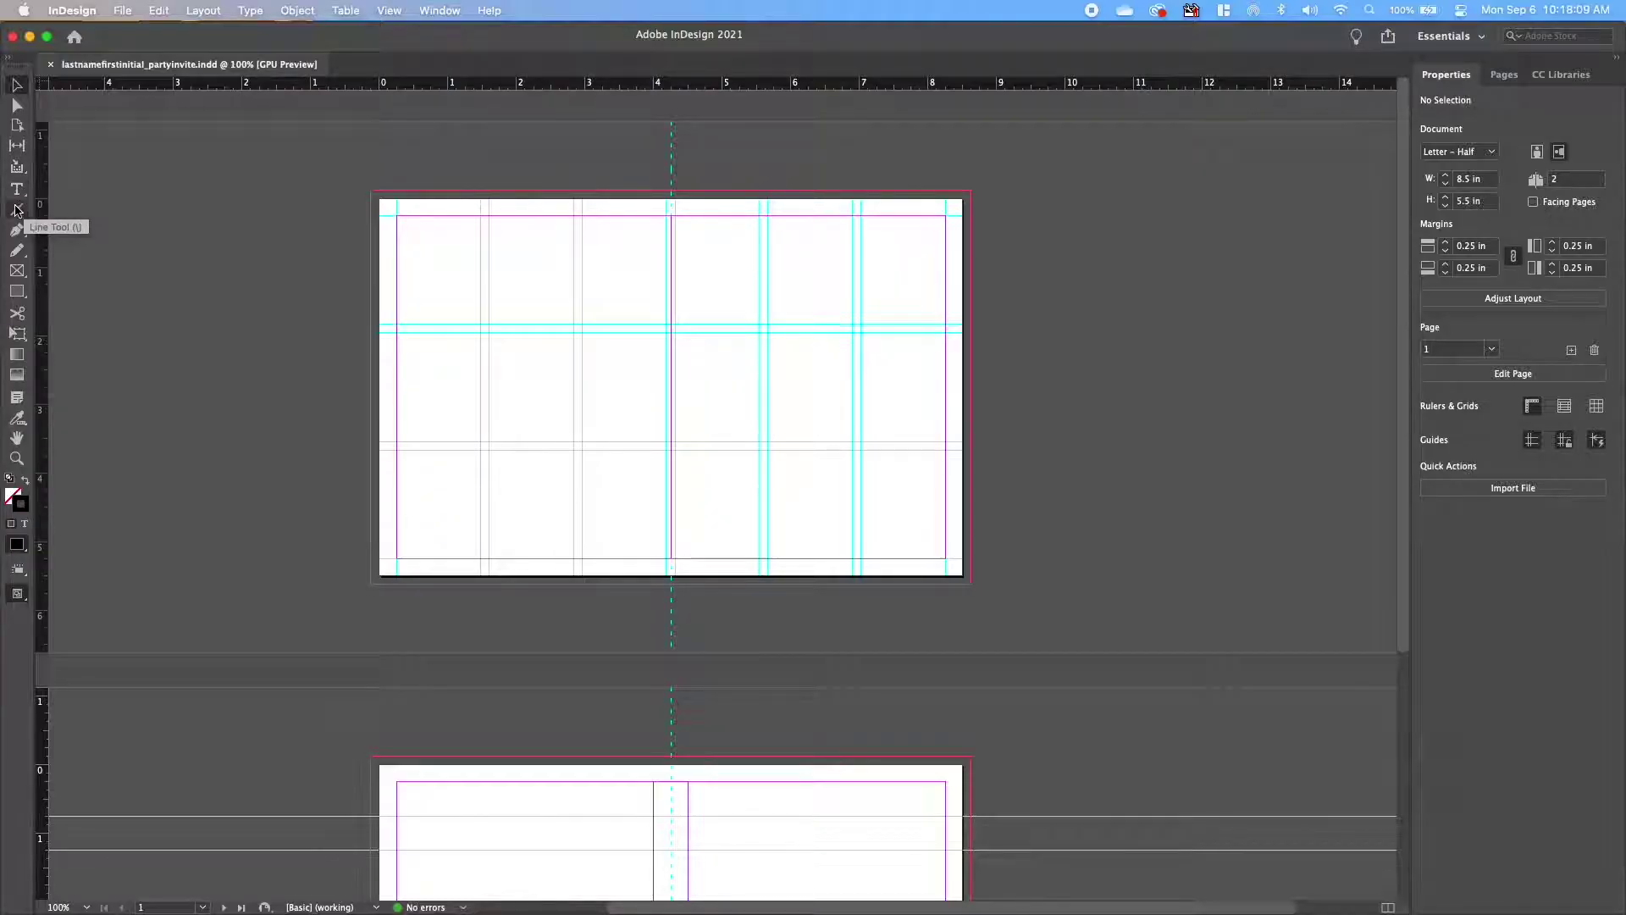
Draw a rectangle frame about 1.23 in wide and 1.58 in high filling the upper-left grid cell of page 1.
click(24, 273)
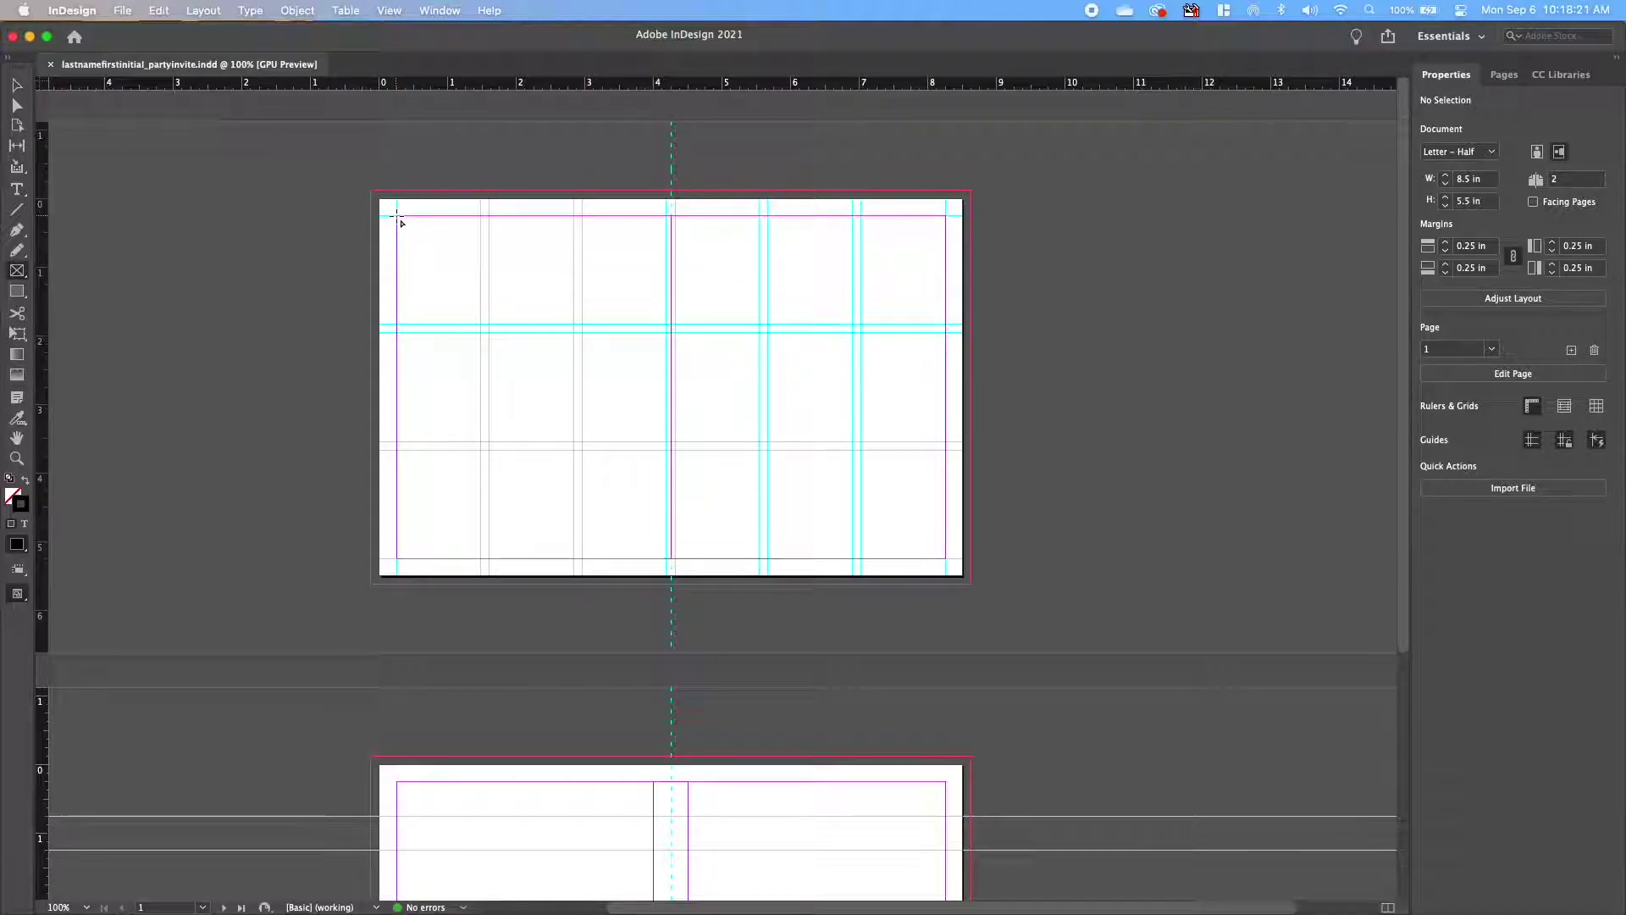
drag(397, 217, 481, 324)
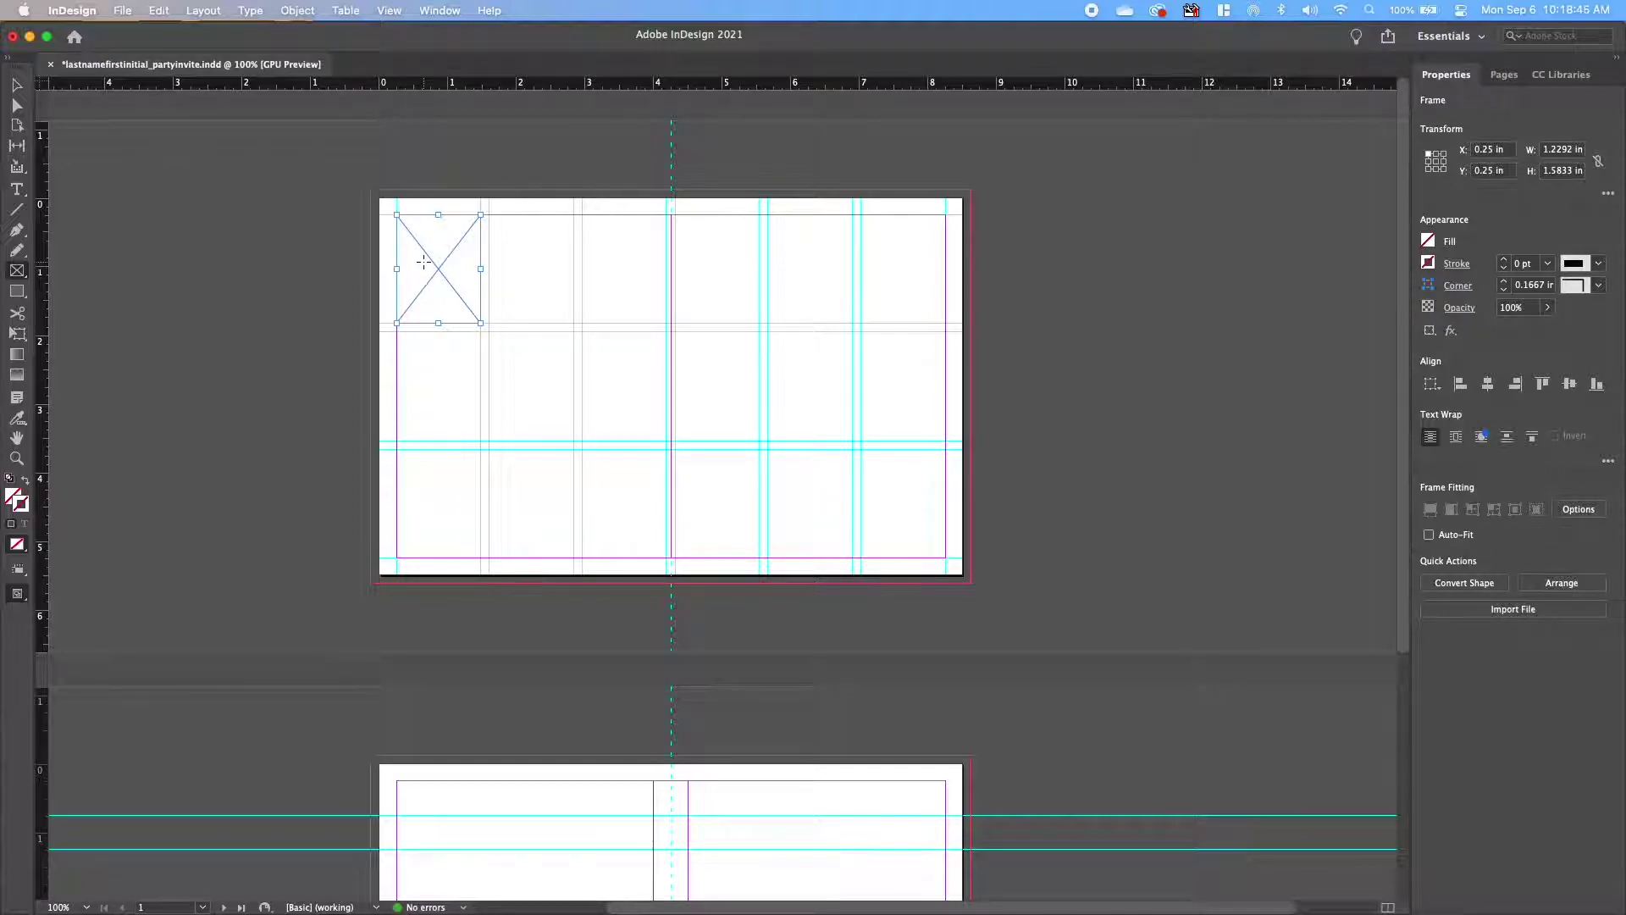
Turn on Auto-Fit for the upper-left frame on page 1 with content fitting set to Fill Frame Proportionally.
right_click(440, 270)
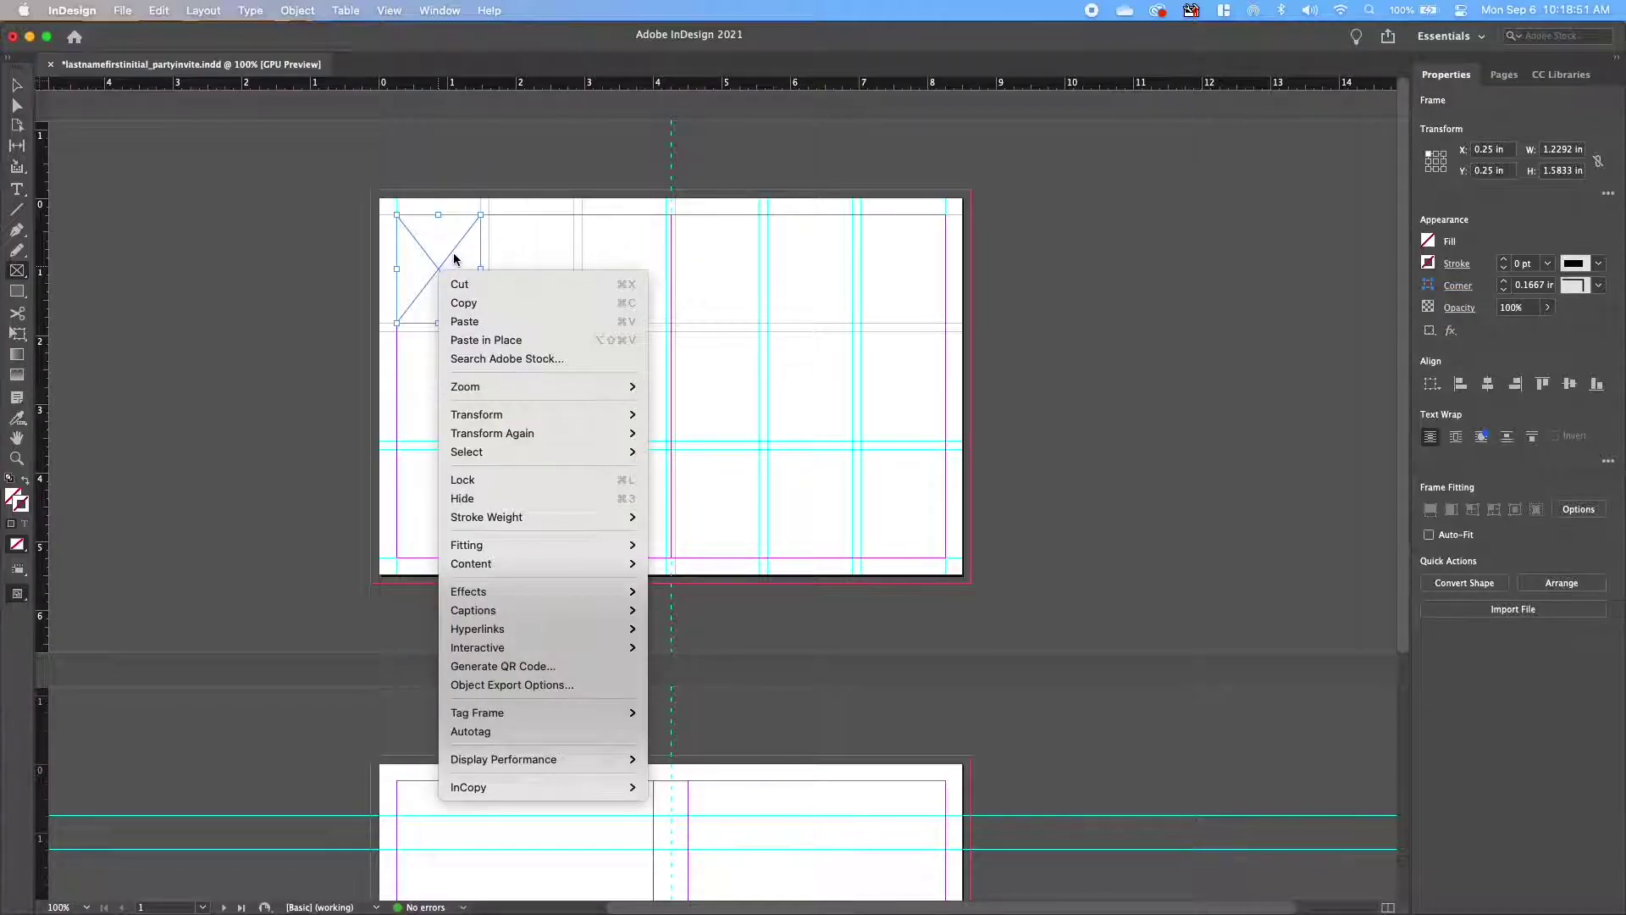
click(430, 260)
right_click(425, 254)
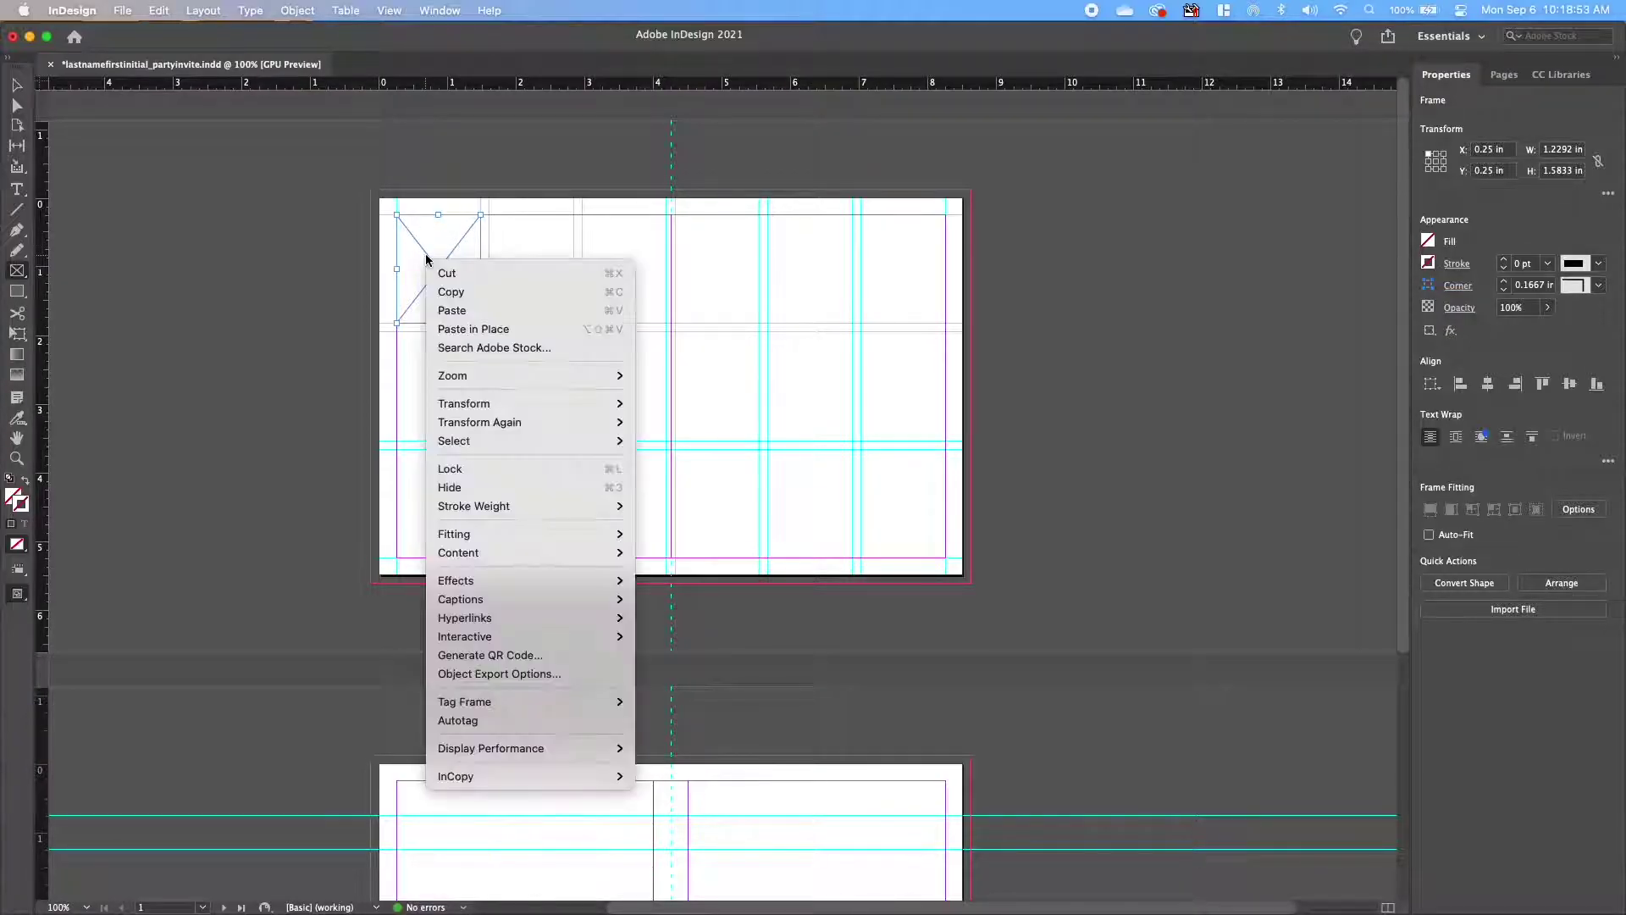
mouse_move(506, 536)
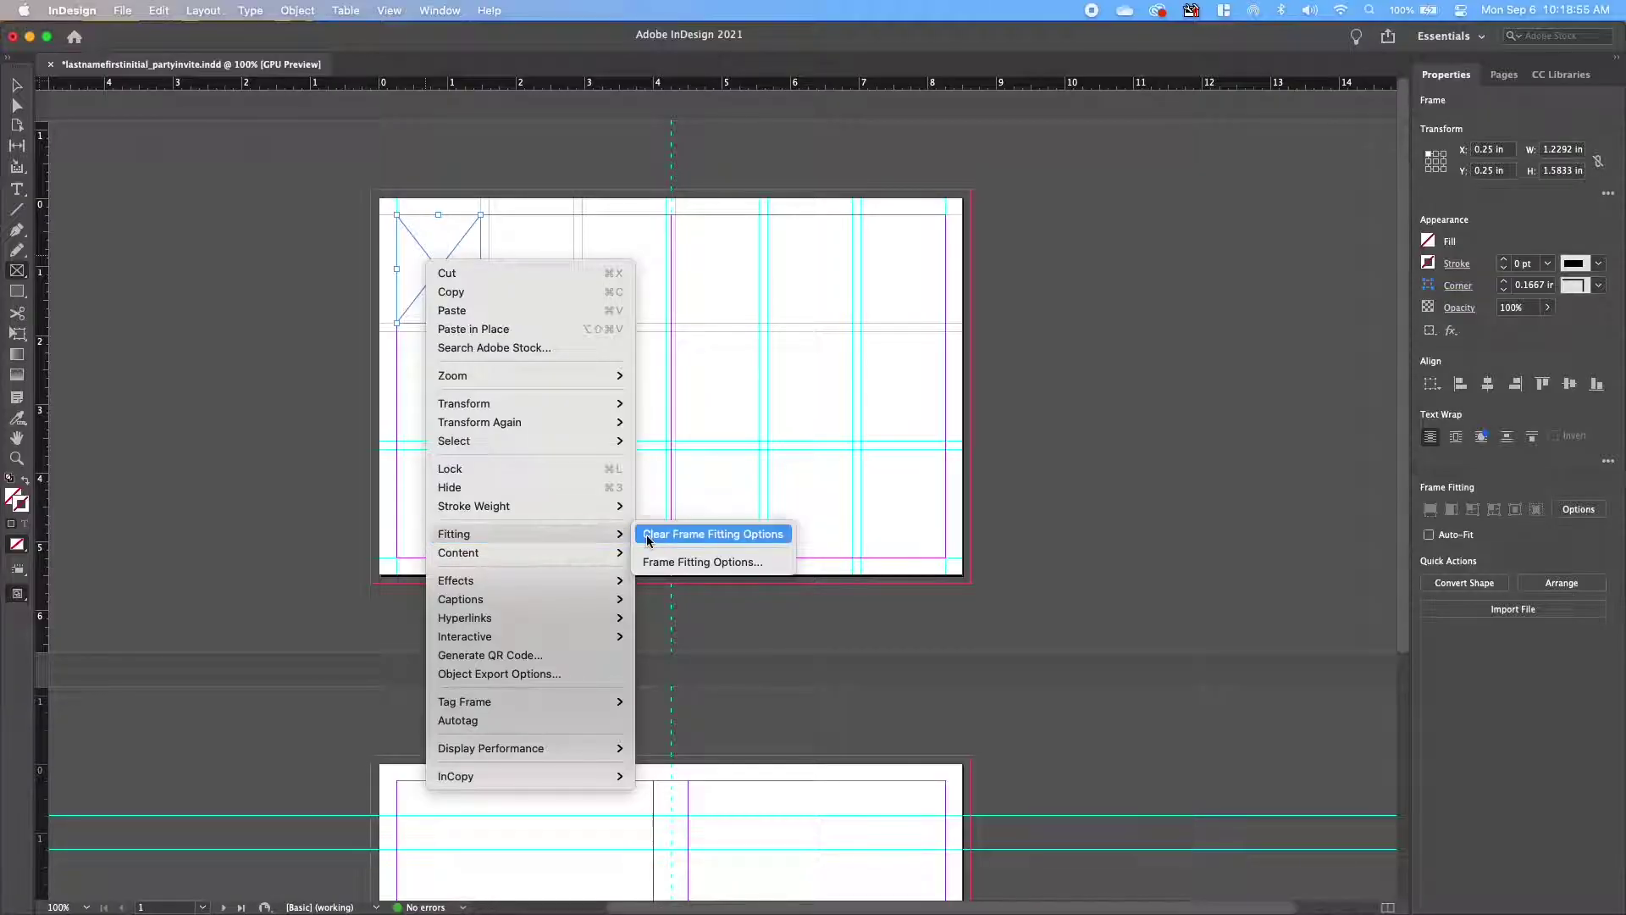
click(671, 562)
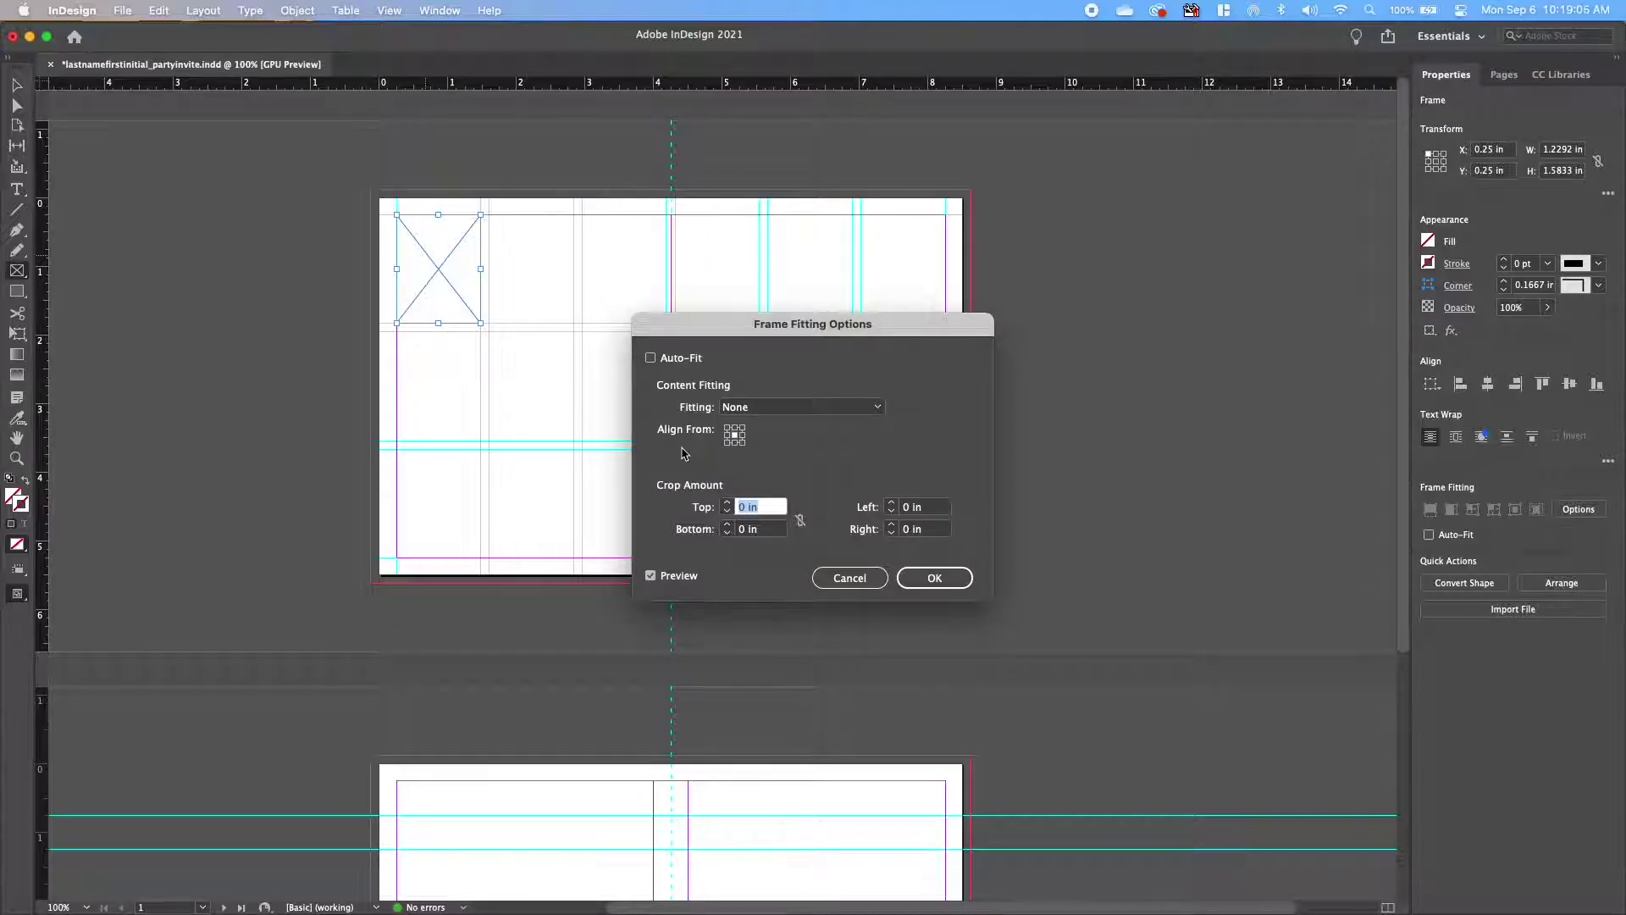
click(650, 357)
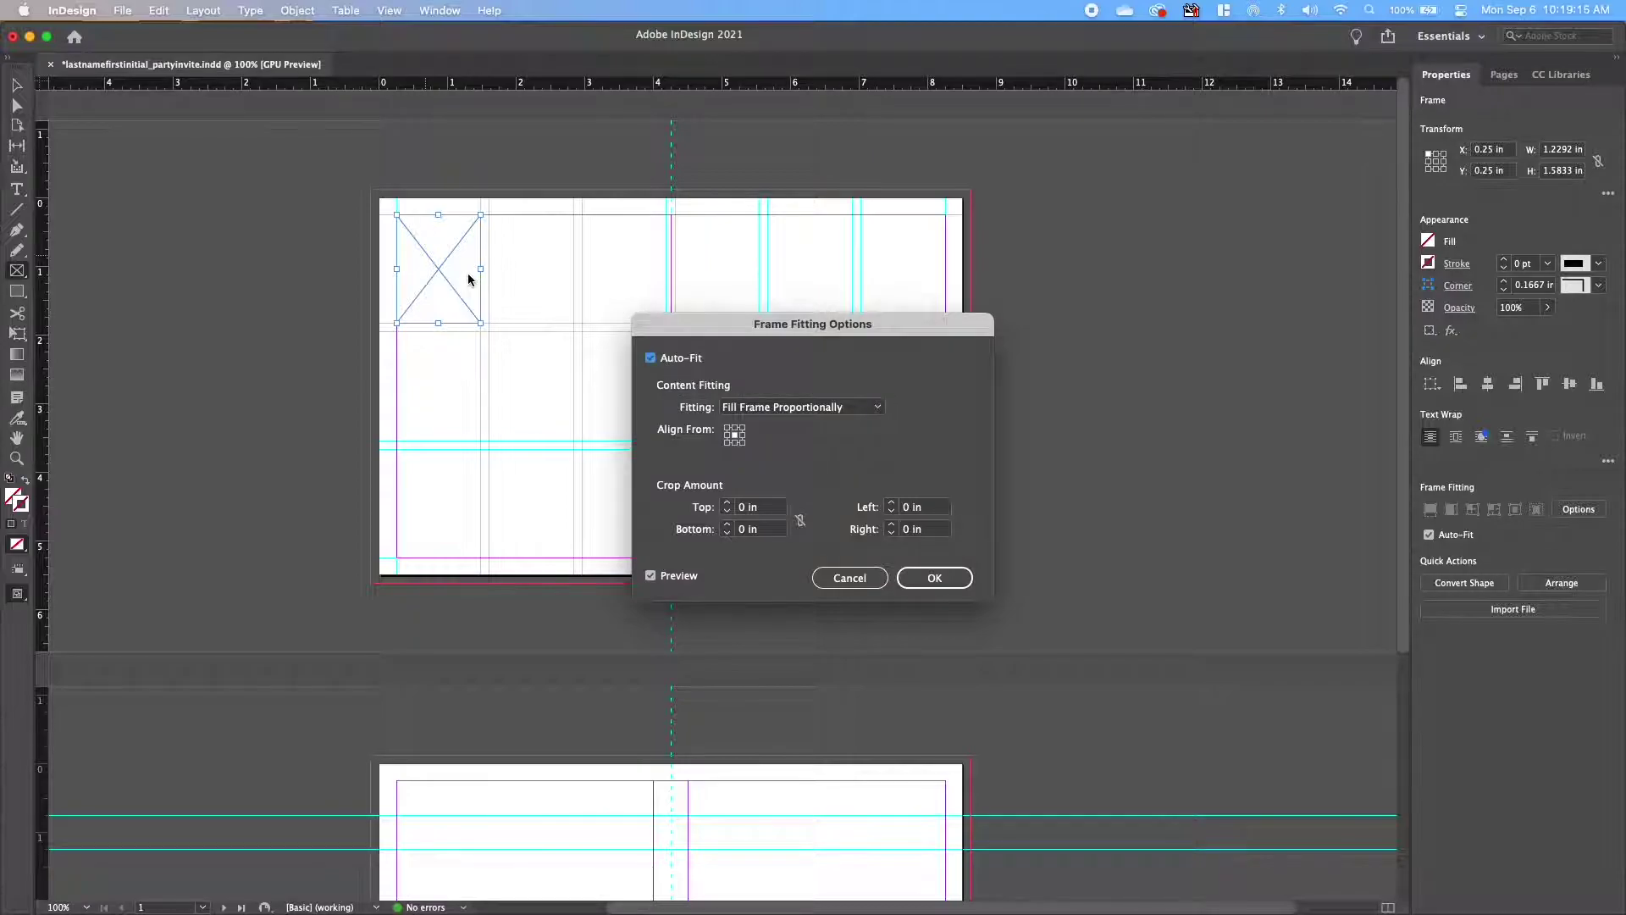
click(726, 408)
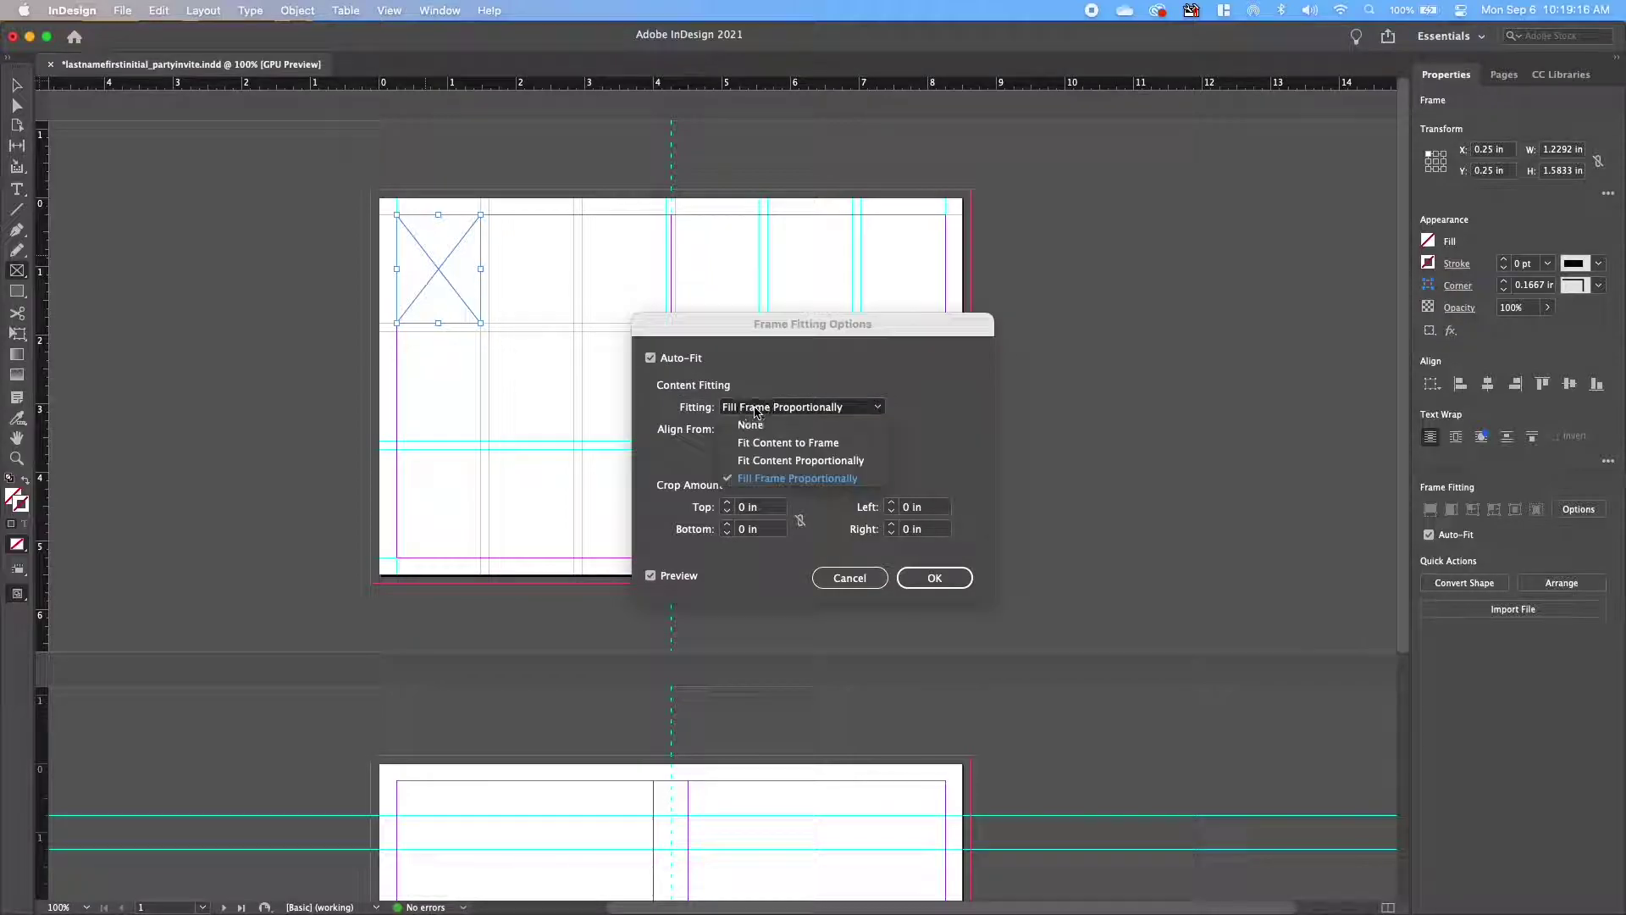
click(772, 481)
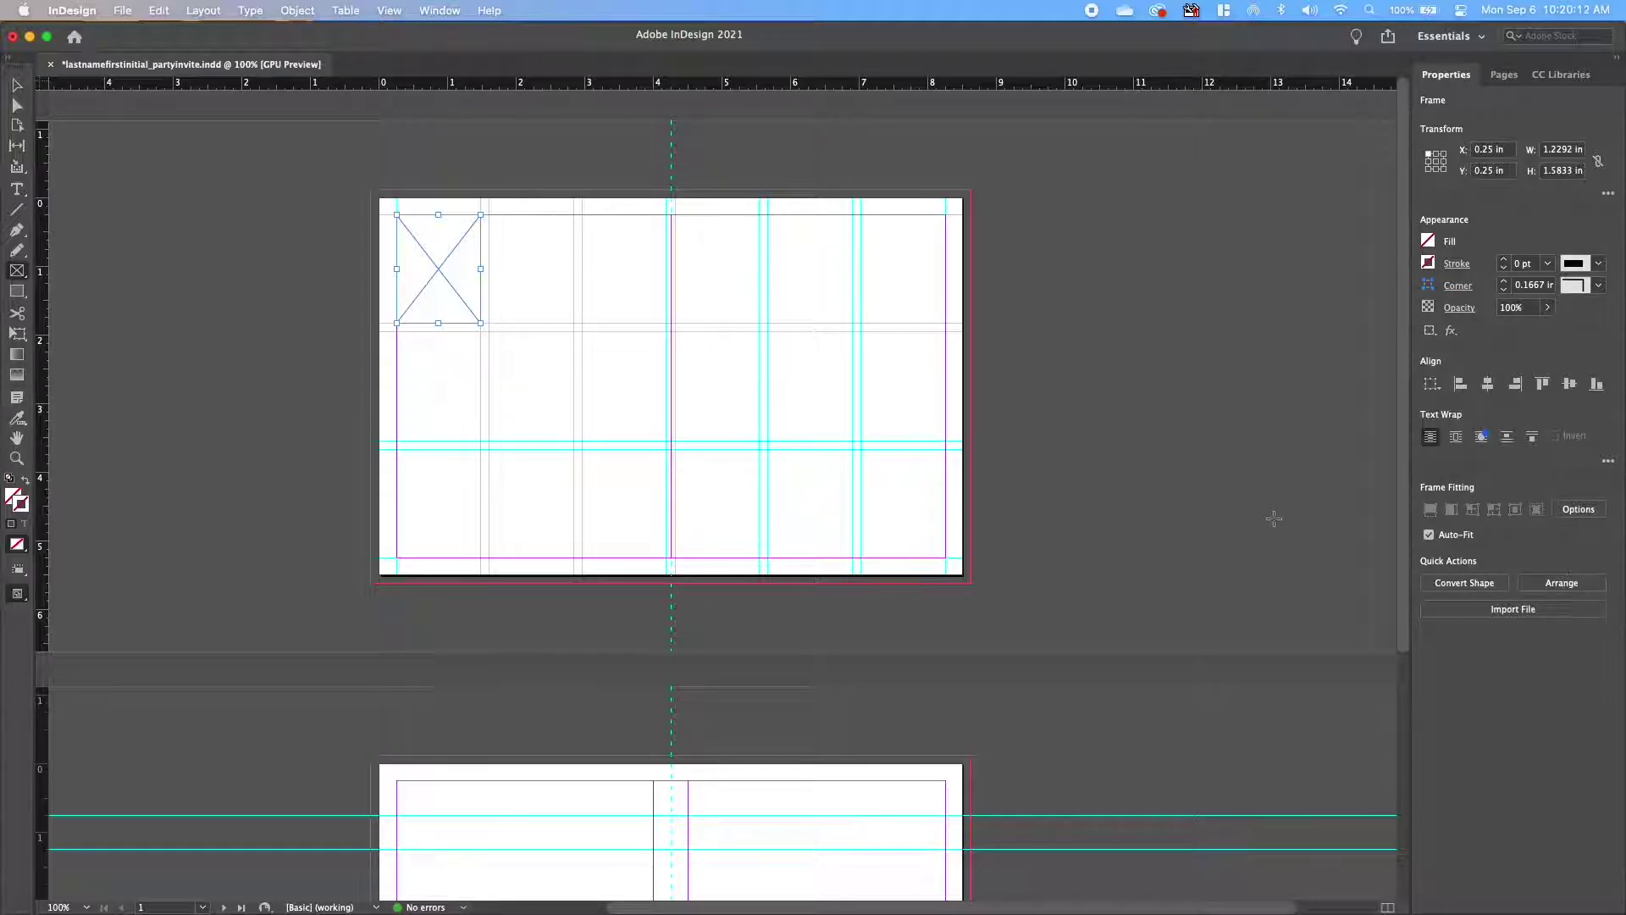
right_click(438, 286)
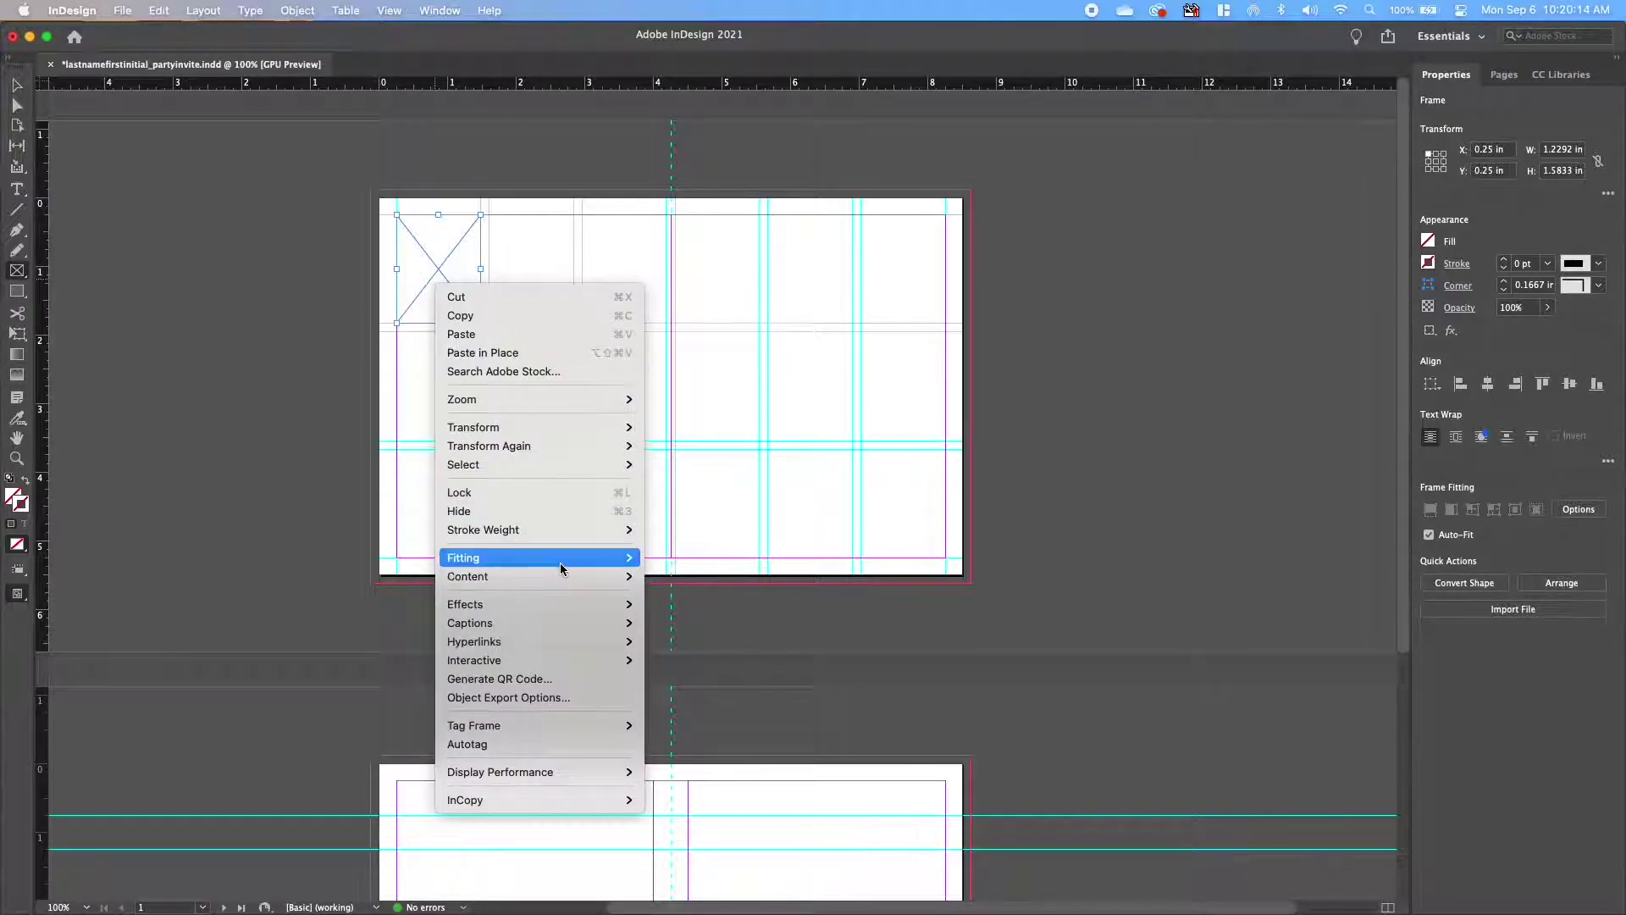
mouse_move(563, 560)
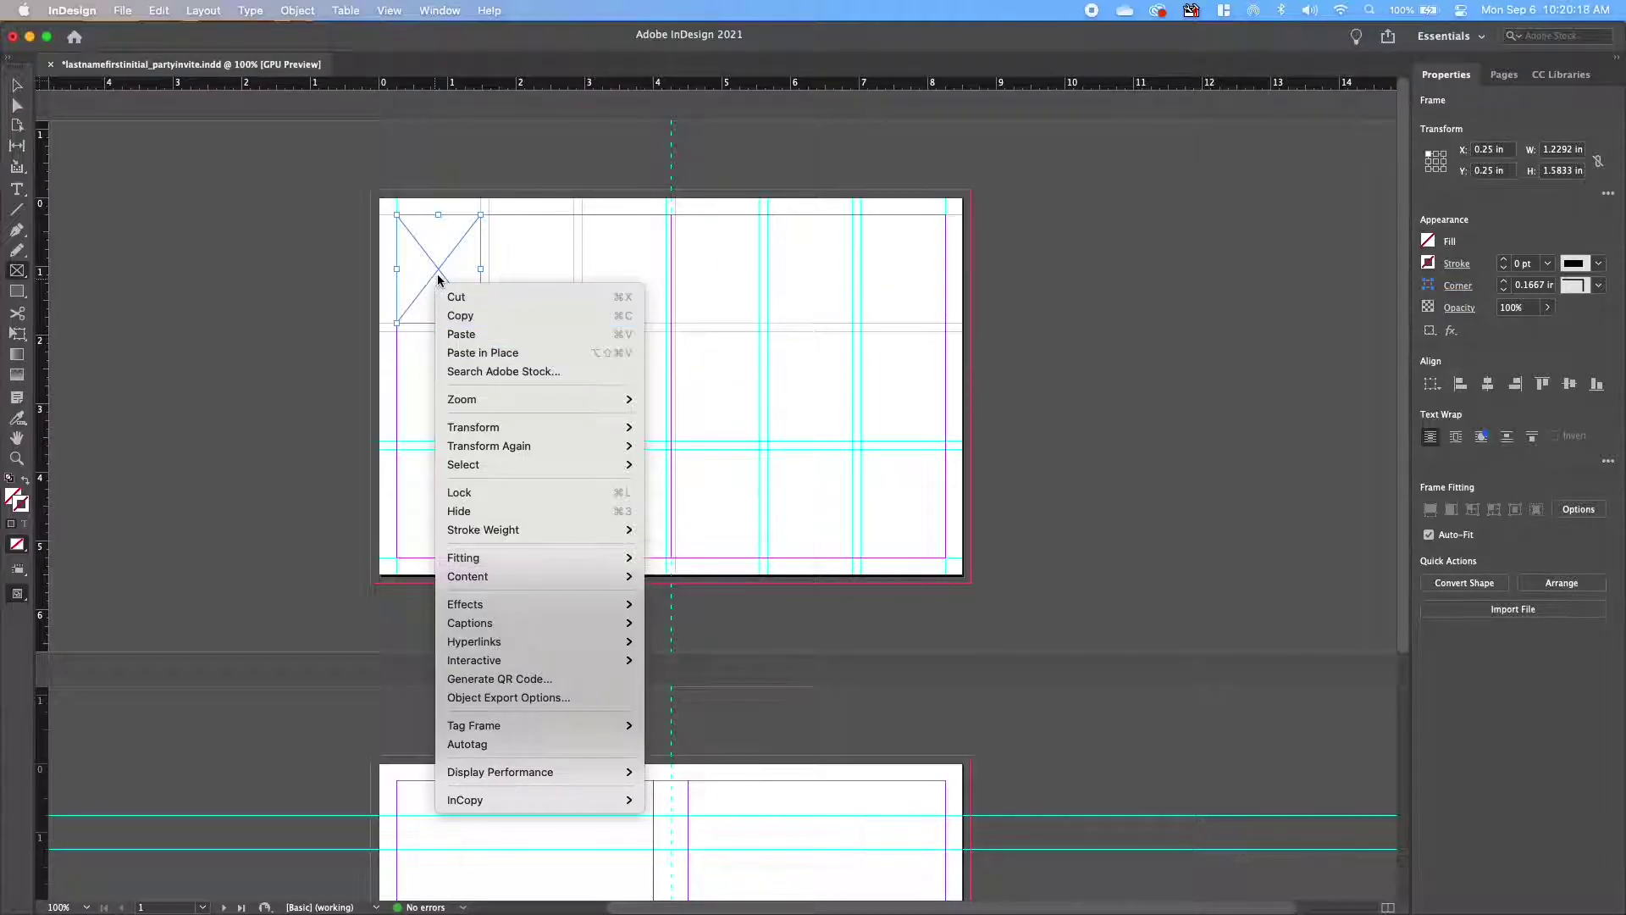
click(443, 271)
Duplicate the upper-left frame into every other grid cell of page 1, making six columns by three rows, and deselect.
click(17, 85)
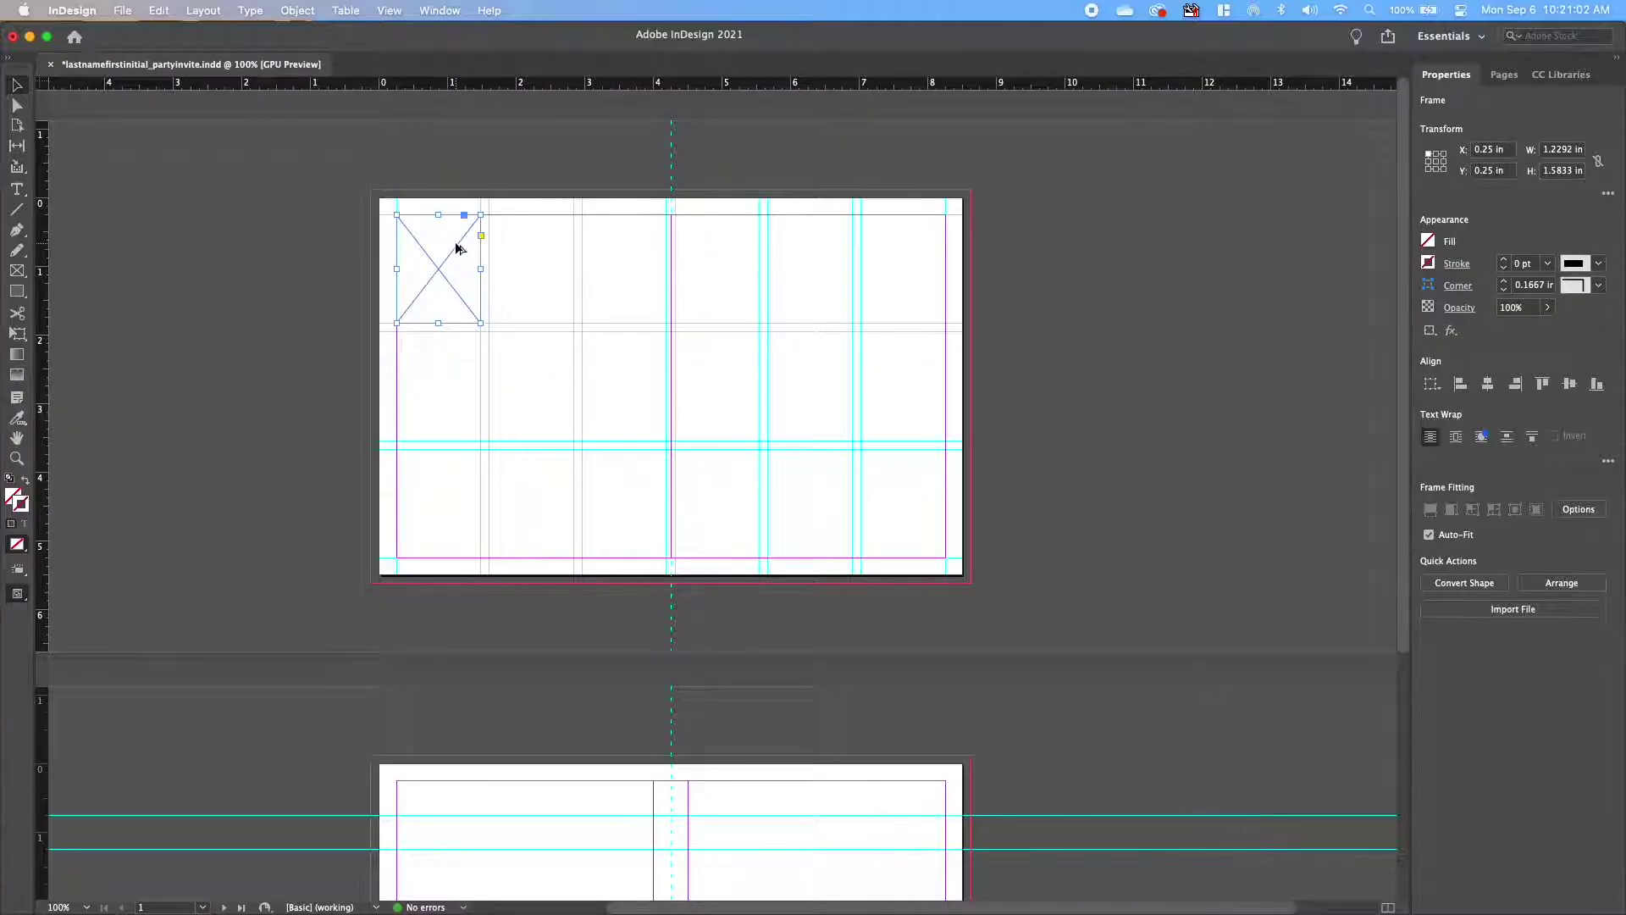
drag(436, 284, 437, 395)
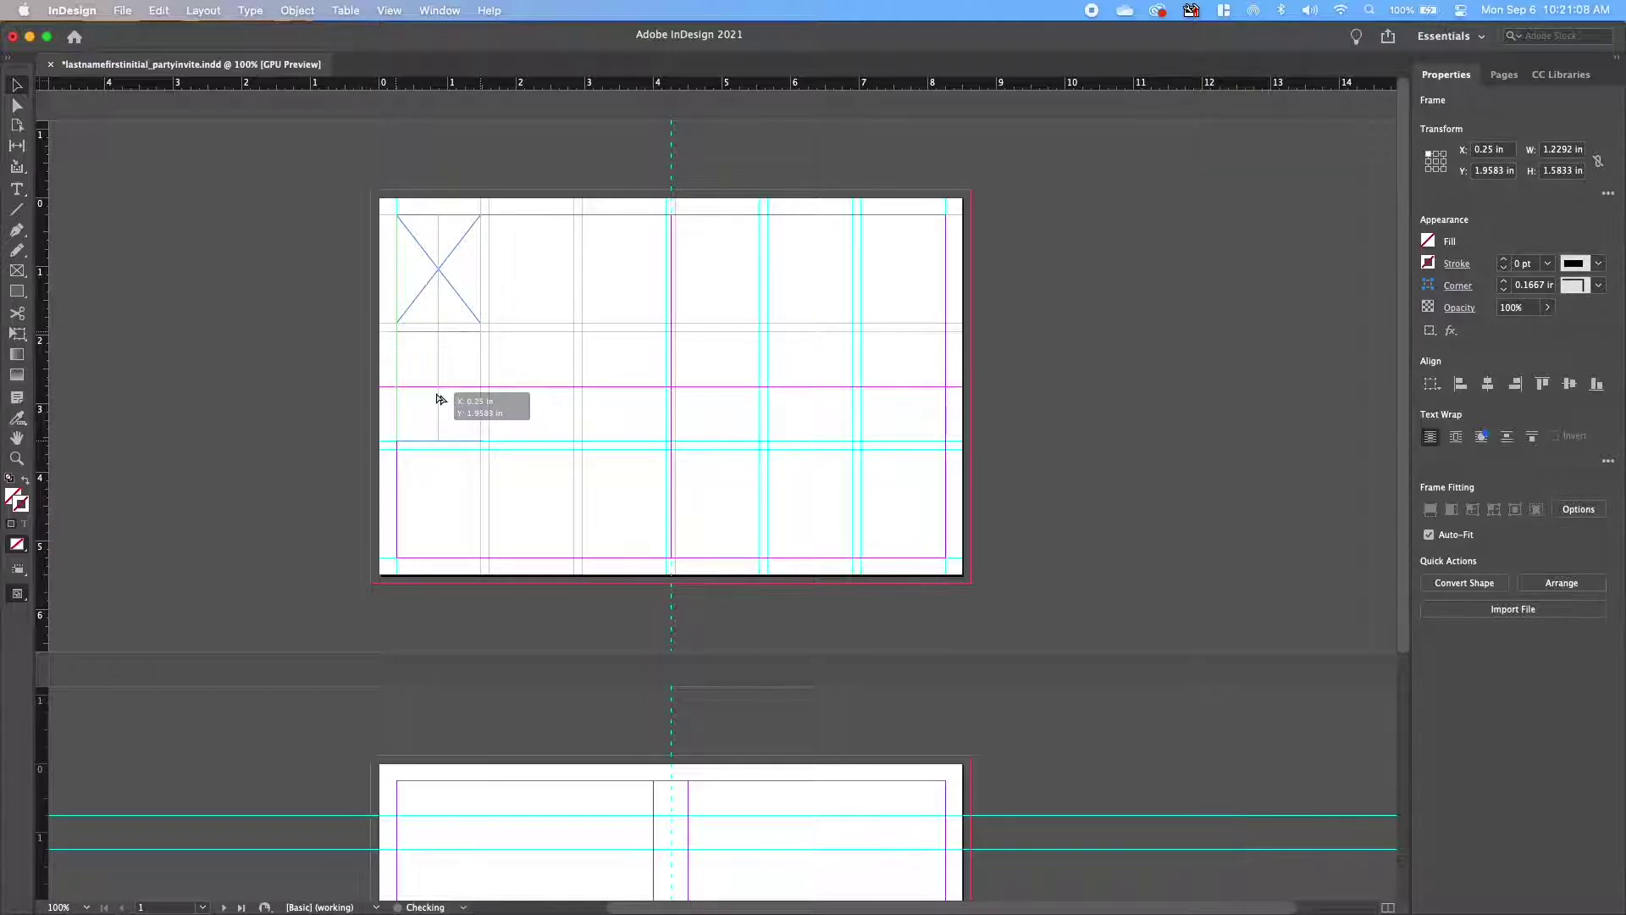
drag(437, 395, 908, 515)
key(Right)
key(Left)
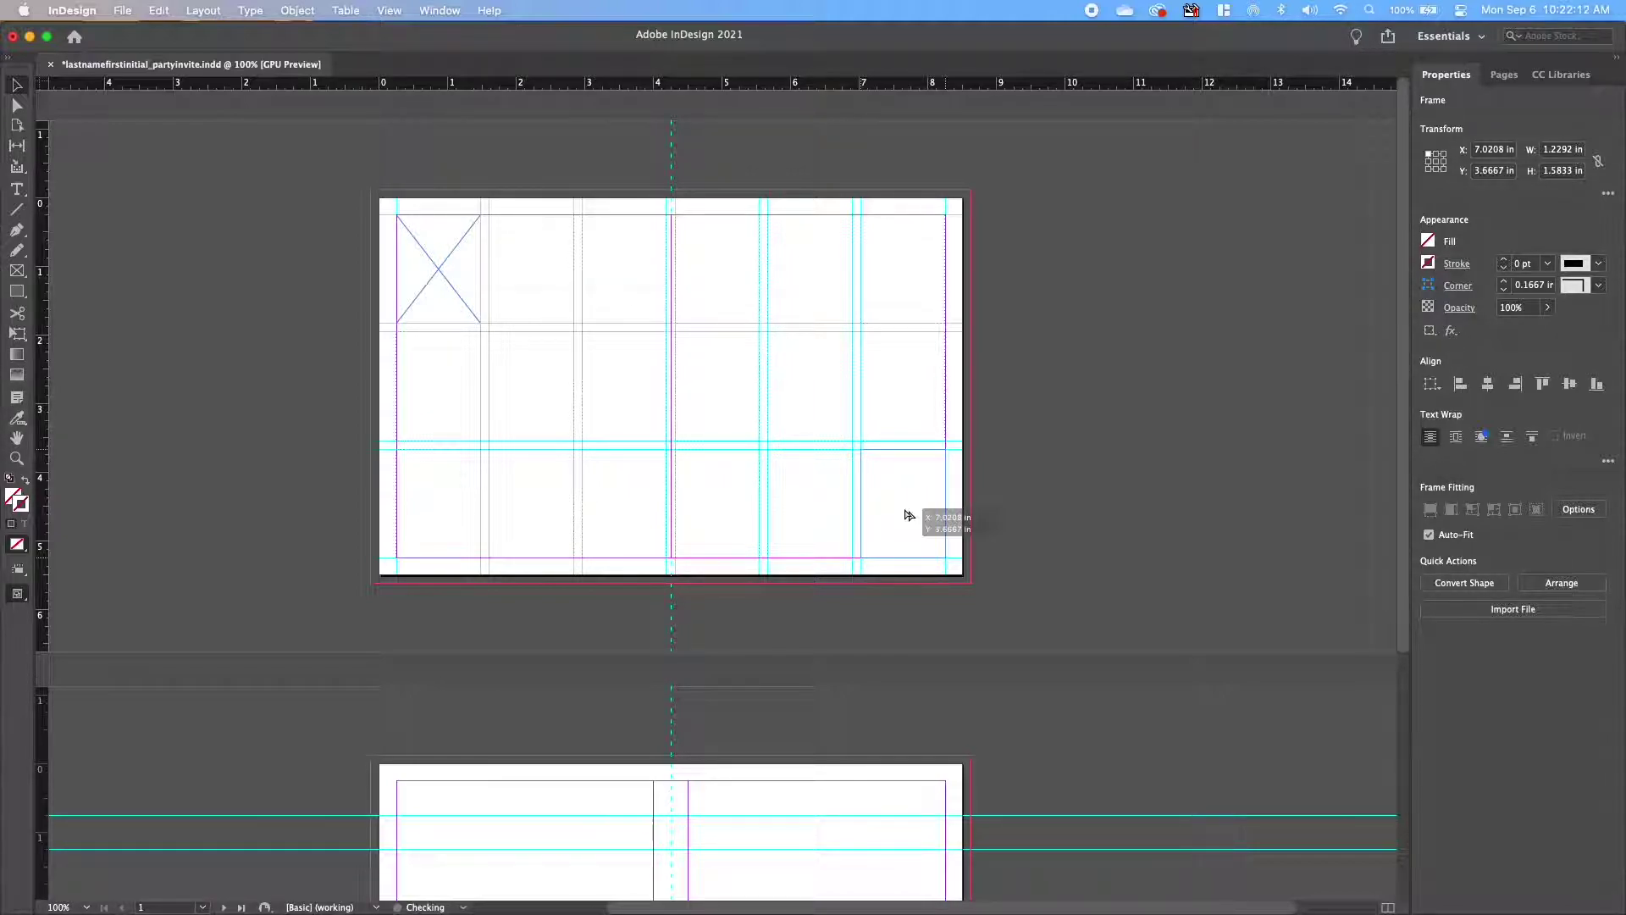
drag(909, 515, 904, 515)
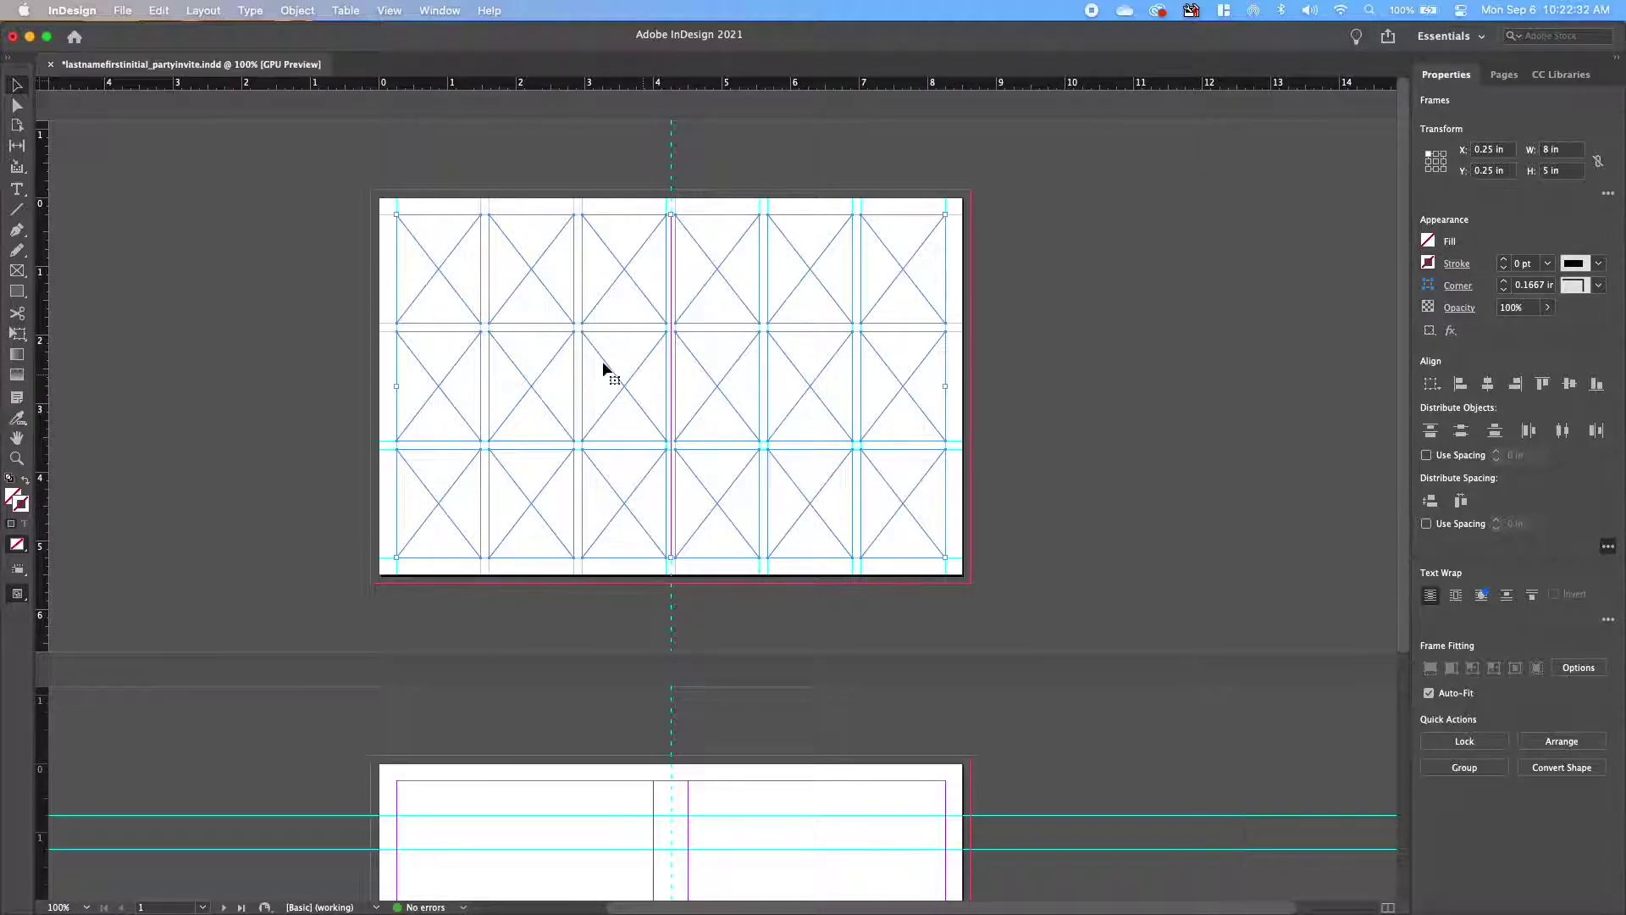
click(246, 254)
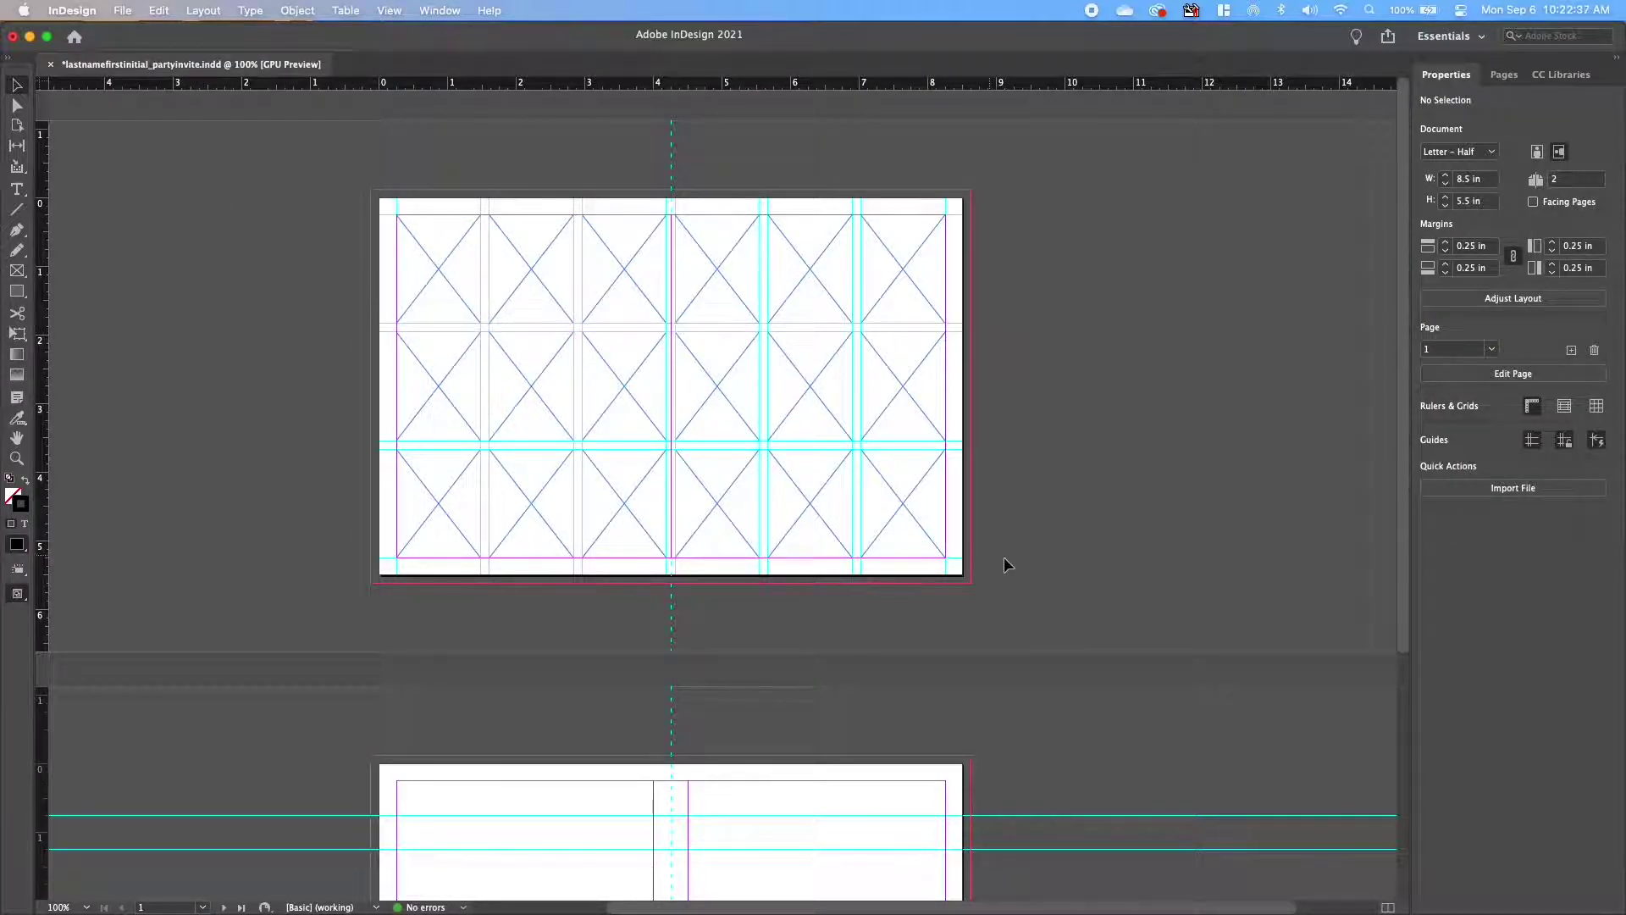
Switch to Finder to look over the photos in the Grad Party Invite Images folder.
click(434, 262)
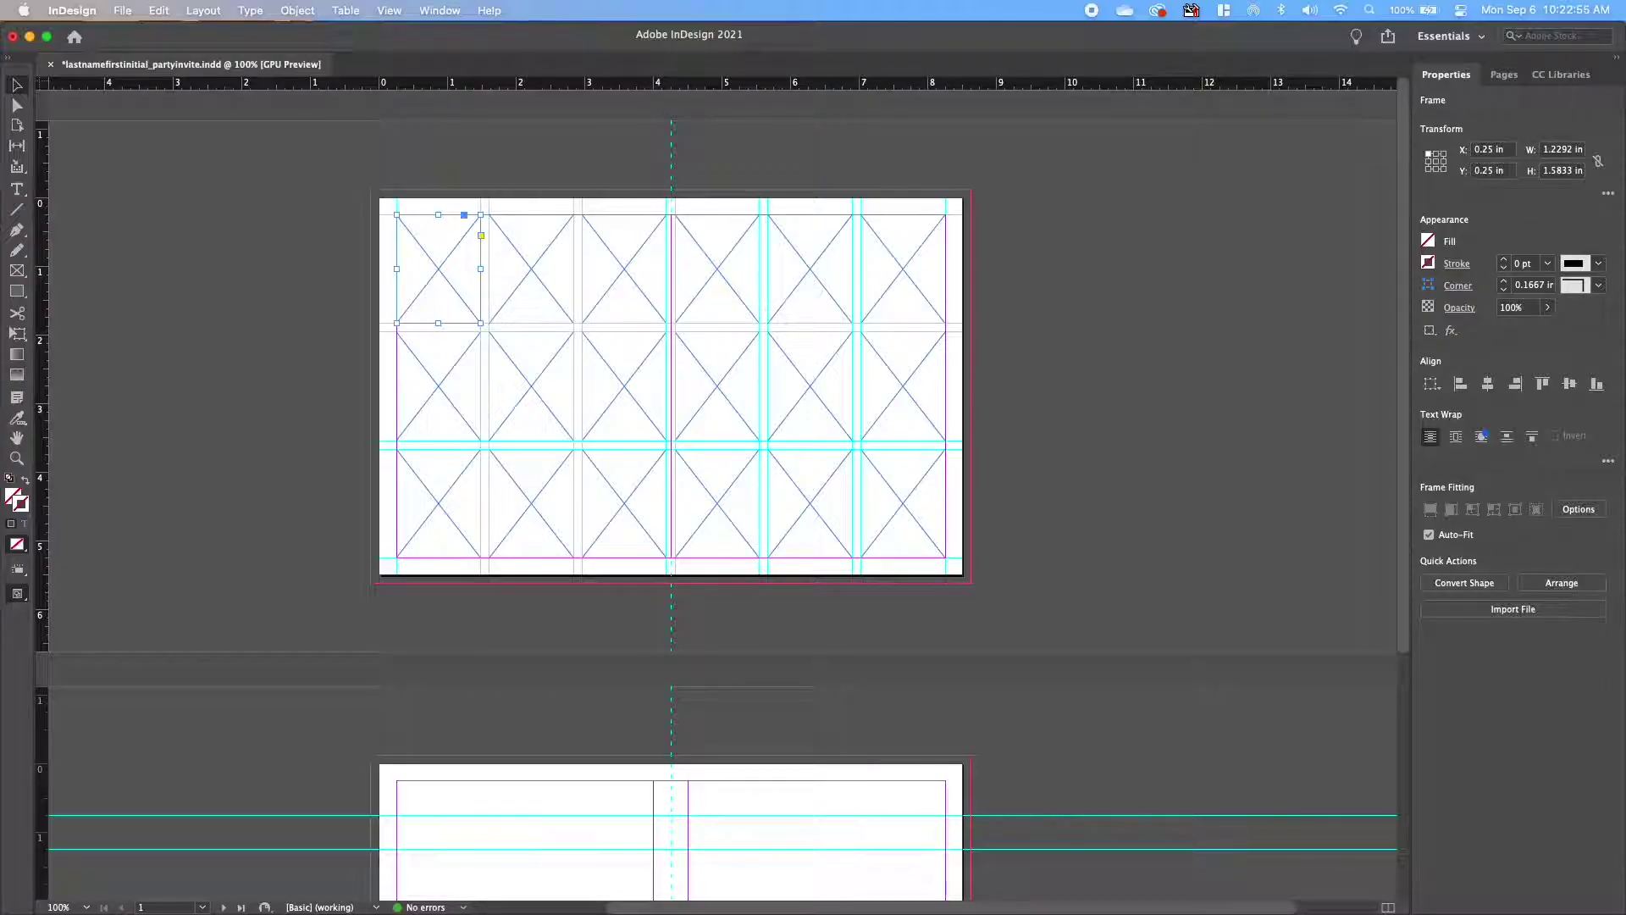
drag(2, 267, 1039, 219)
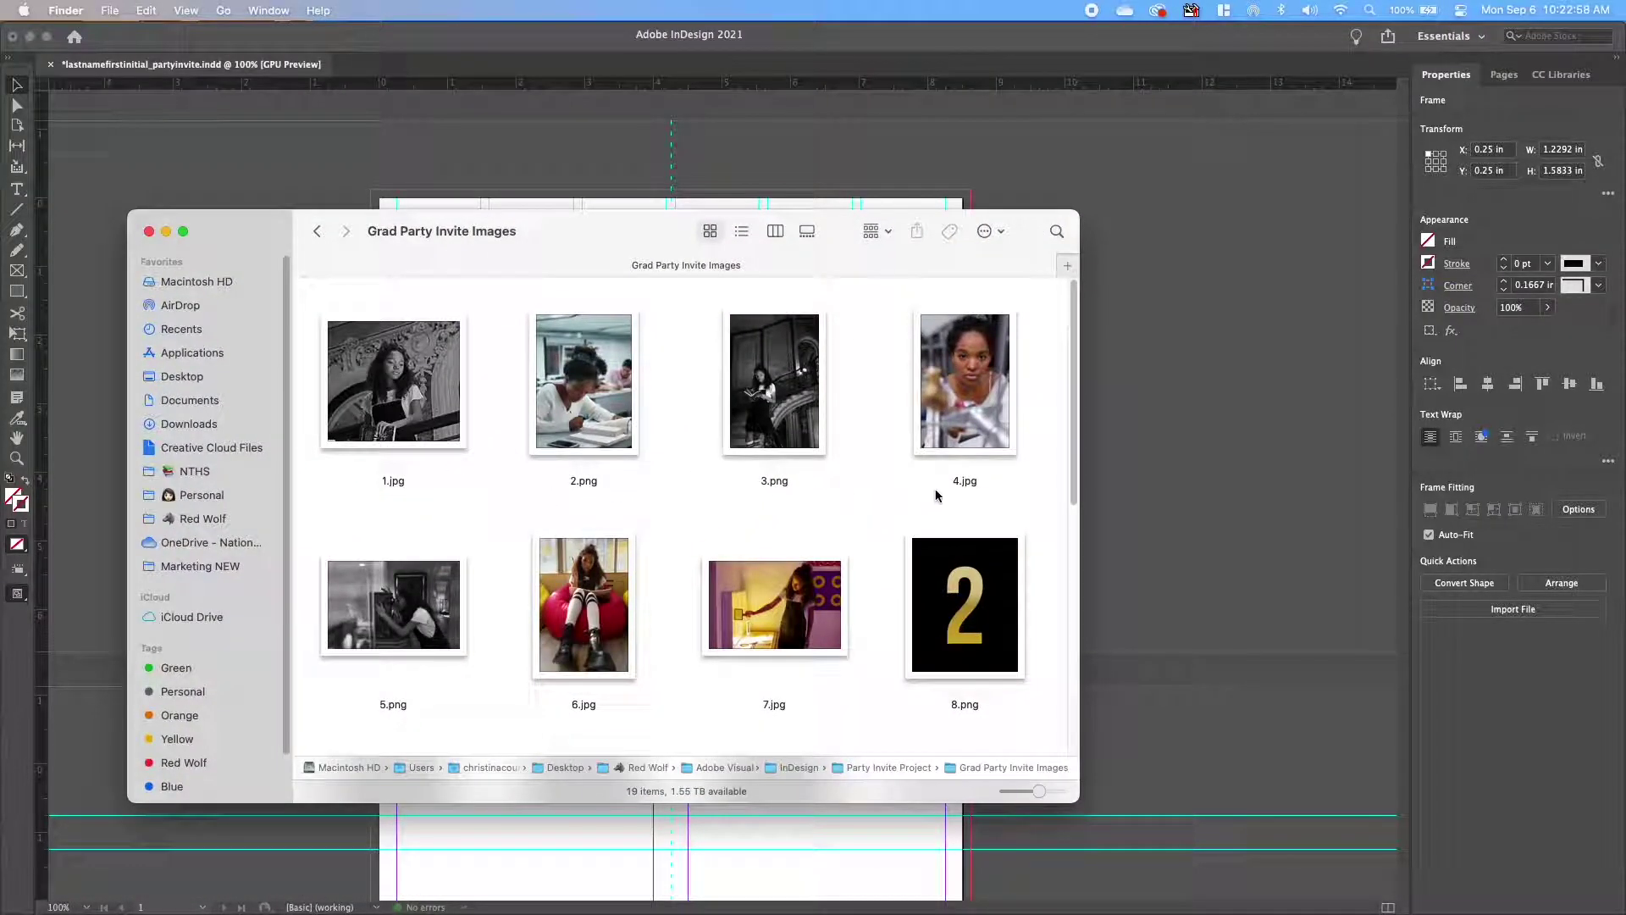
drag(669, 232, 411, 314)
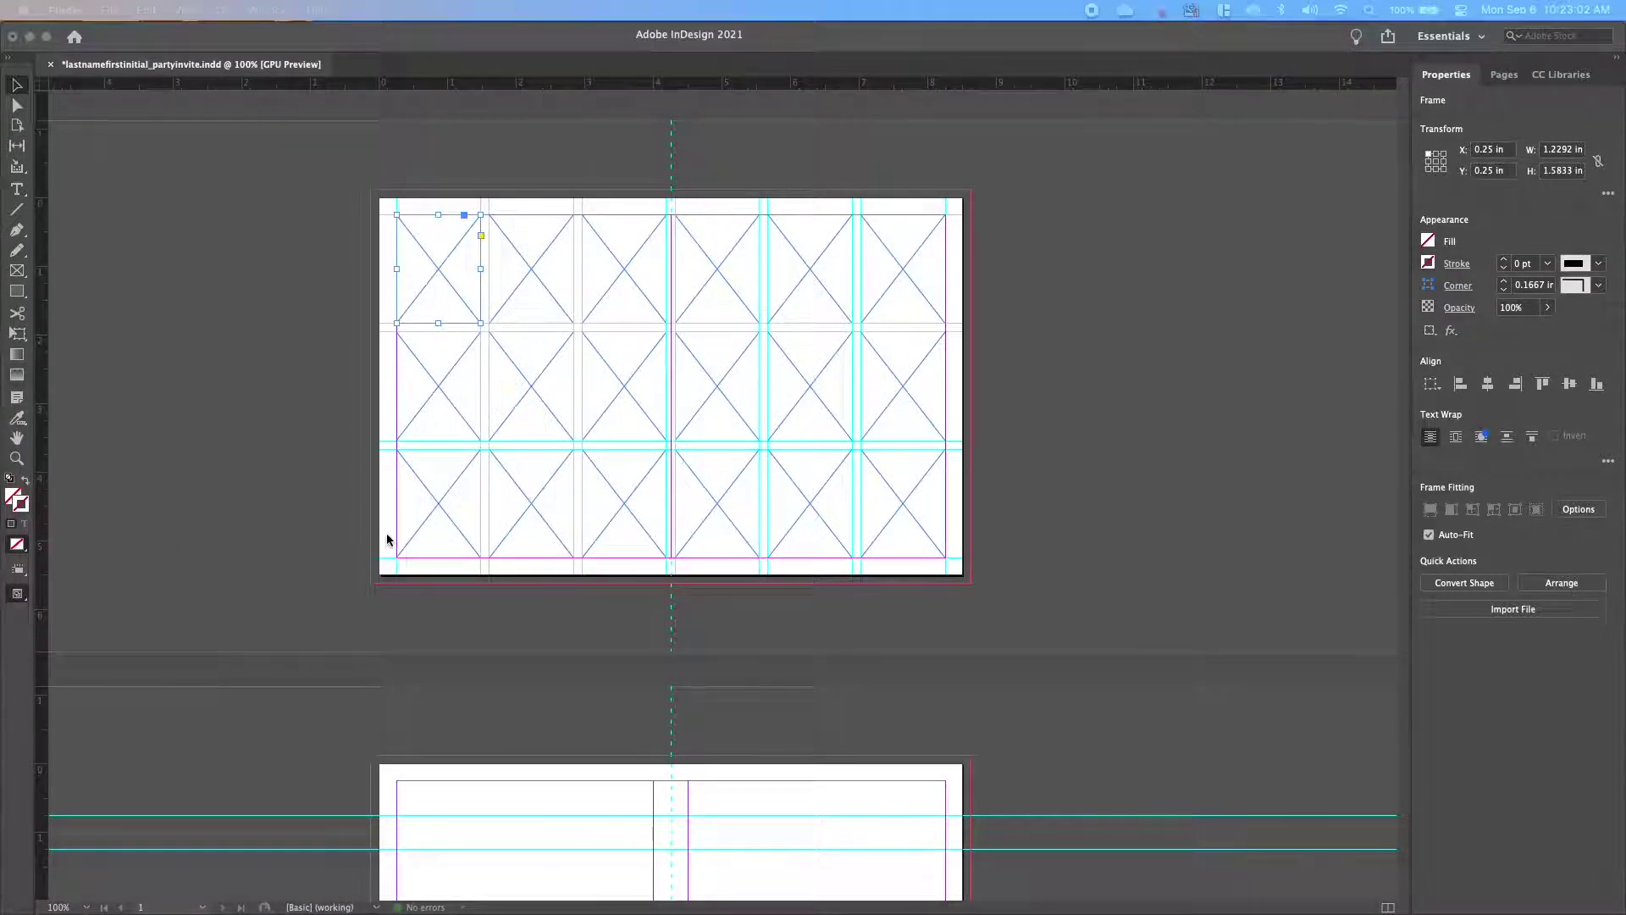
Place 1.jpg from the Grad Party Invite Images folder into the upper-left frame of page 1.
click(442, 266)
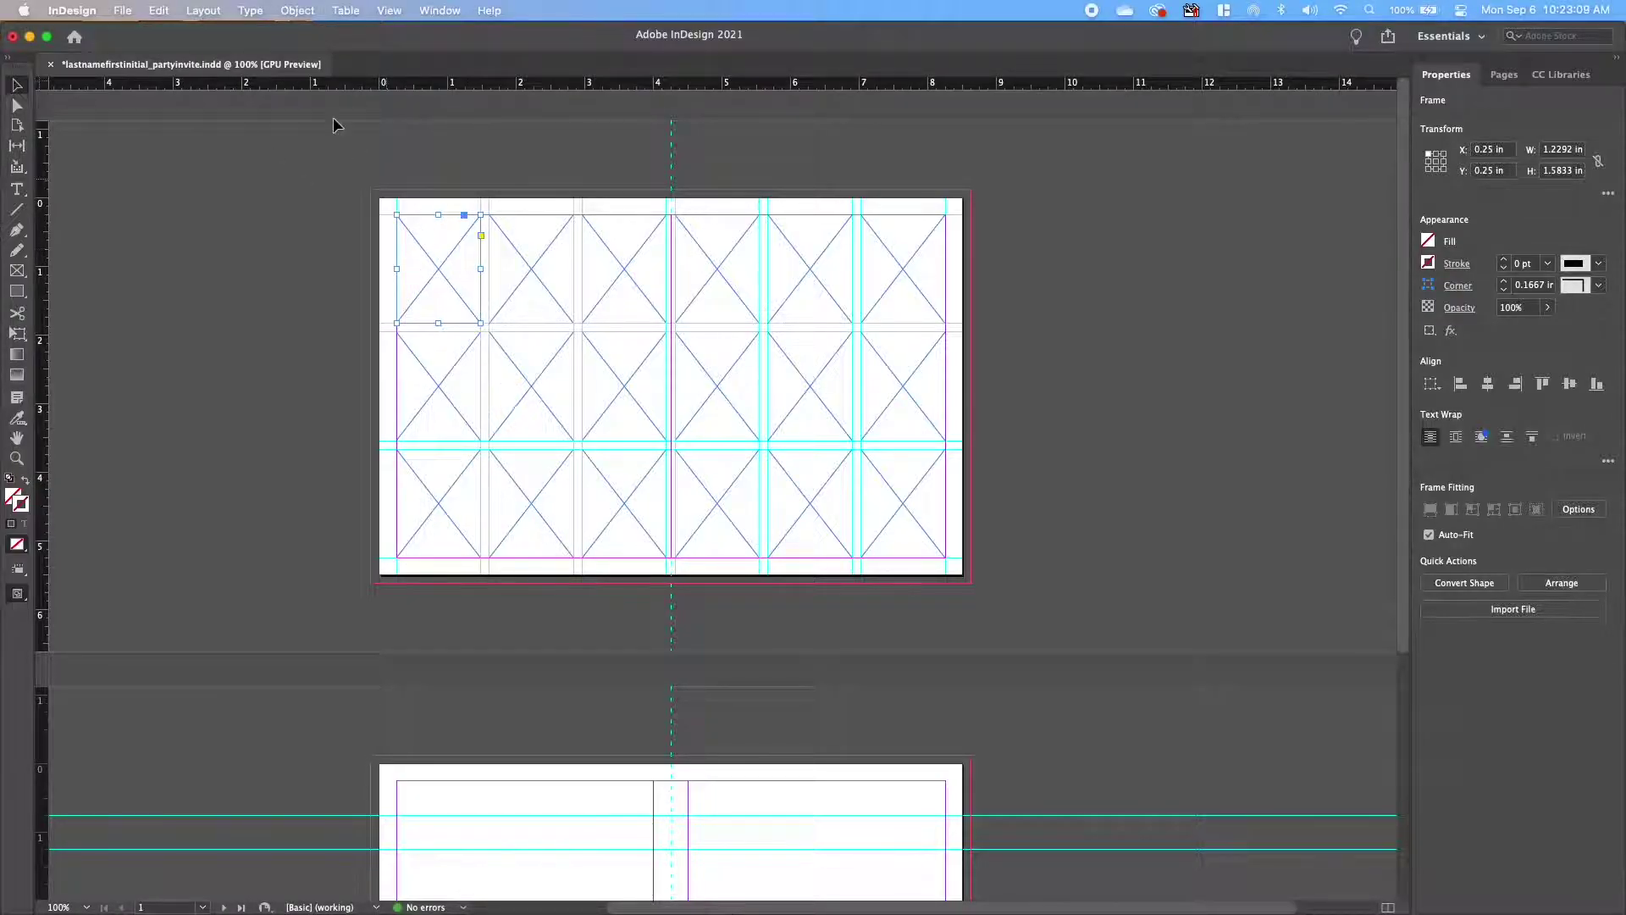
click(119, 10)
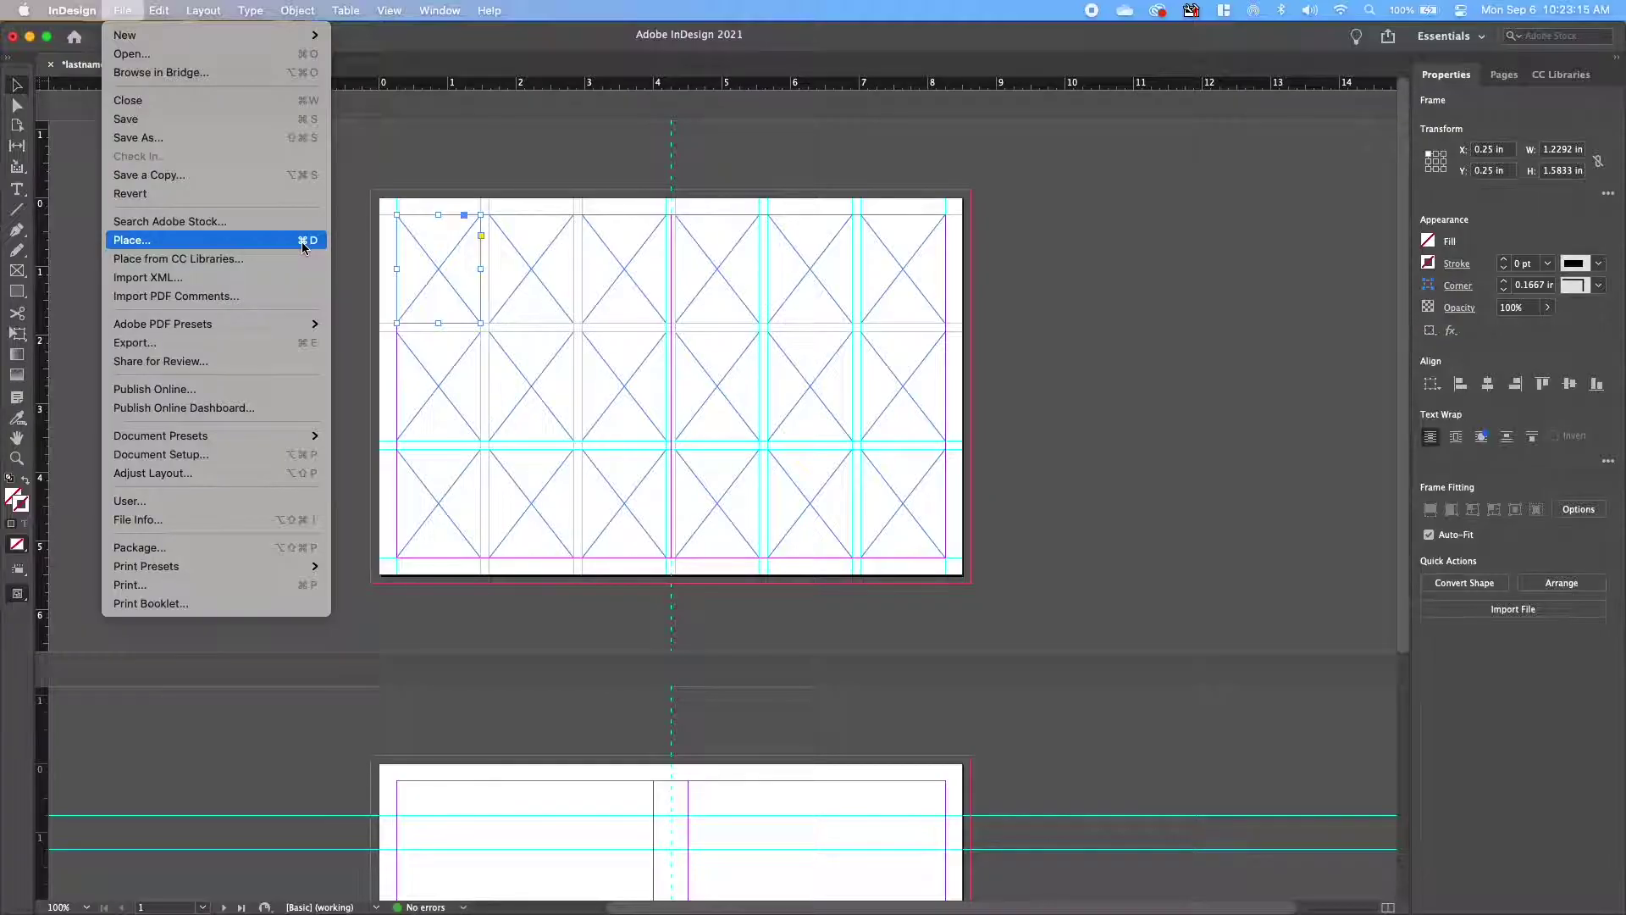
click(148, 244)
click(1002, 229)
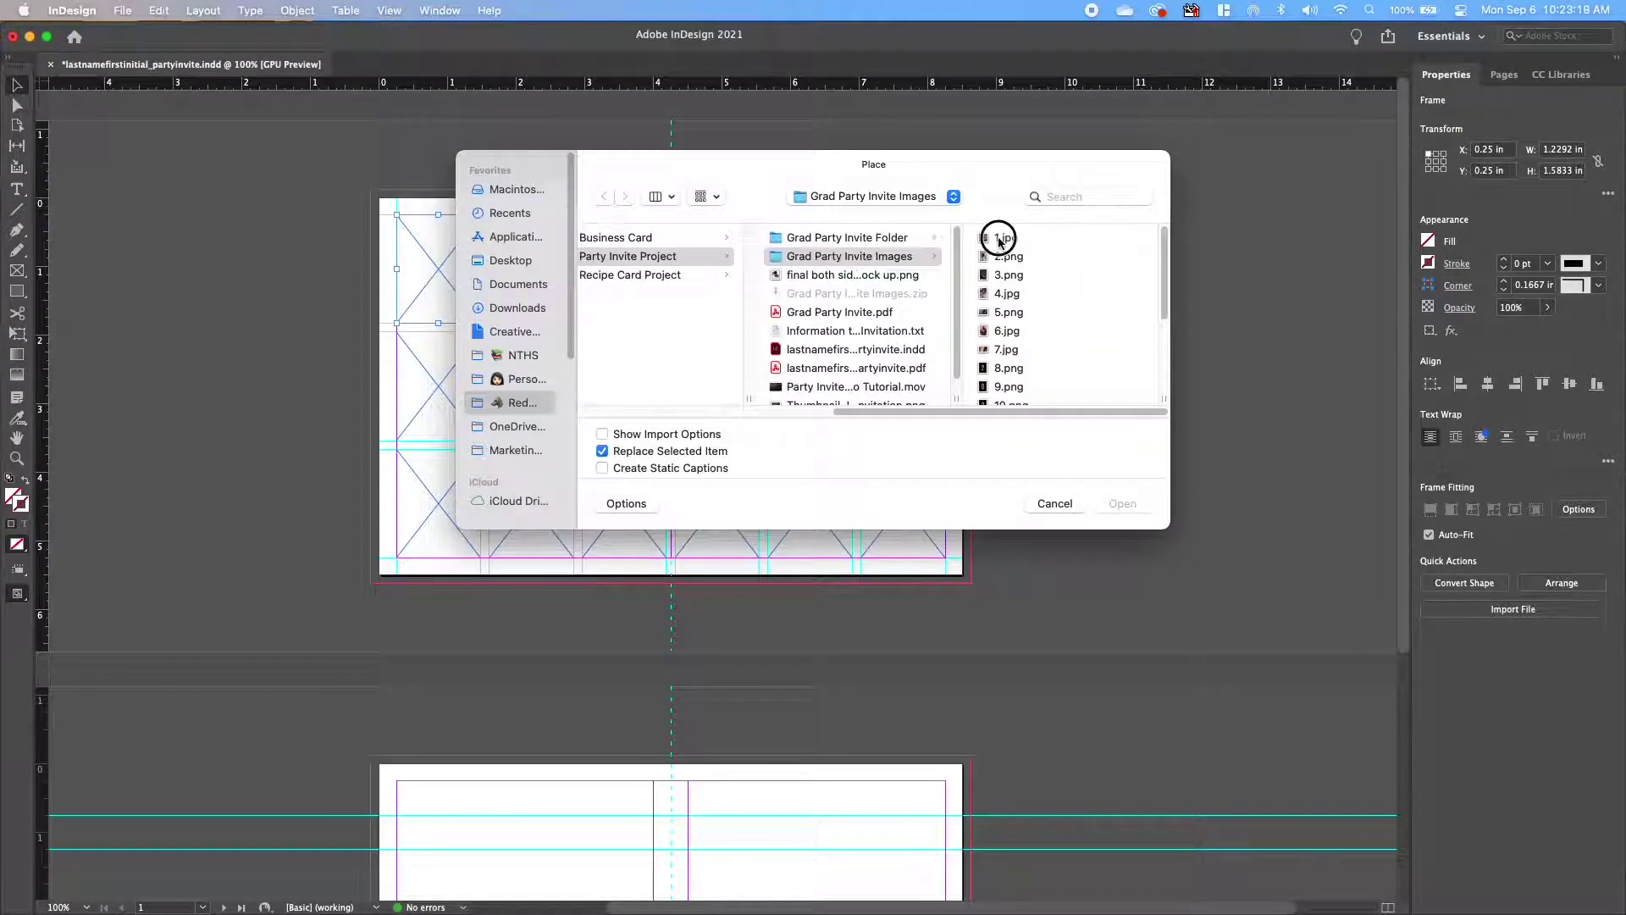
click(1120, 504)
click(1044, 474)
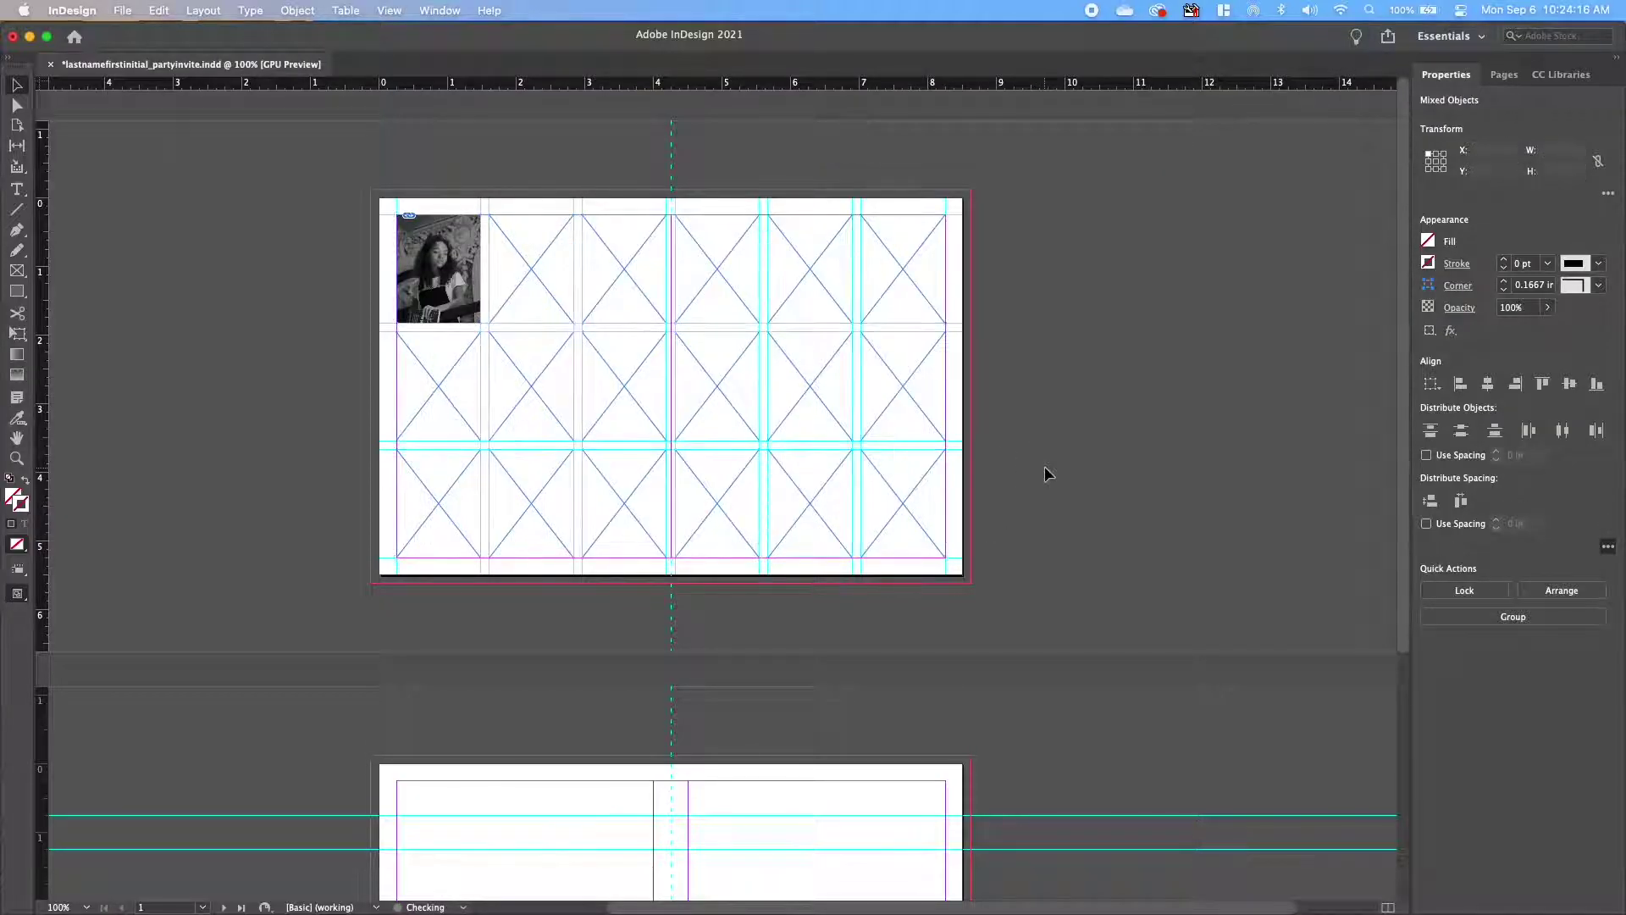
Place 2.png into the second frame of the top row on page 1.
click(533, 272)
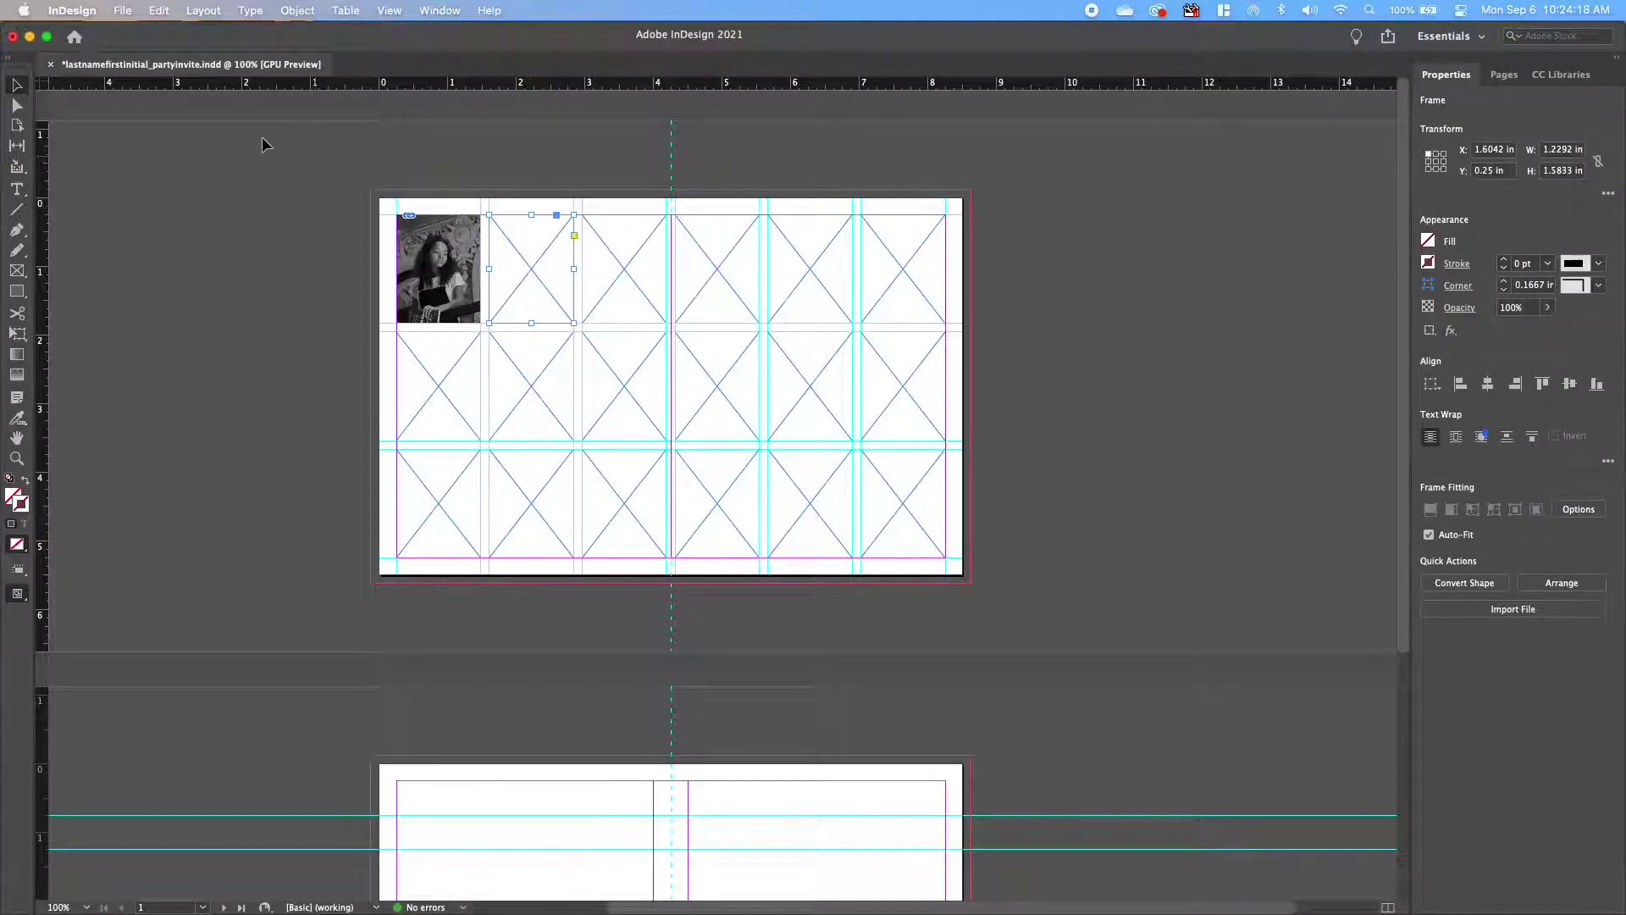
click(124, 11)
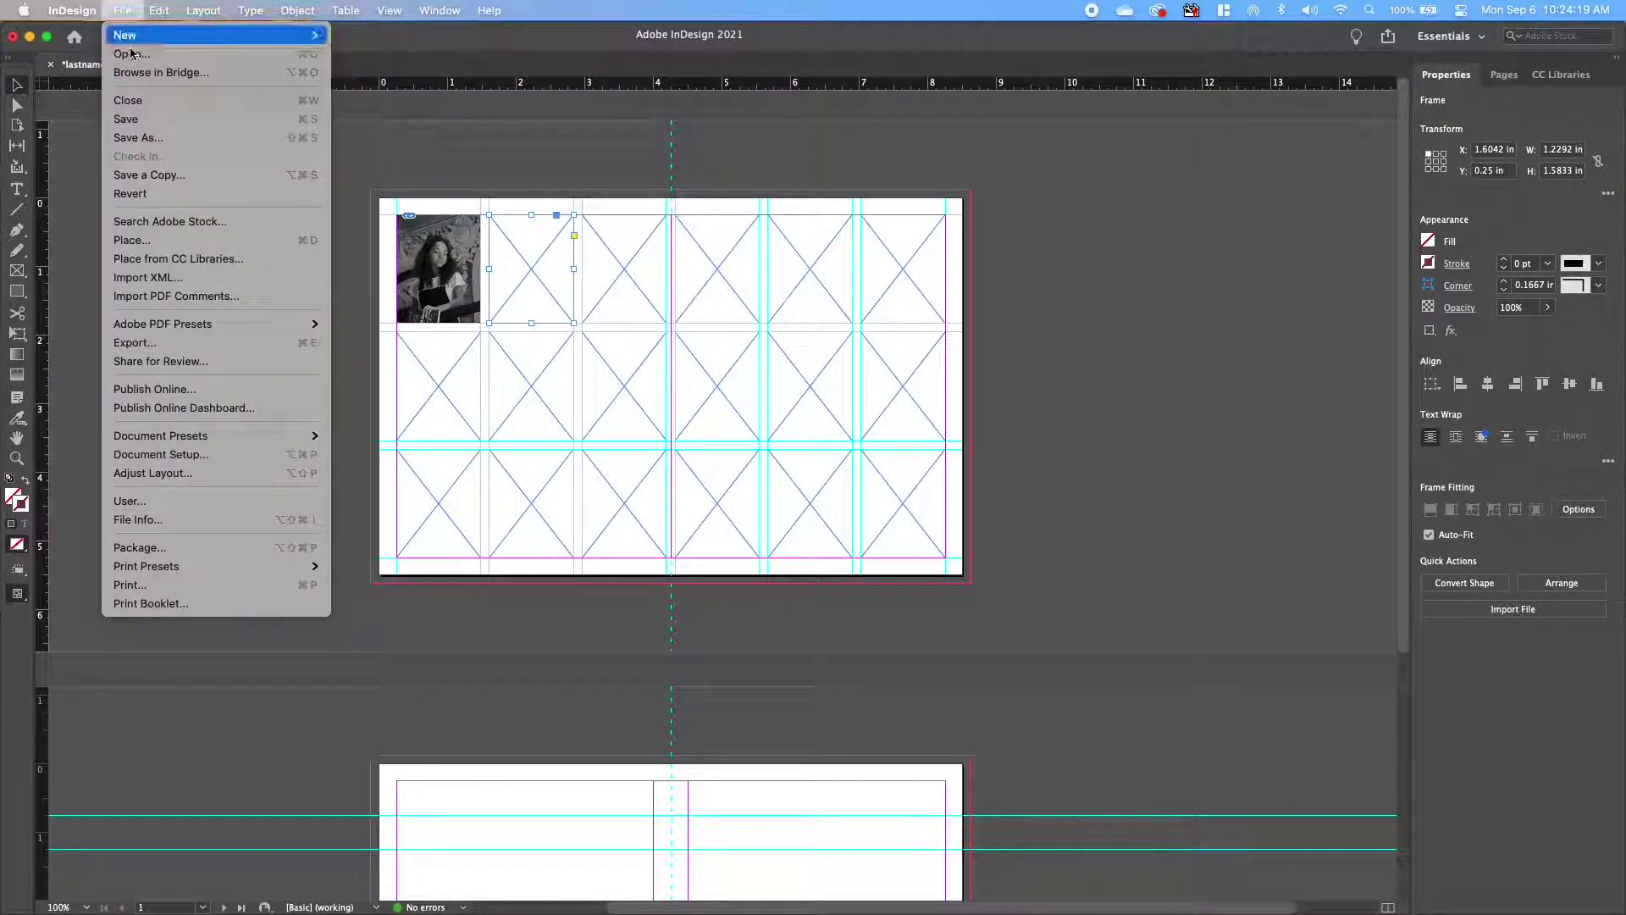
click(156, 243)
click(652, 256)
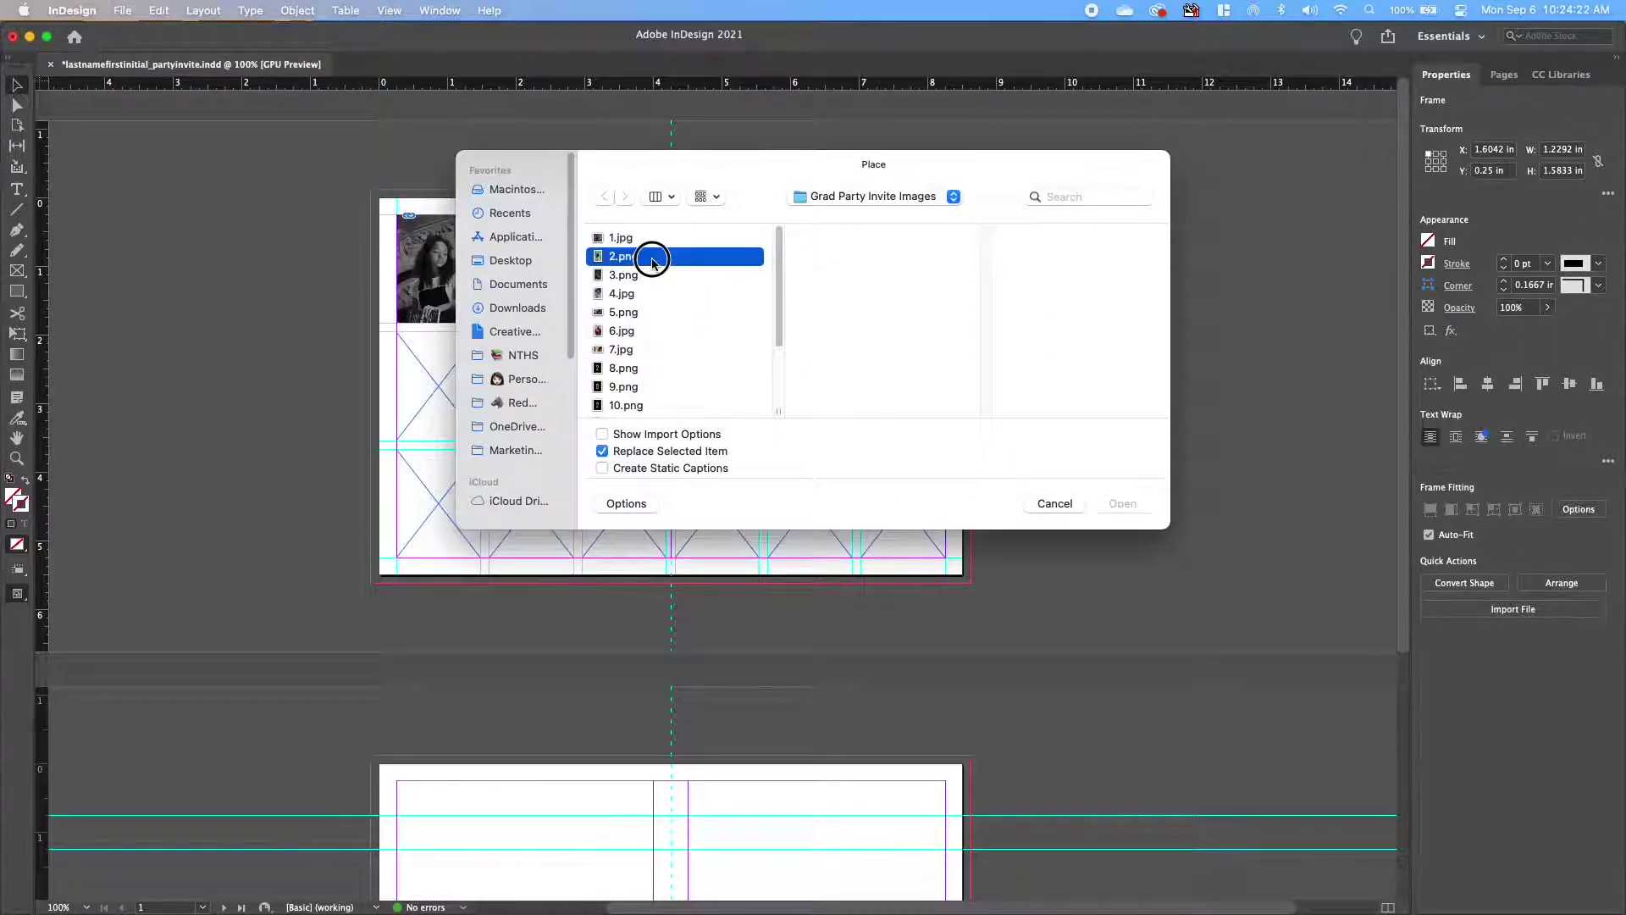
click(1122, 503)
Place 3.png into the third frame of the top row on page 1.
click(627, 278)
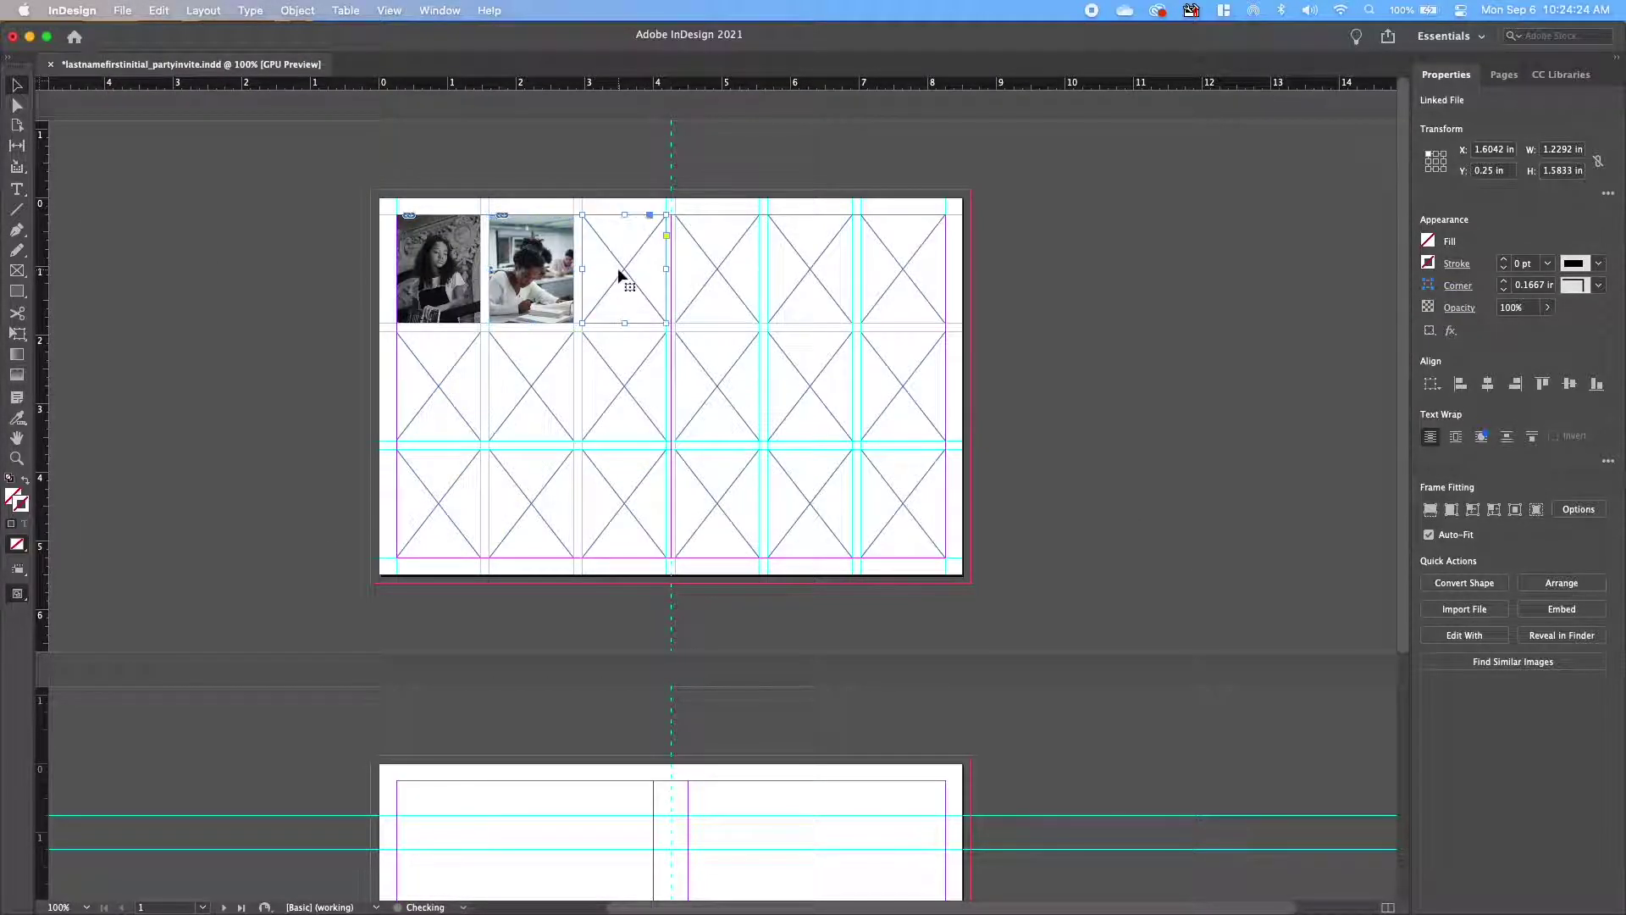
click(122, 11)
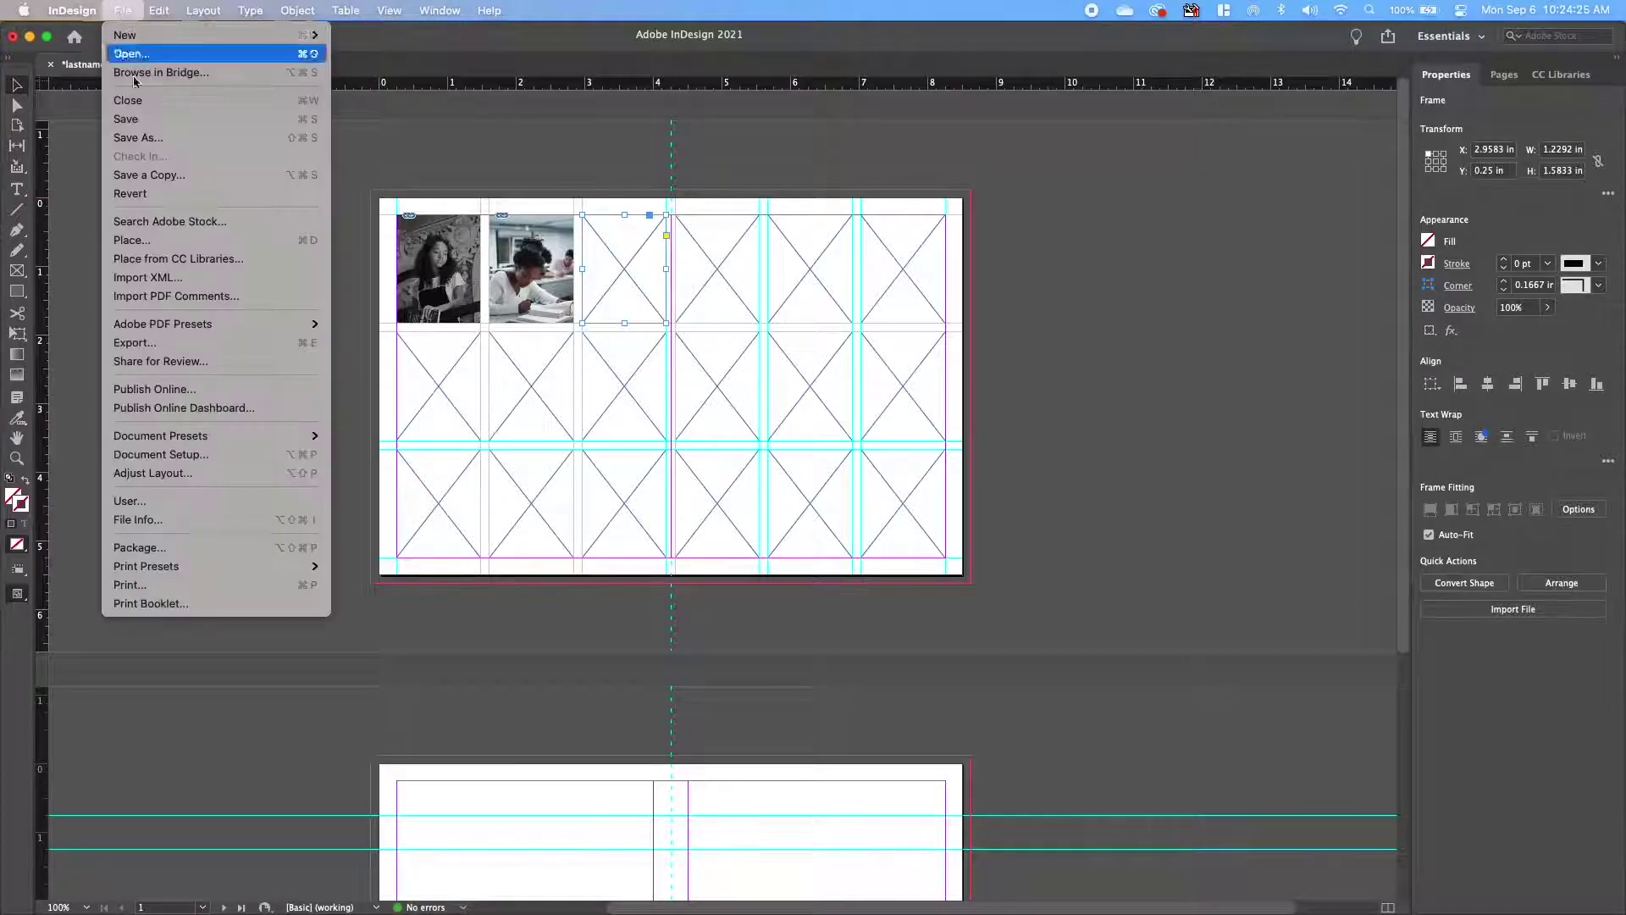
click(202, 243)
click(631, 274)
click(1122, 504)
Place 4.jpg through 8.png in order into the rest of the top row and the first two frames of the middle row.
click(714, 271)
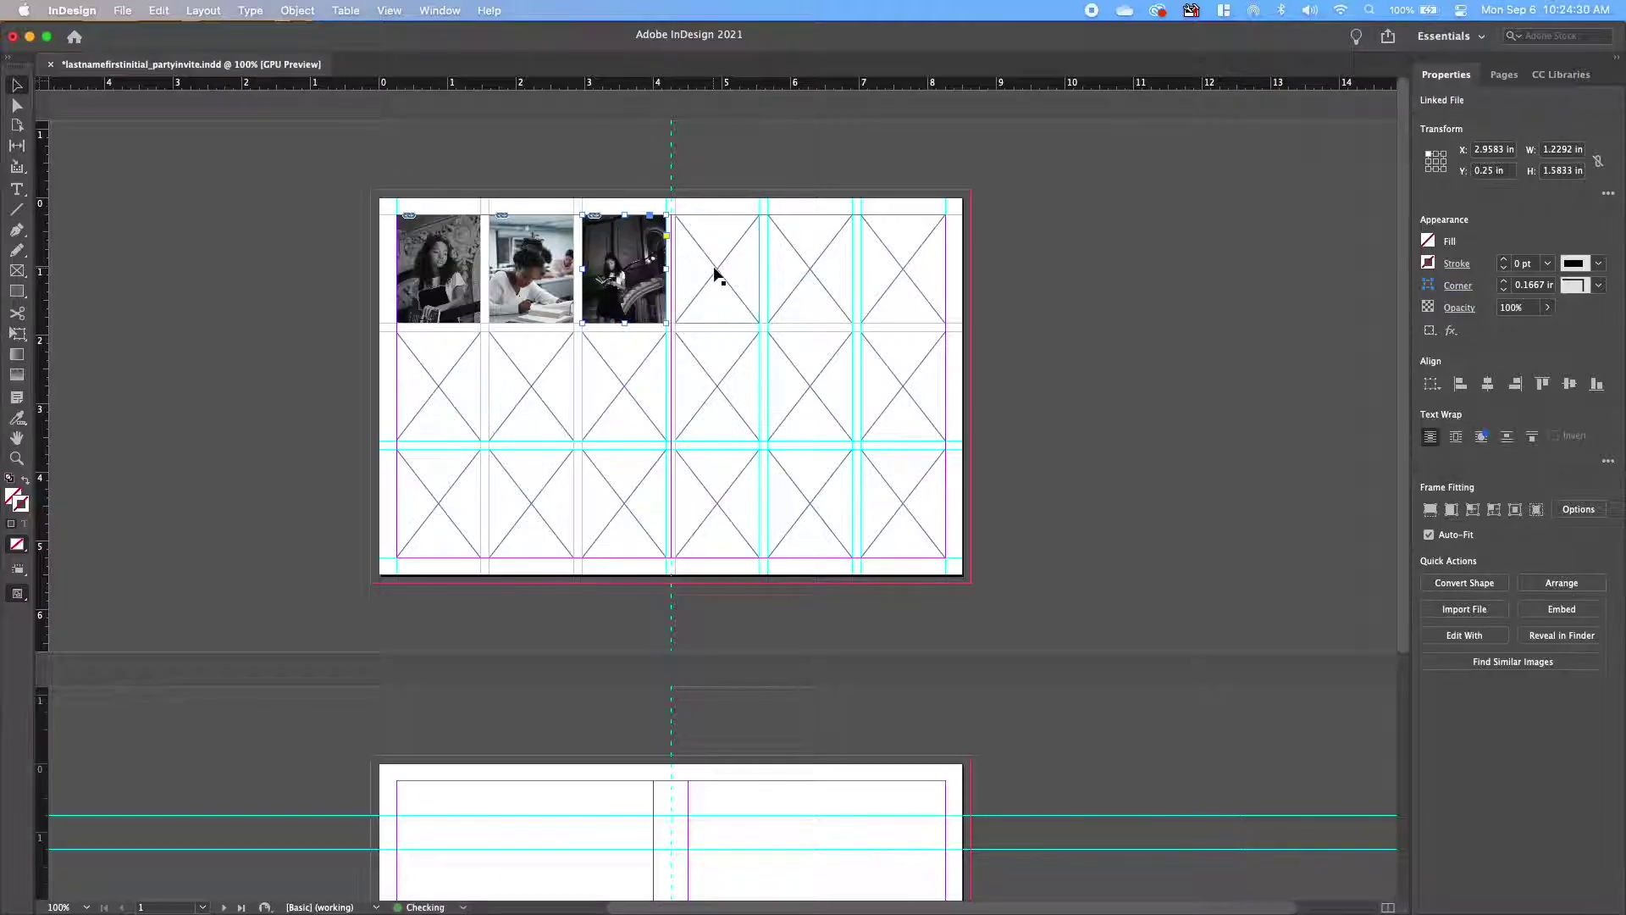
key(super+d)
click(1122, 503)
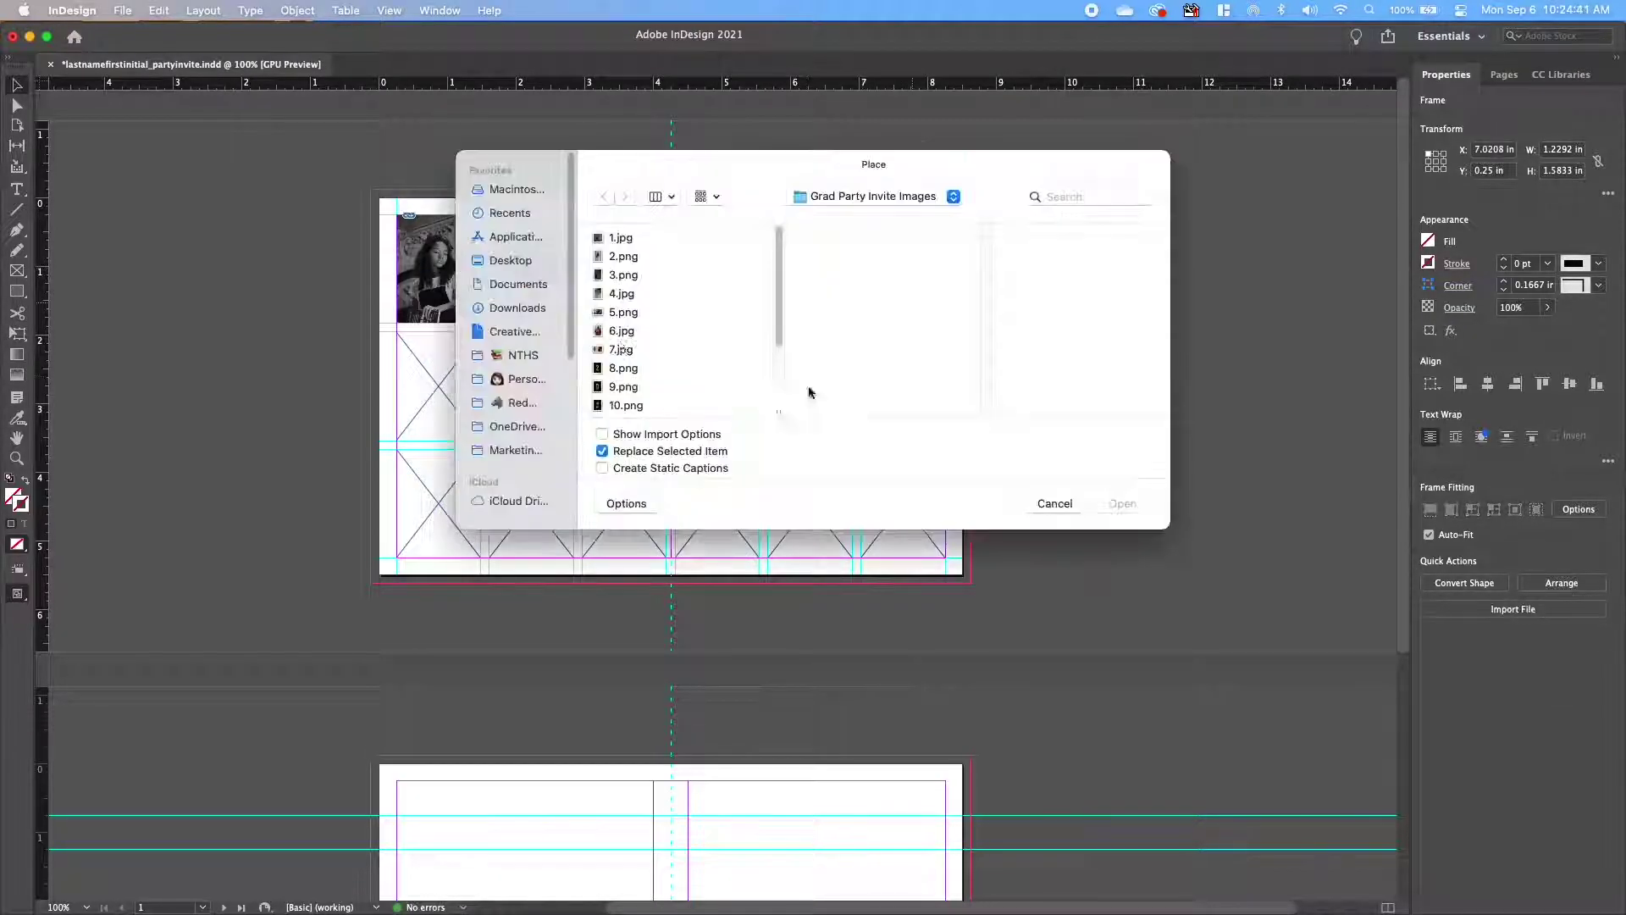
click(675, 349)
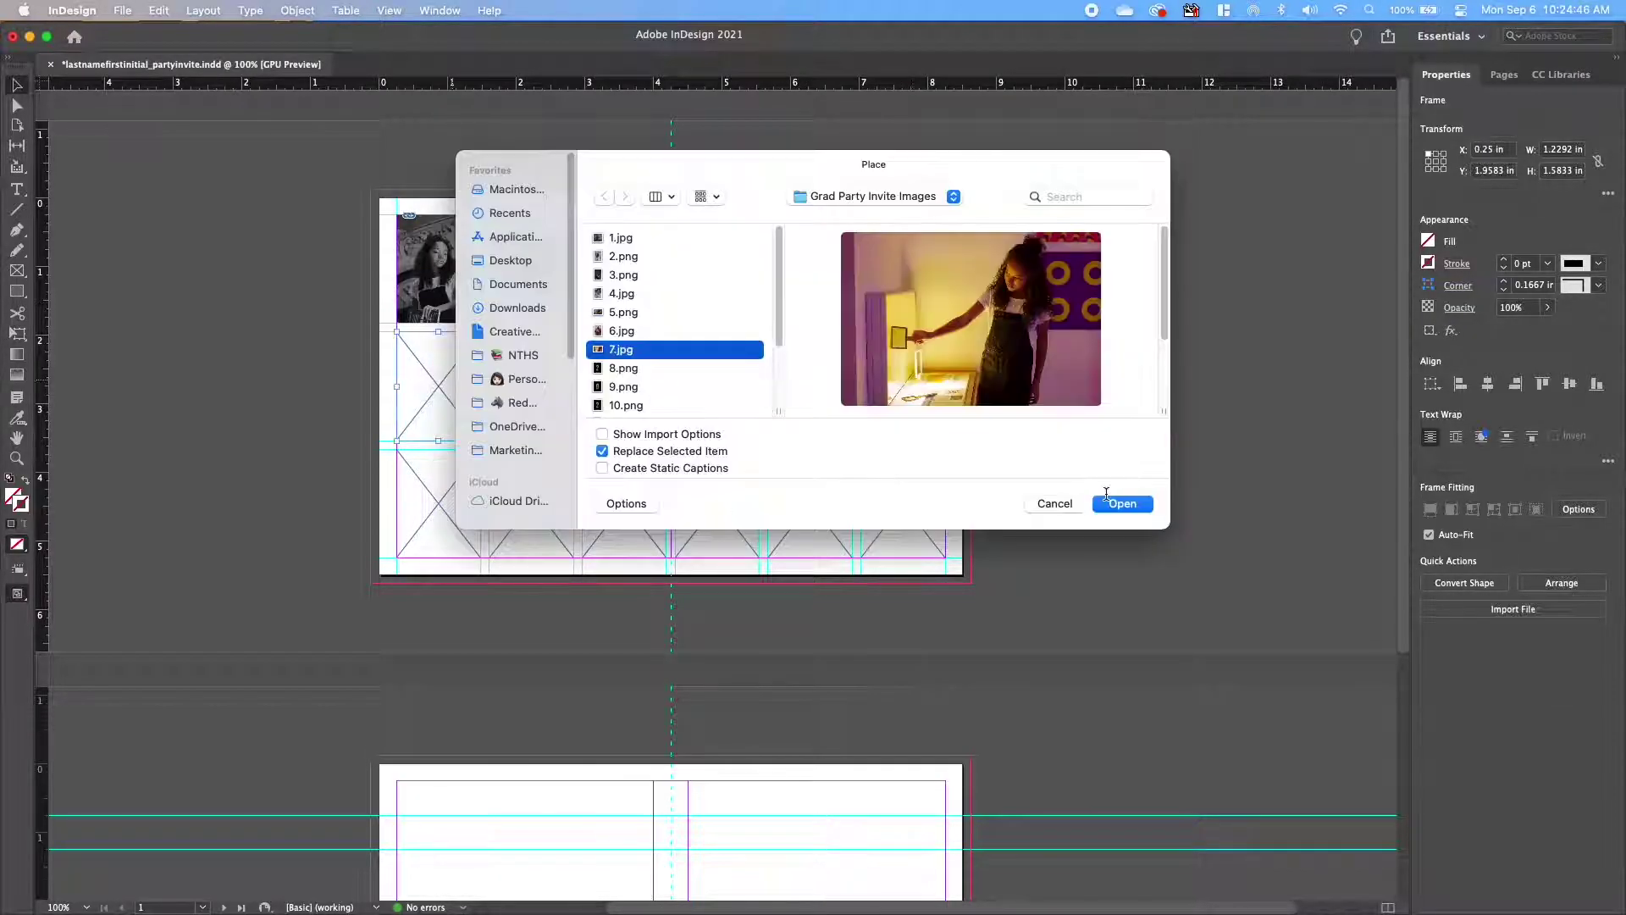
click(1122, 504)
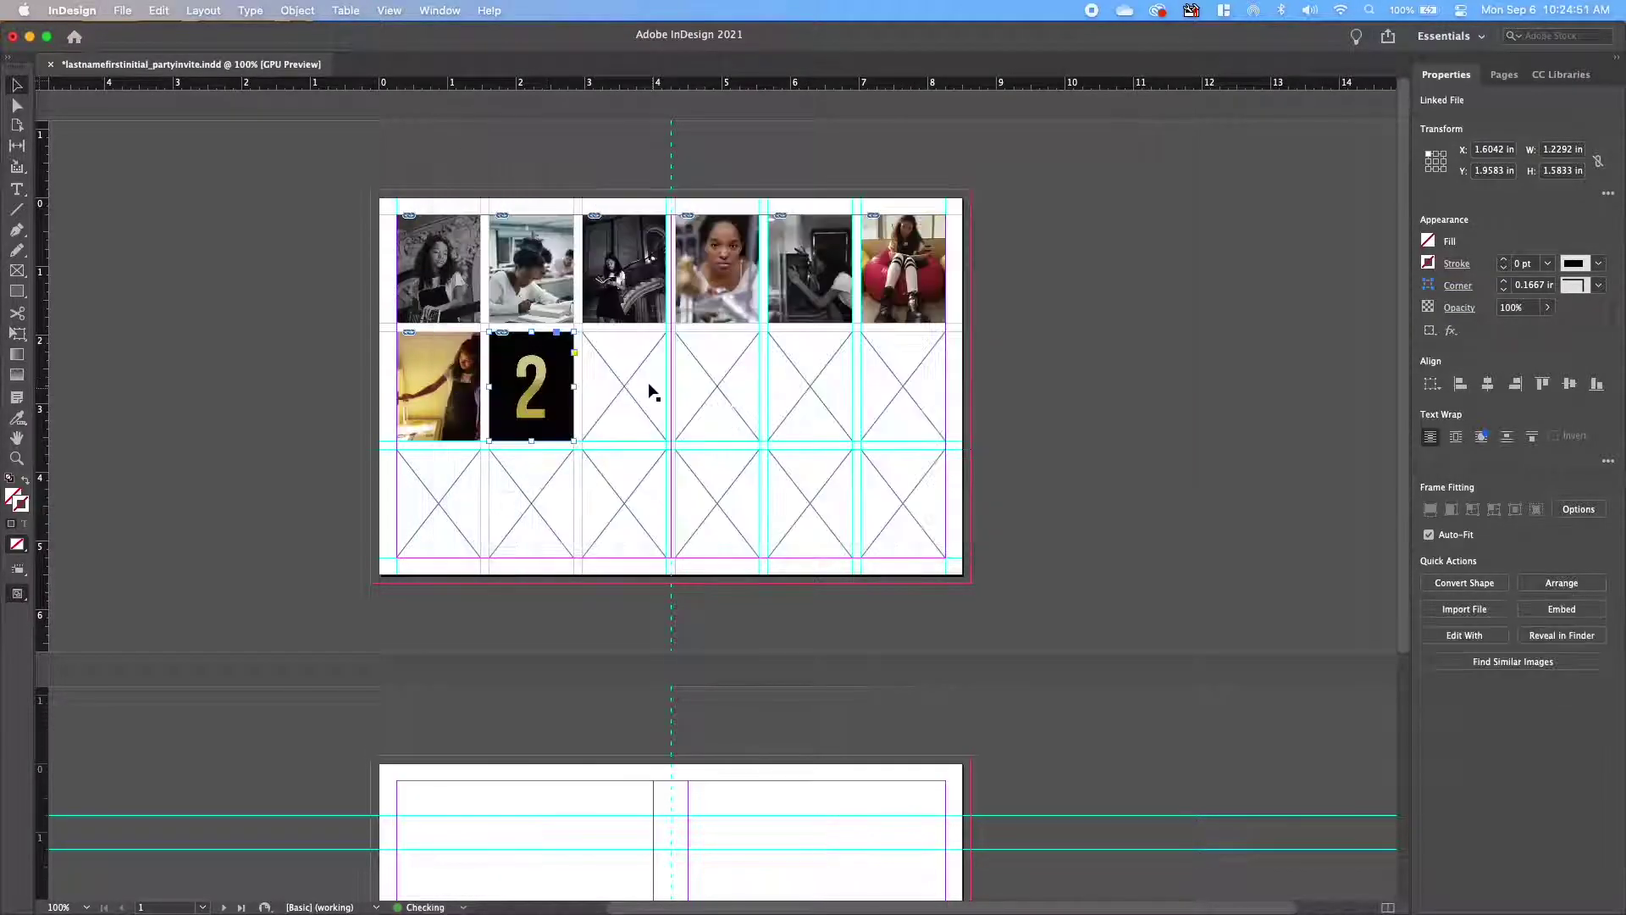
Place 9.png through 18.jpg in order into the remaining empty frames of the middle and bottom rows on page 1.
key(super+d)
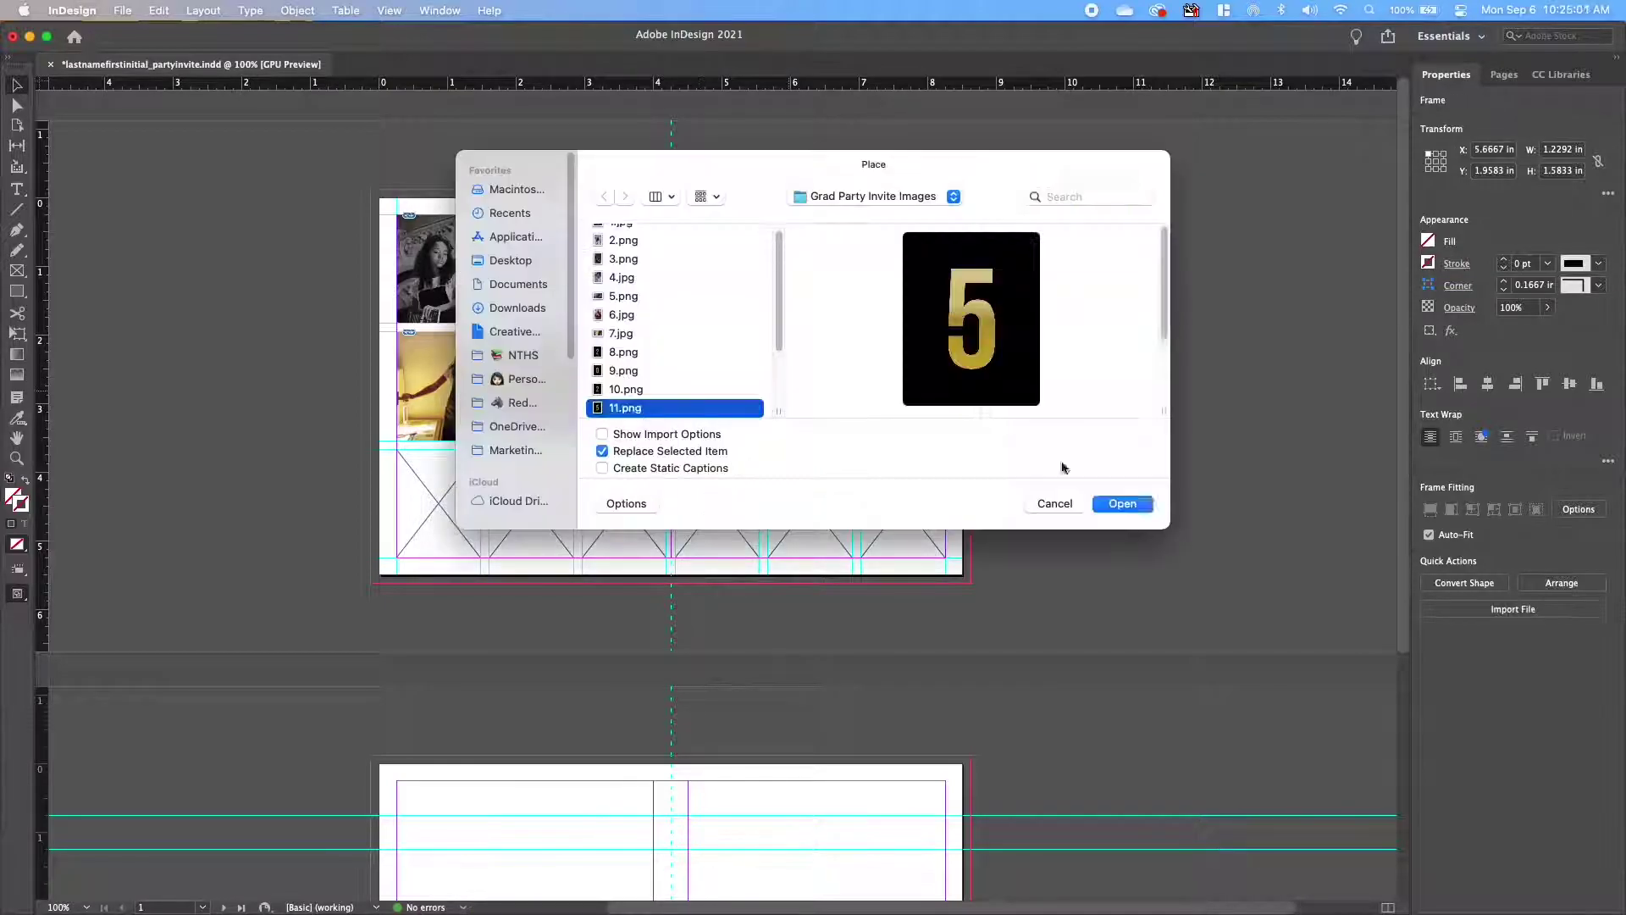
click(626, 303)
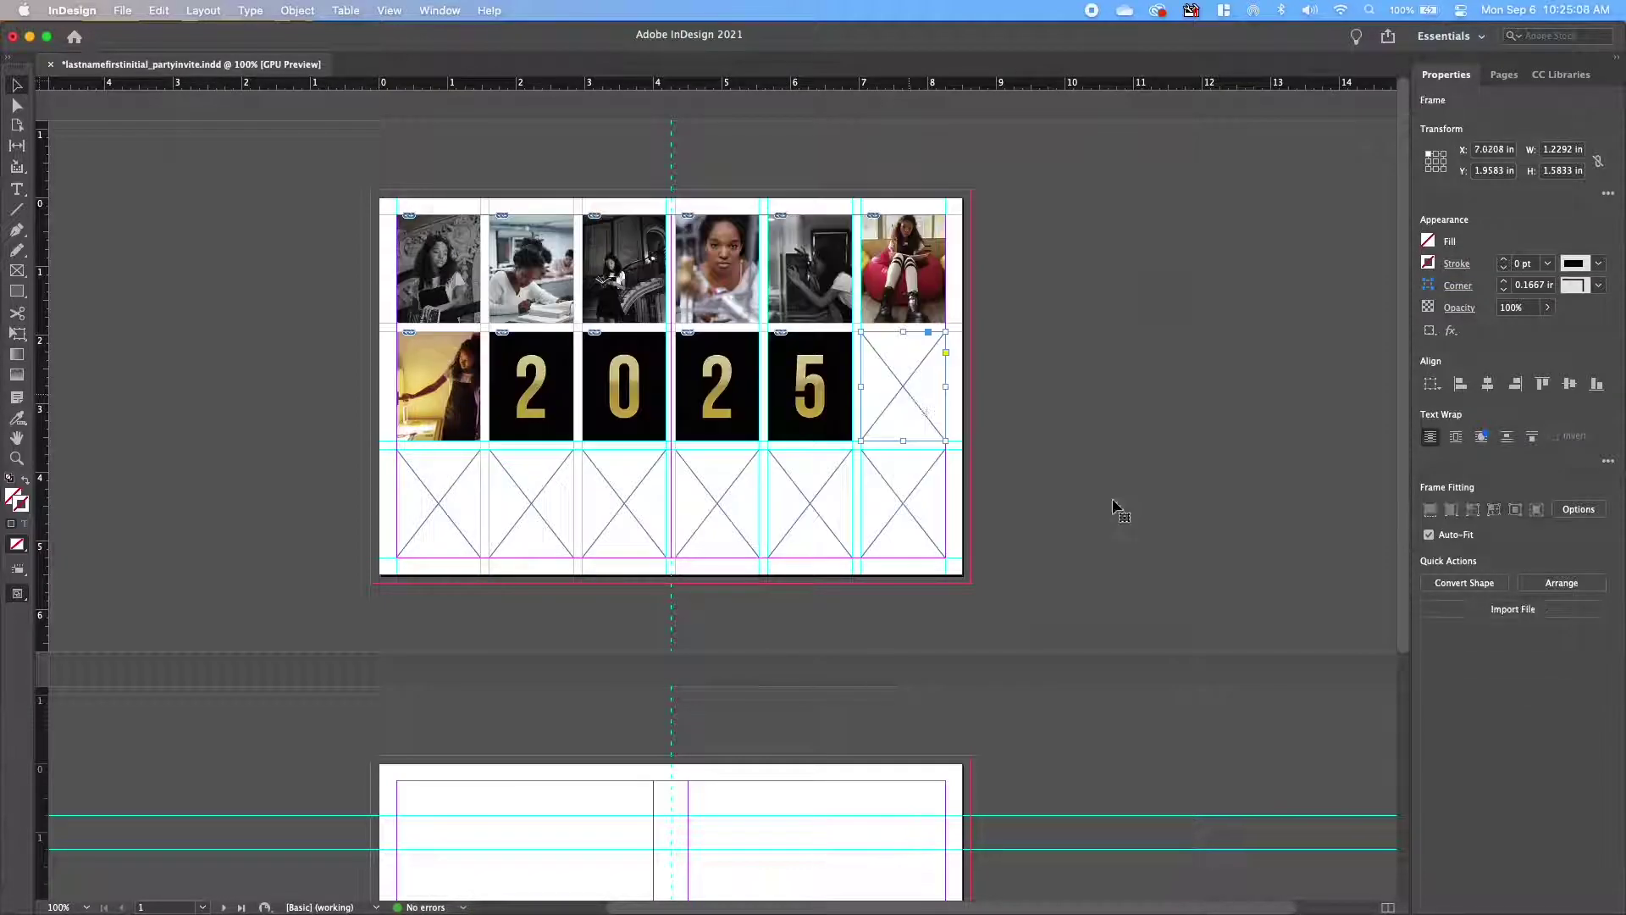
click(1112, 503)
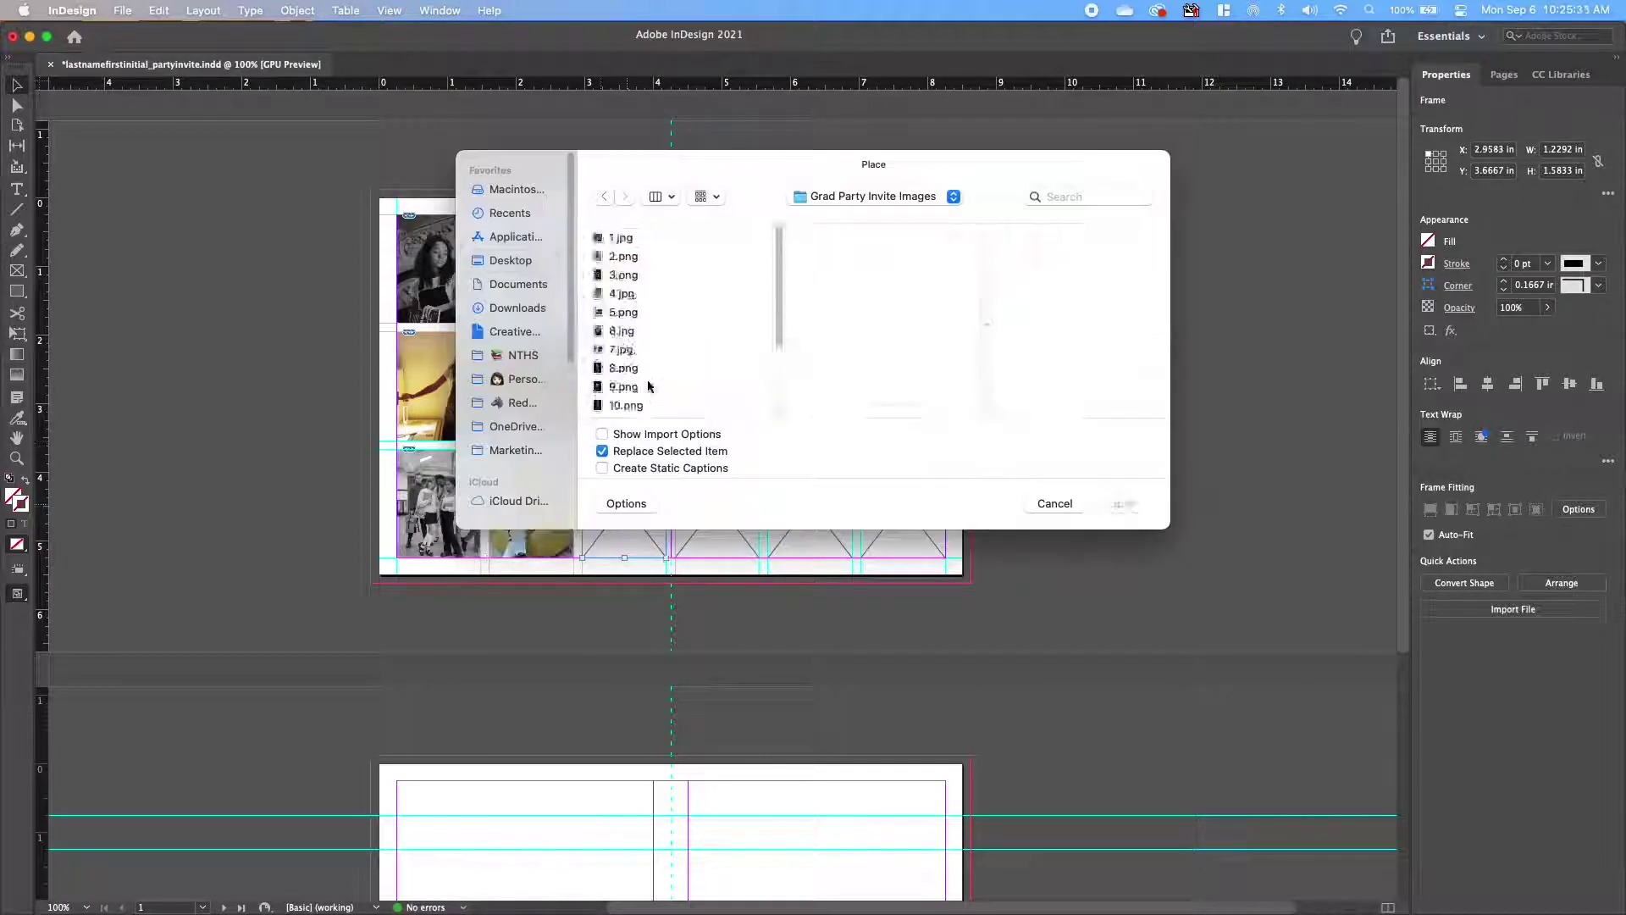
scroll(675, 382, down, 2)
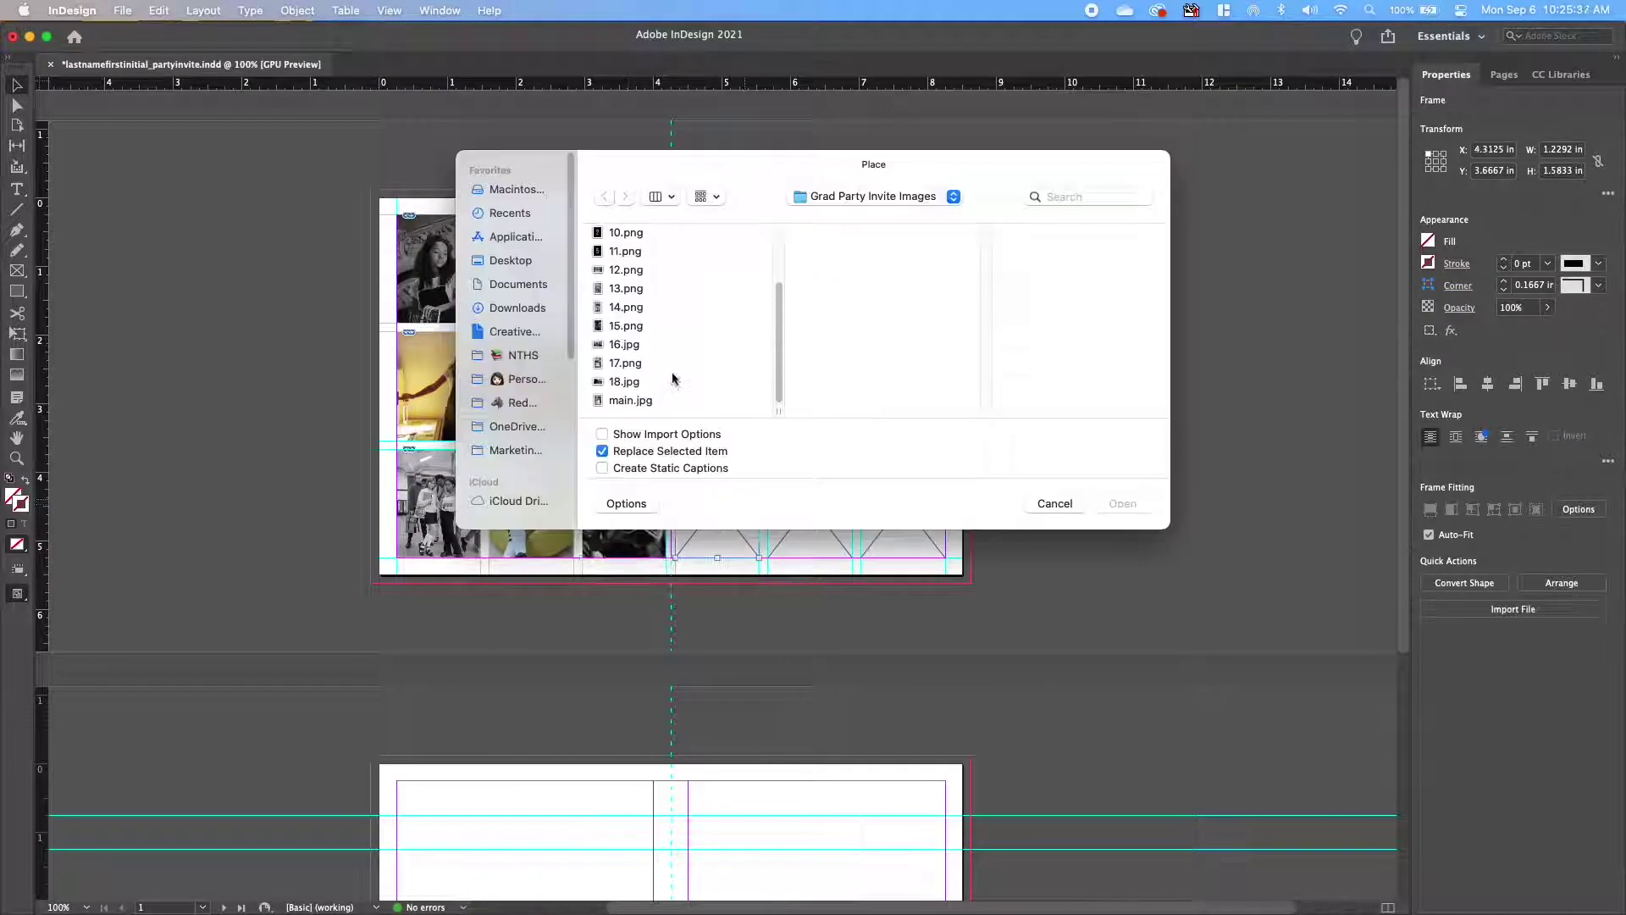
click(675, 381)
click(1118, 503)
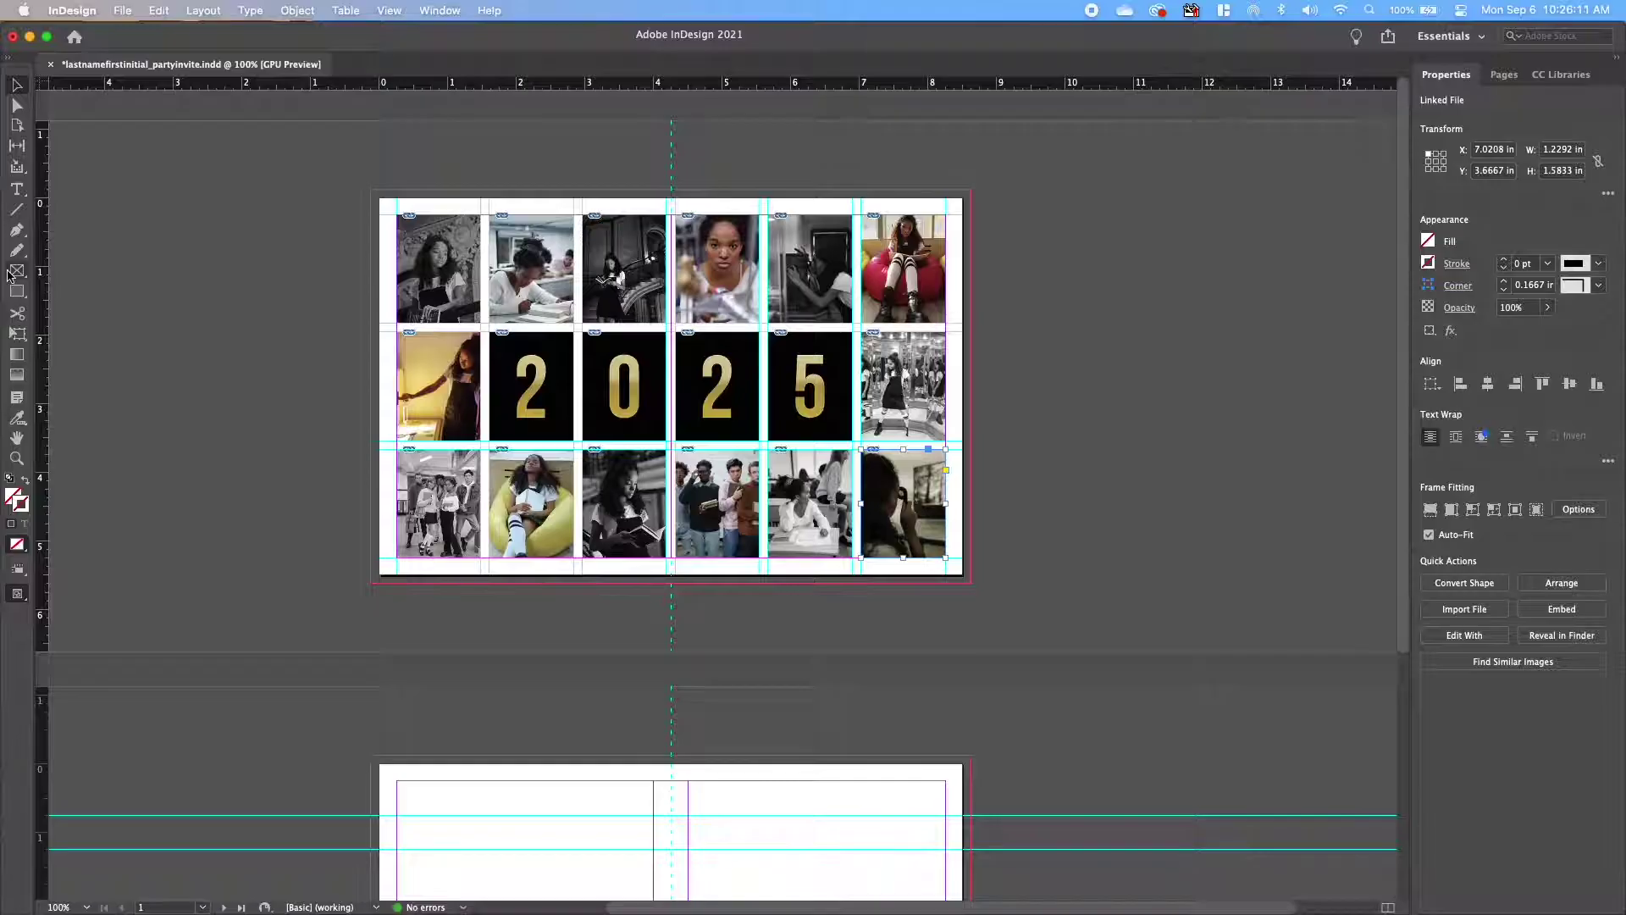
Preview page 1 without guides and frame edges, toggling between Preview and Normal view and ending in Normal.
click(17, 595)
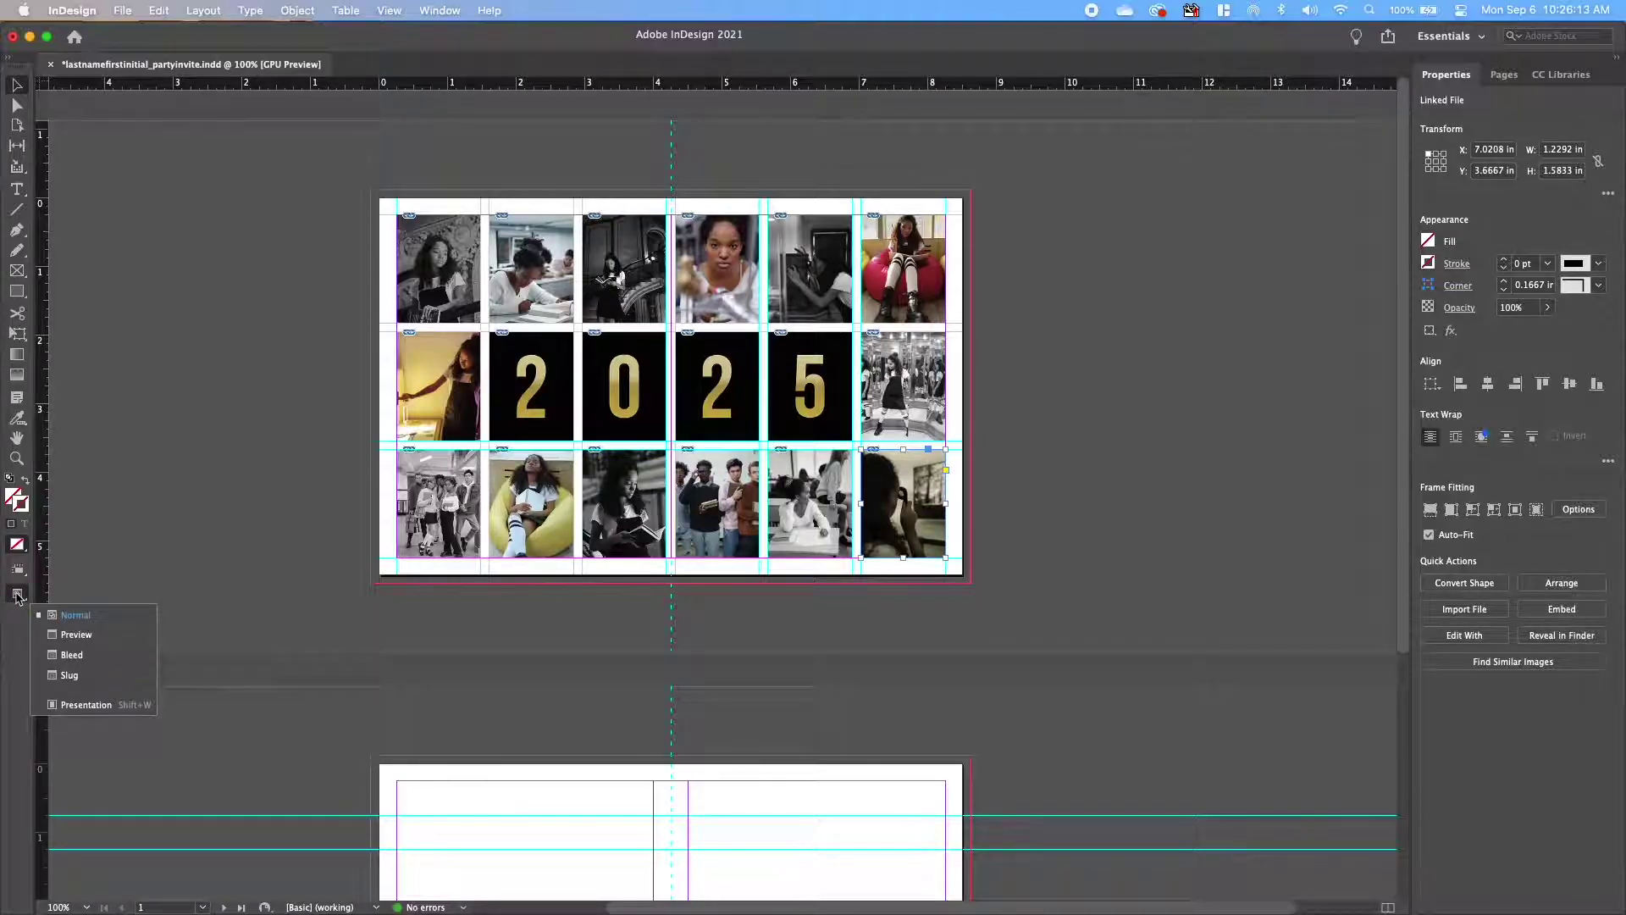
click(76, 635)
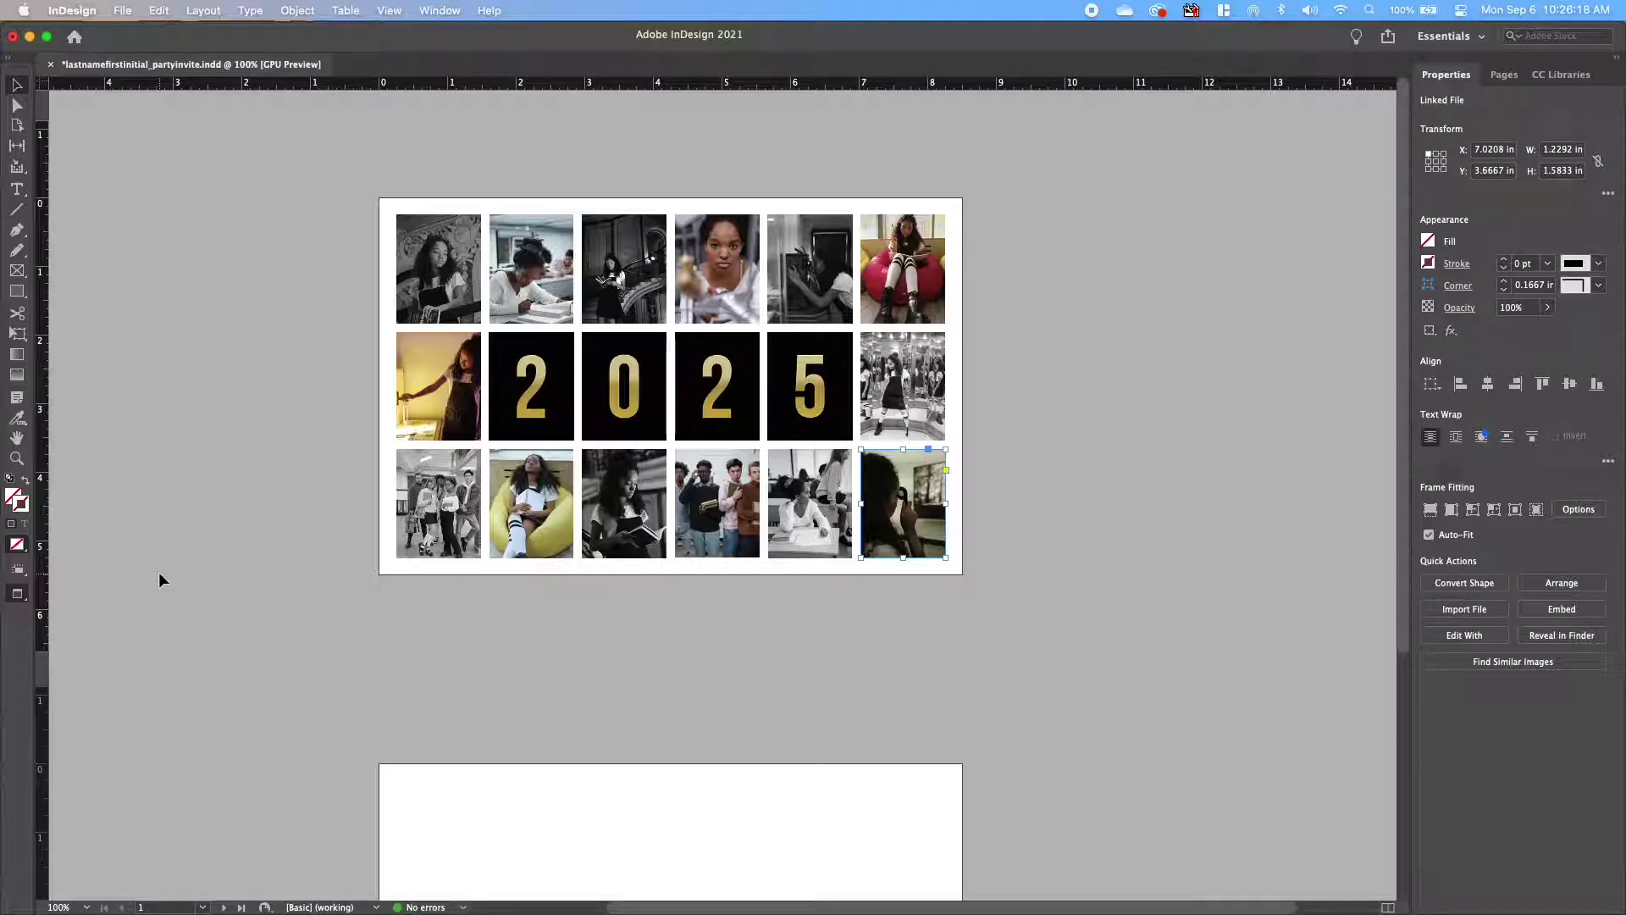
key(w)
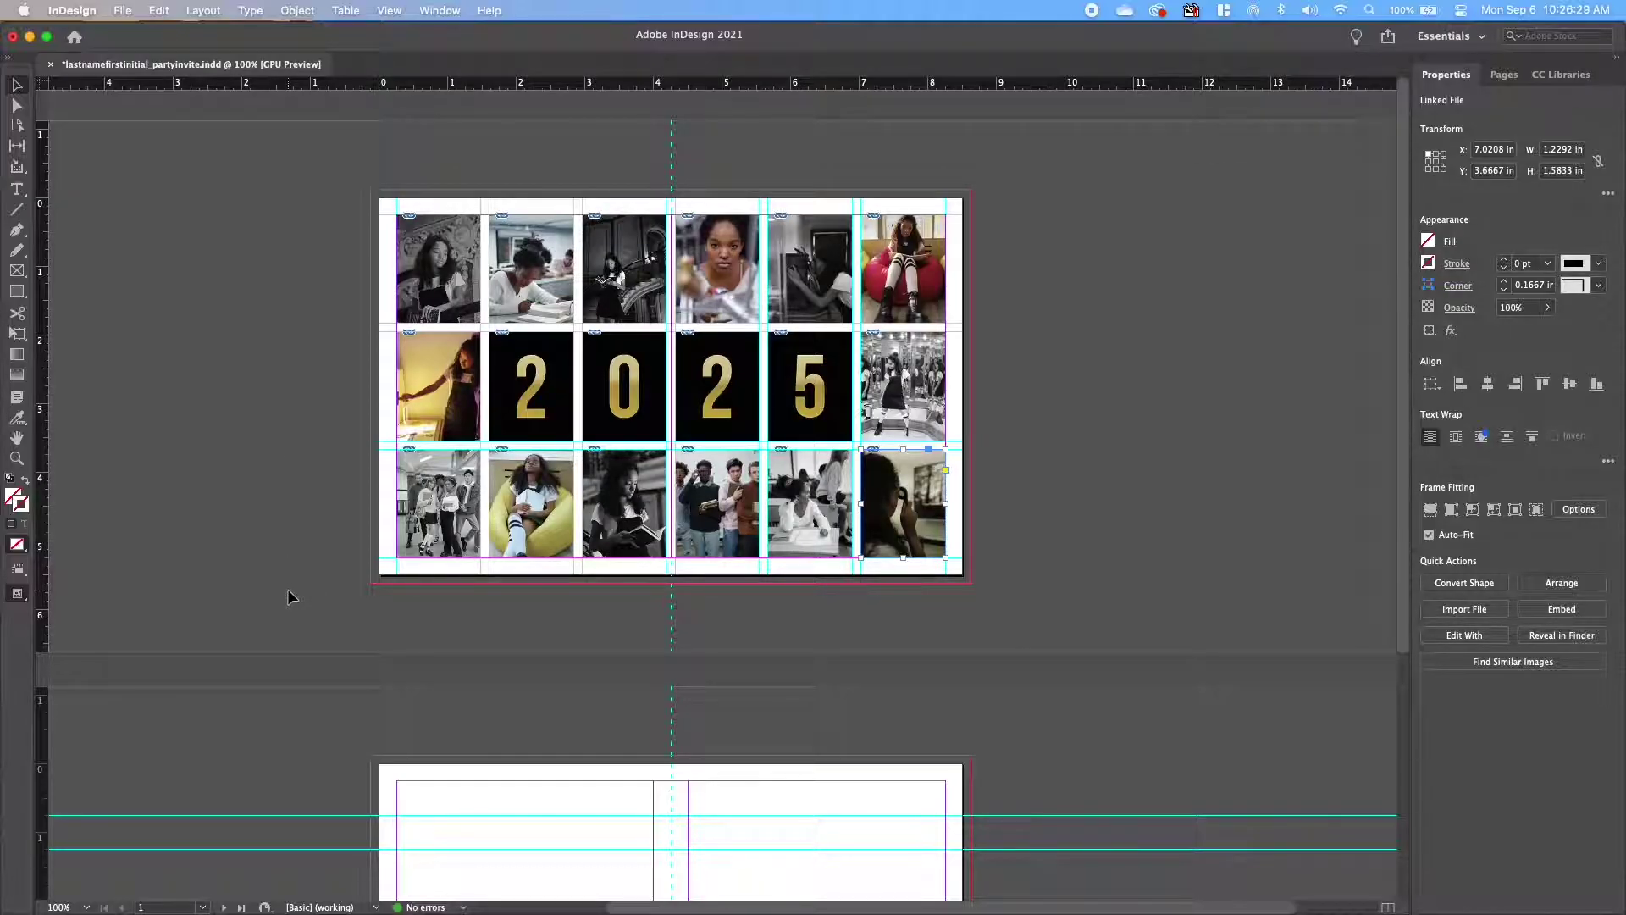
key(w)
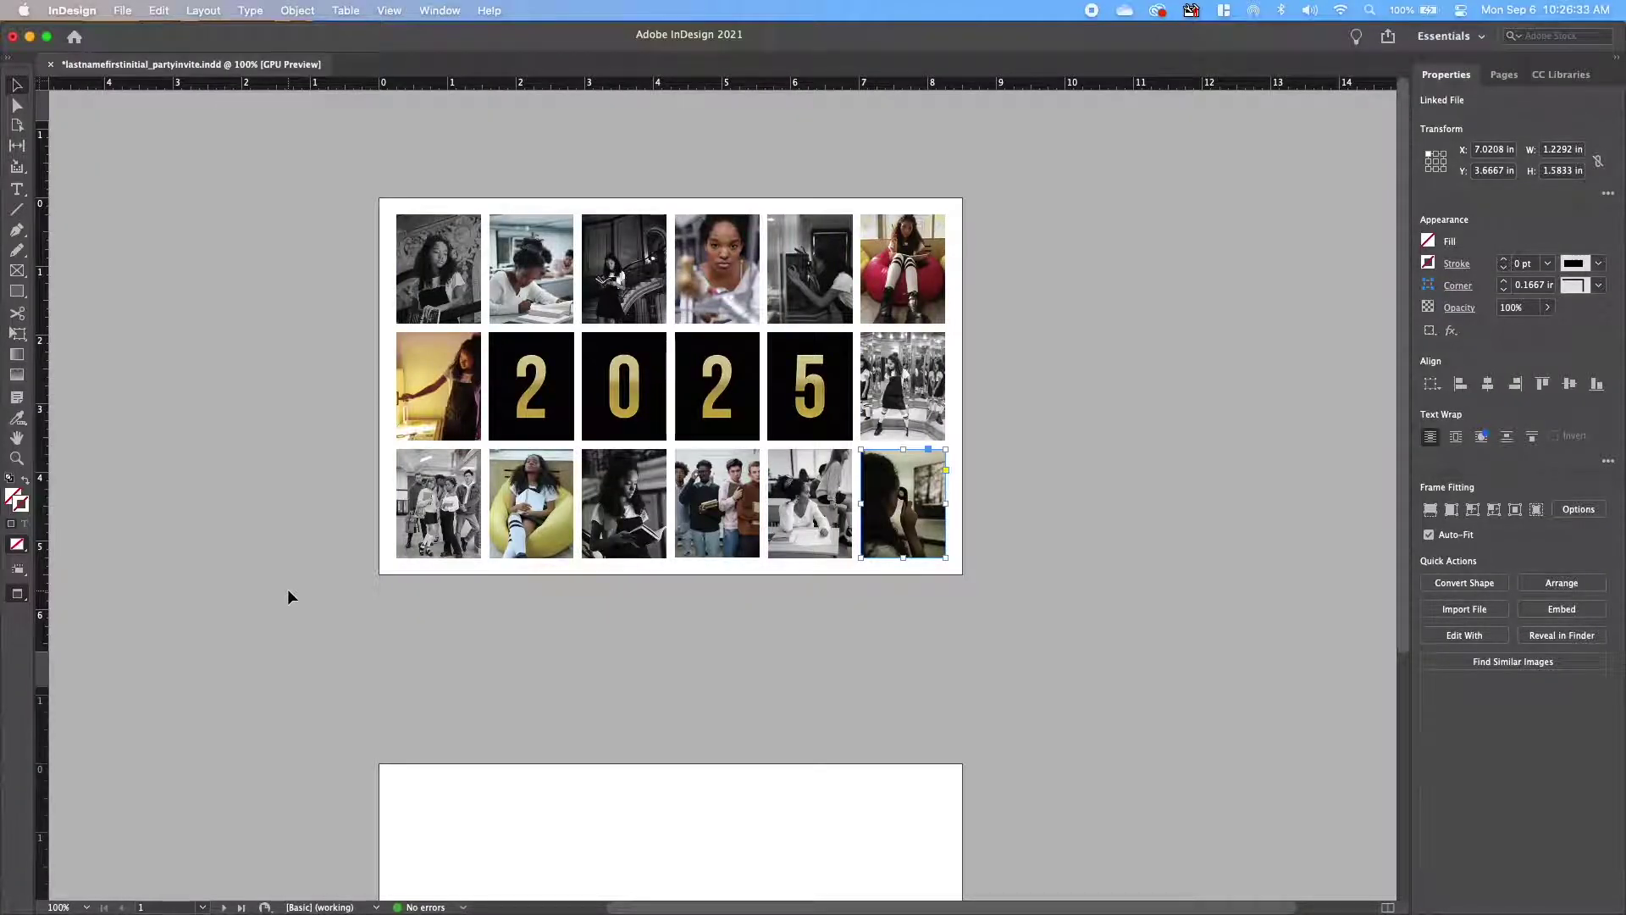
key(w)
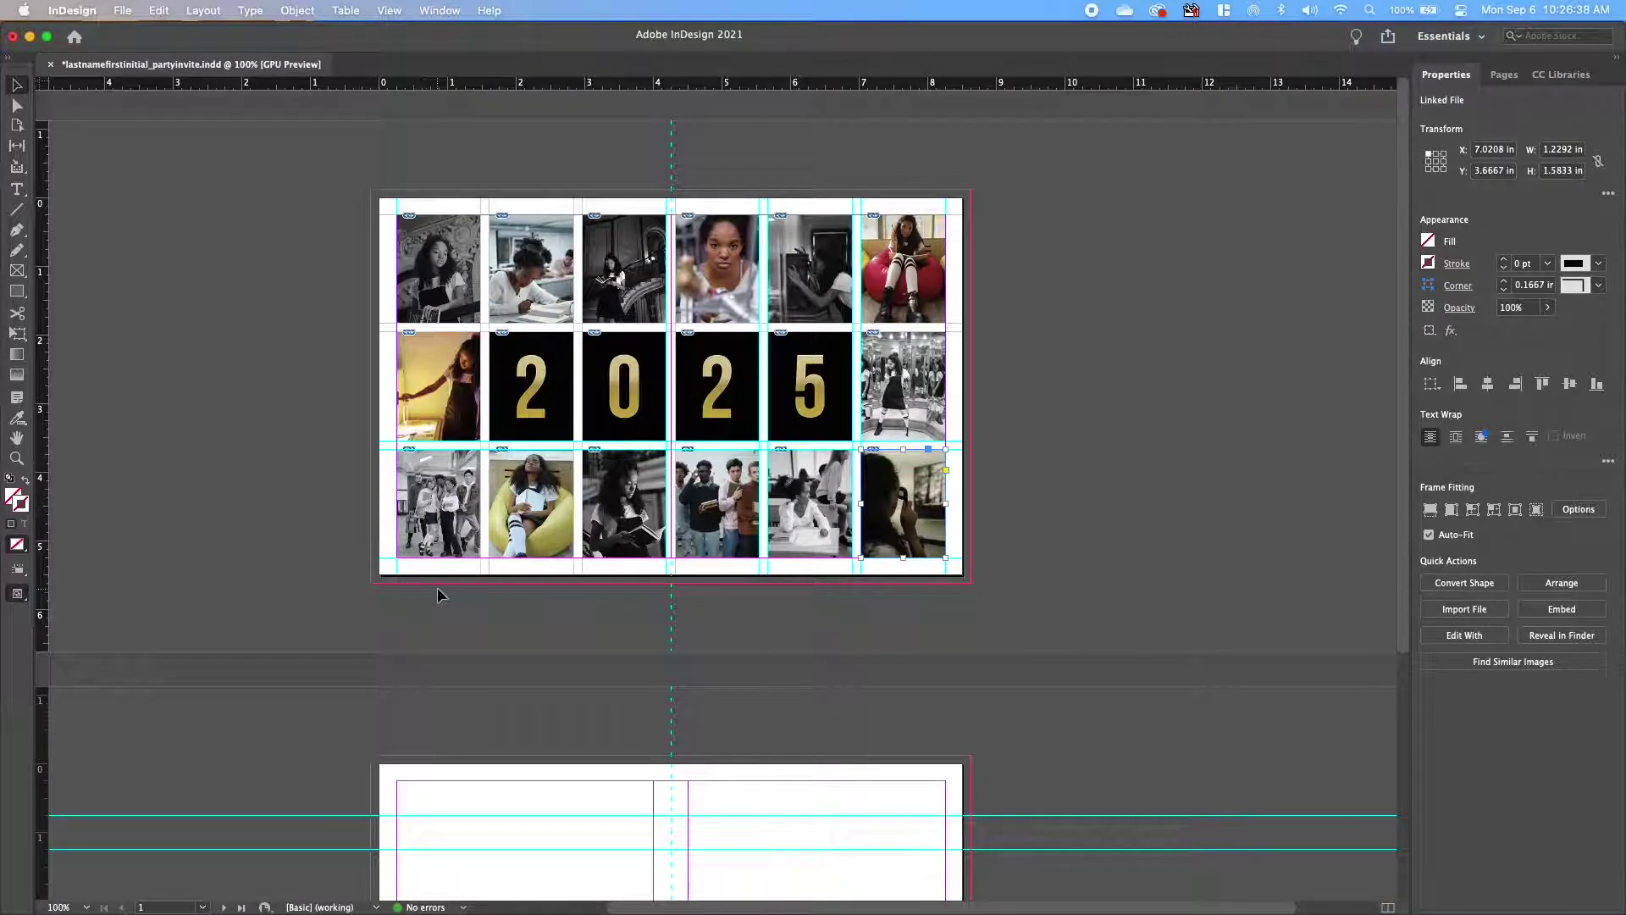
Enlarge the photo inside the first bottom-row frame to about 3.56 x 5.34 in and reposition it to show the group's faces.
click(452, 622)
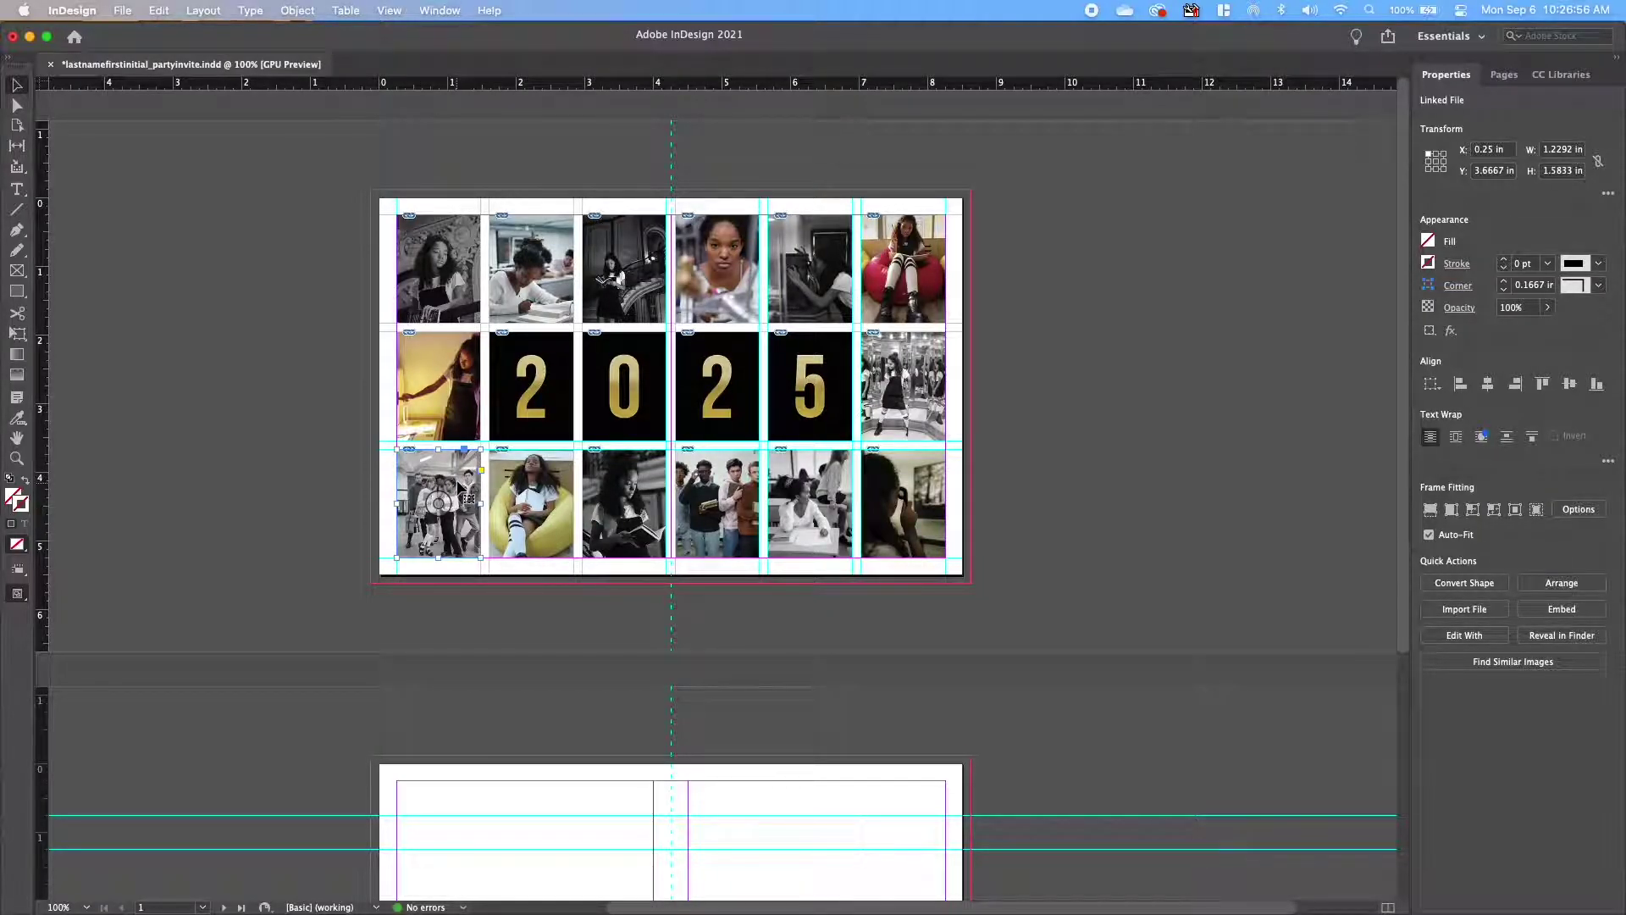
click(438, 504)
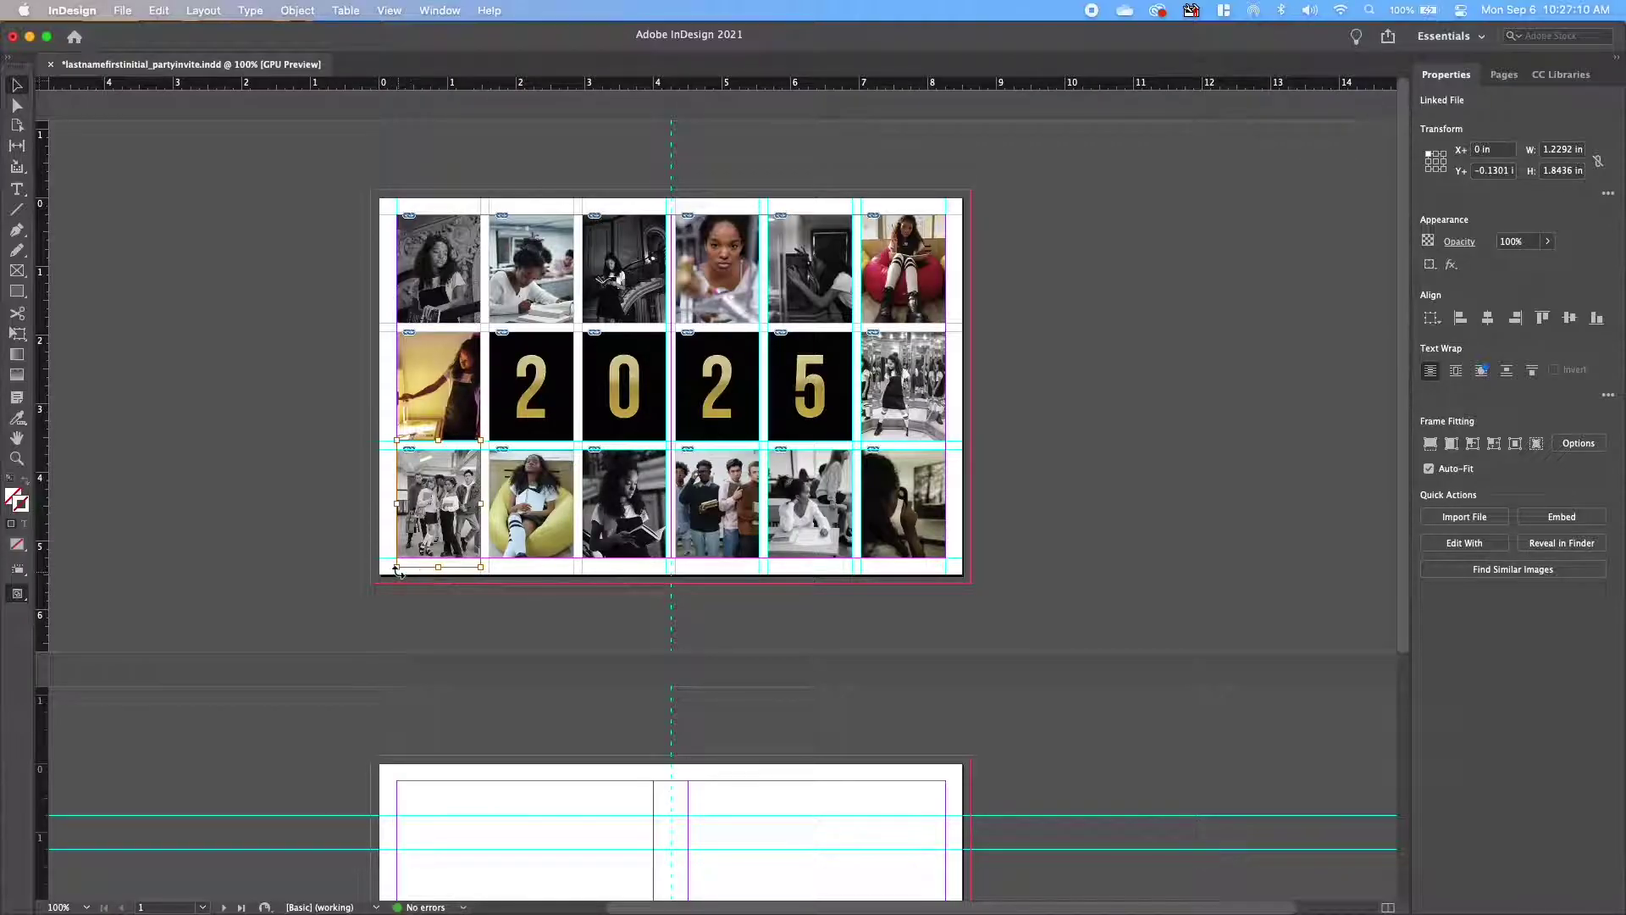
drag(398, 567, 322, 678)
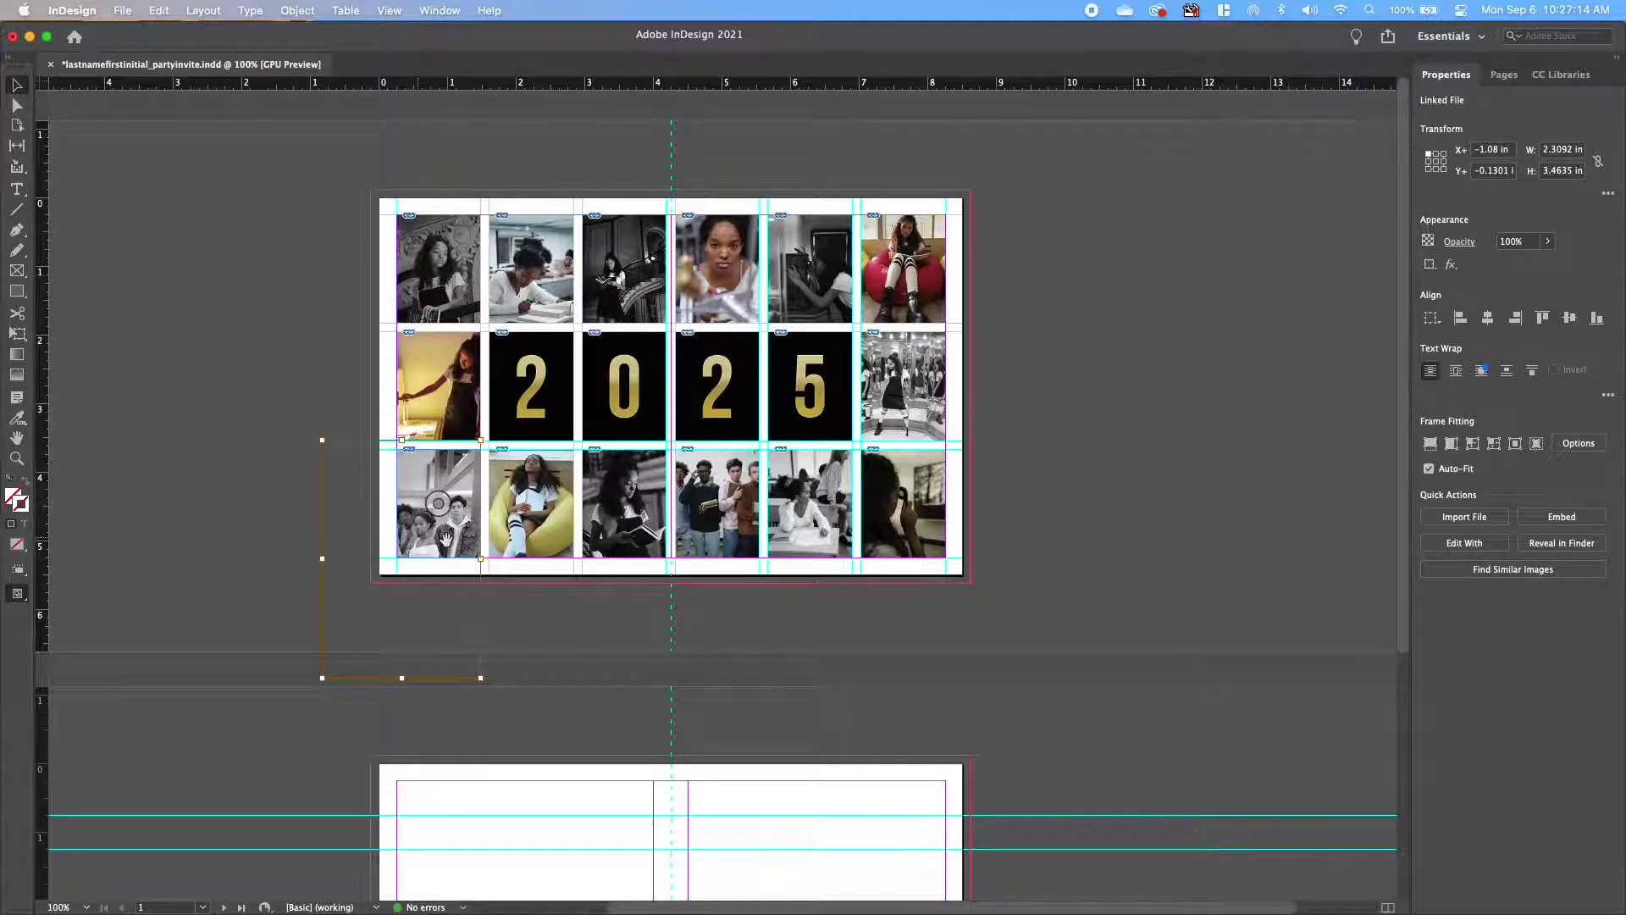
mouse_move(434, 531)
mouse_down()
mouse_move(464, 499)
mouse_move(432, 528)
mouse_up()
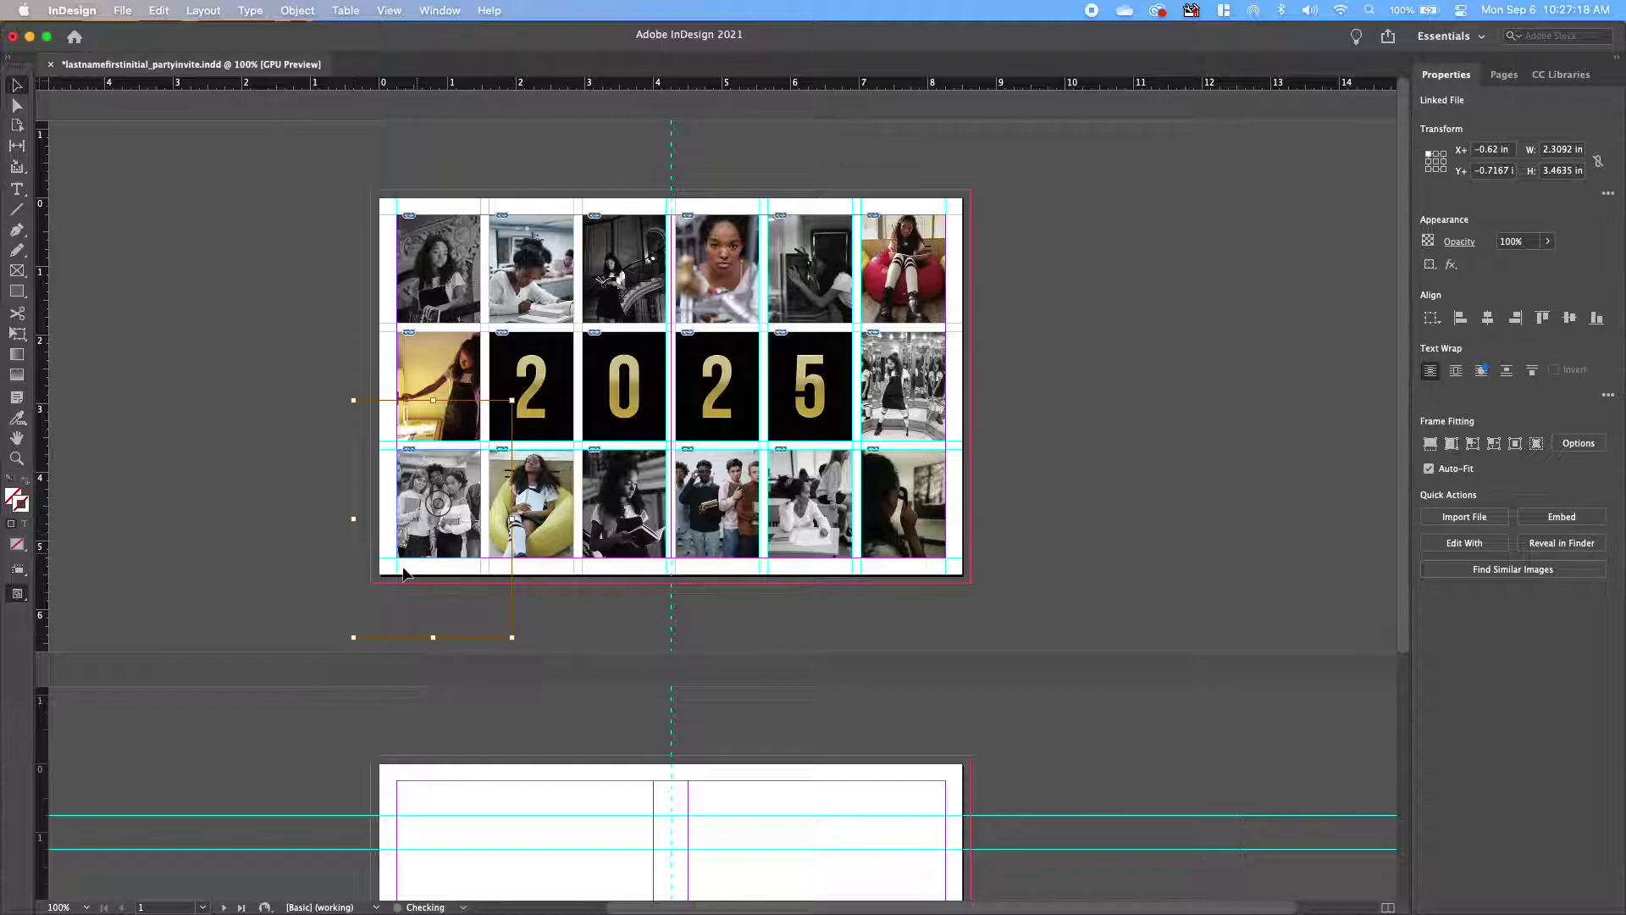
drag(352, 639, 305, 709)
drag(412, 534, 442, 512)
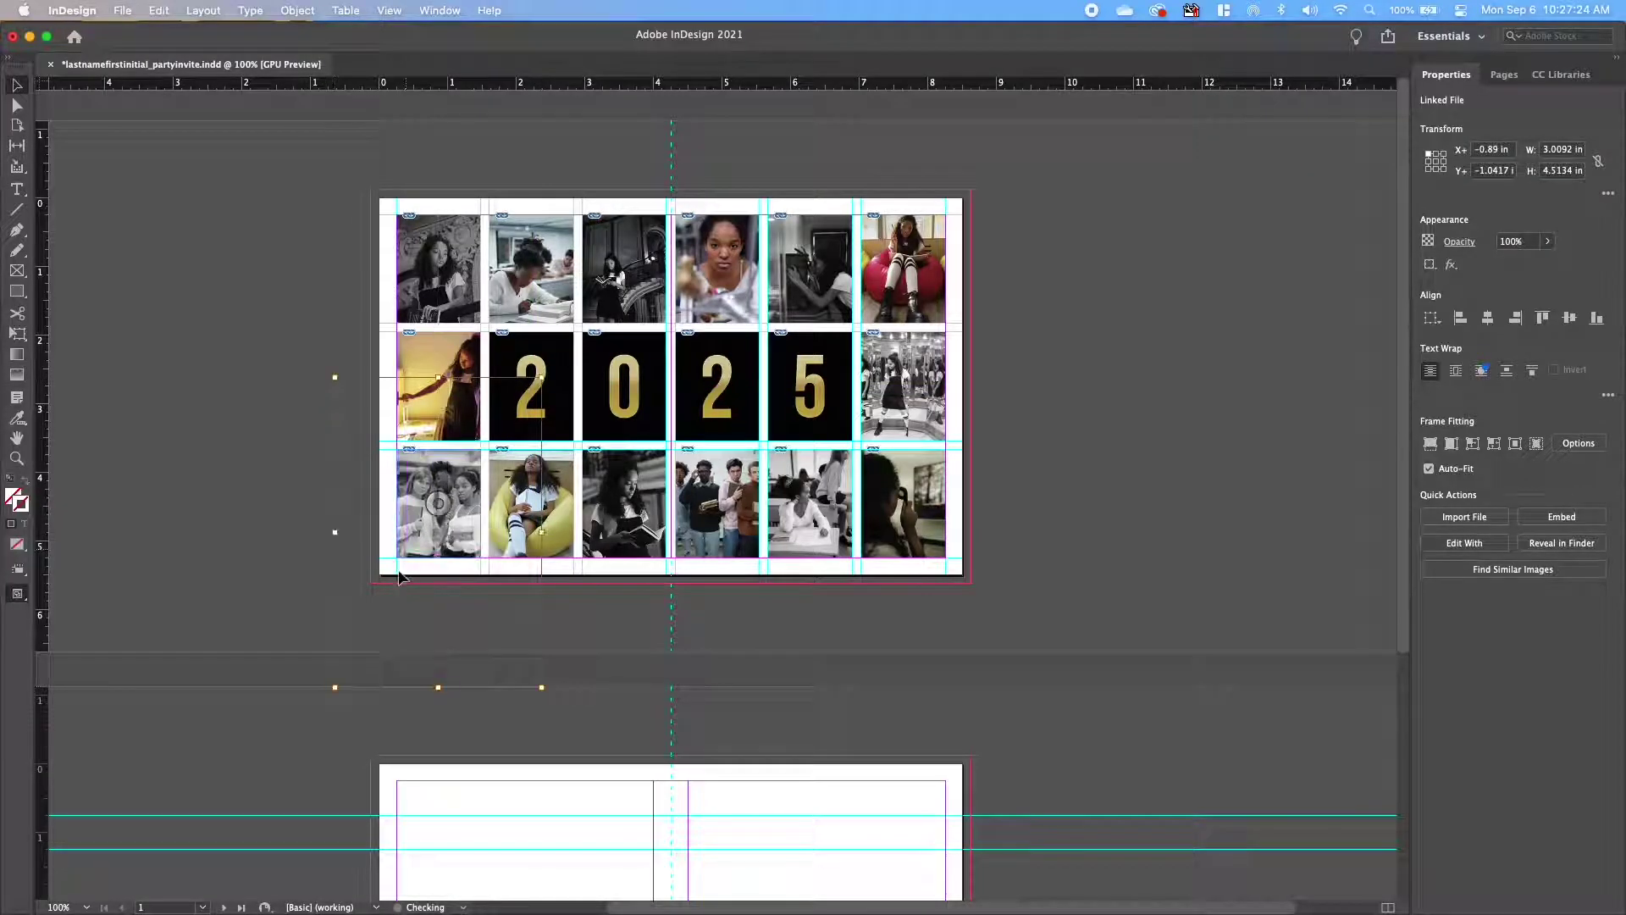
drag(336, 687, 298, 717)
drag(438, 543, 441, 529)
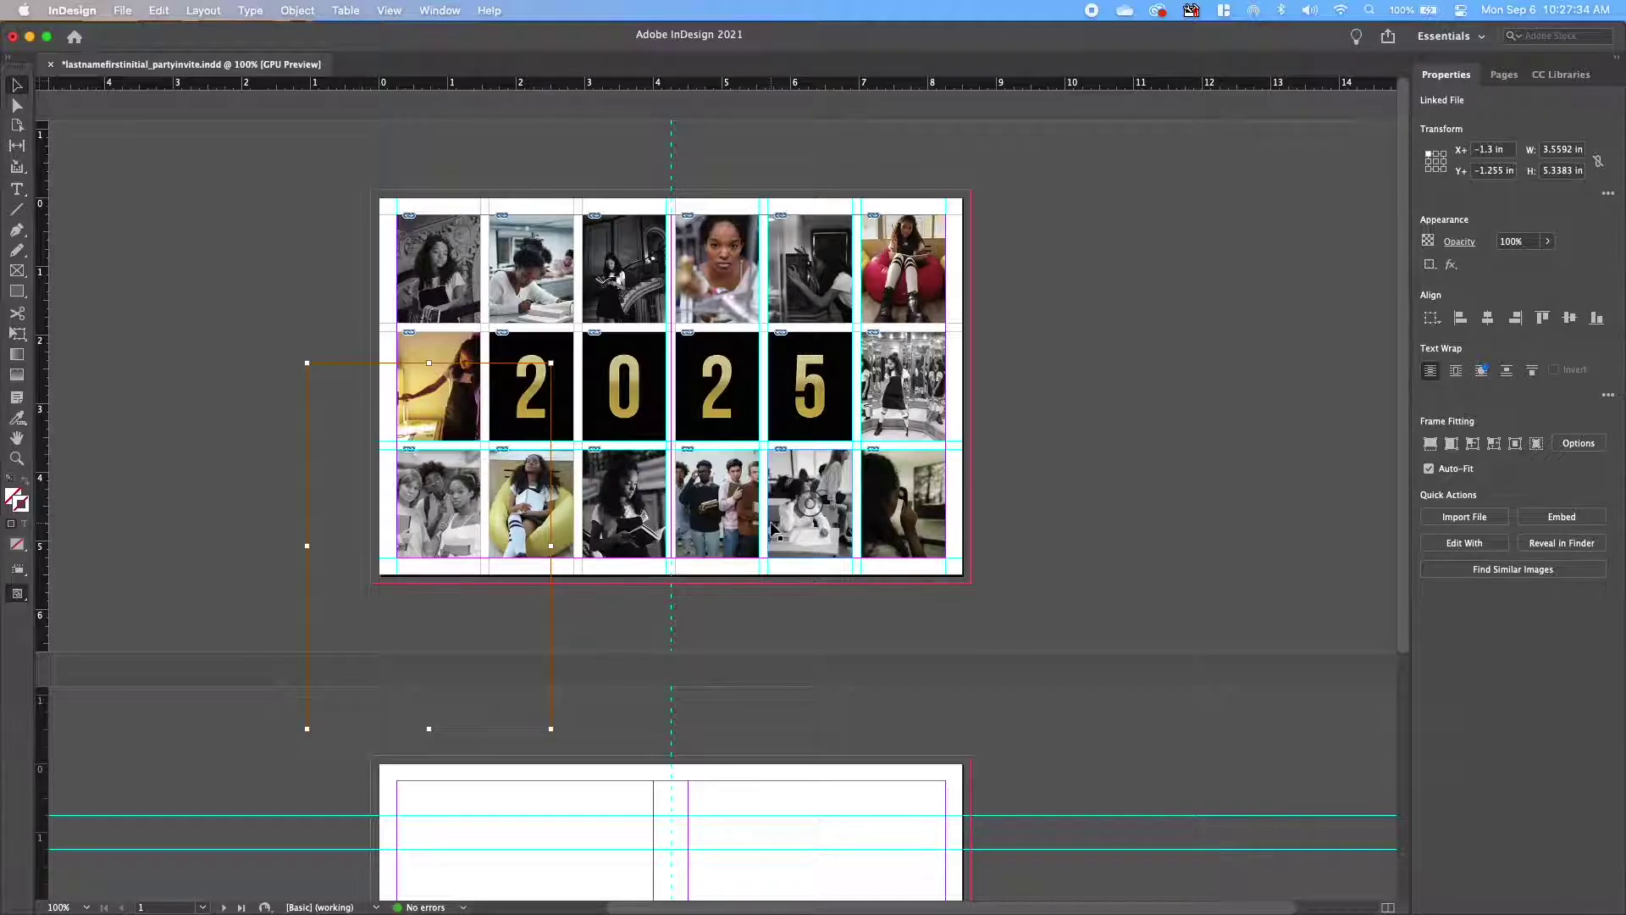
Enlarge the photo inside the fourth bottom-row frame to about 6.42 x 4.28 in and reposition it around the woman in white.
click(744, 488)
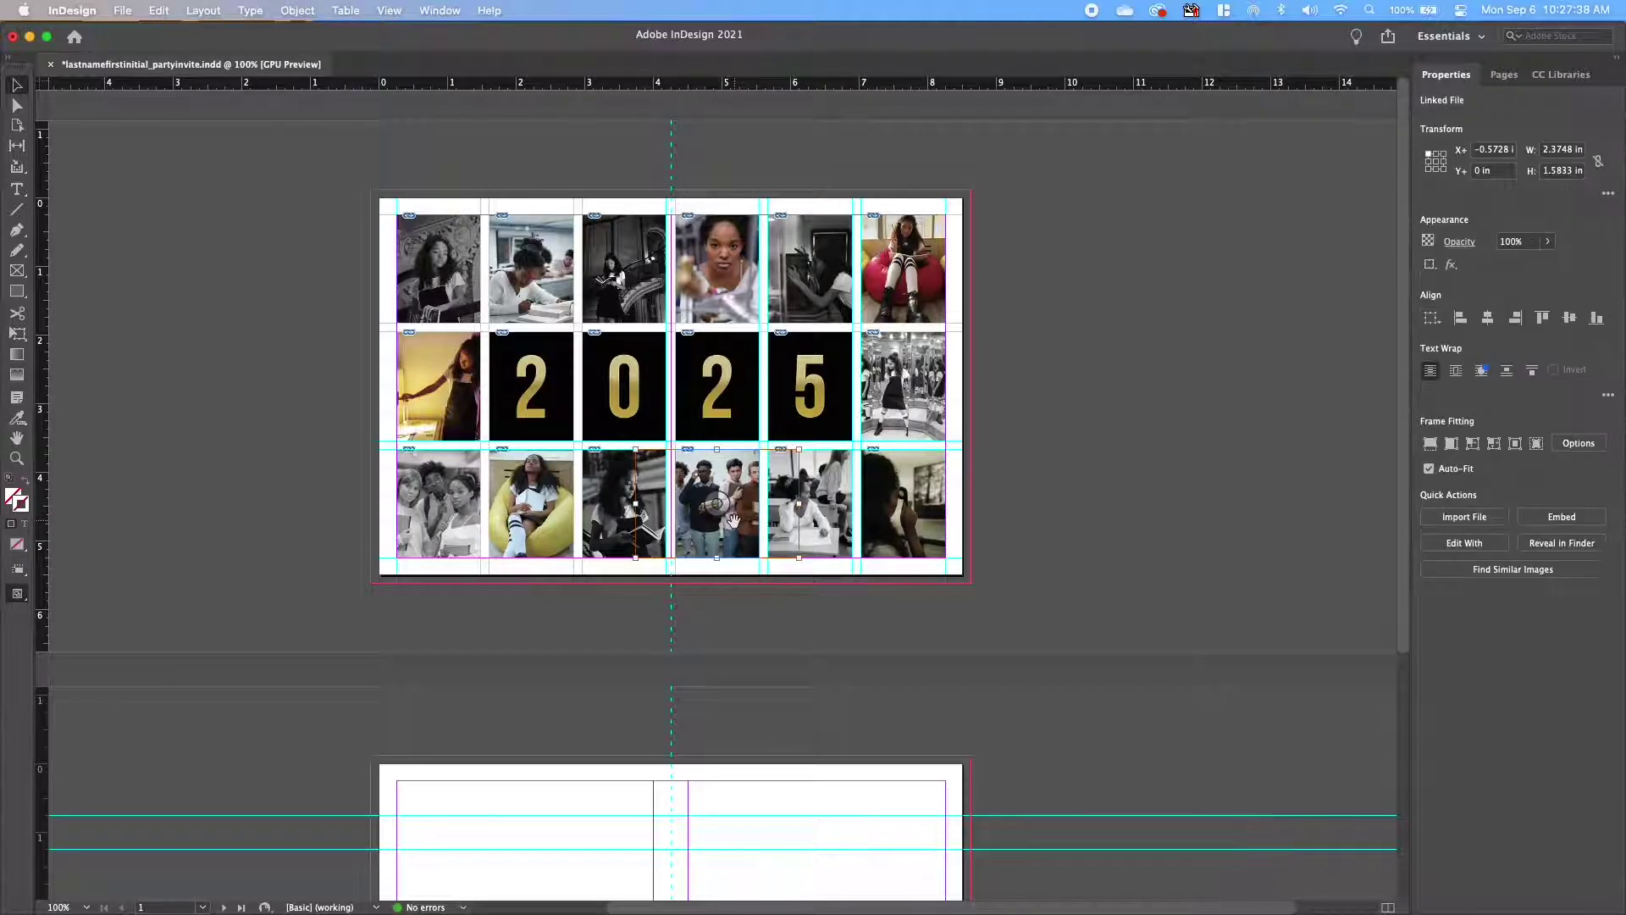
click(246, 317)
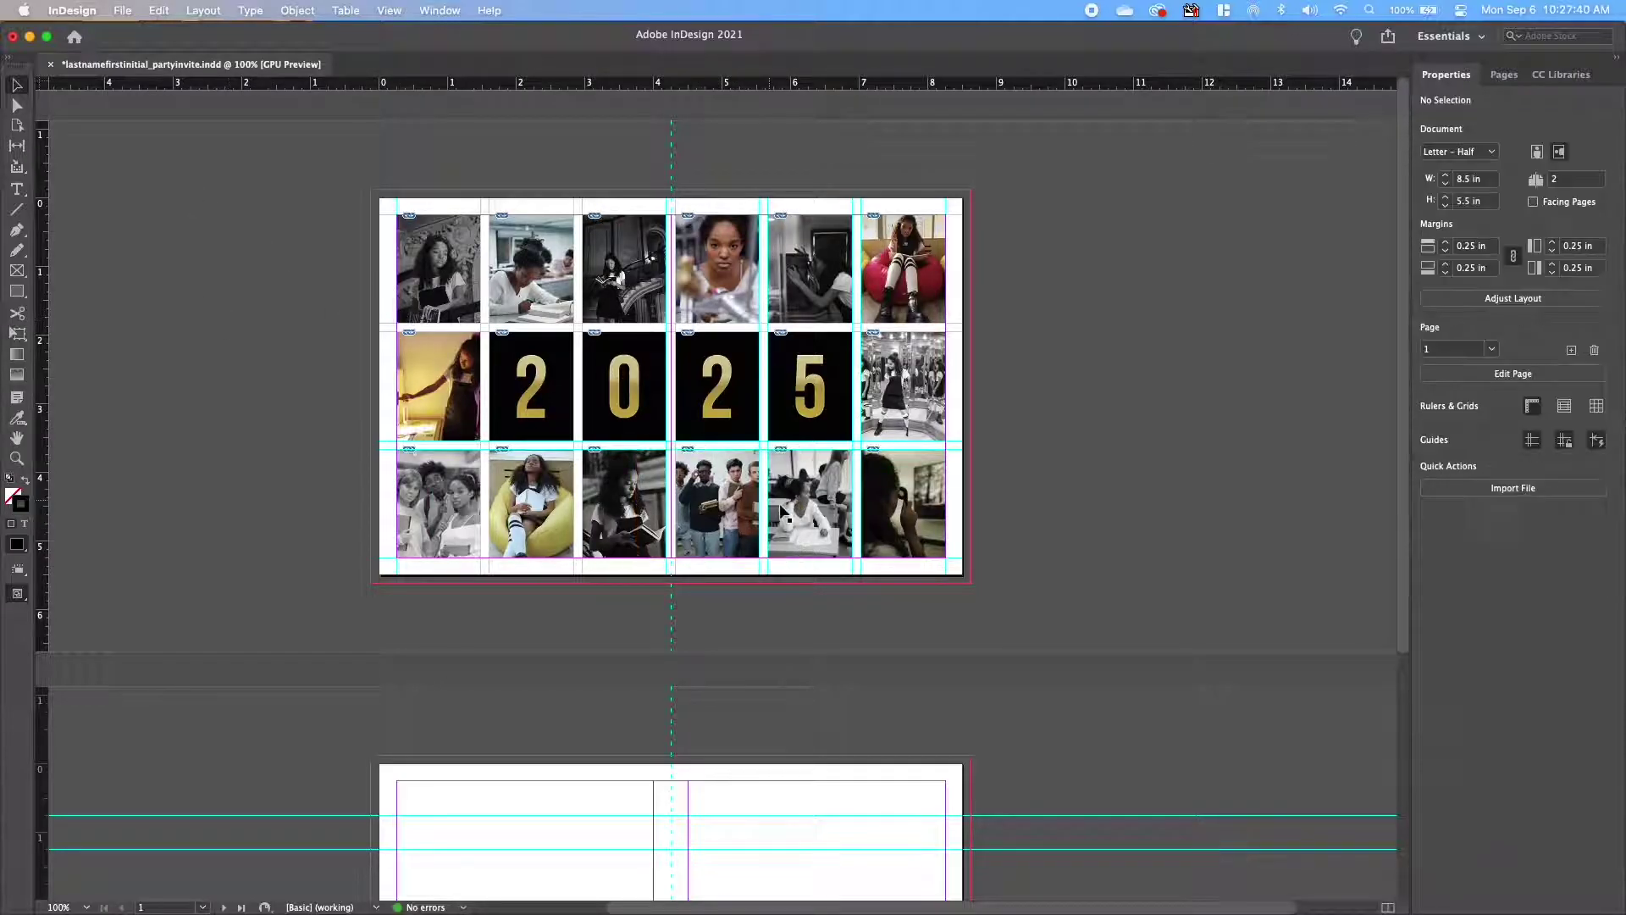
click(758, 479)
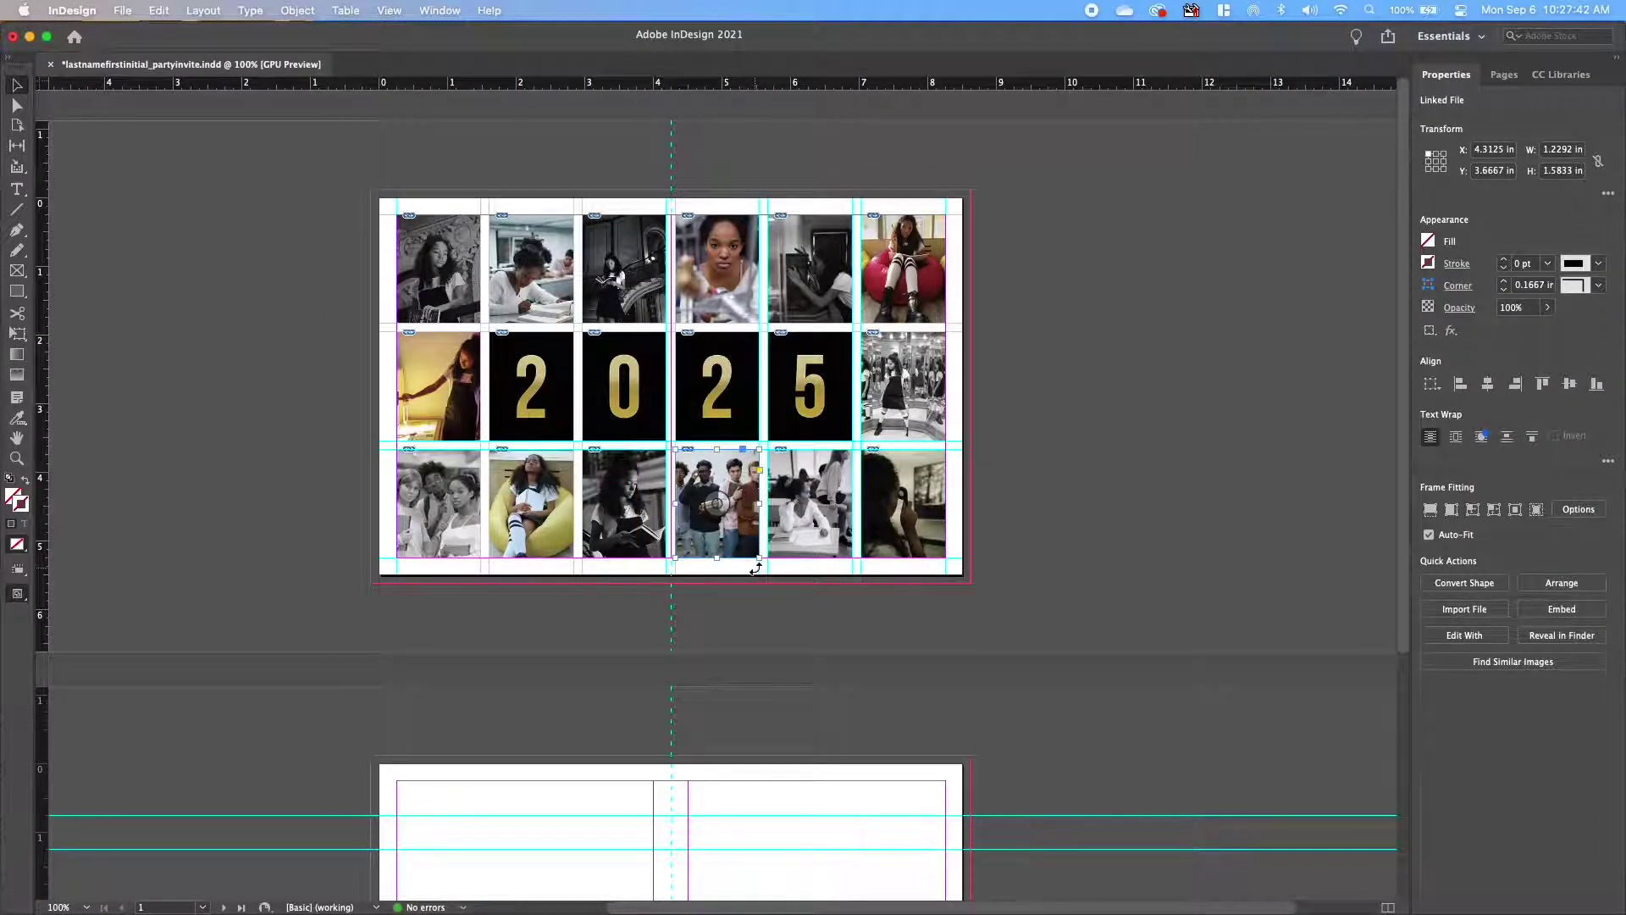
click(715, 504)
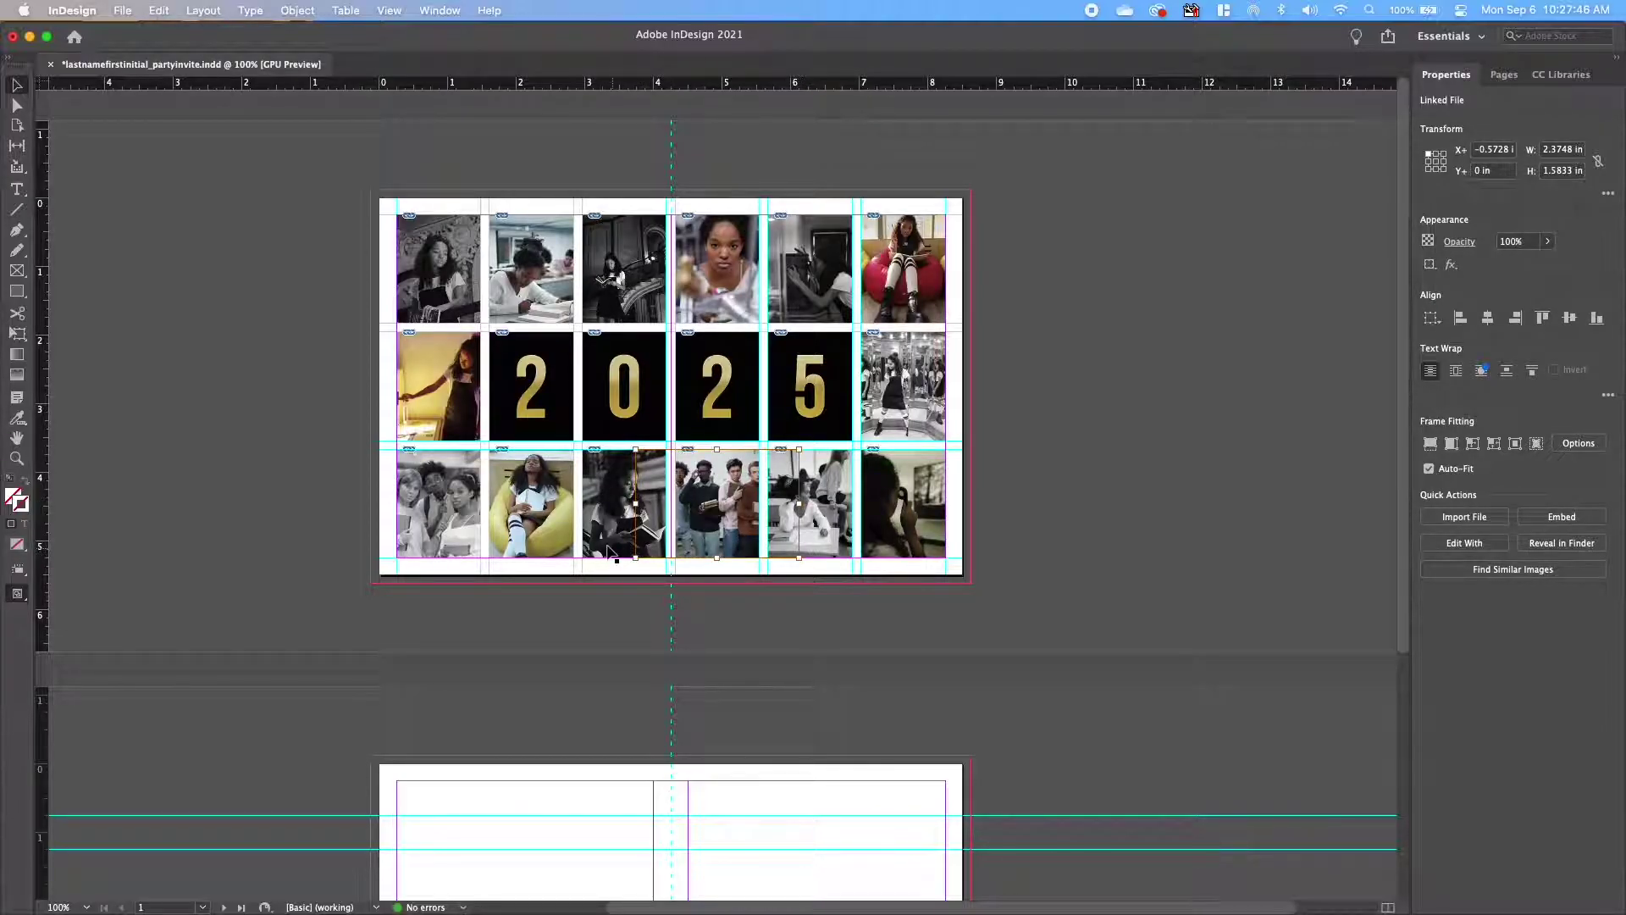
drag(636, 562, 699, 540)
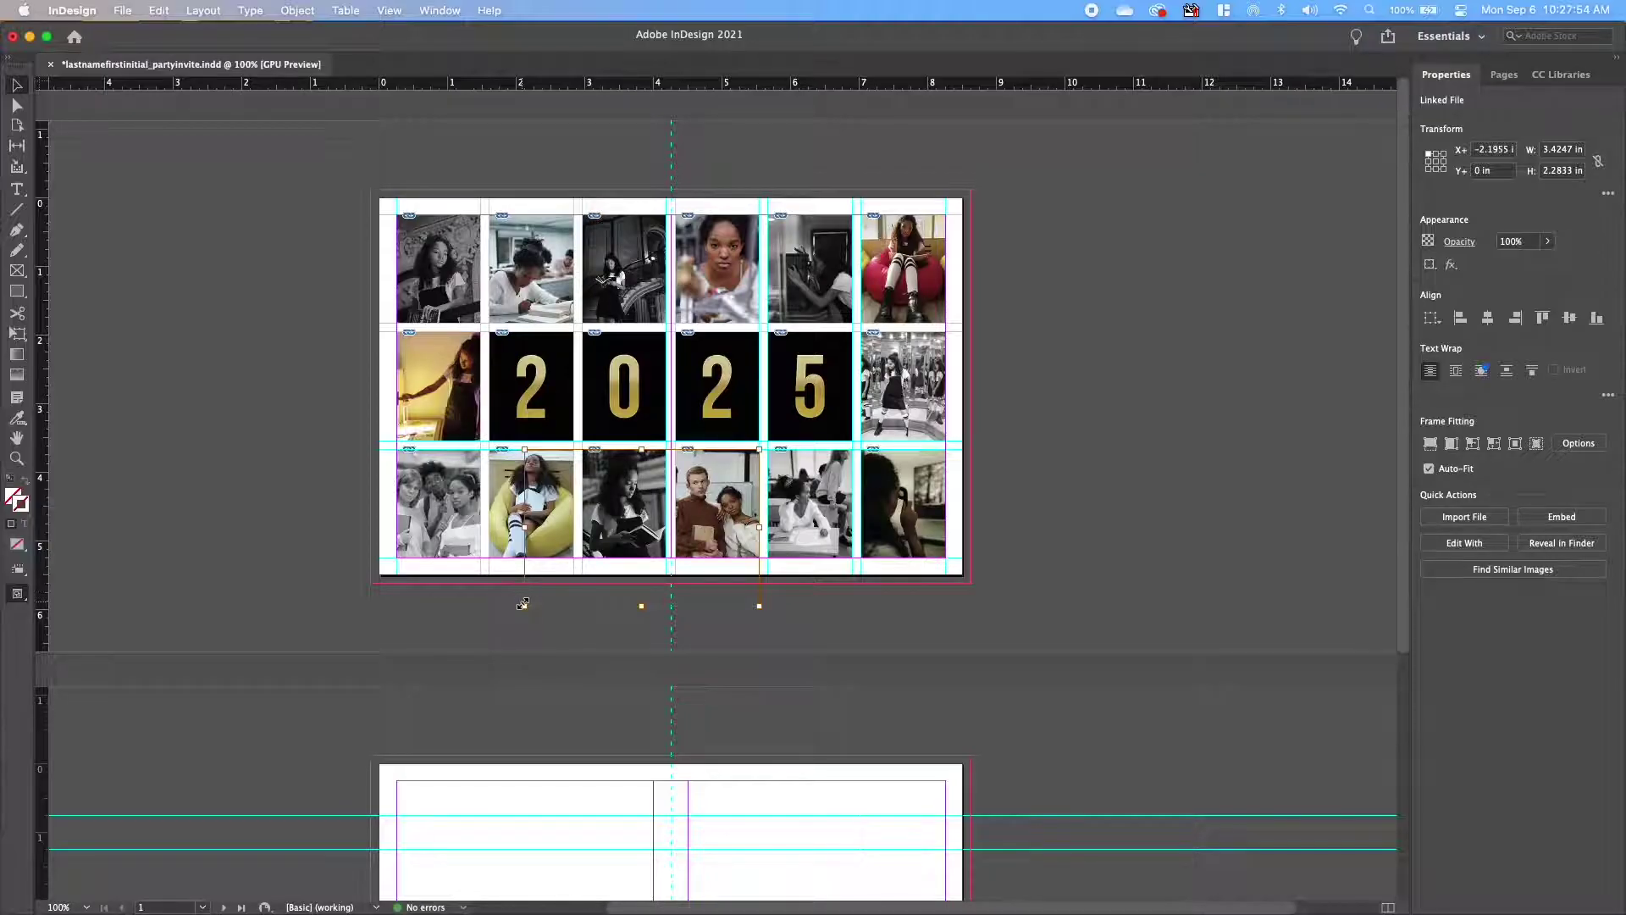
drag(524, 605, 467, 635)
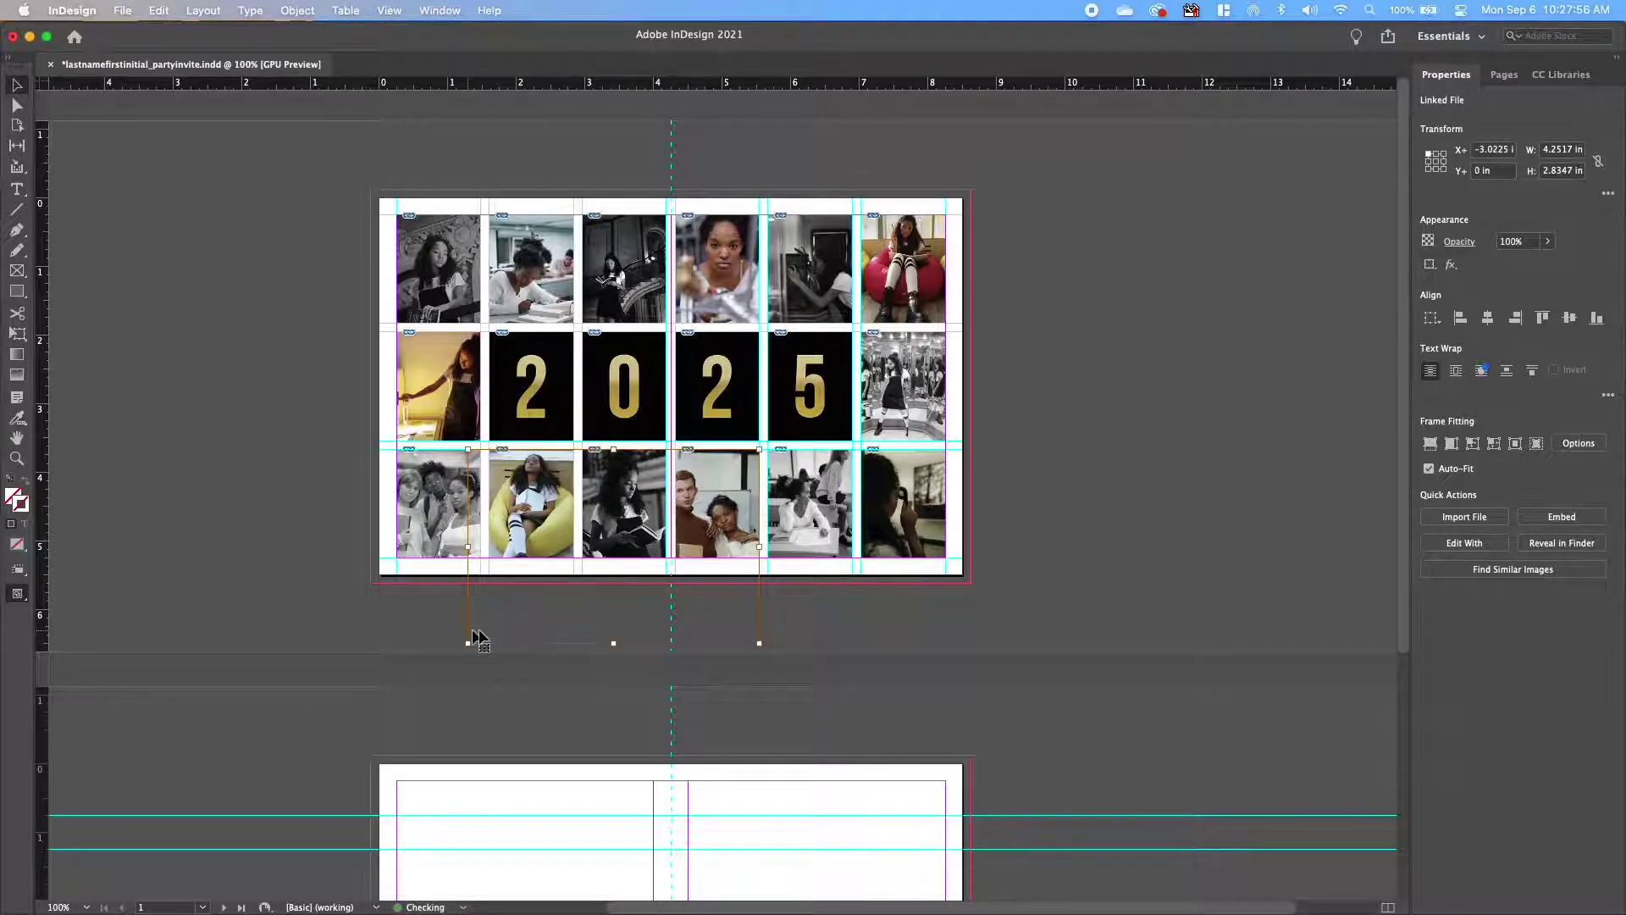
drag(714, 538, 722, 519)
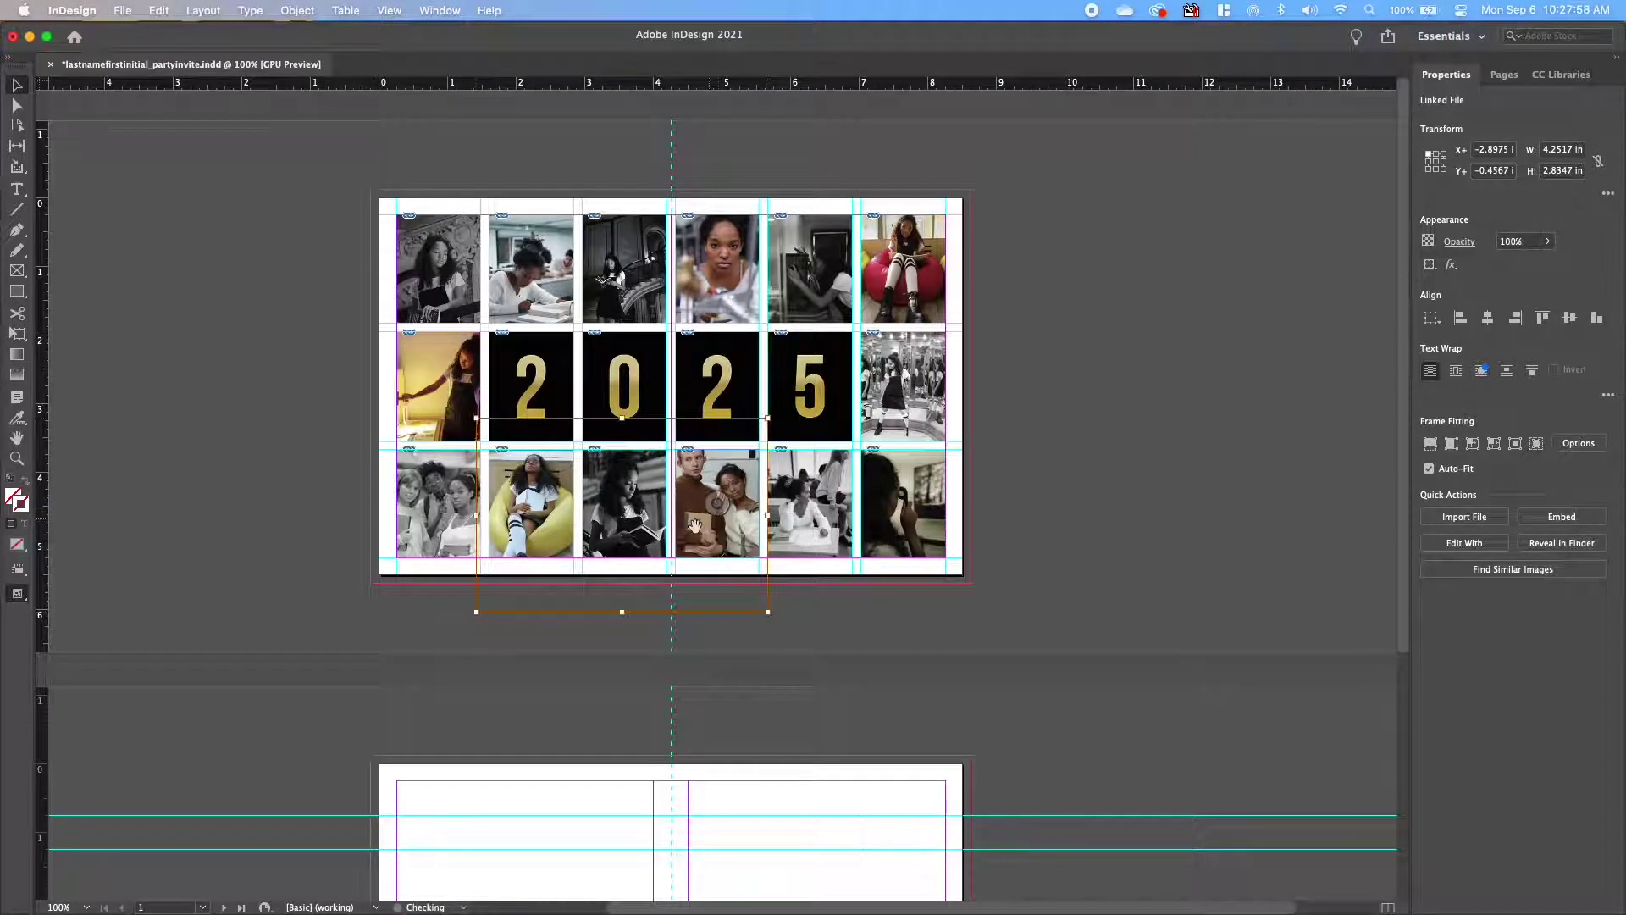
drag(474, 611, 383, 675)
drag(730, 542, 728, 511)
drag(381, 644, 325, 679)
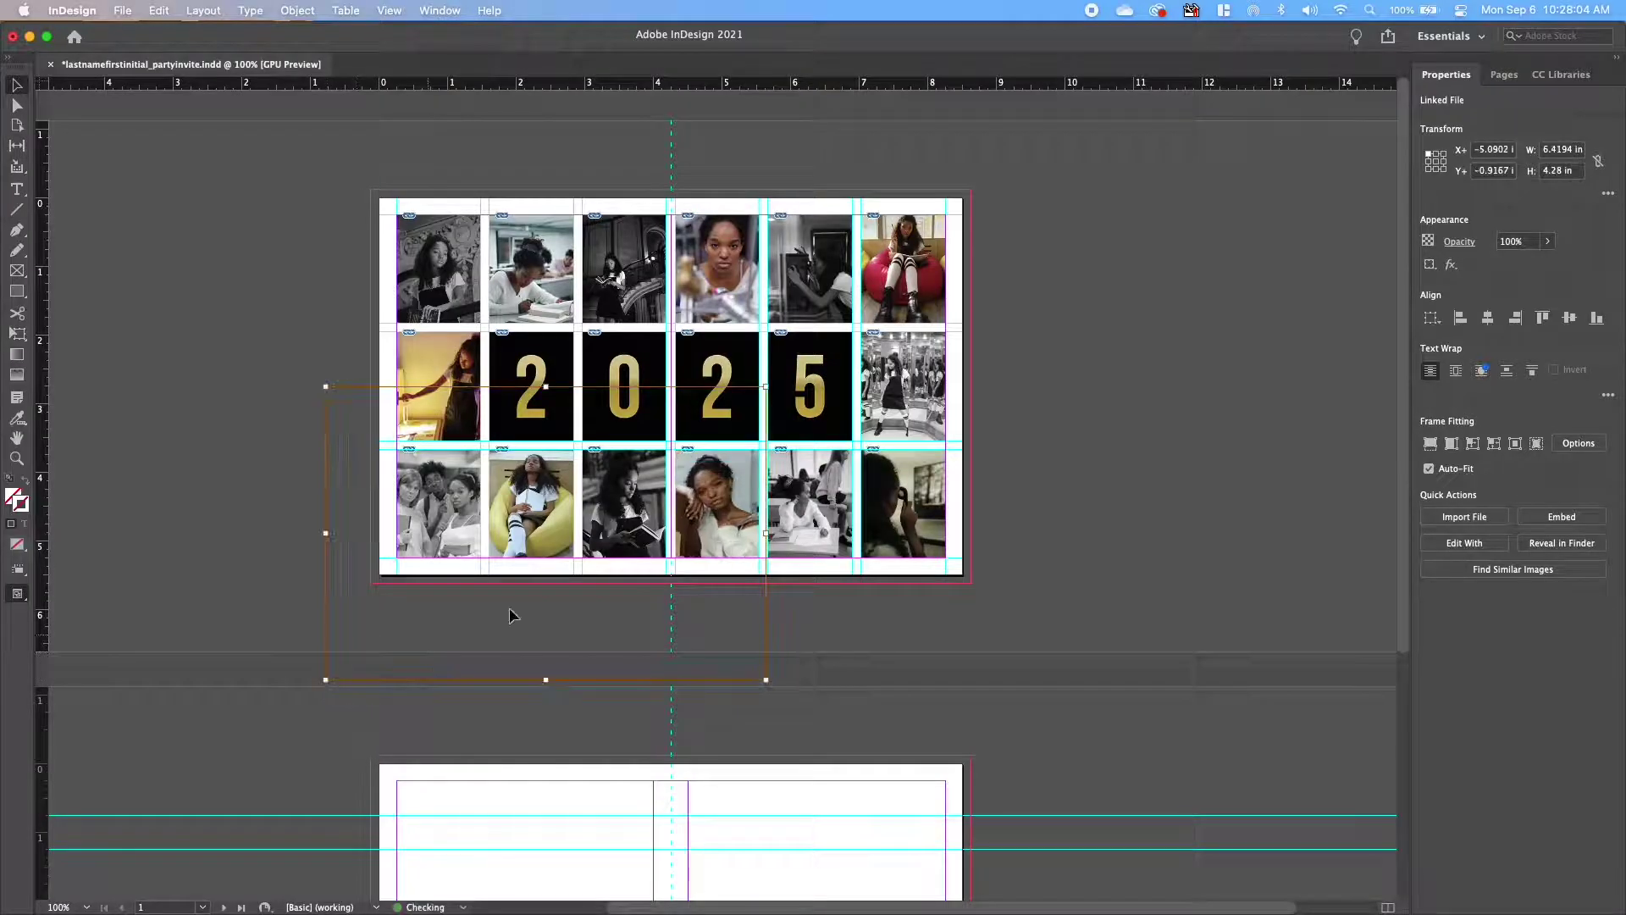
drag(726, 535, 727, 544)
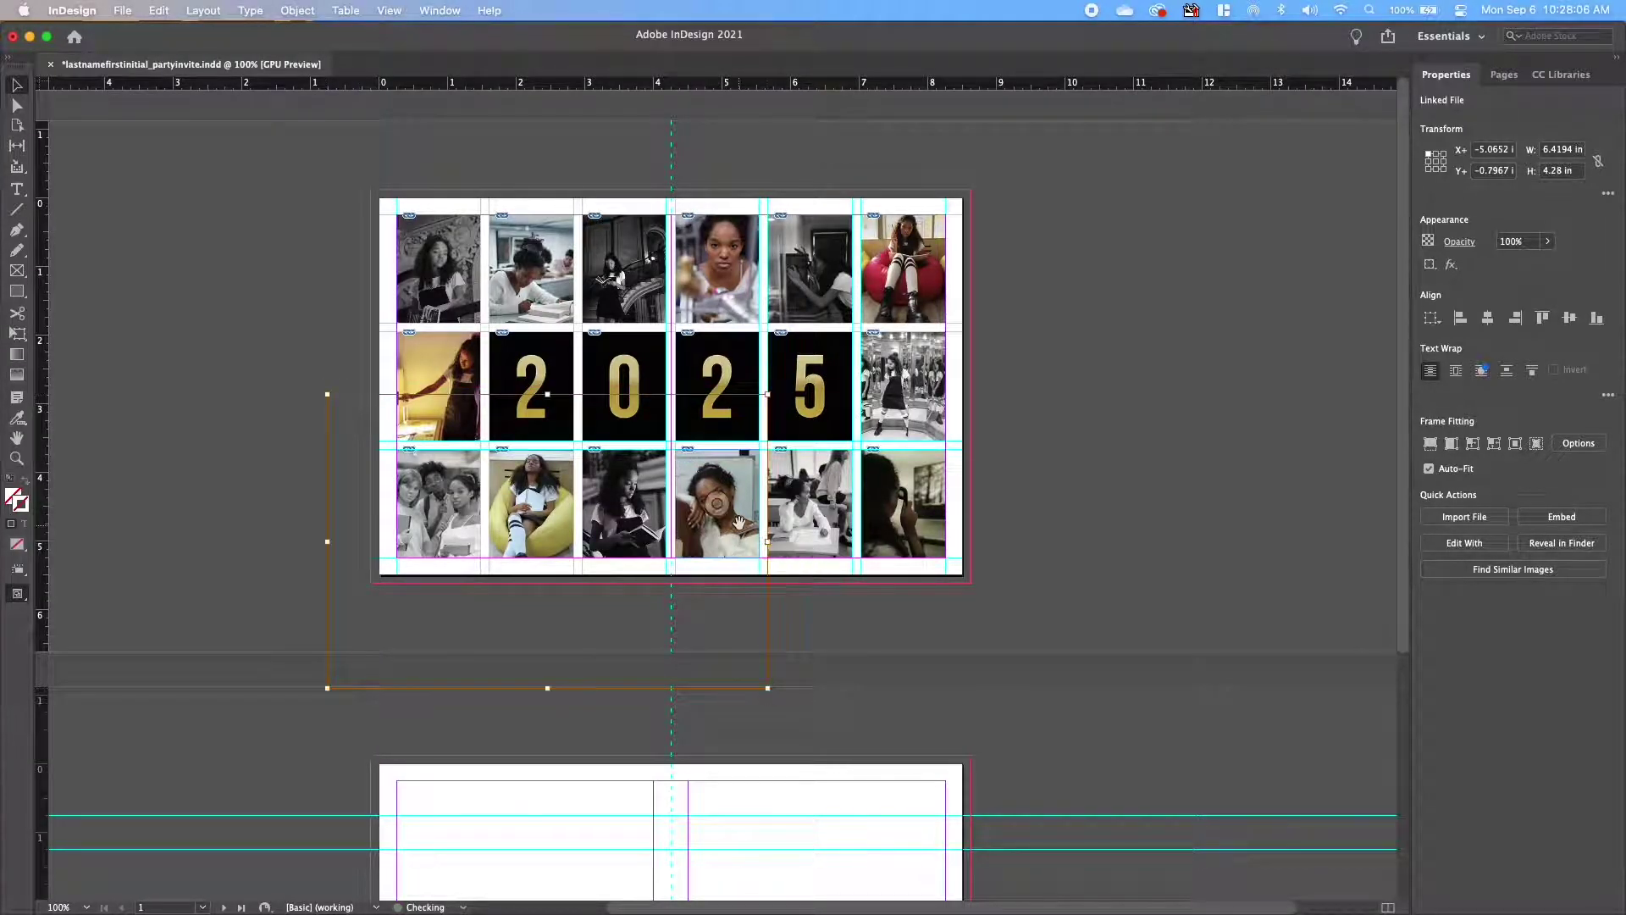
Enlarge the photo inside the fifth bottom-row frame to about 2.75 x 4.12 in and reposition it around the woman's head and shoulders.
click(800, 521)
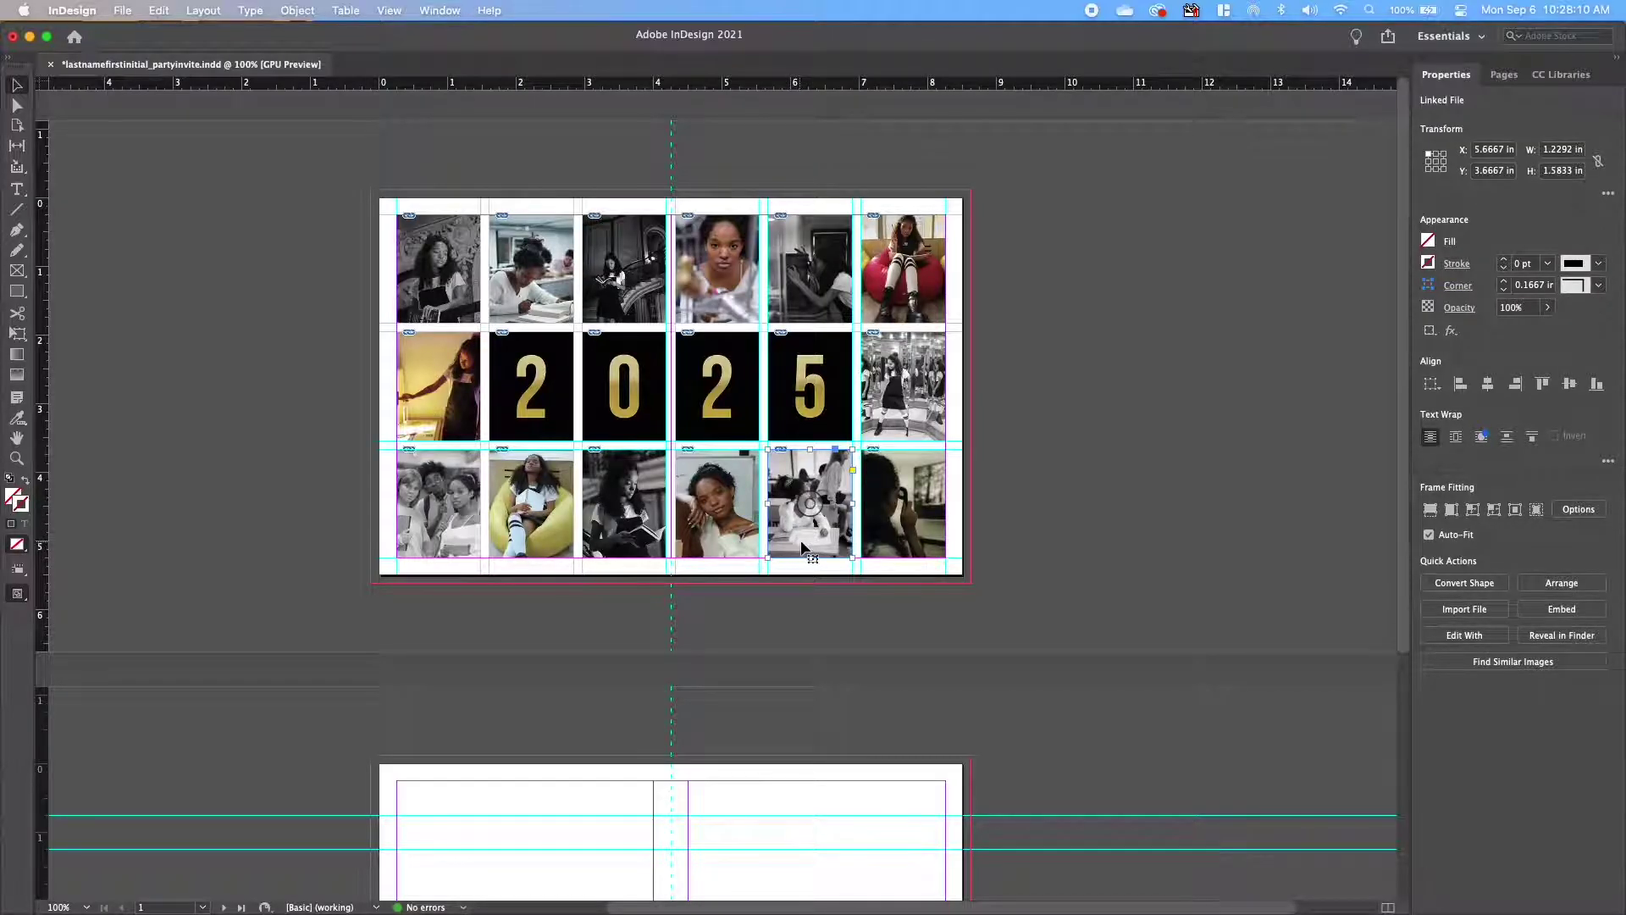
click(810, 505)
drag(769, 566, 807, 536)
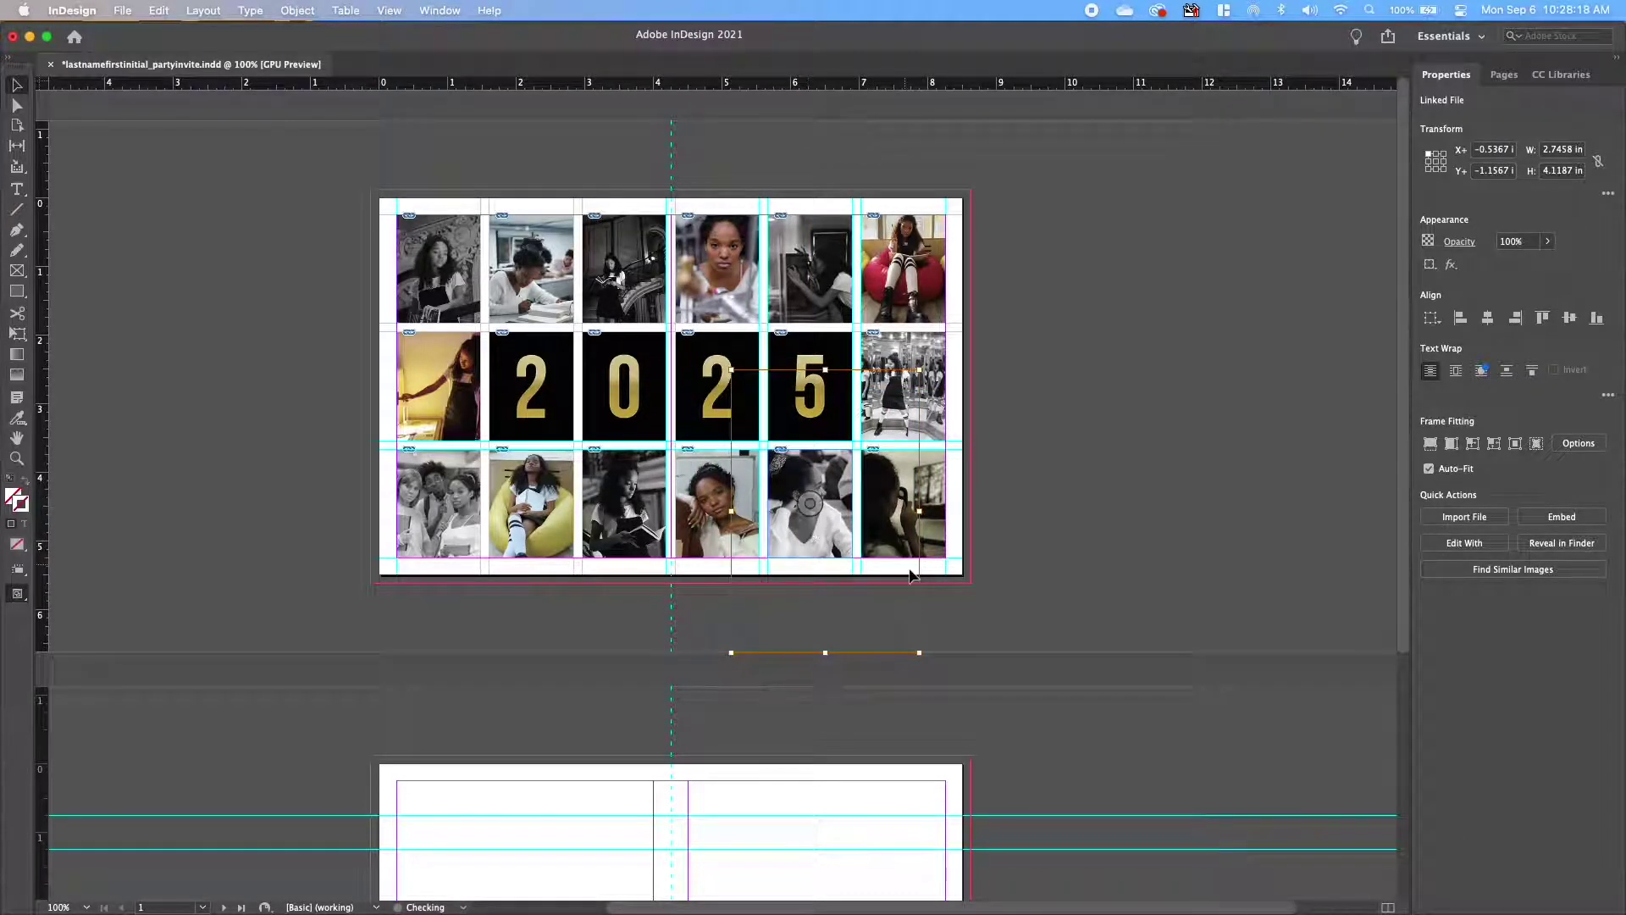
Enlarge the photo inside the last middle-row frame to about 3.44 x 2.29 in and center the standing woman.
click(933, 358)
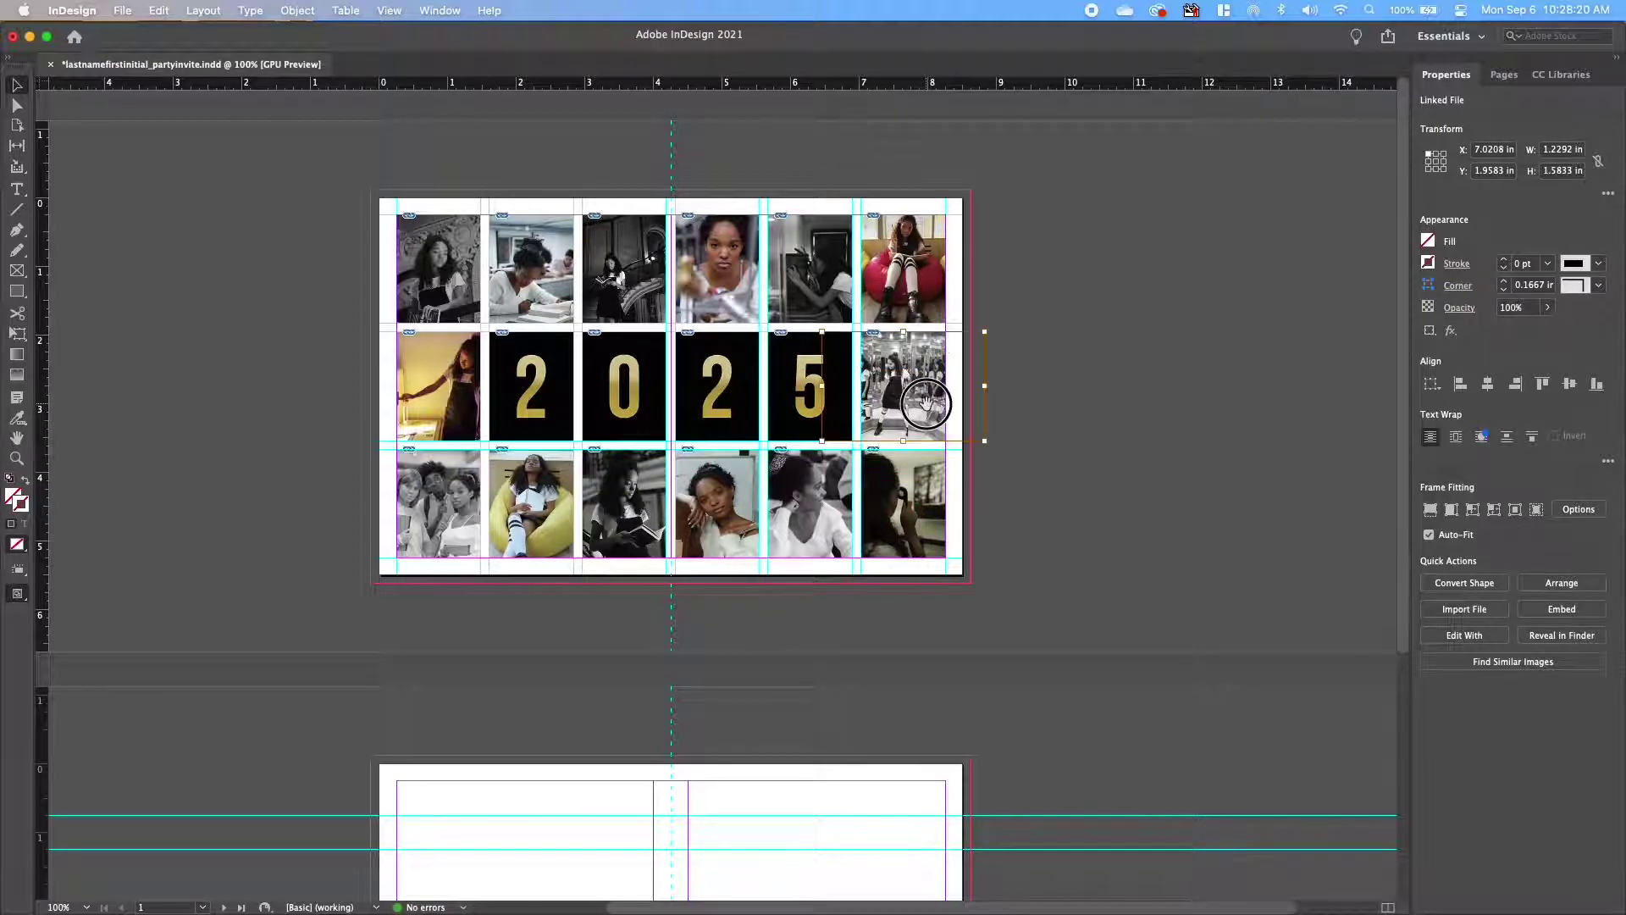
click(925, 404)
drag(822, 440, 764, 489)
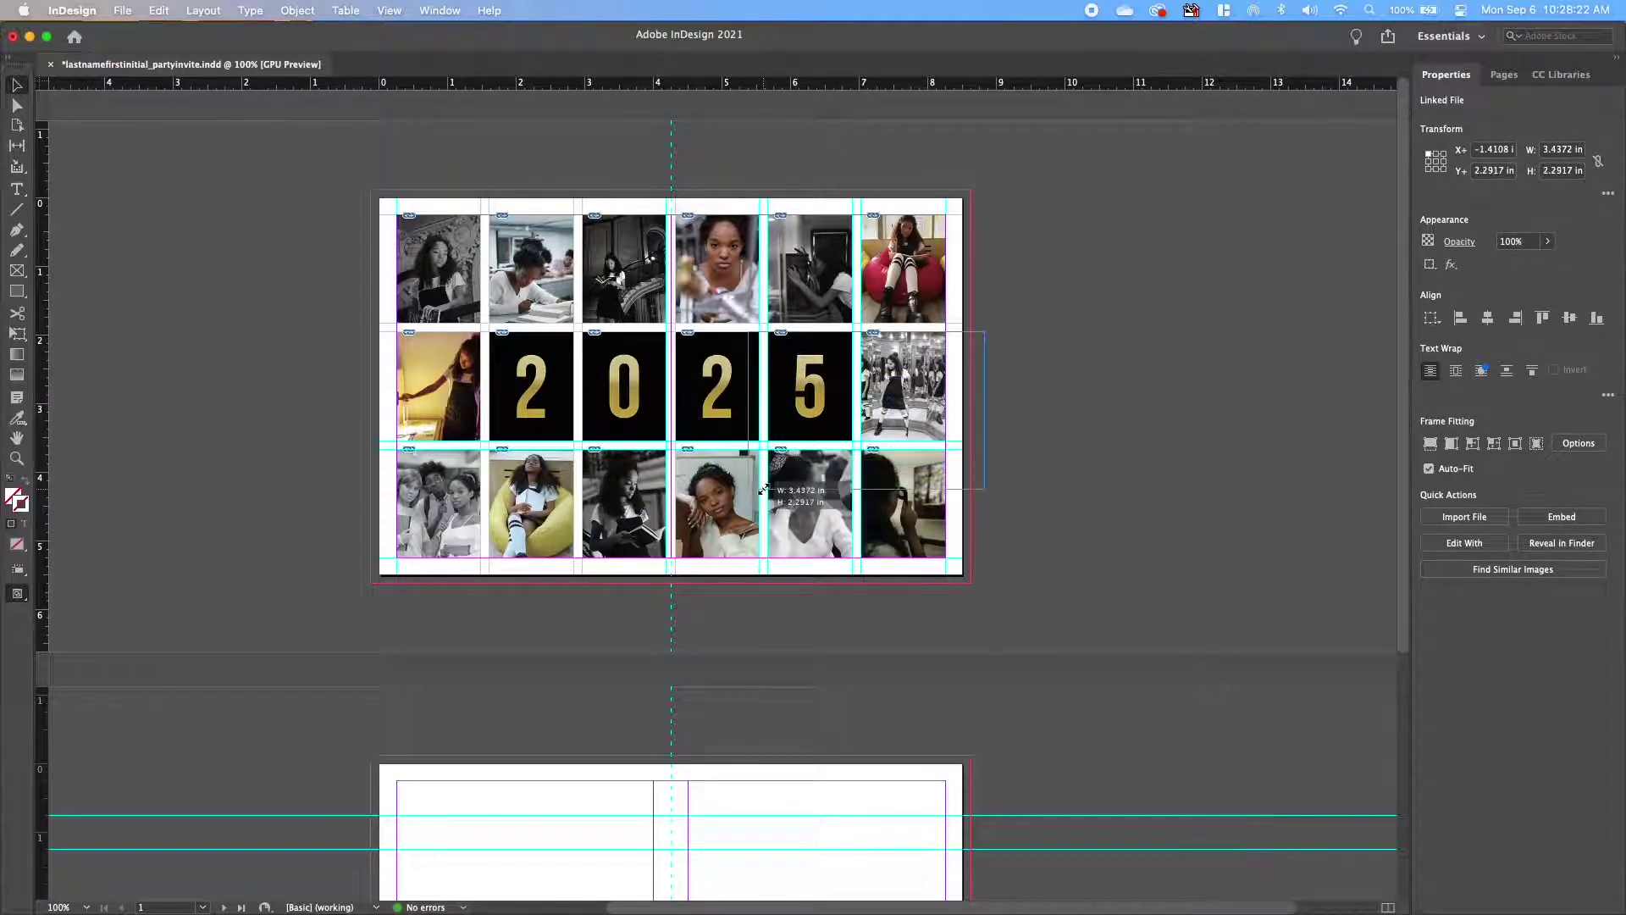
drag(864, 439, 900, 414)
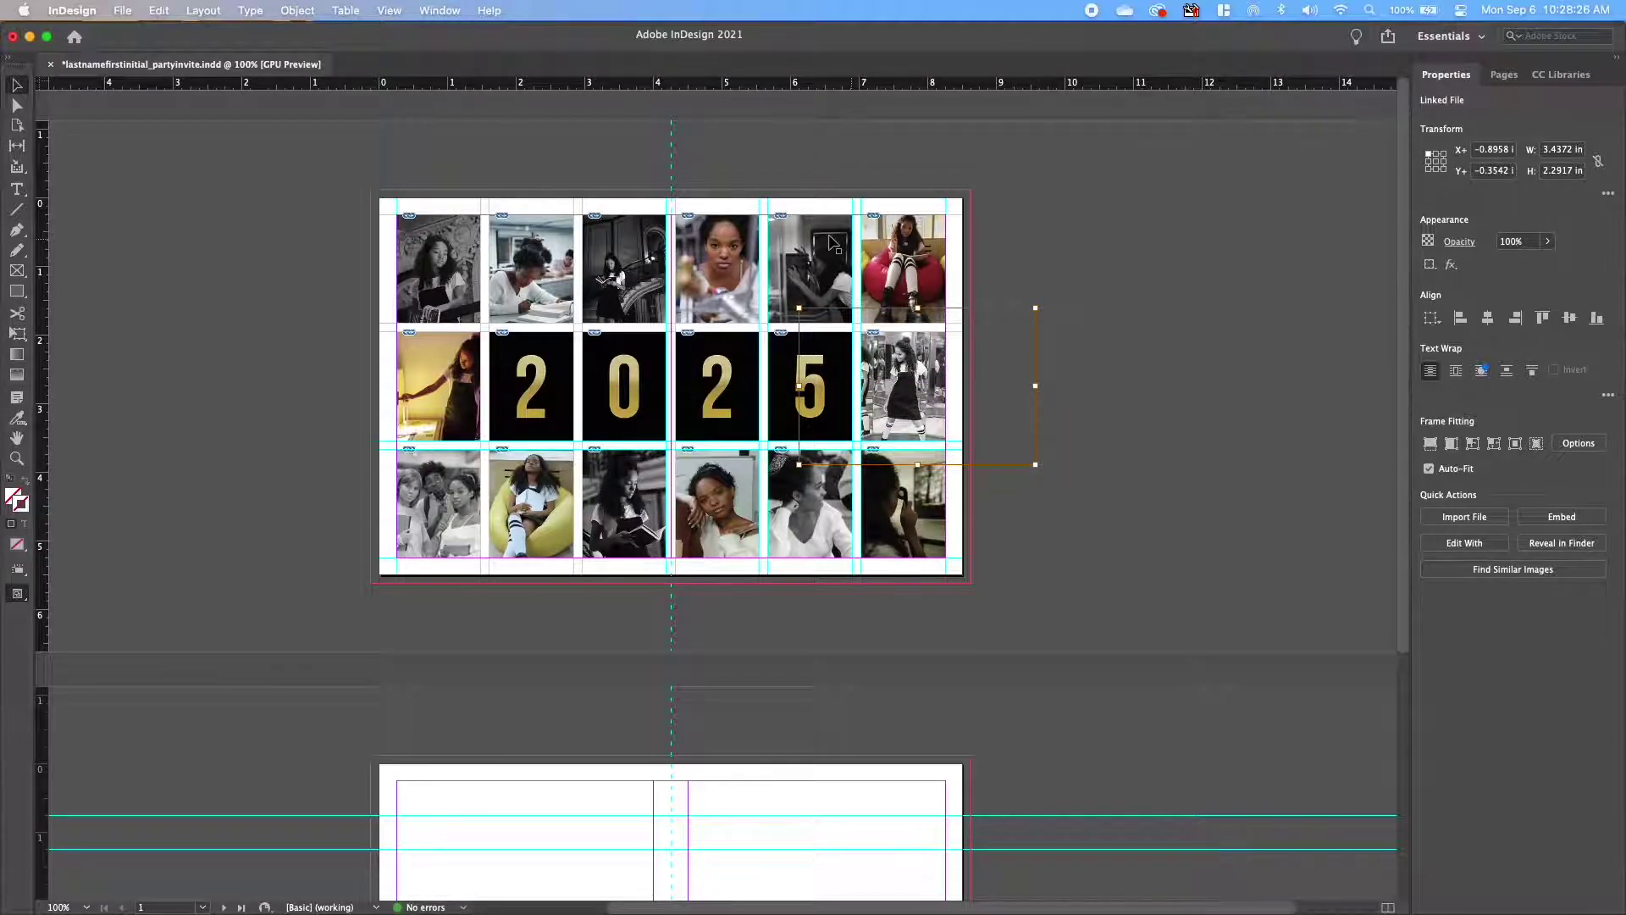
Enlarge the photo inside the third top-row frame and reposition it to center the woman holding the book.
click(610, 256)
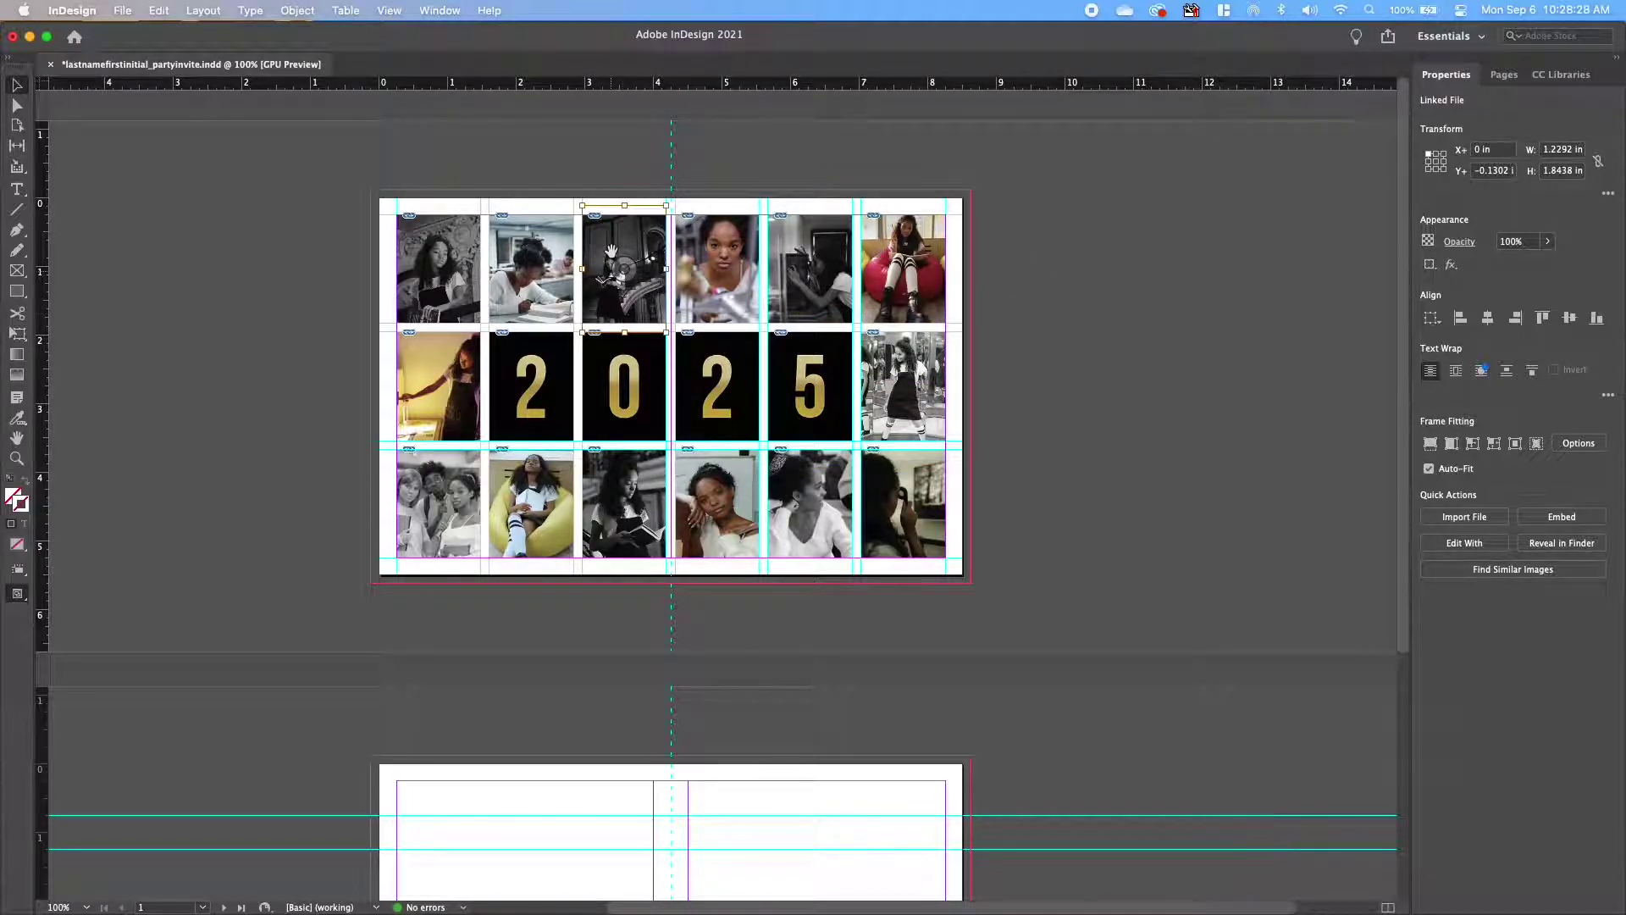
drag(583, 332, 640, 291)
click(1035, 317)
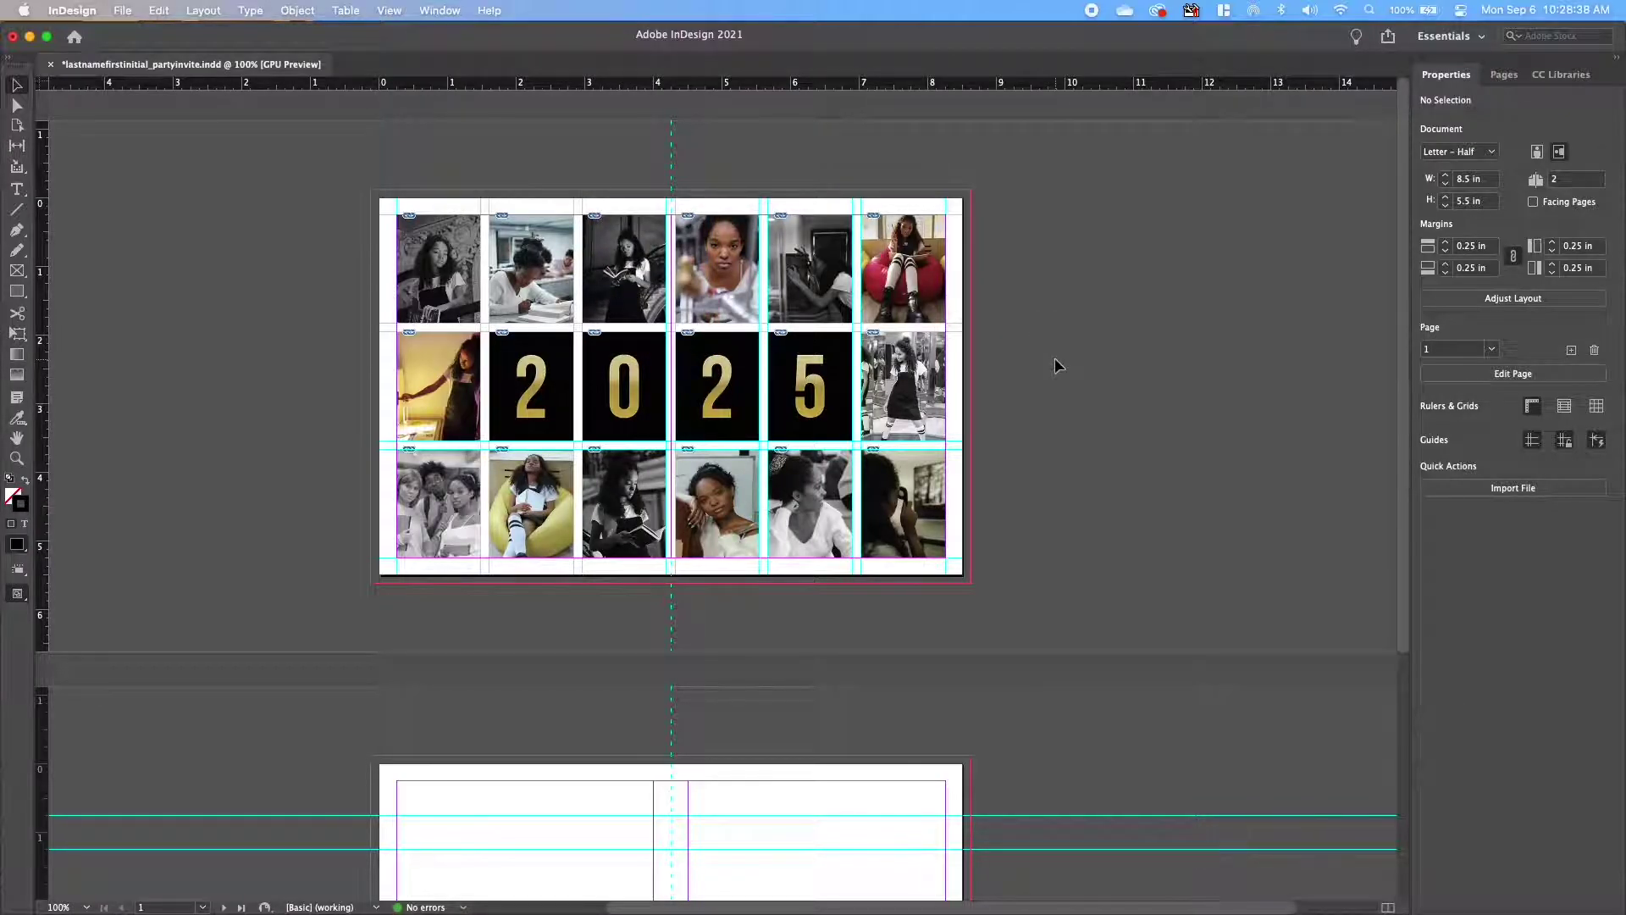
Shift the photo inside the first middle-row frame sideways to an X offset of about -0.72 in, and save the document.
drag(463, 415, 449, 415)
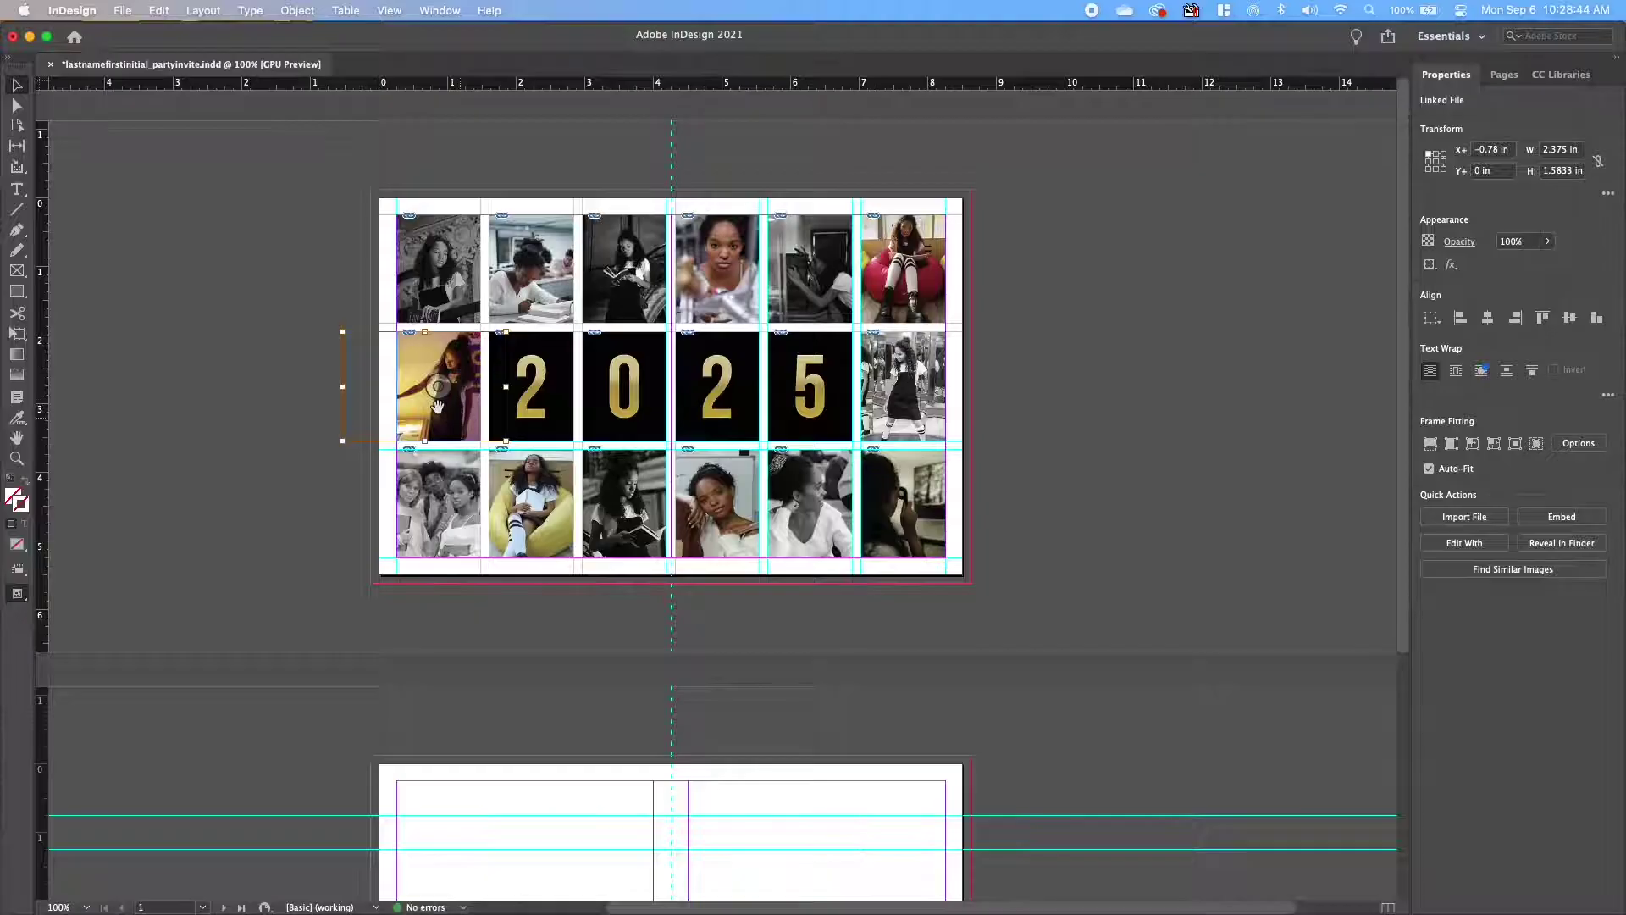
drag(436, 416, 441, 417)
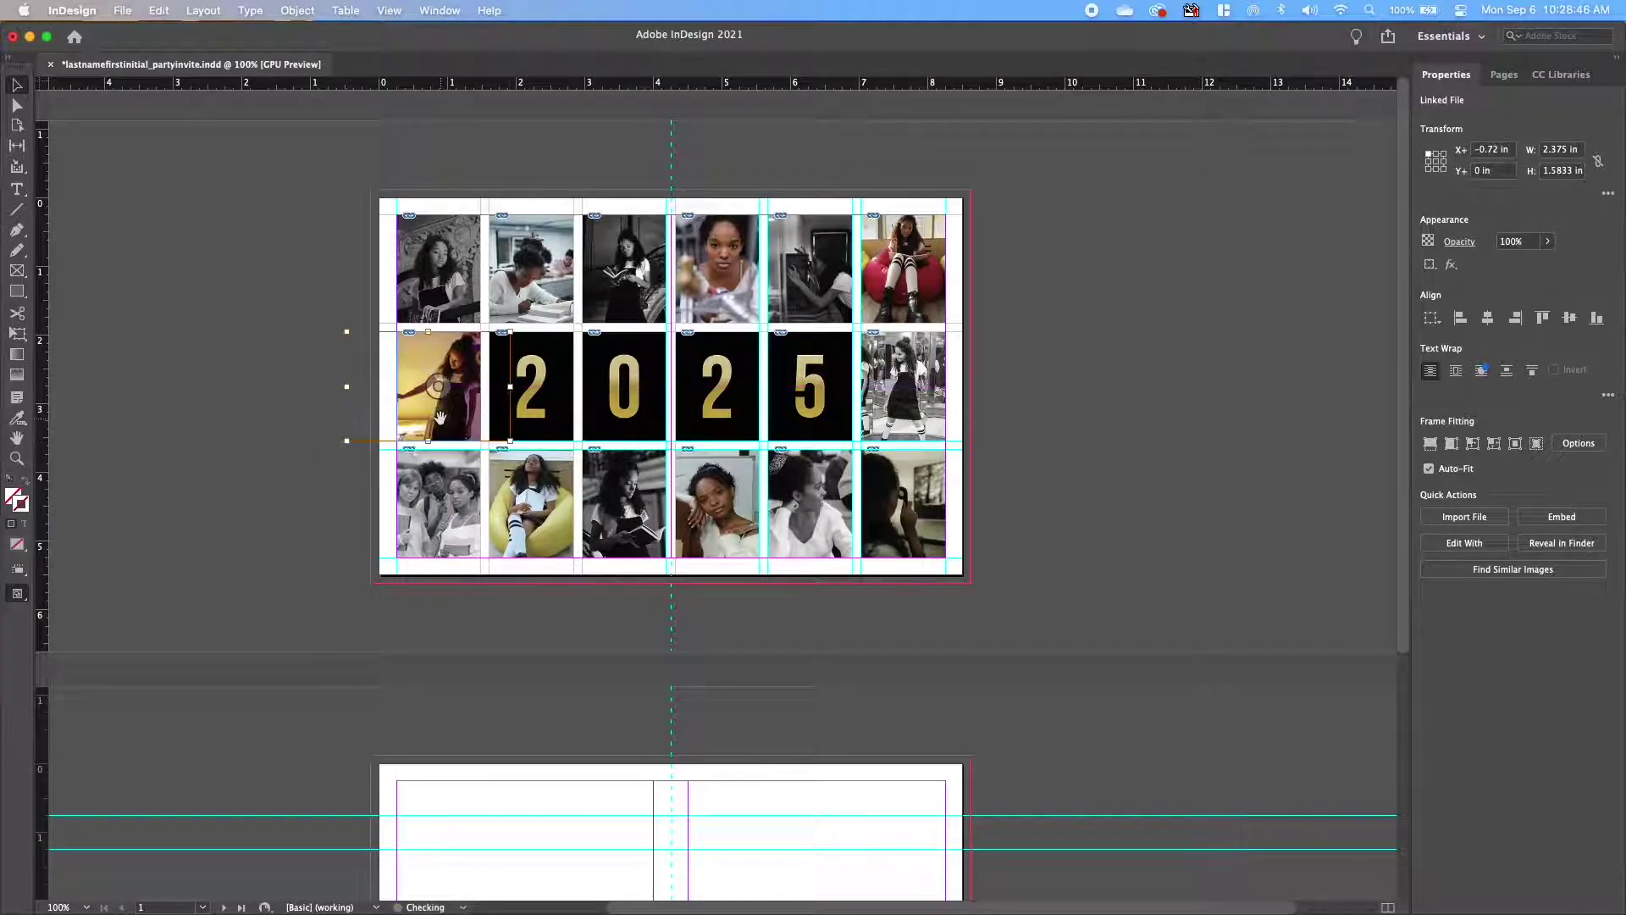
click(1125, 508)
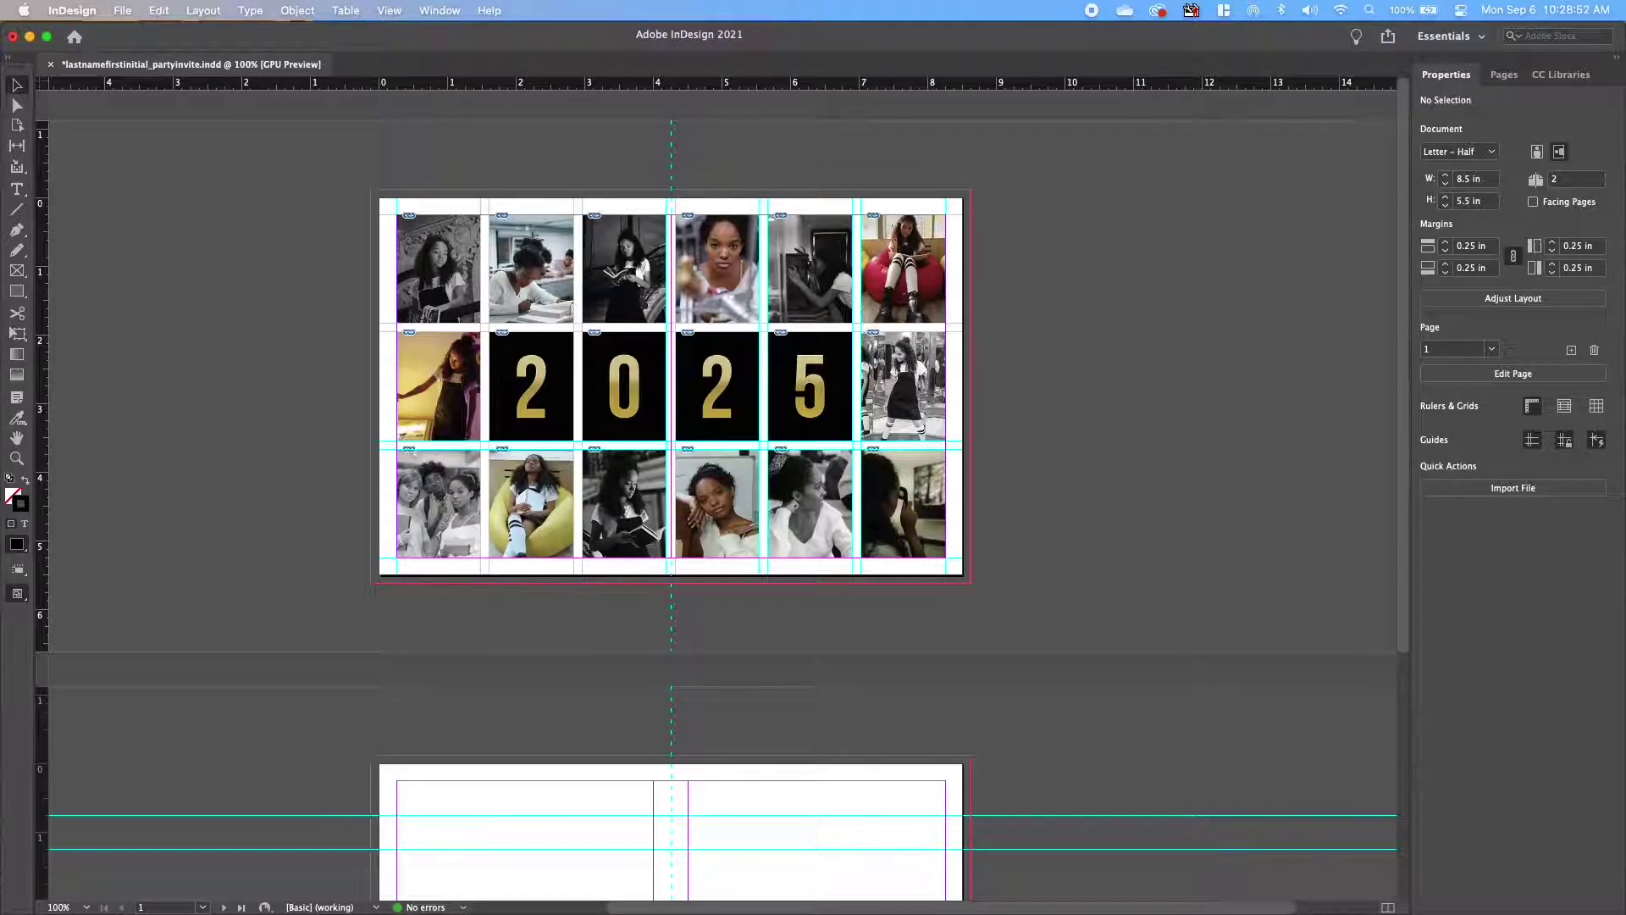
key(super+s)
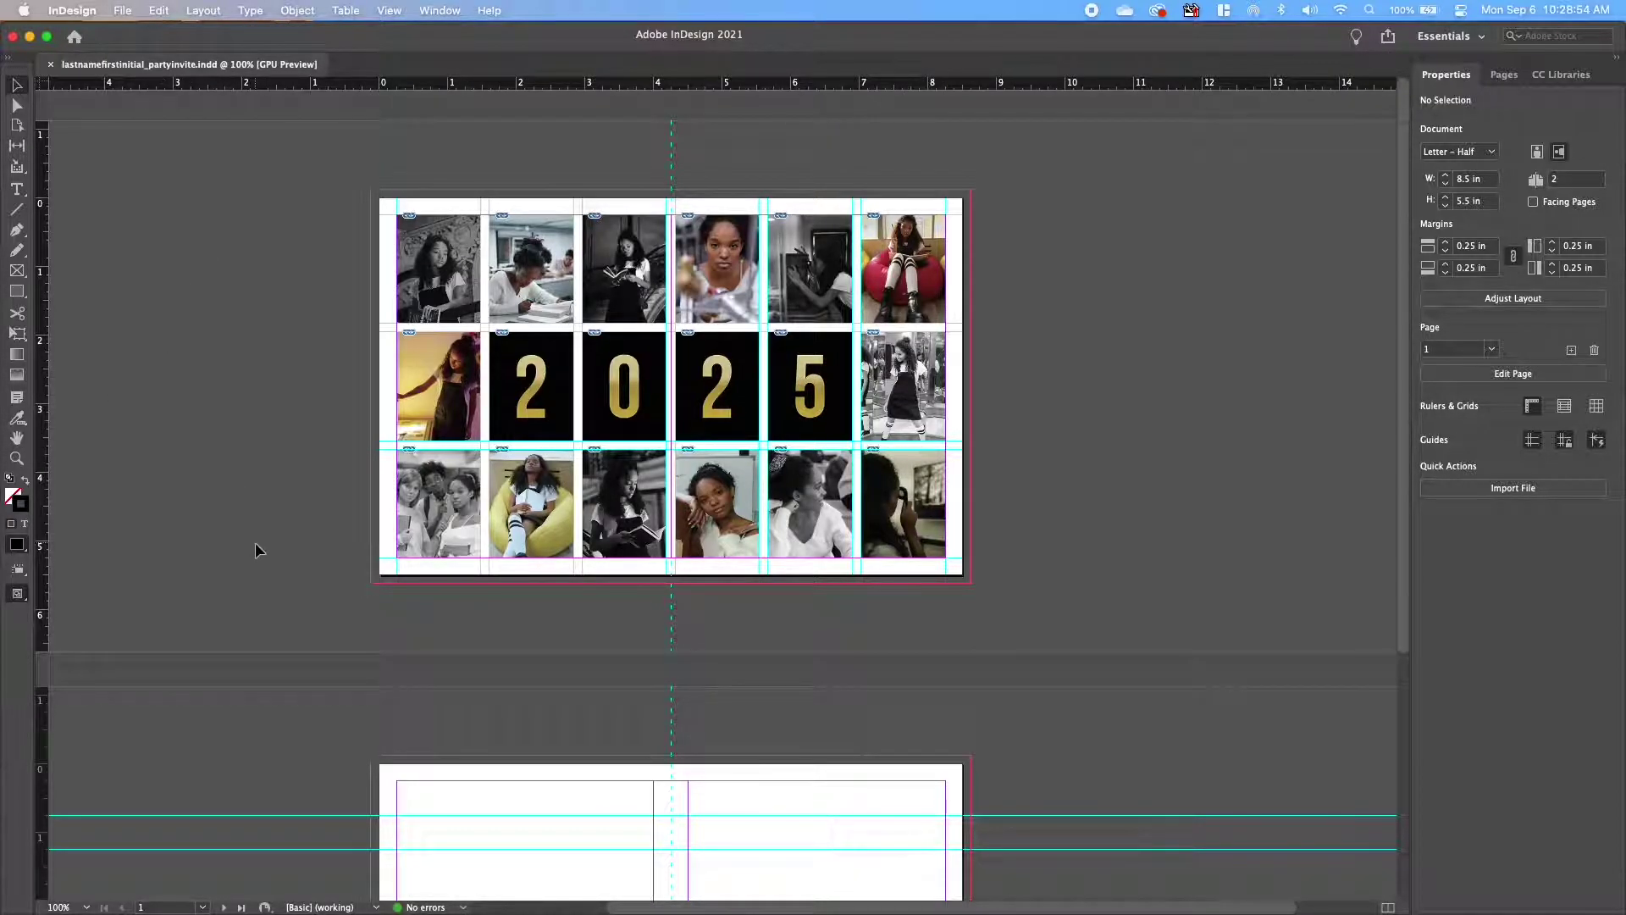
Draw a 4.375 x 5.75 in rectangle frame on page 2 covering its left half from the bleed edge to the center fold.
scroll(1123, 610, down, 5)
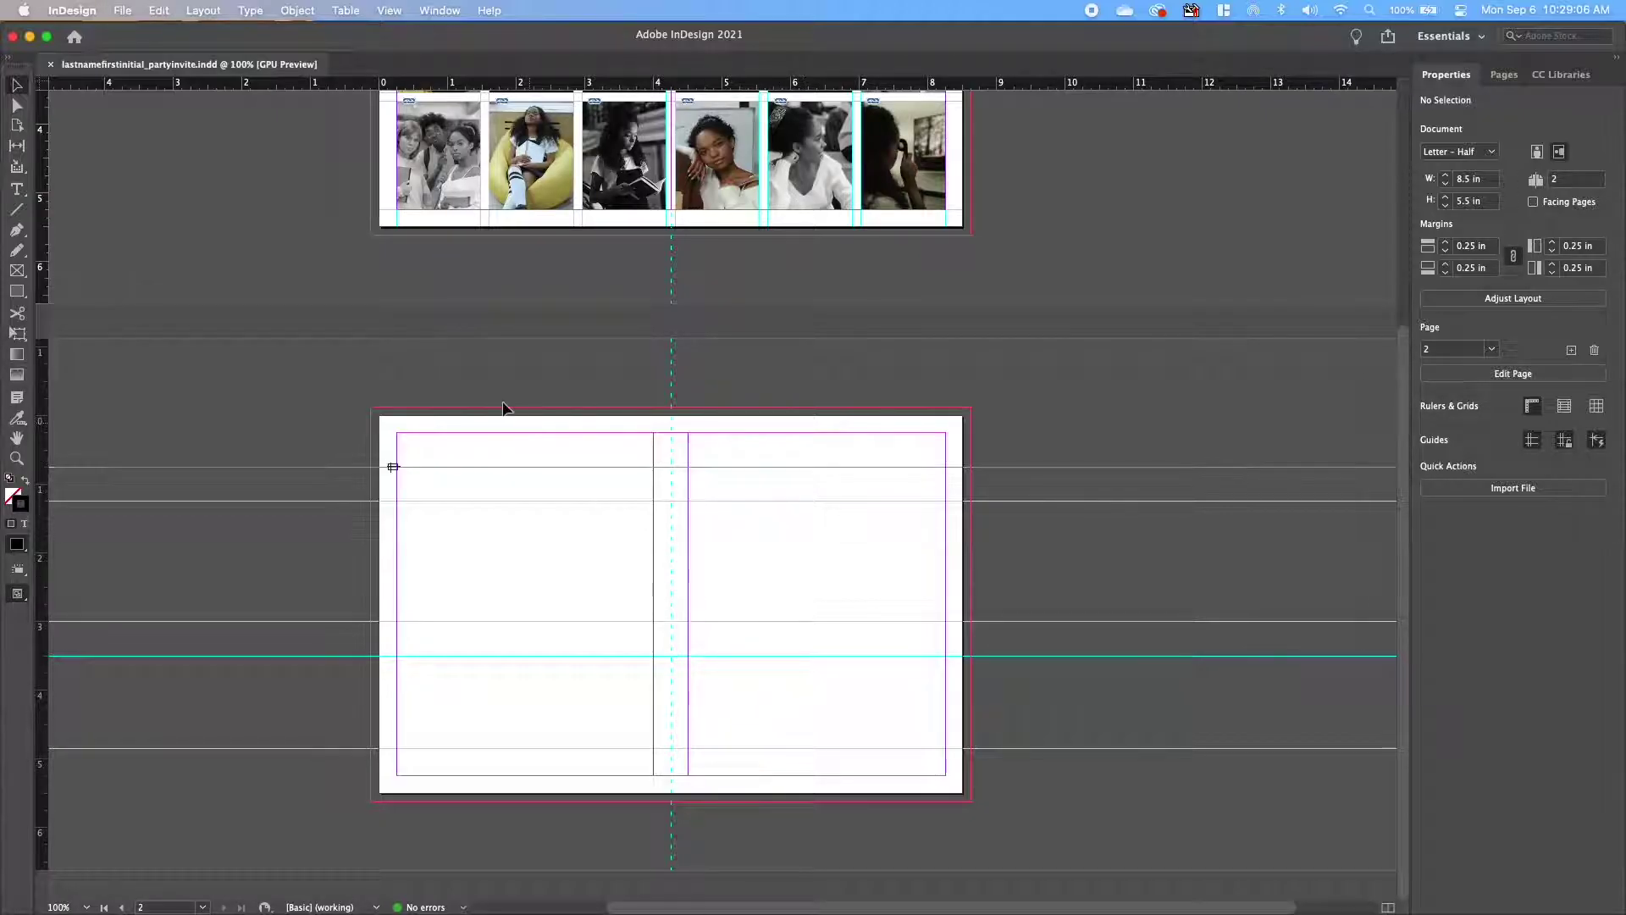
click(16, 273)
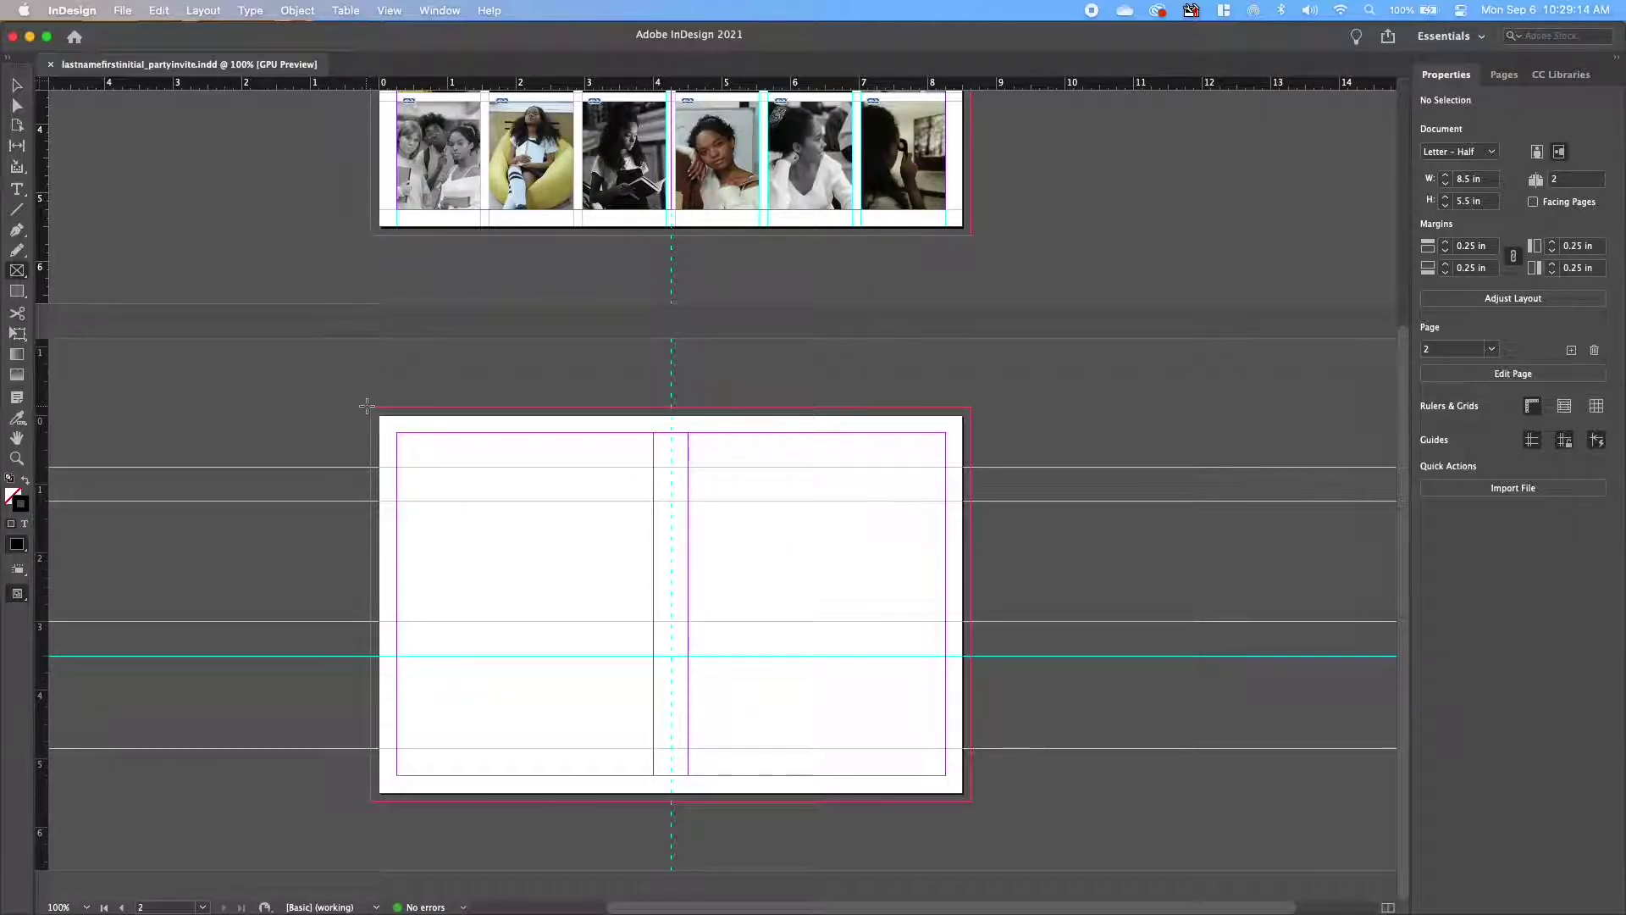
drag(369, 407, 670, 803)
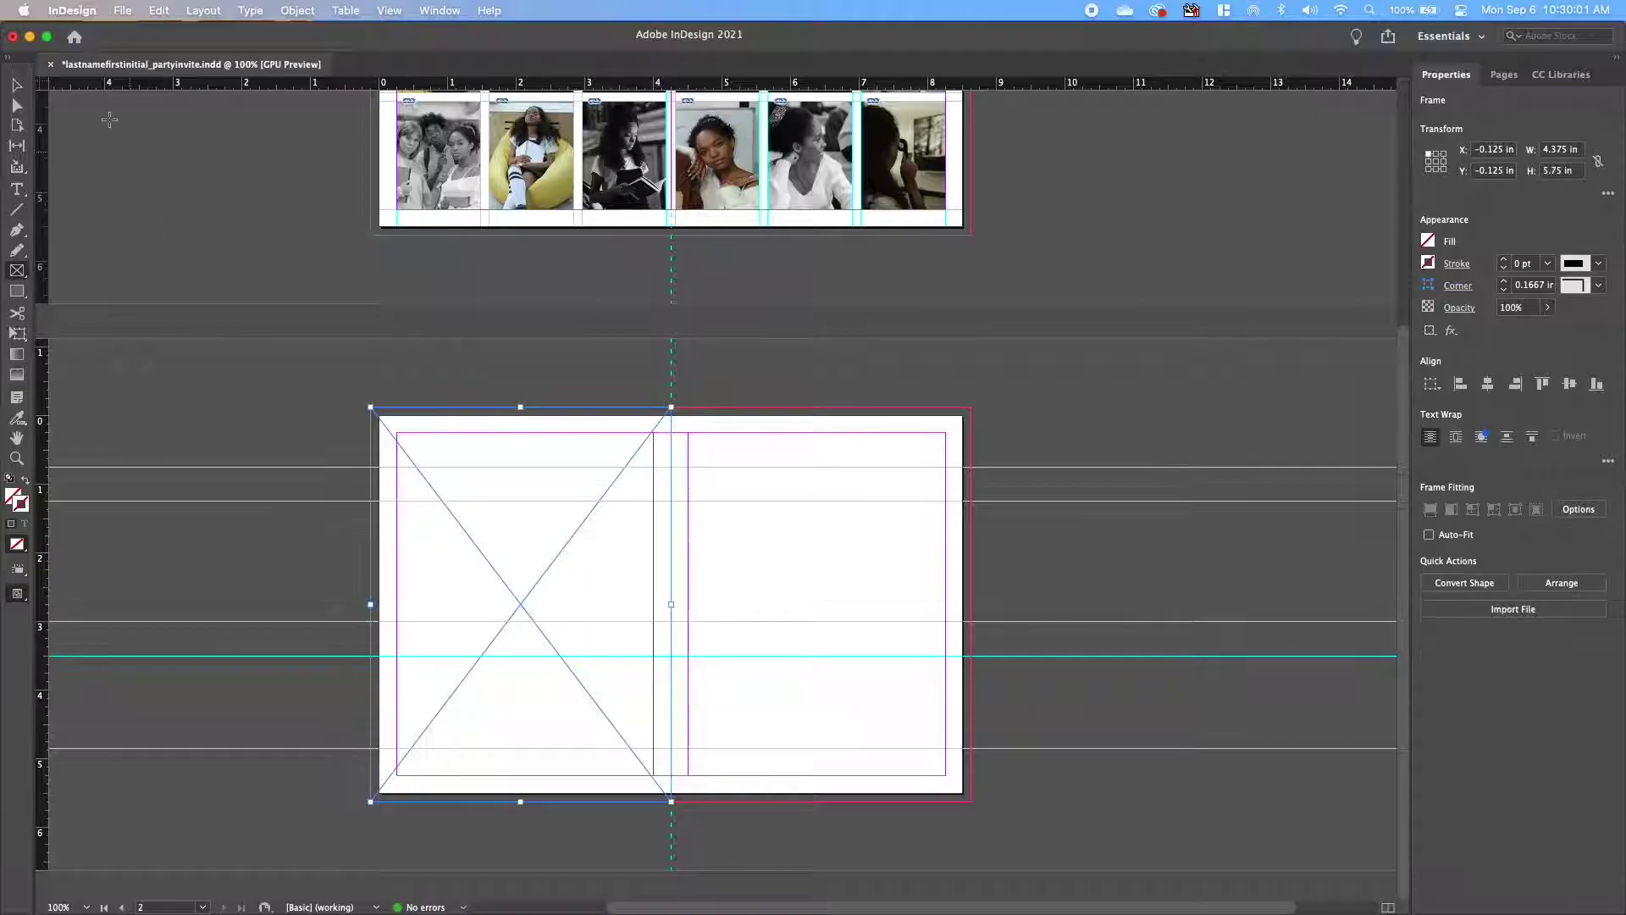
Place main.jpg from the Grad Party Invite Images folder into the frame on page 2's left half.
click(135, 11)
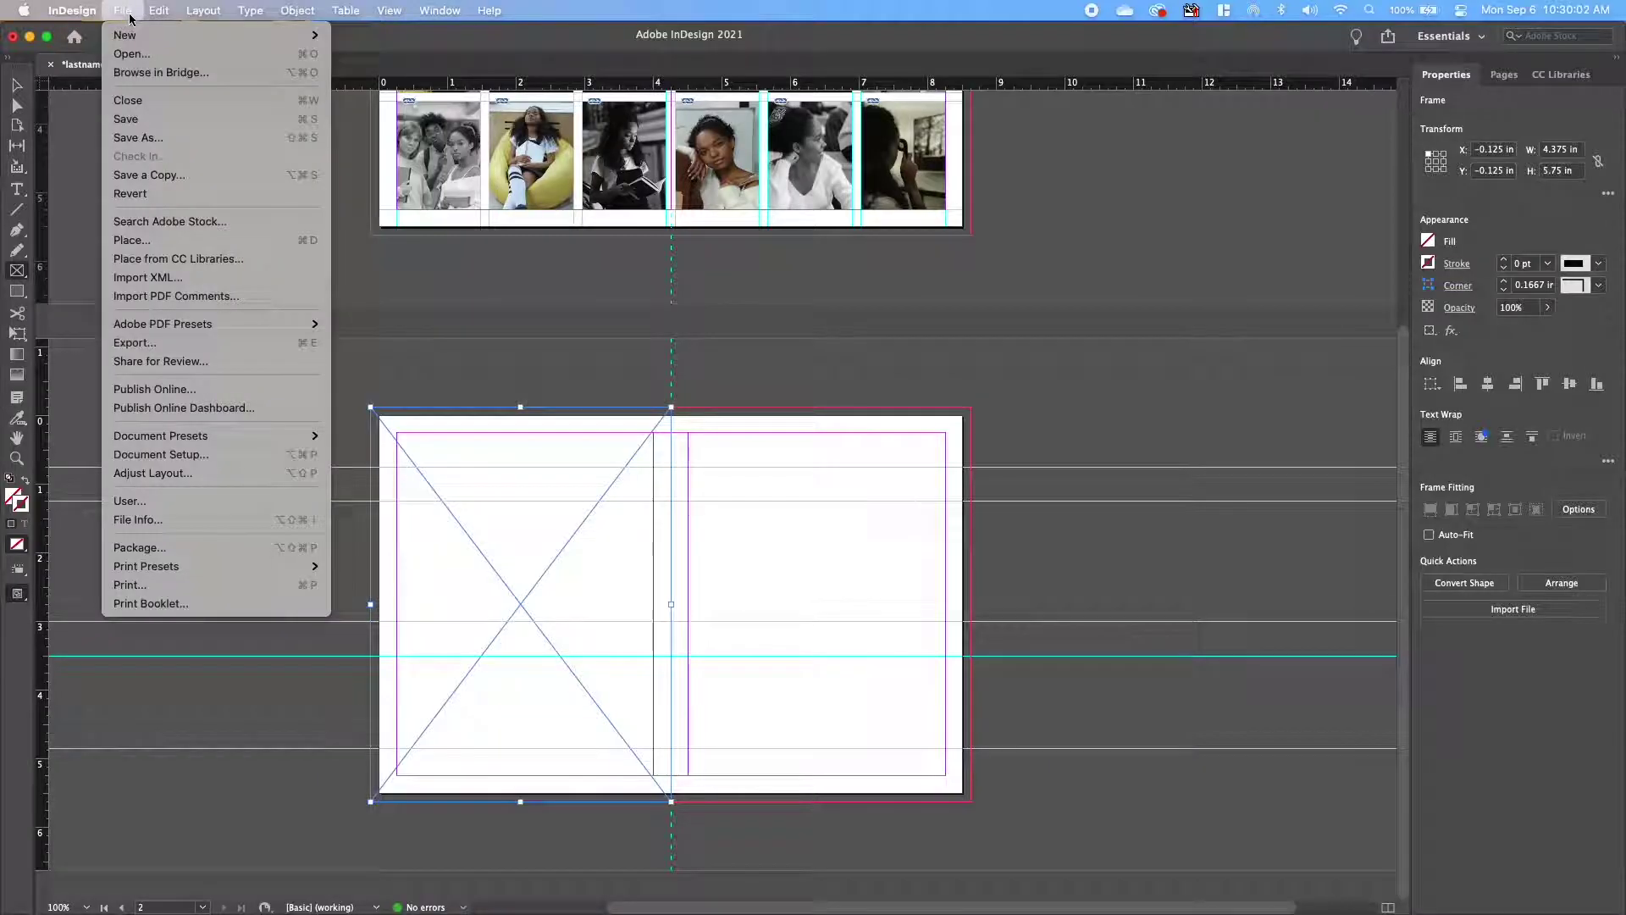
click(192, 247)
scroll(712, 390, down, 5)
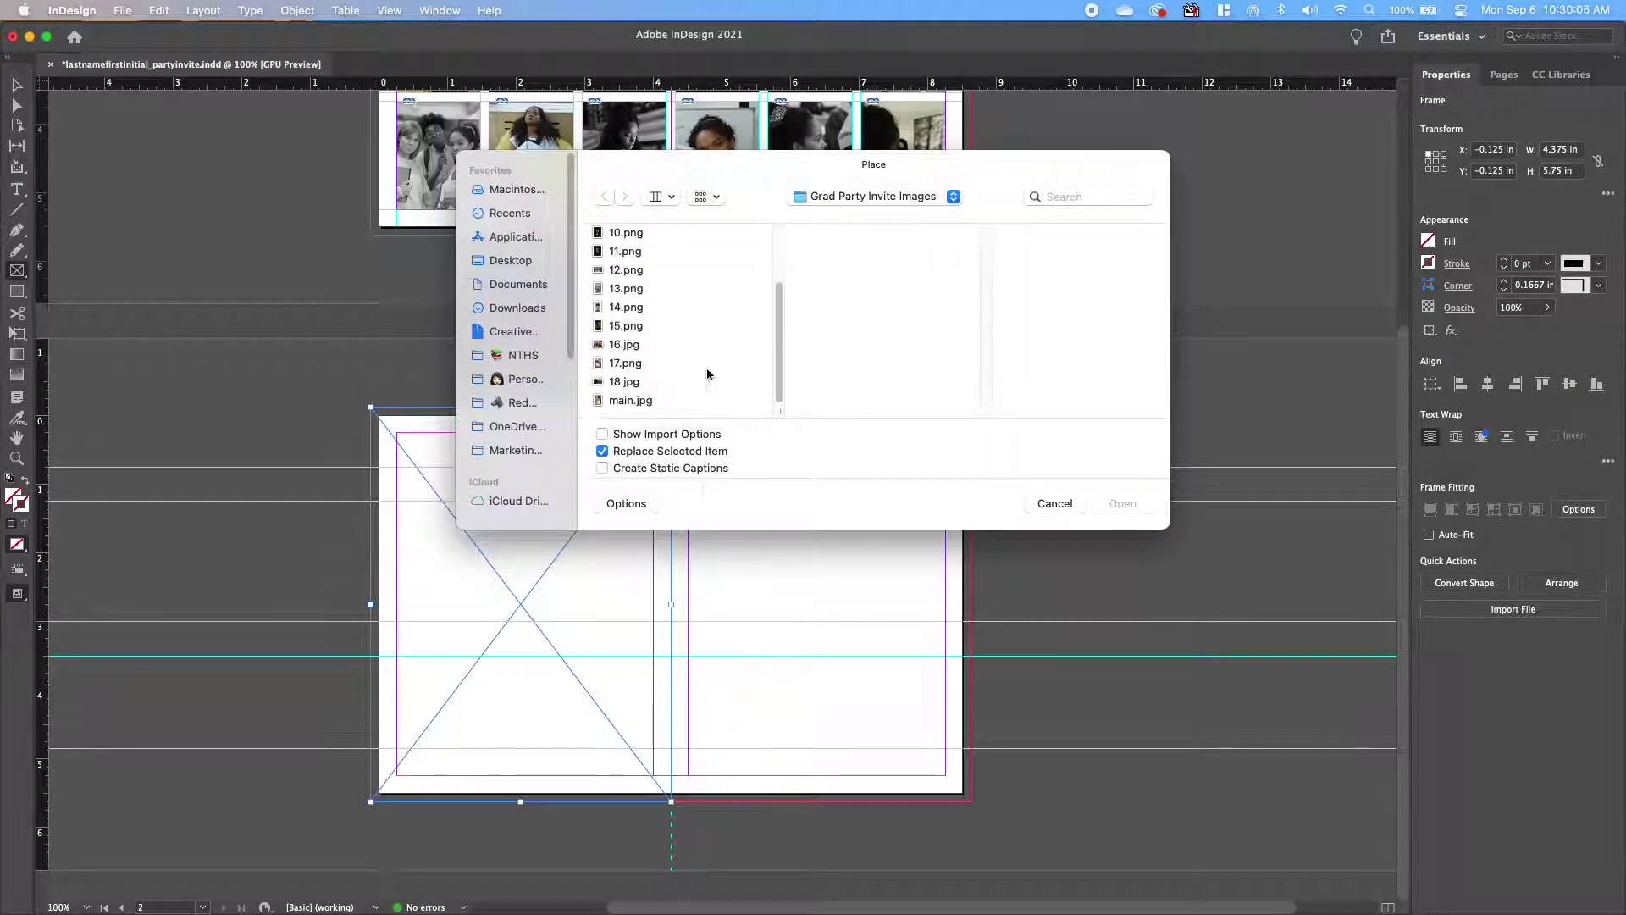
click(652, 398)
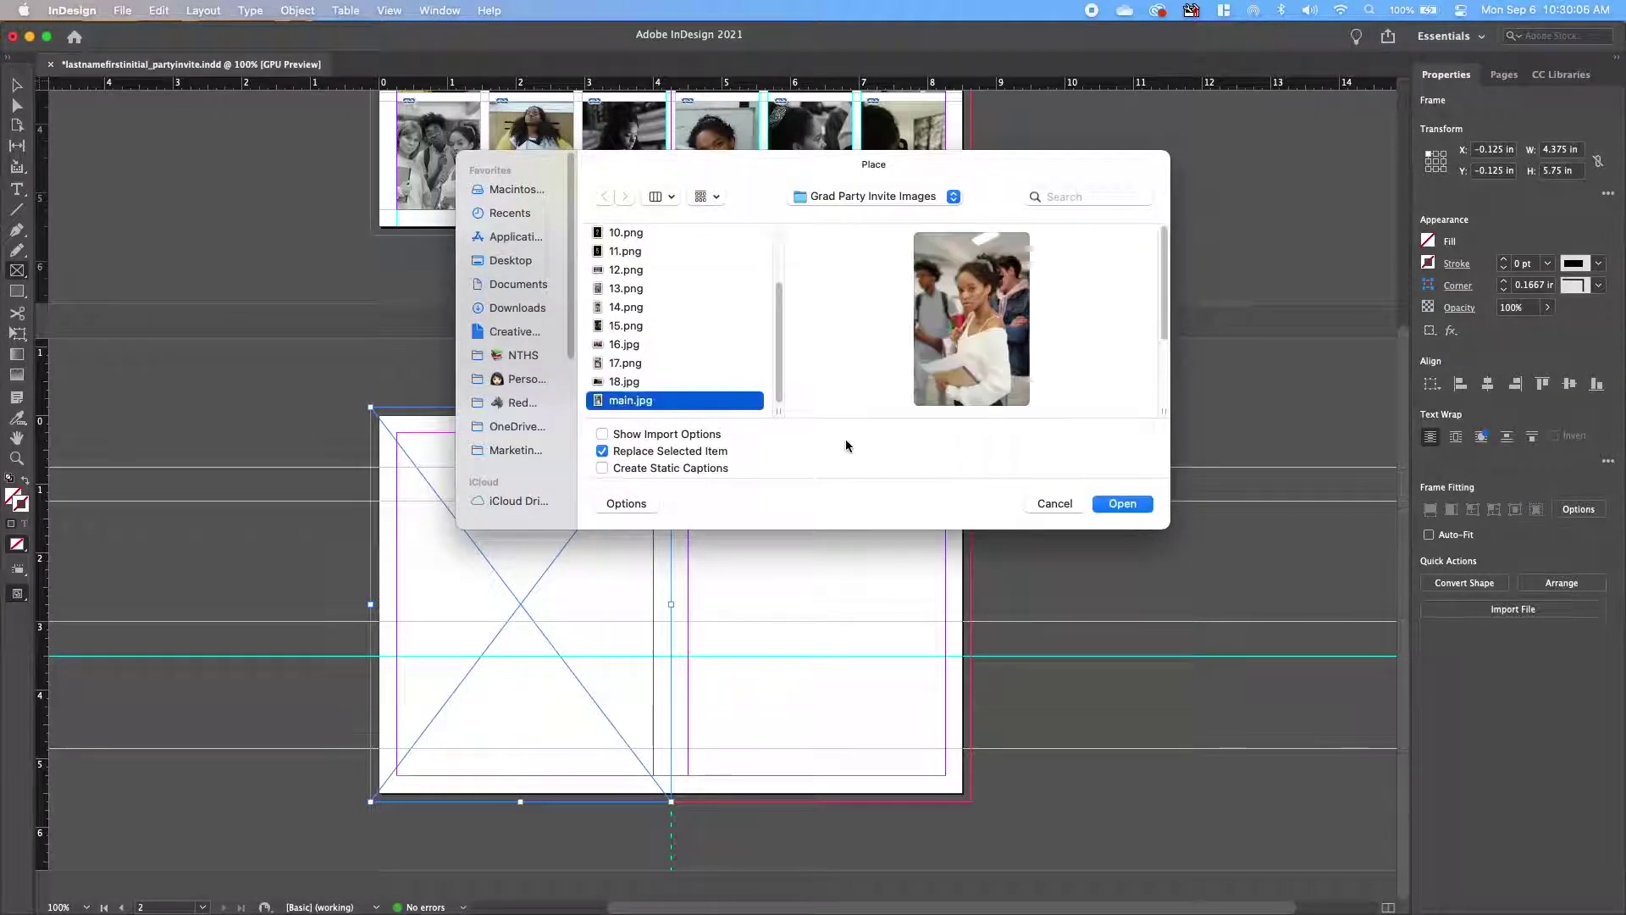
click(1121, 505)
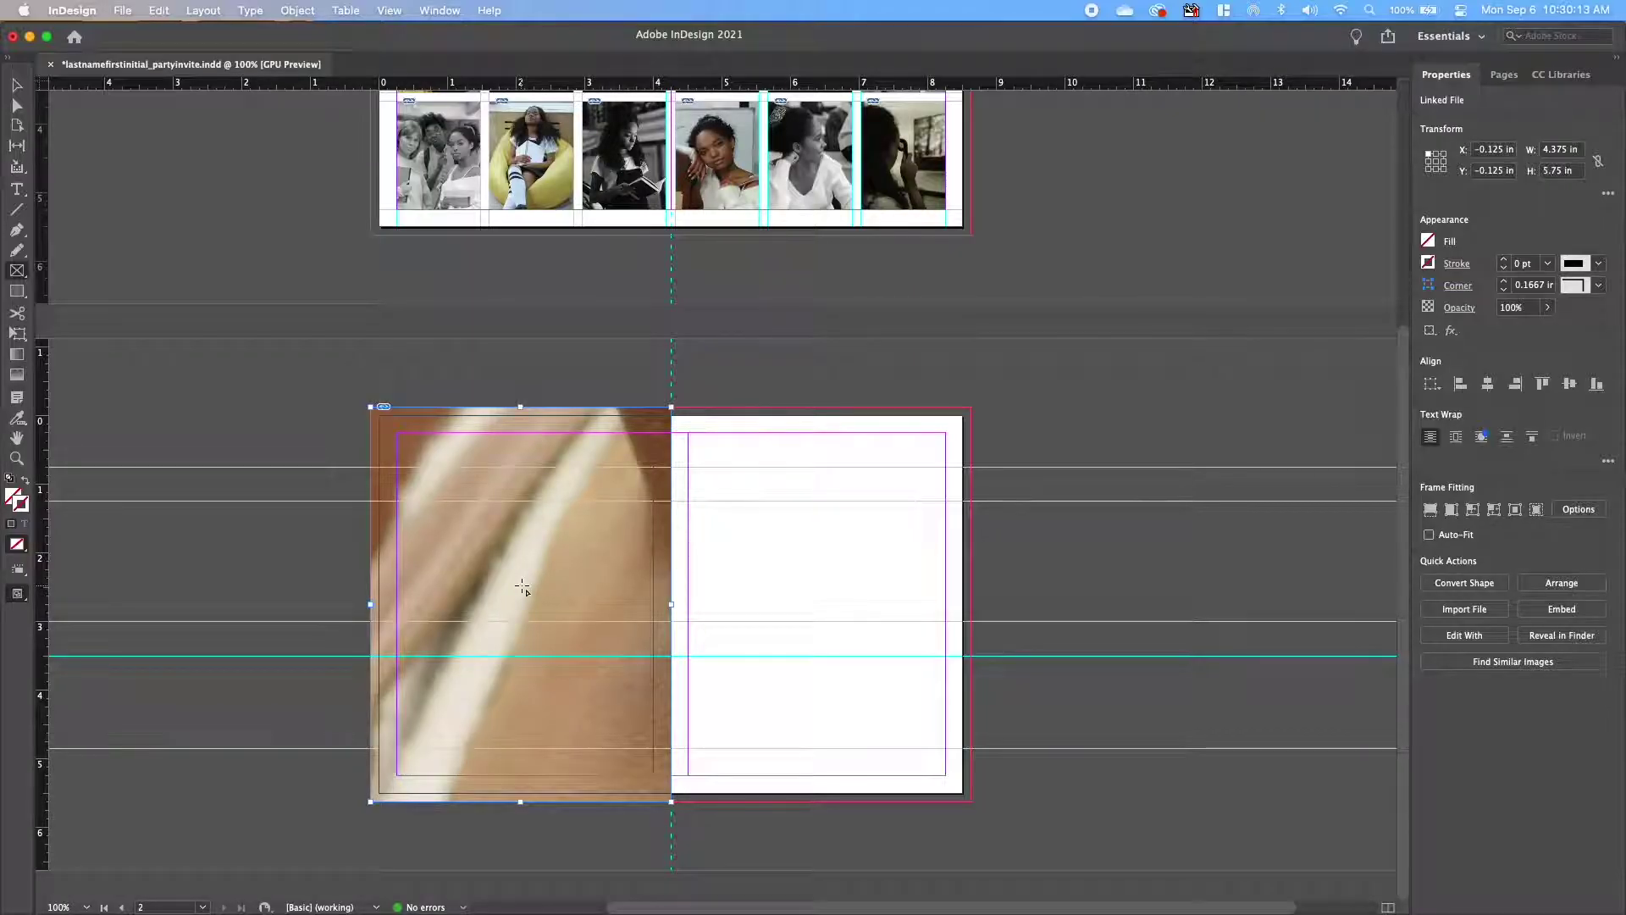
Fit the placed photo proportionally inside its frame on page 2.
right_click(552, 522)
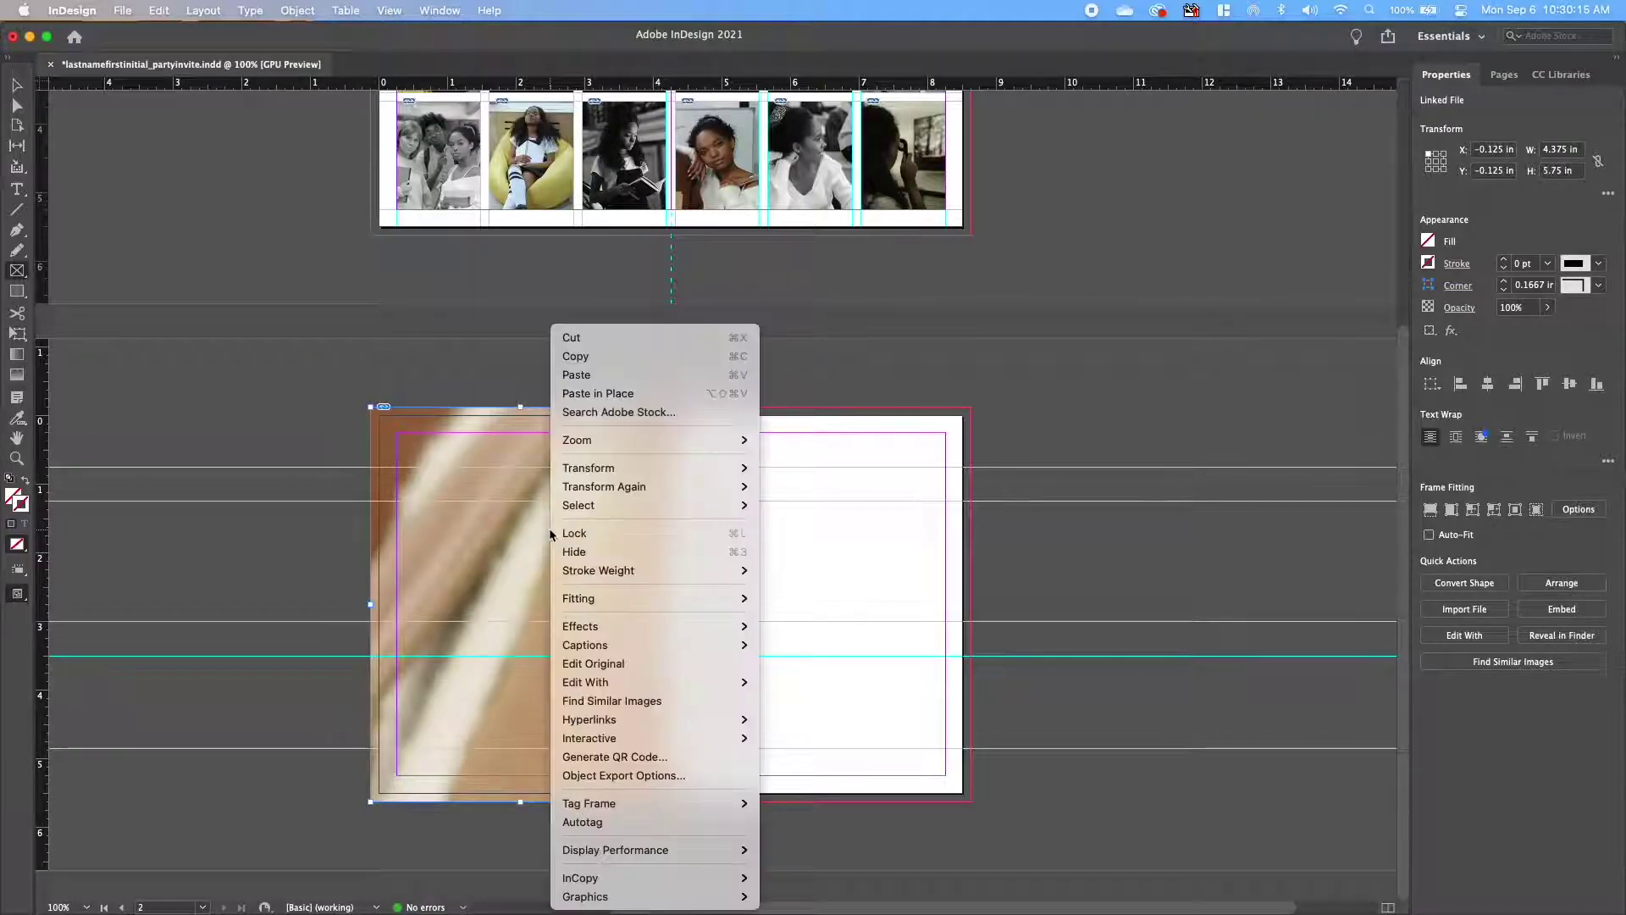
mouse_move(661, 600)
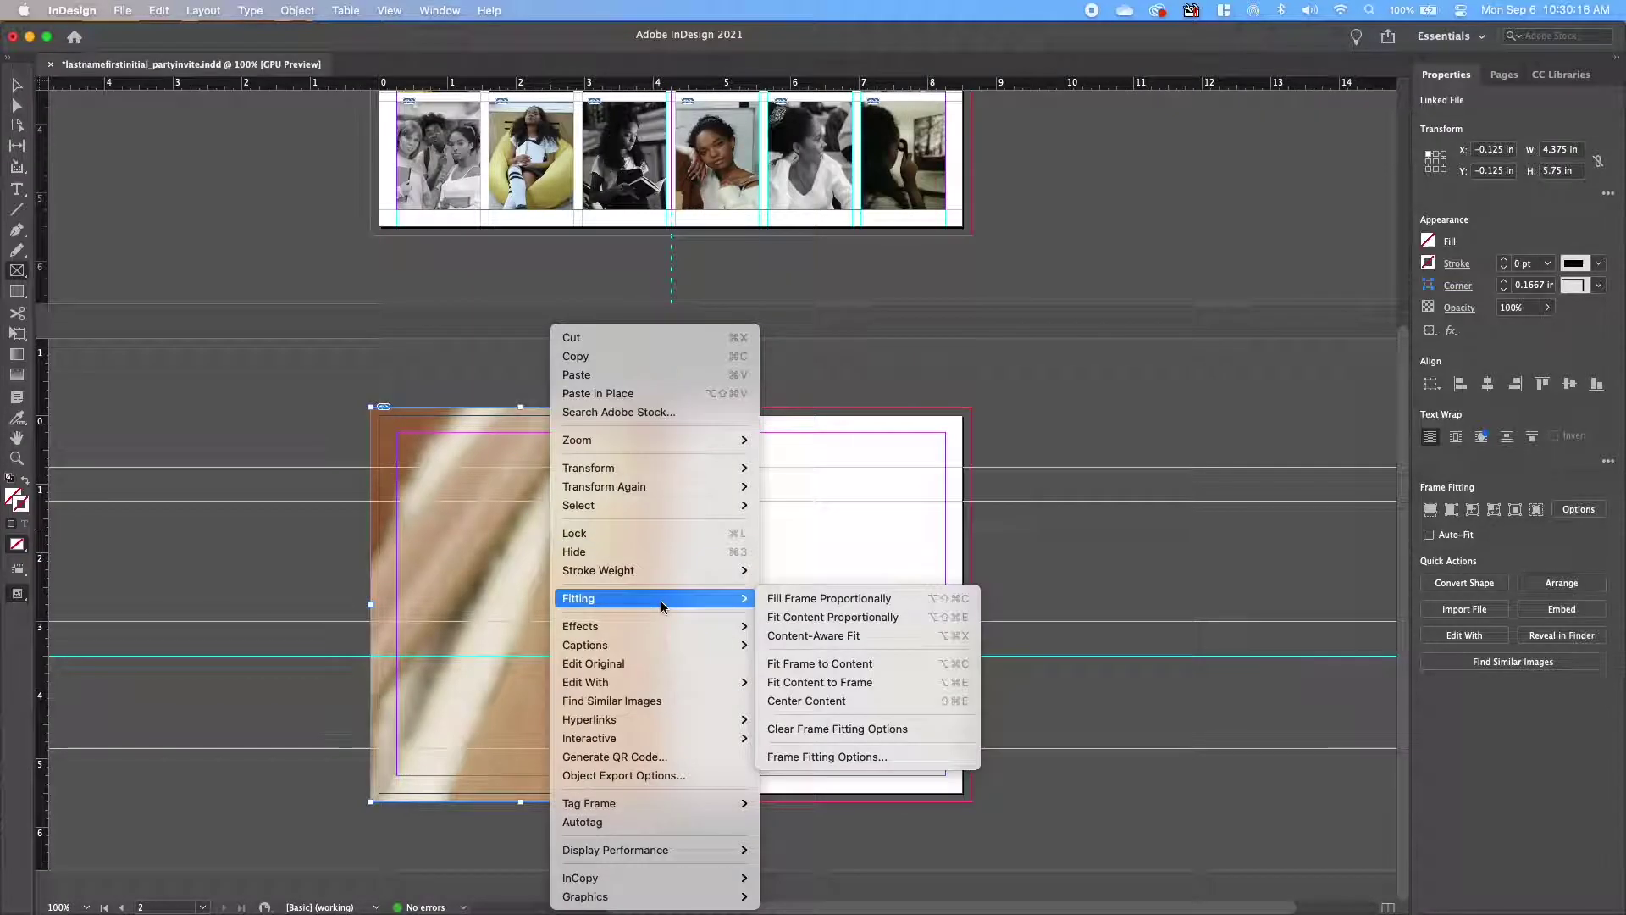
click(807, 619)
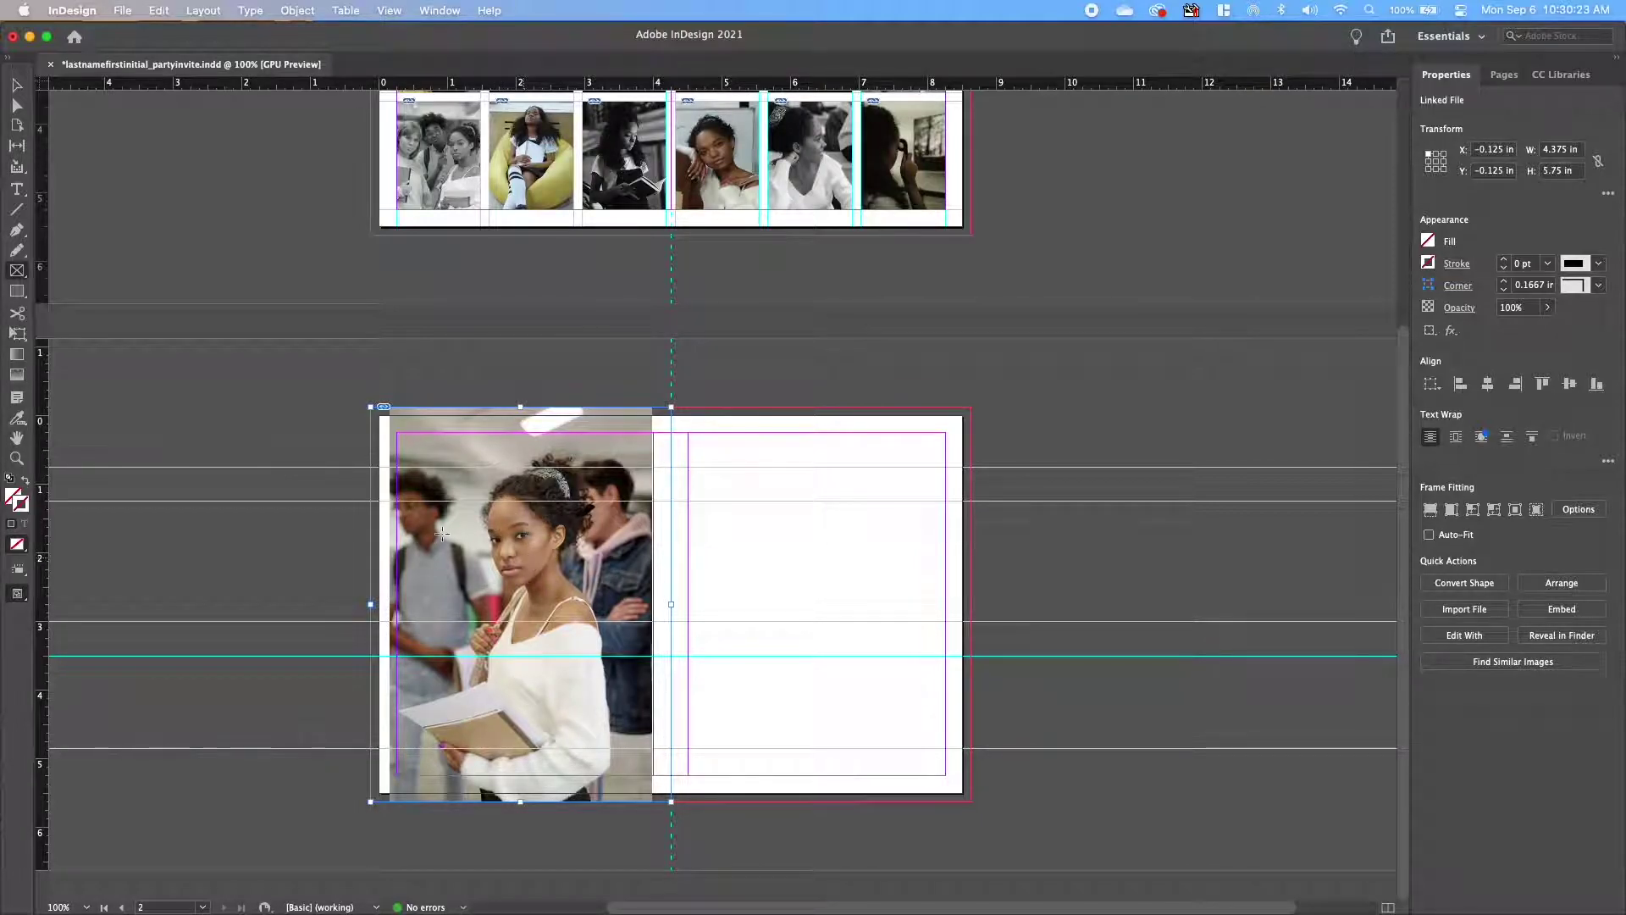
Enlarge the photo inside page 2's left-half frame to about 6.41 x 9.61 in.
click(17, 84)
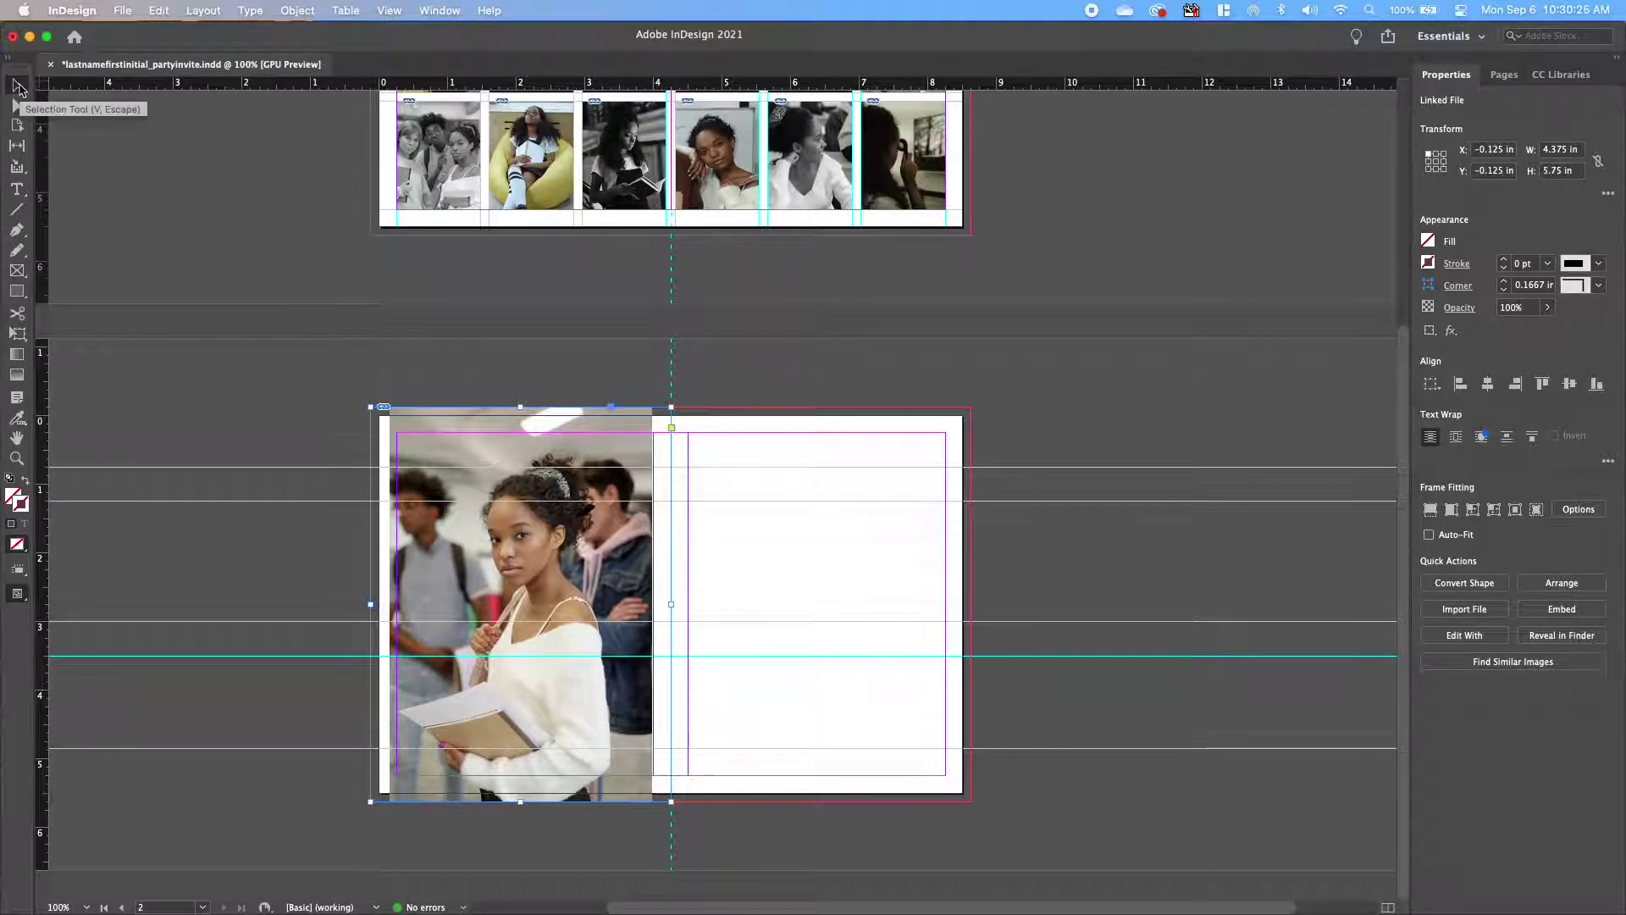
click(520, 603)
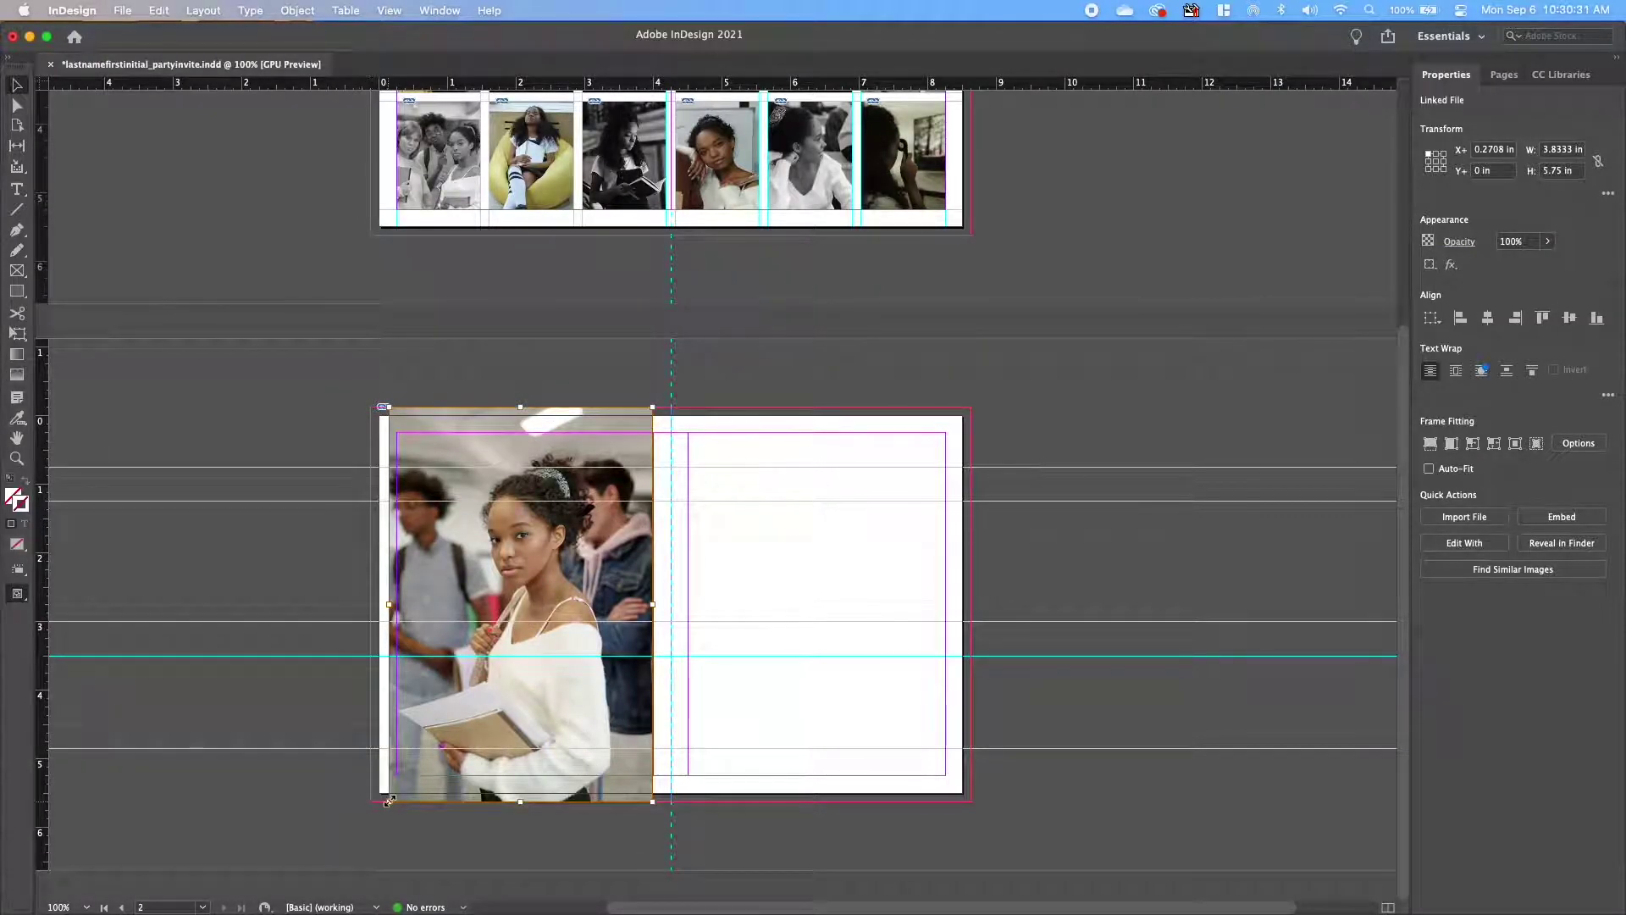
drag(389, 800, 296, 873)
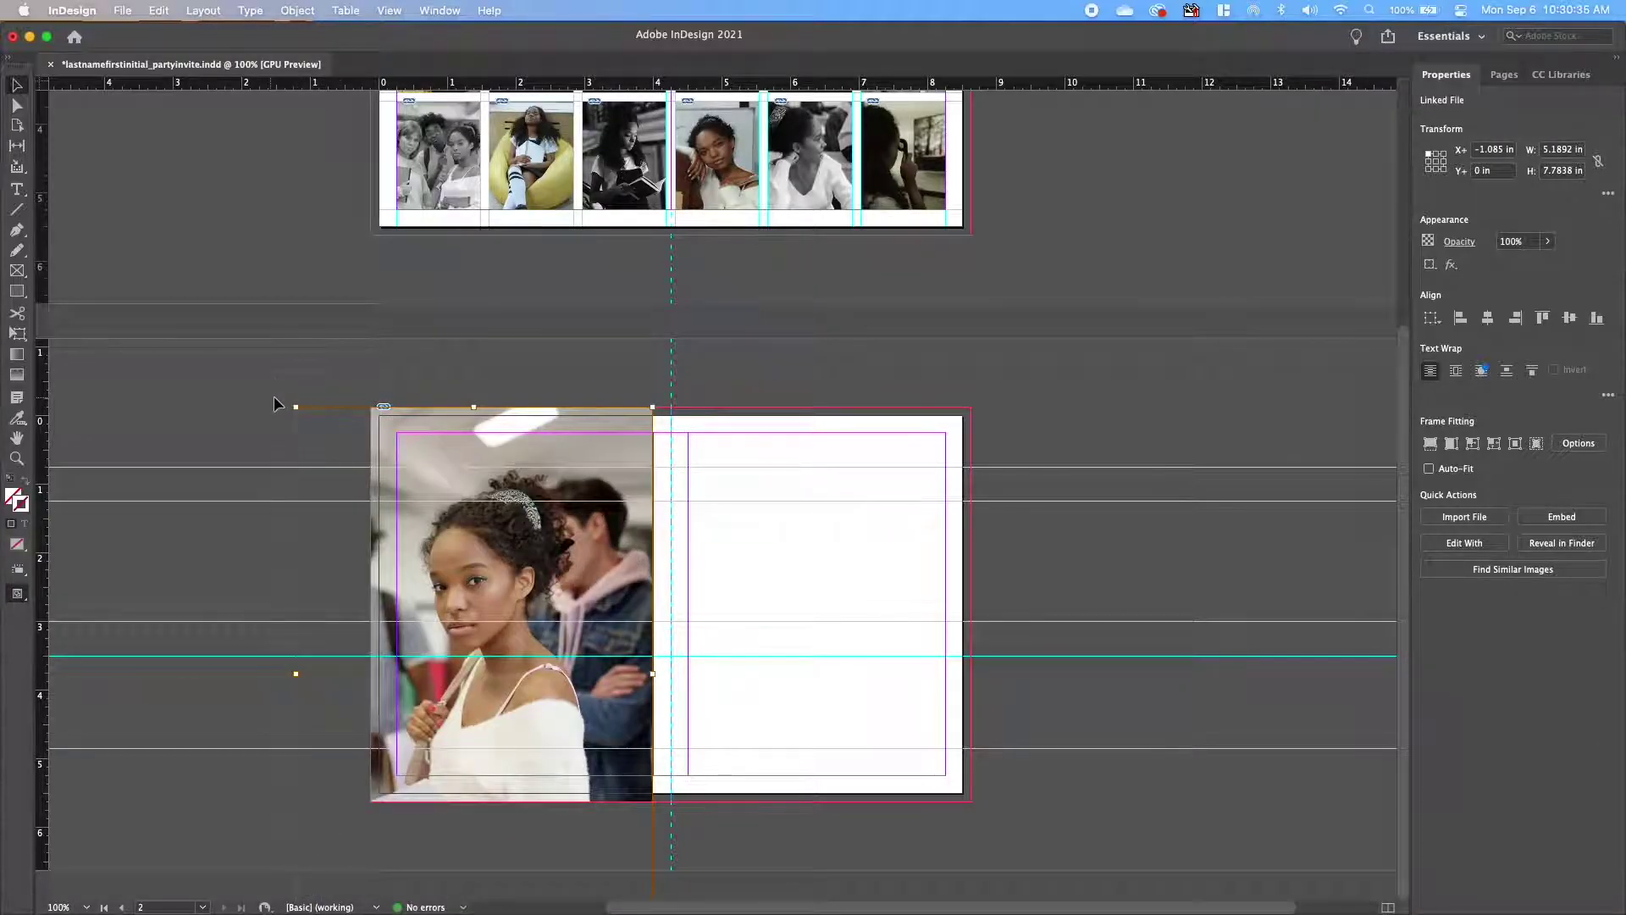
drag(297, 404, 212, 281)
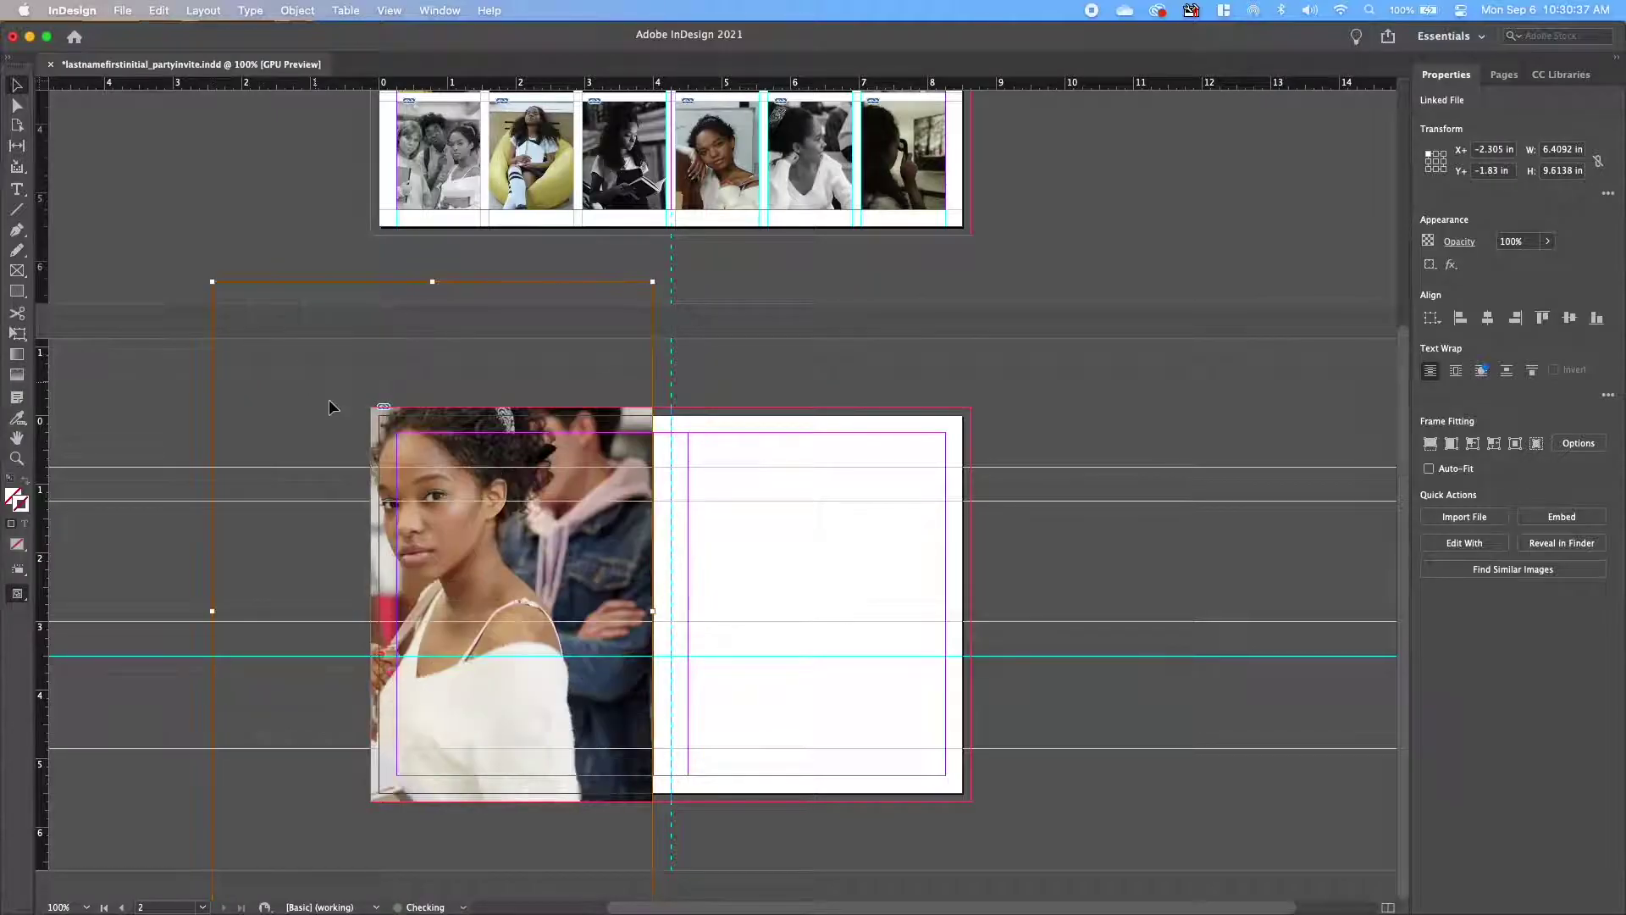
Reposition the photo inside its frame to offsets of about X -1.345 in and Y -0.917 in, checking the crop in preview mode.
mouse_move(448, 566)
mouse_down()
mouse_move(496, 598)
mouse_move(488, 612)
mouse_move(456, 558)
mouse_up()
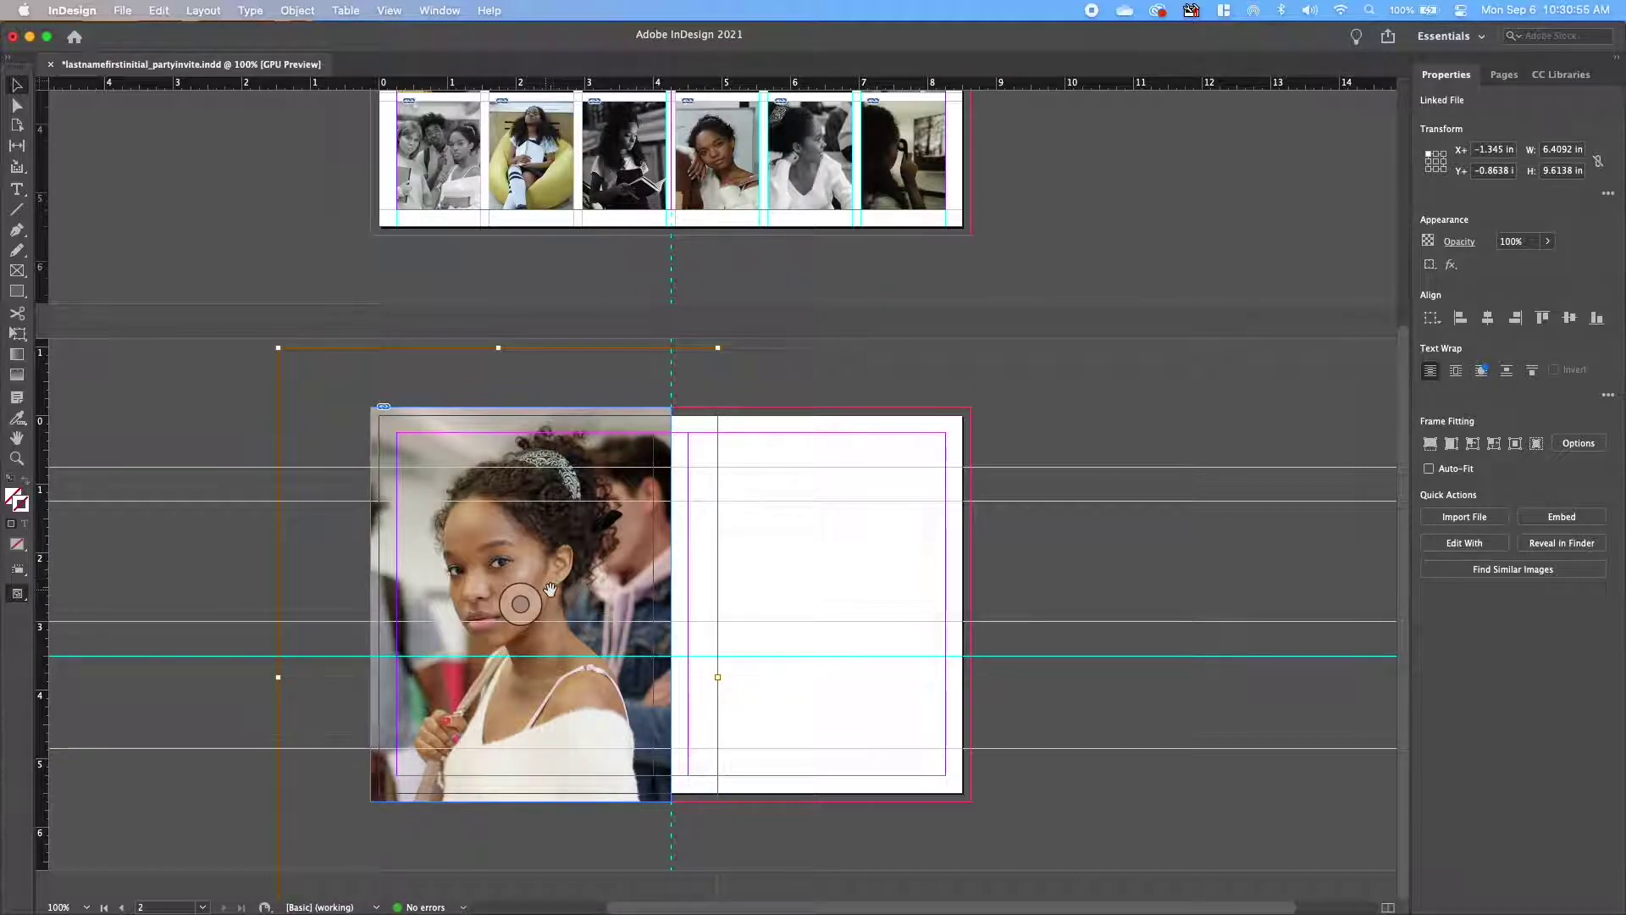
drag(549, 589, 556, 551)
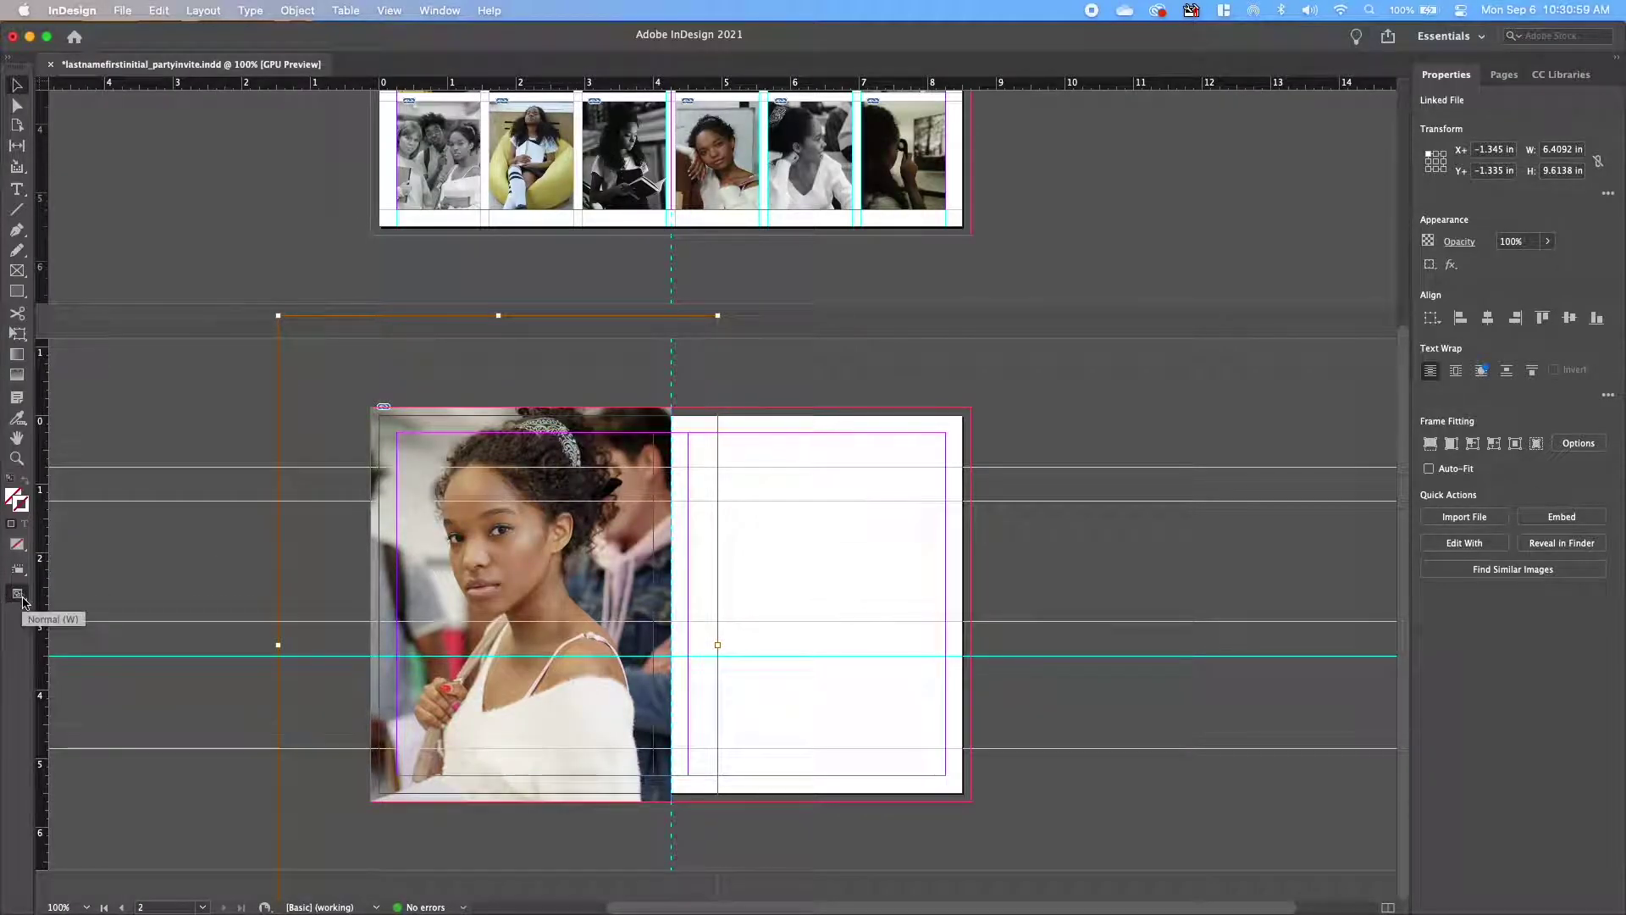
key(w)
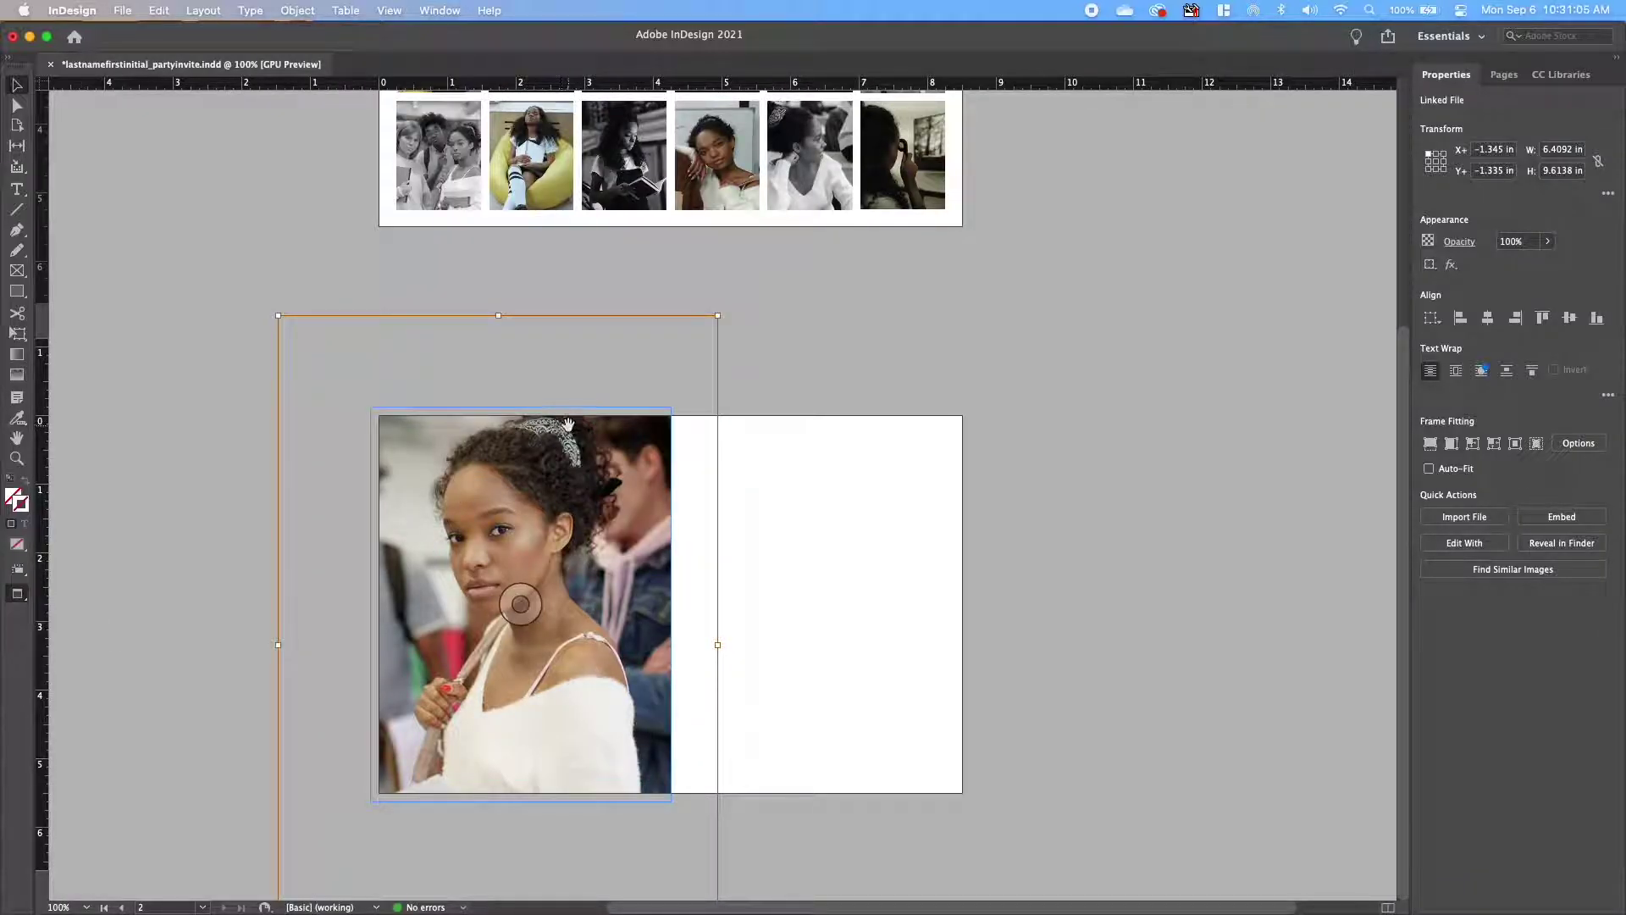
key(w)
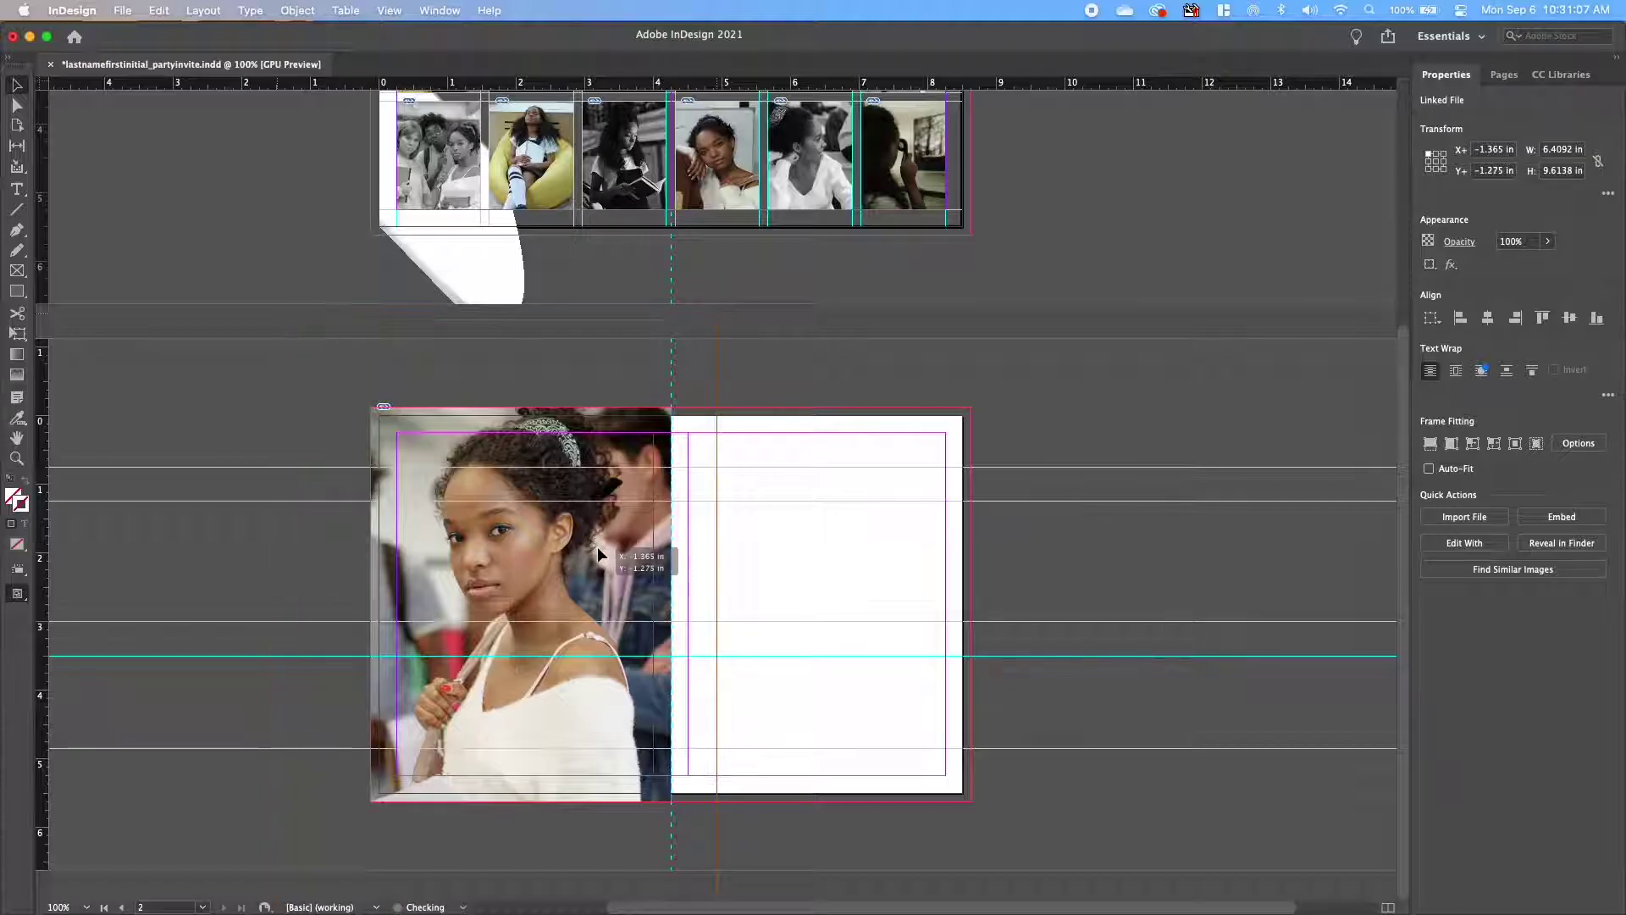
drag(591, 546, 598, 573)
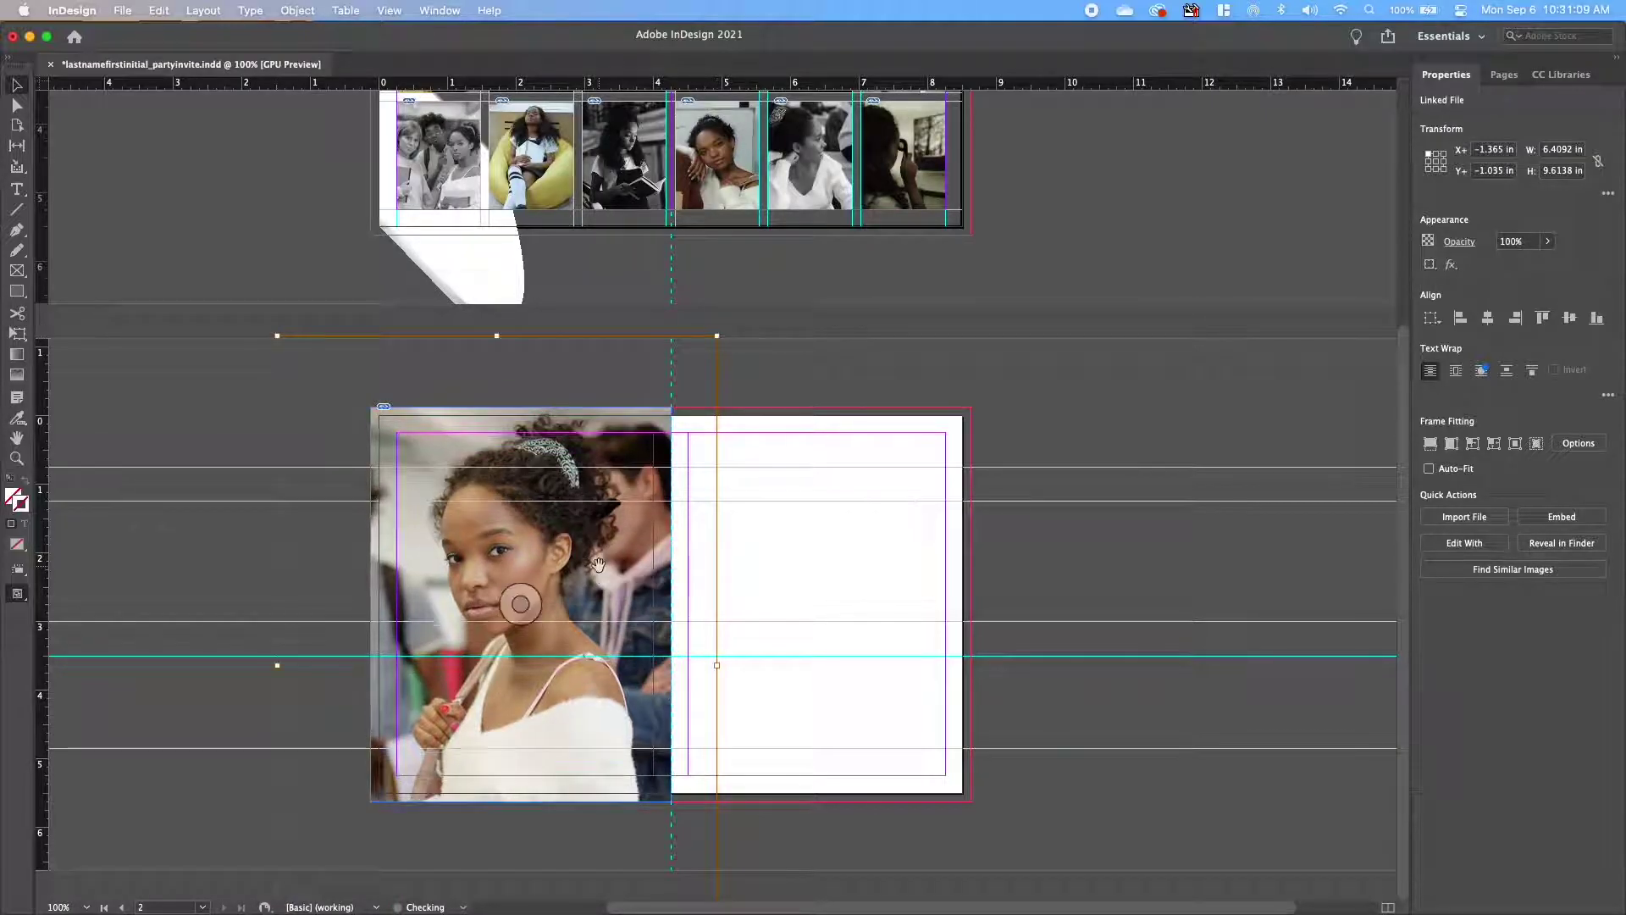
mouse_move(589, 552)
mouse_down()
mouse_move(604, 582)
mouse_move(603, 561)
mouse_up()
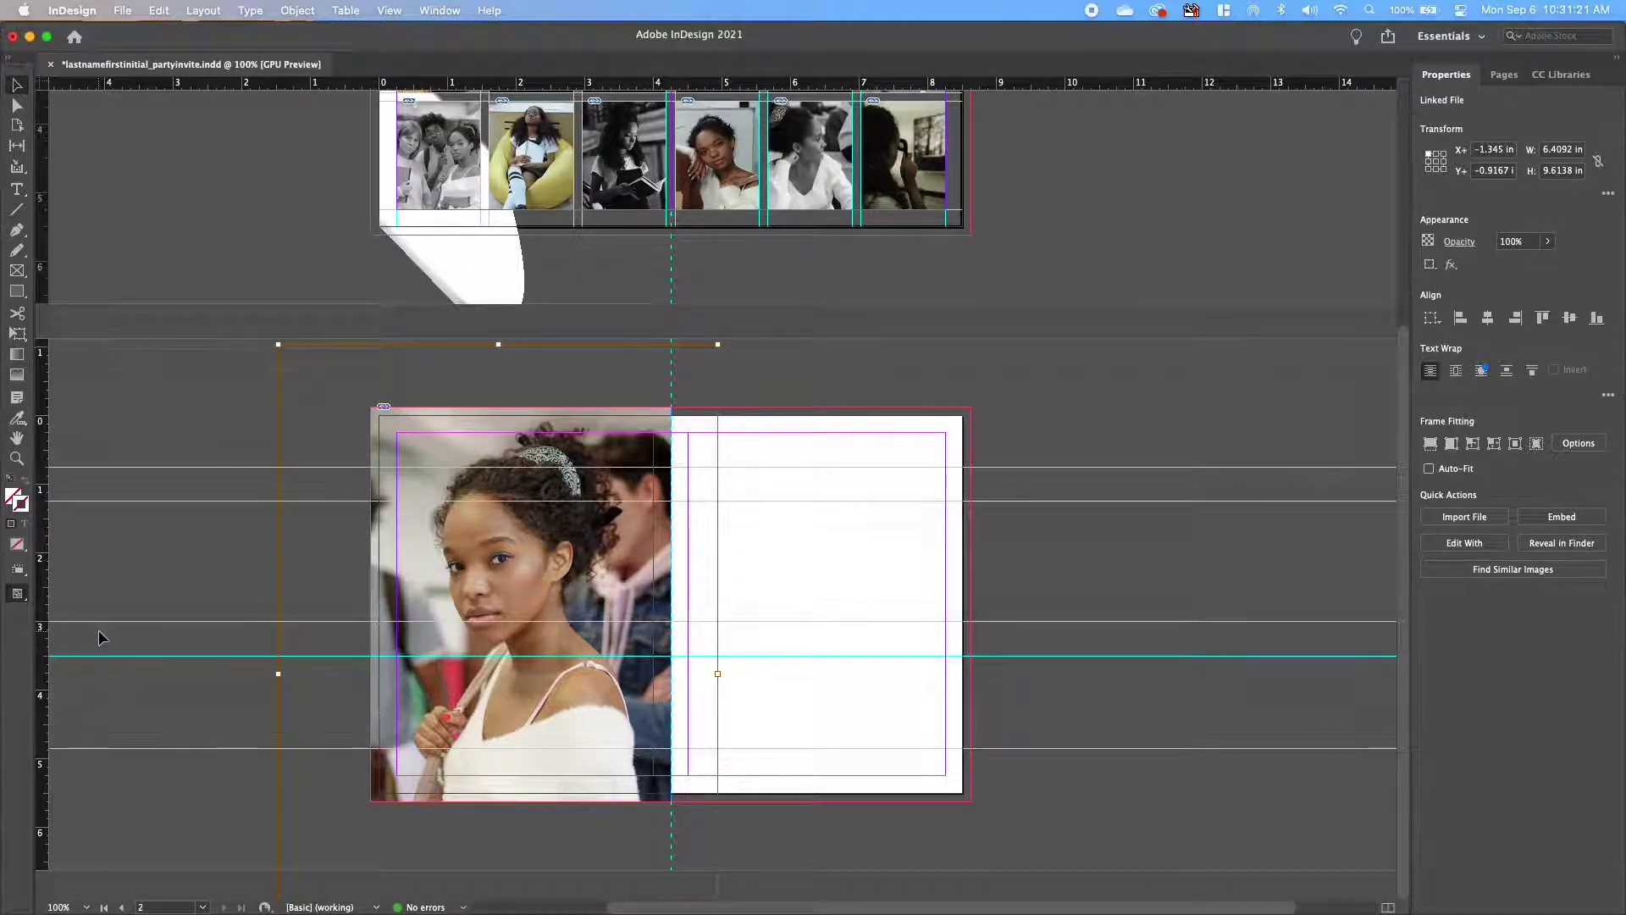
key(w)
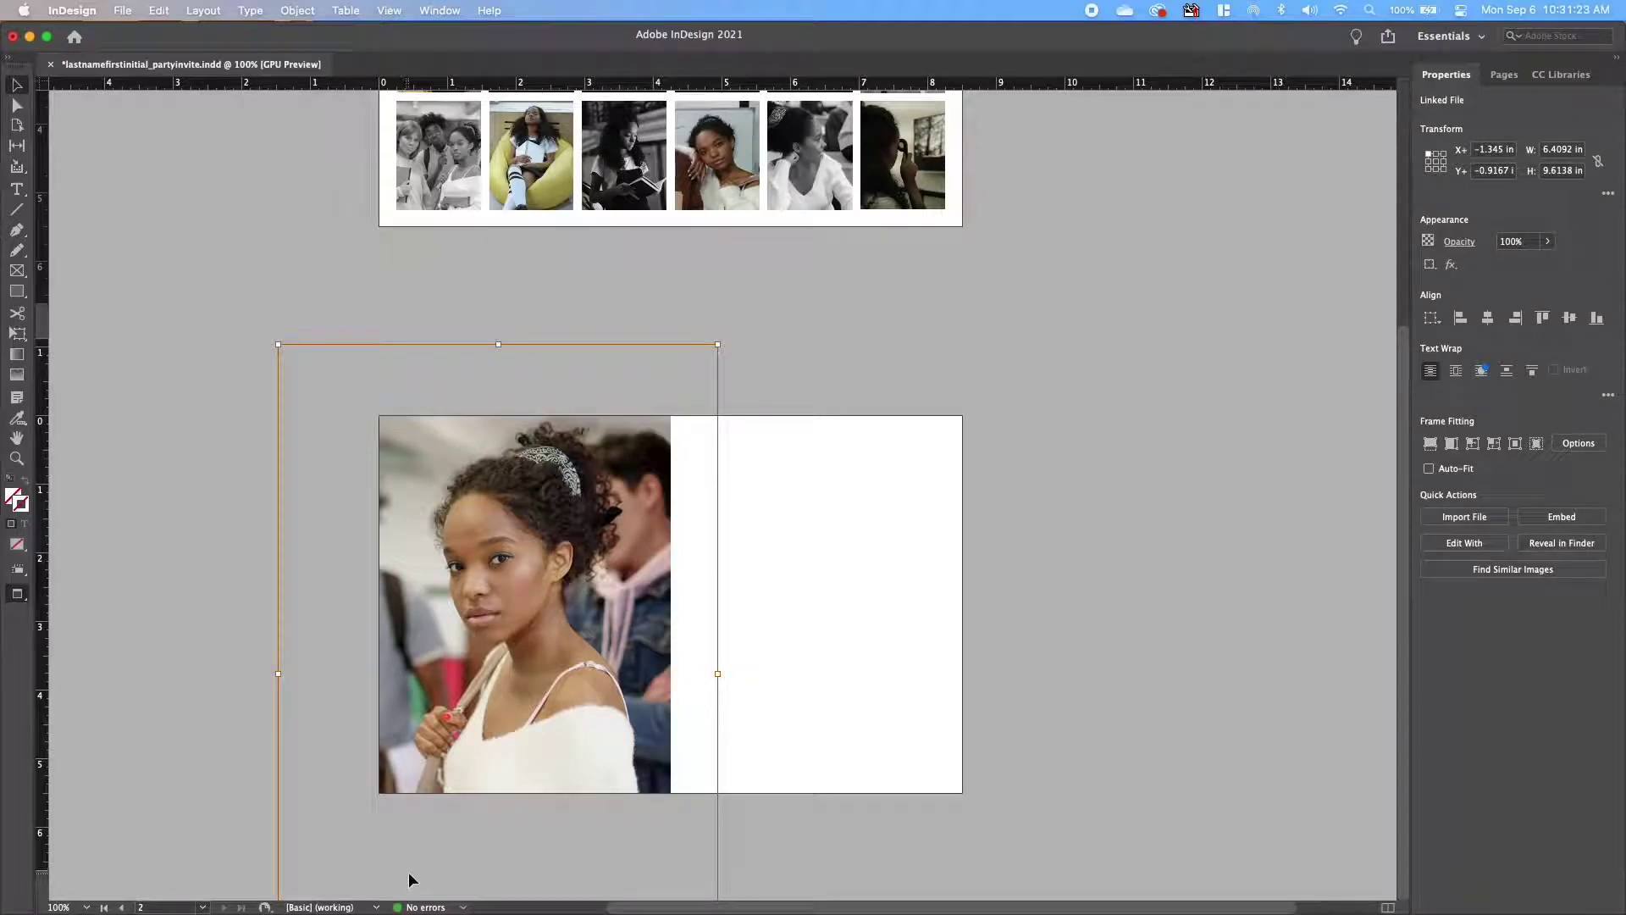
key(w)
Draw a 4.375 x 5.75 in black-filled rectangle without stroke over page 2's right half, from the center fold to the bleed edge.
click(786, 568)
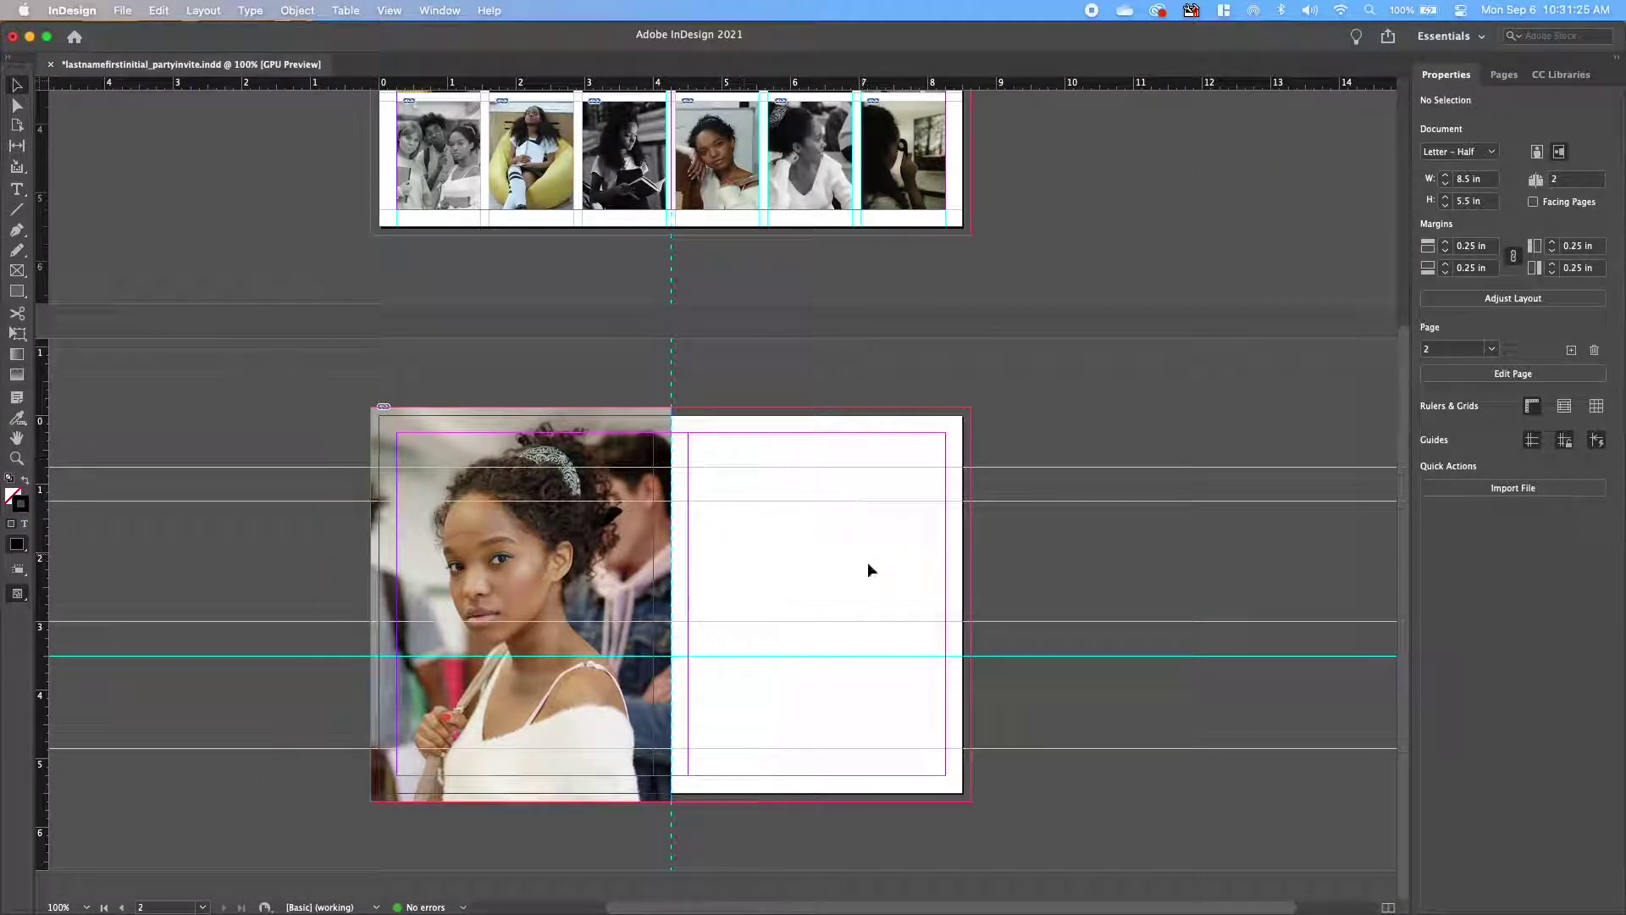
click(17, 291)
click(26, 485)
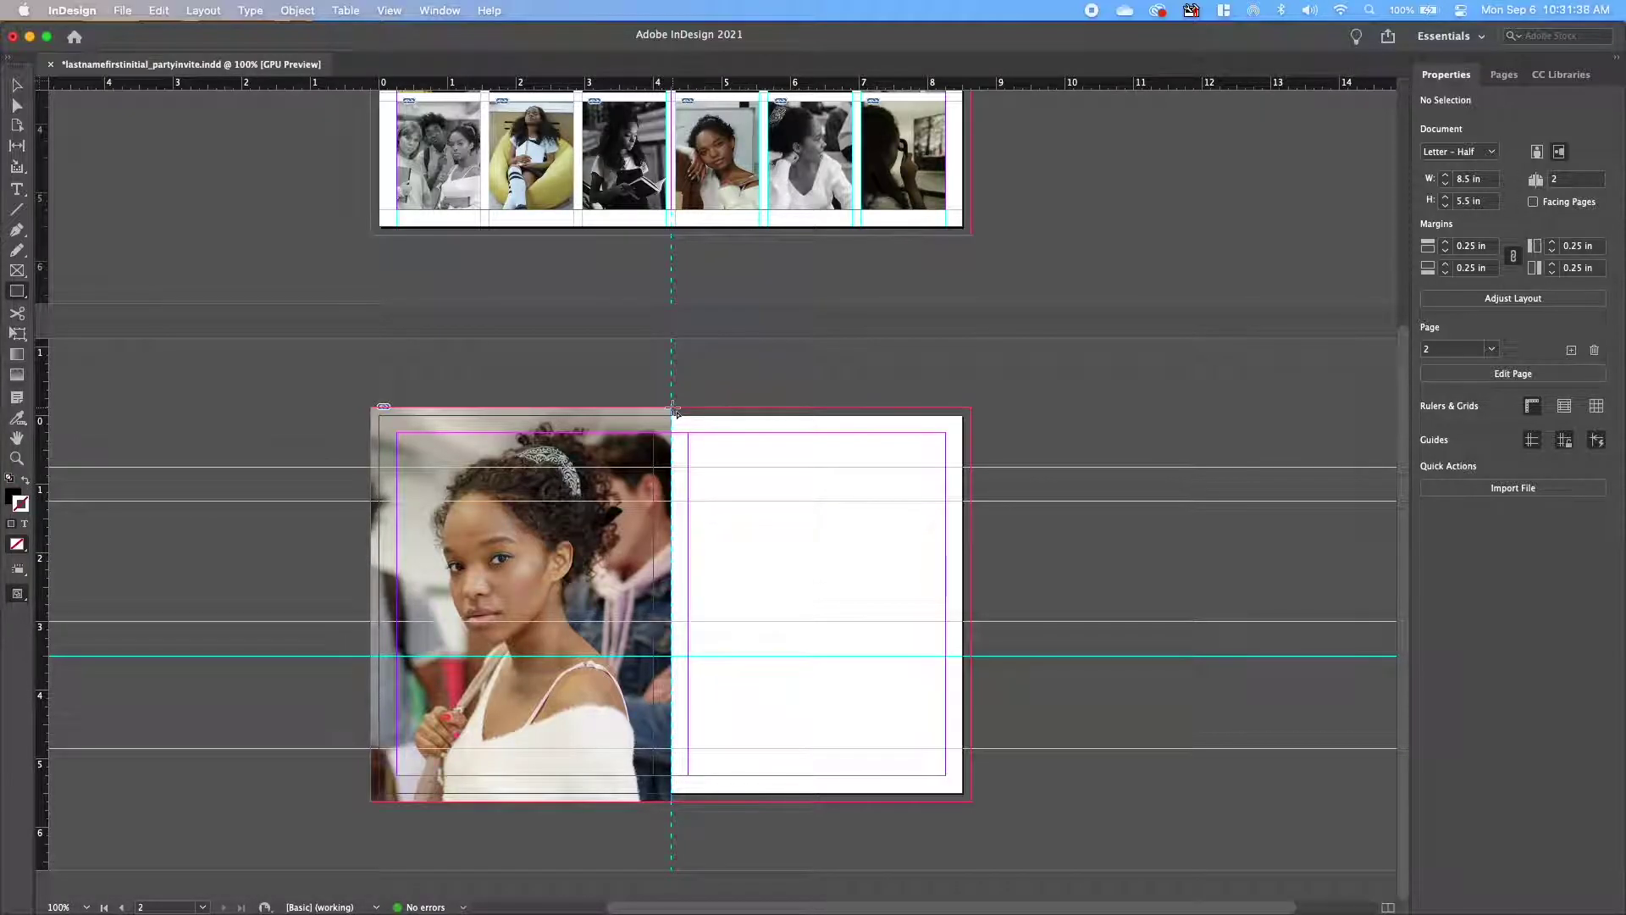
drag(675, 410, 971, 802)
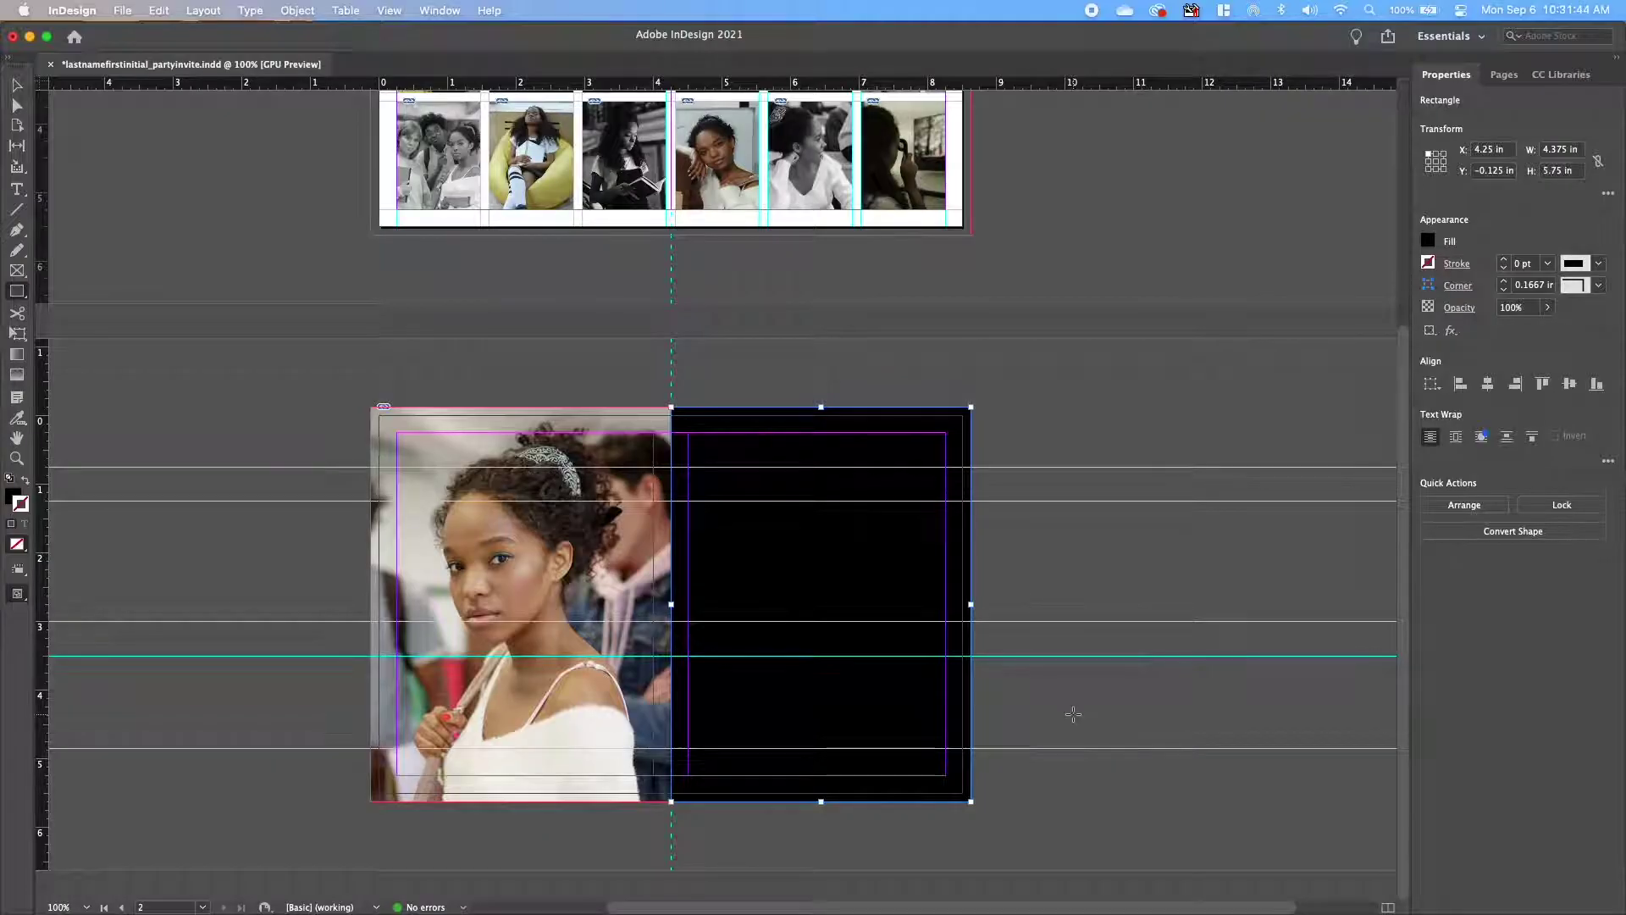
key(v)
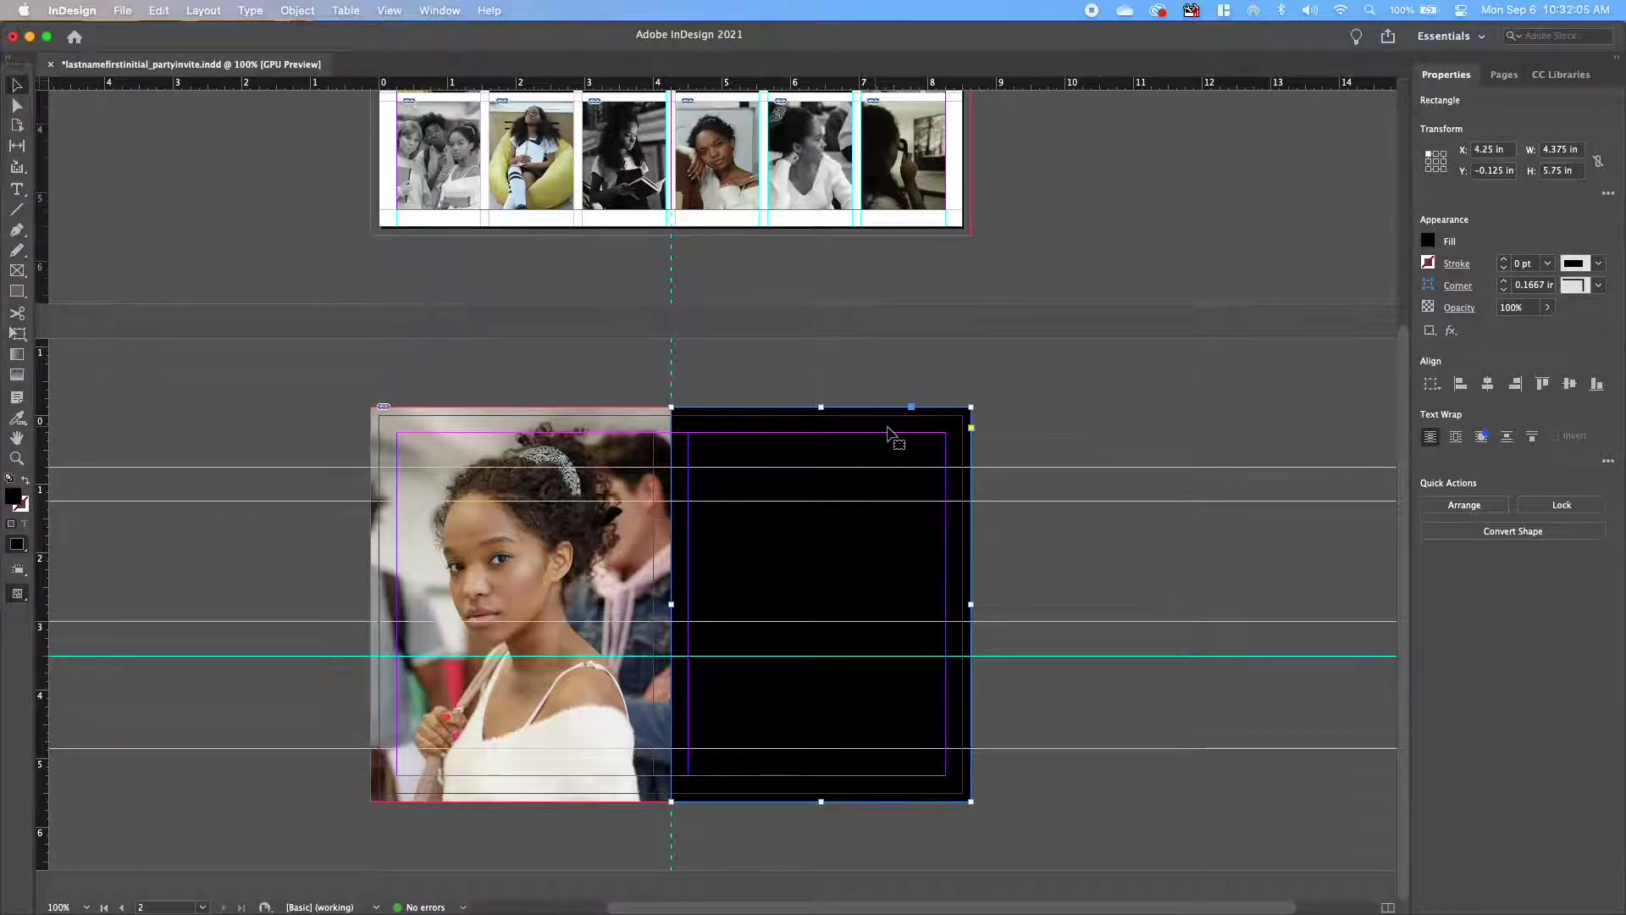
click(1077, 423)
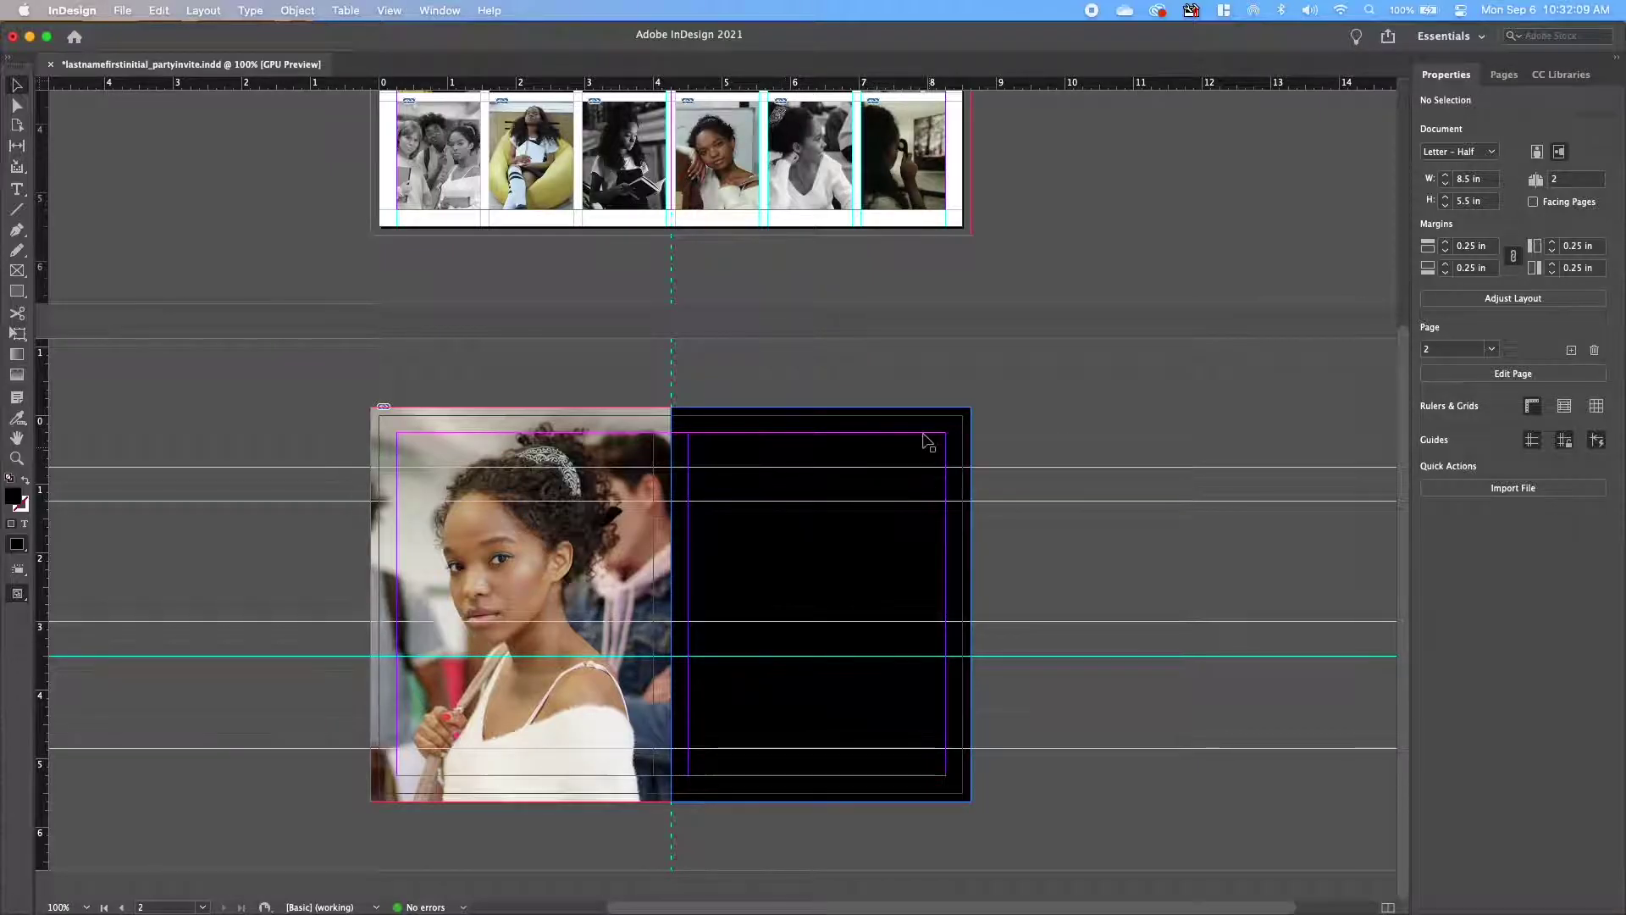
With the Type tool active and nothing selected, set the fill color to white (ffffff).
click(26, 193)
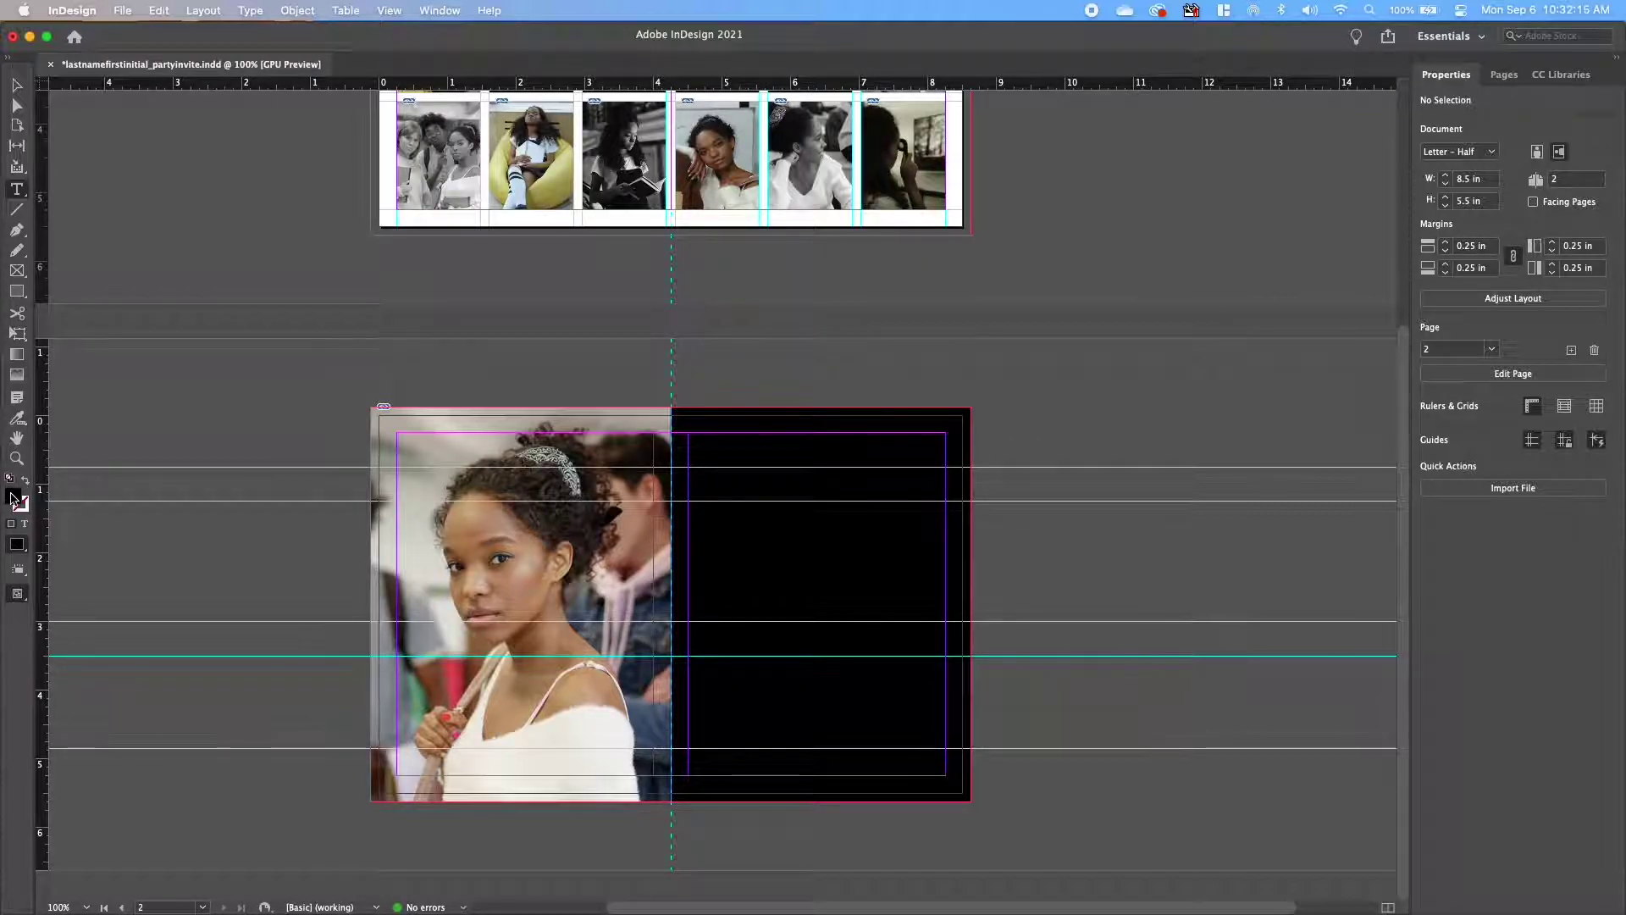
double_click(15, 501)
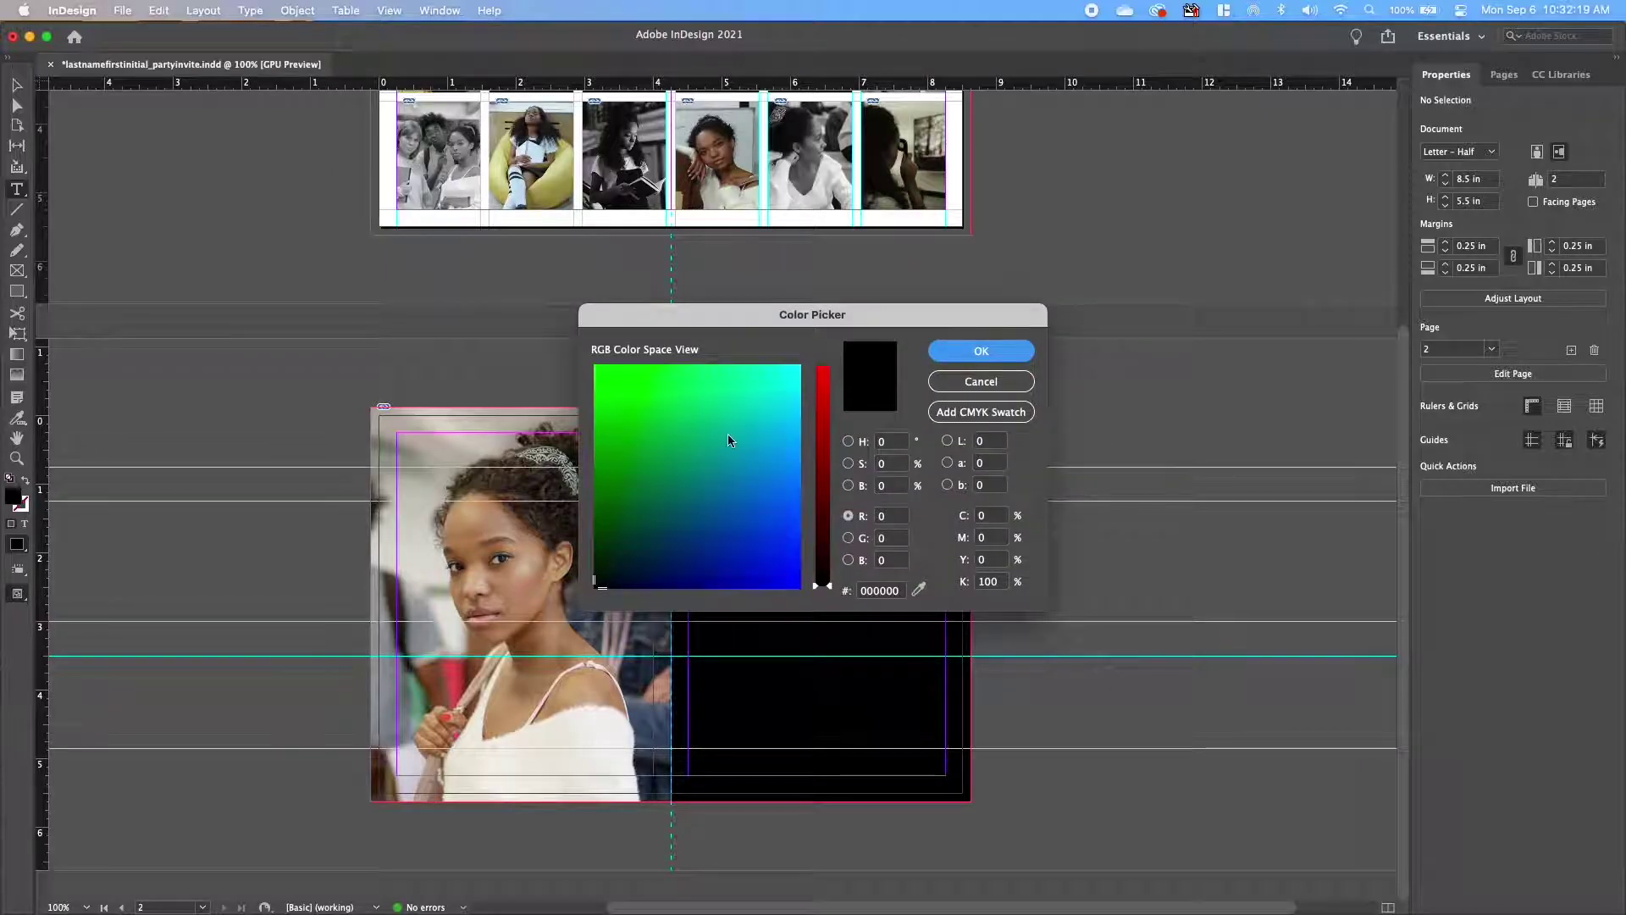
drag(739, 439, 799, 366)
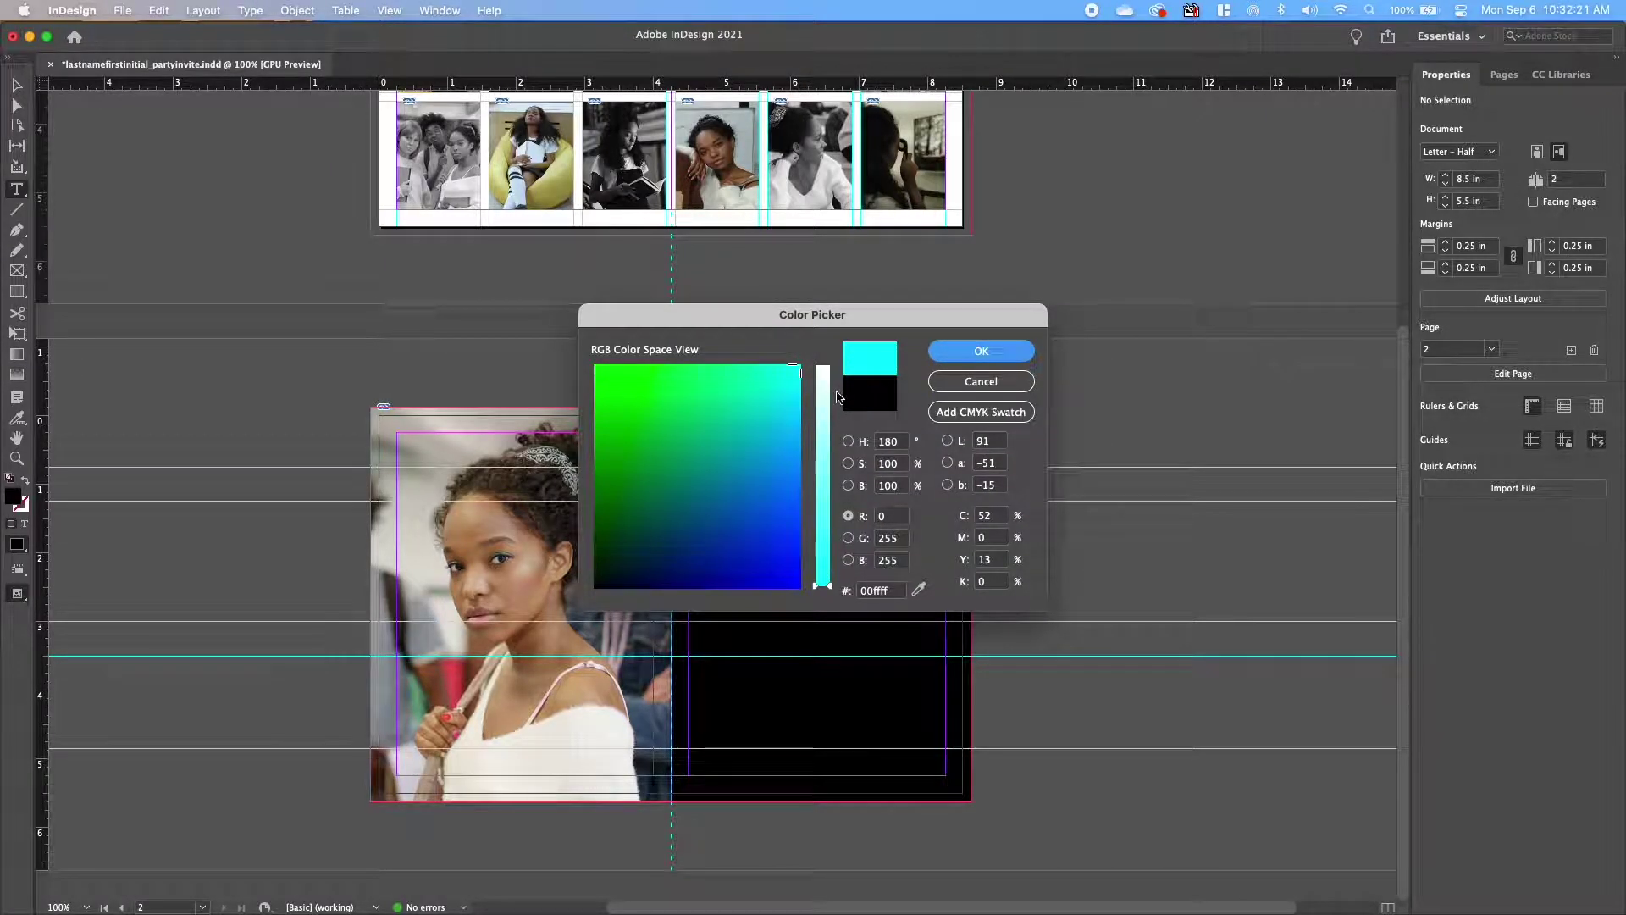
click(822, 367)
drag(780, 374, 801, 364)
click(823, 374)
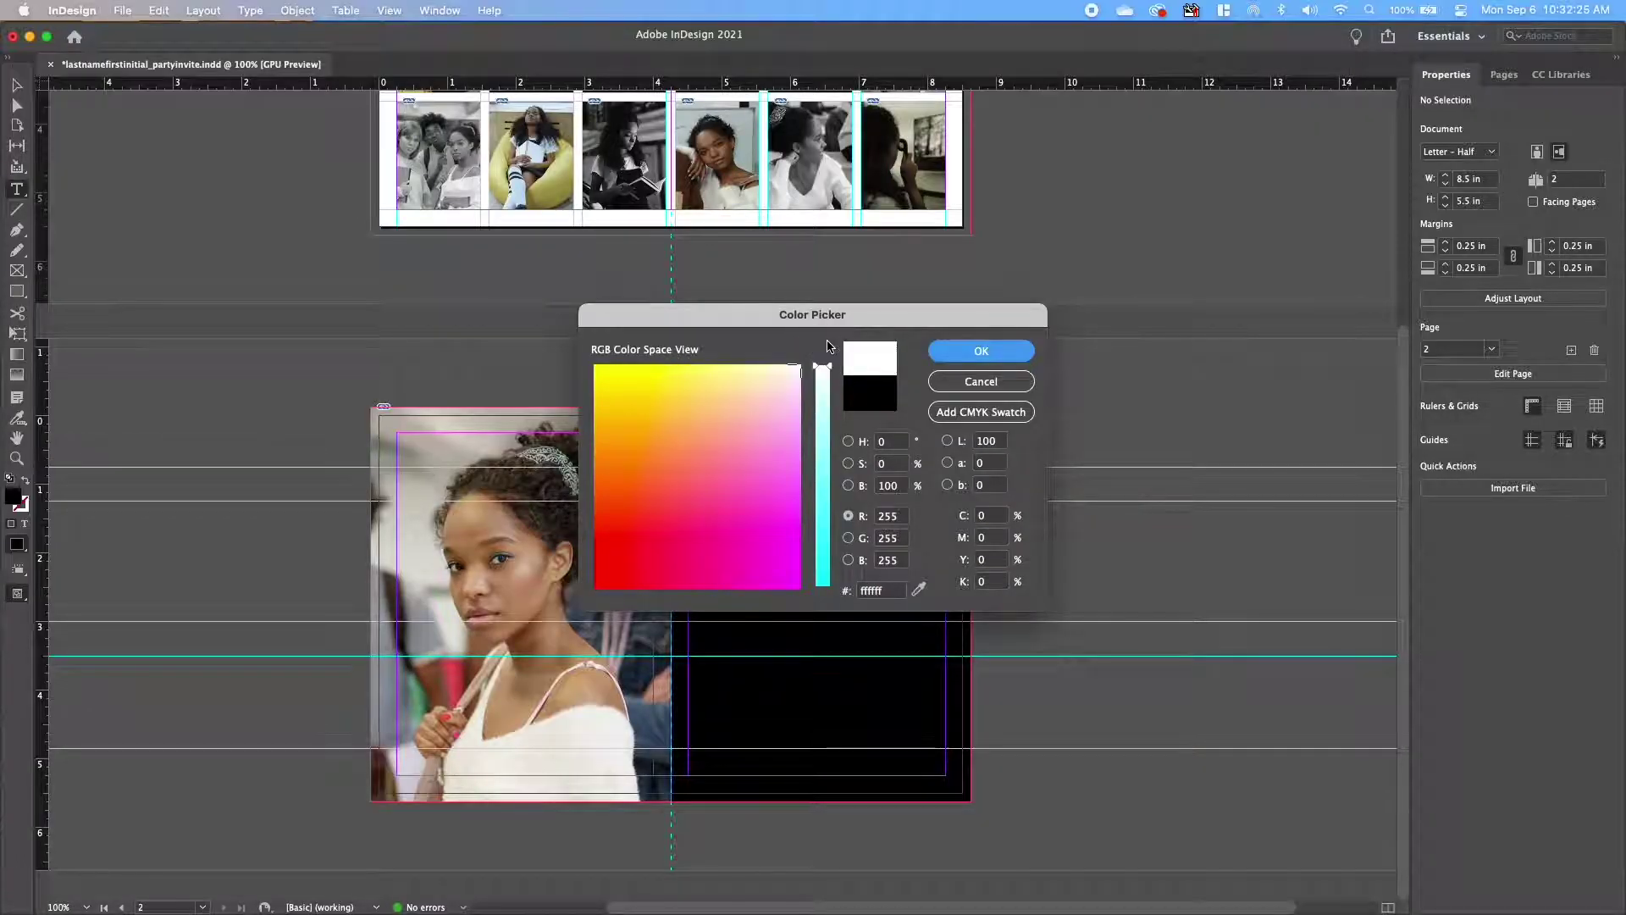
click(982, 356)
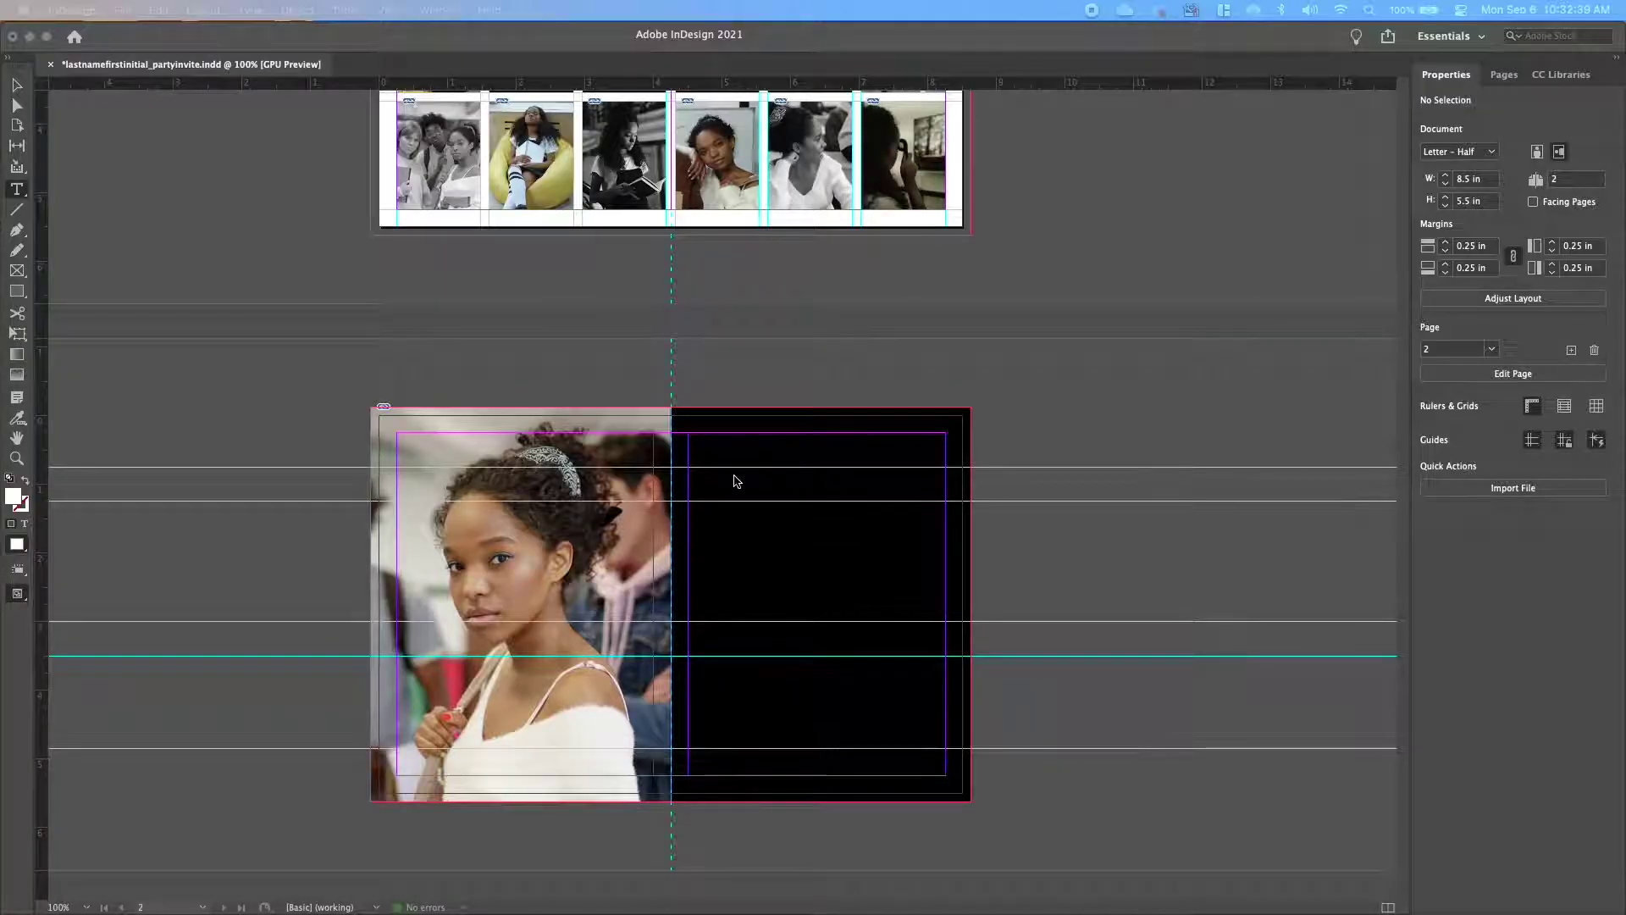
Check the invitation text file and draw a text frame on the black panel between its side margins and the two uppermost guides.
drag(765, 178, 959, 174)
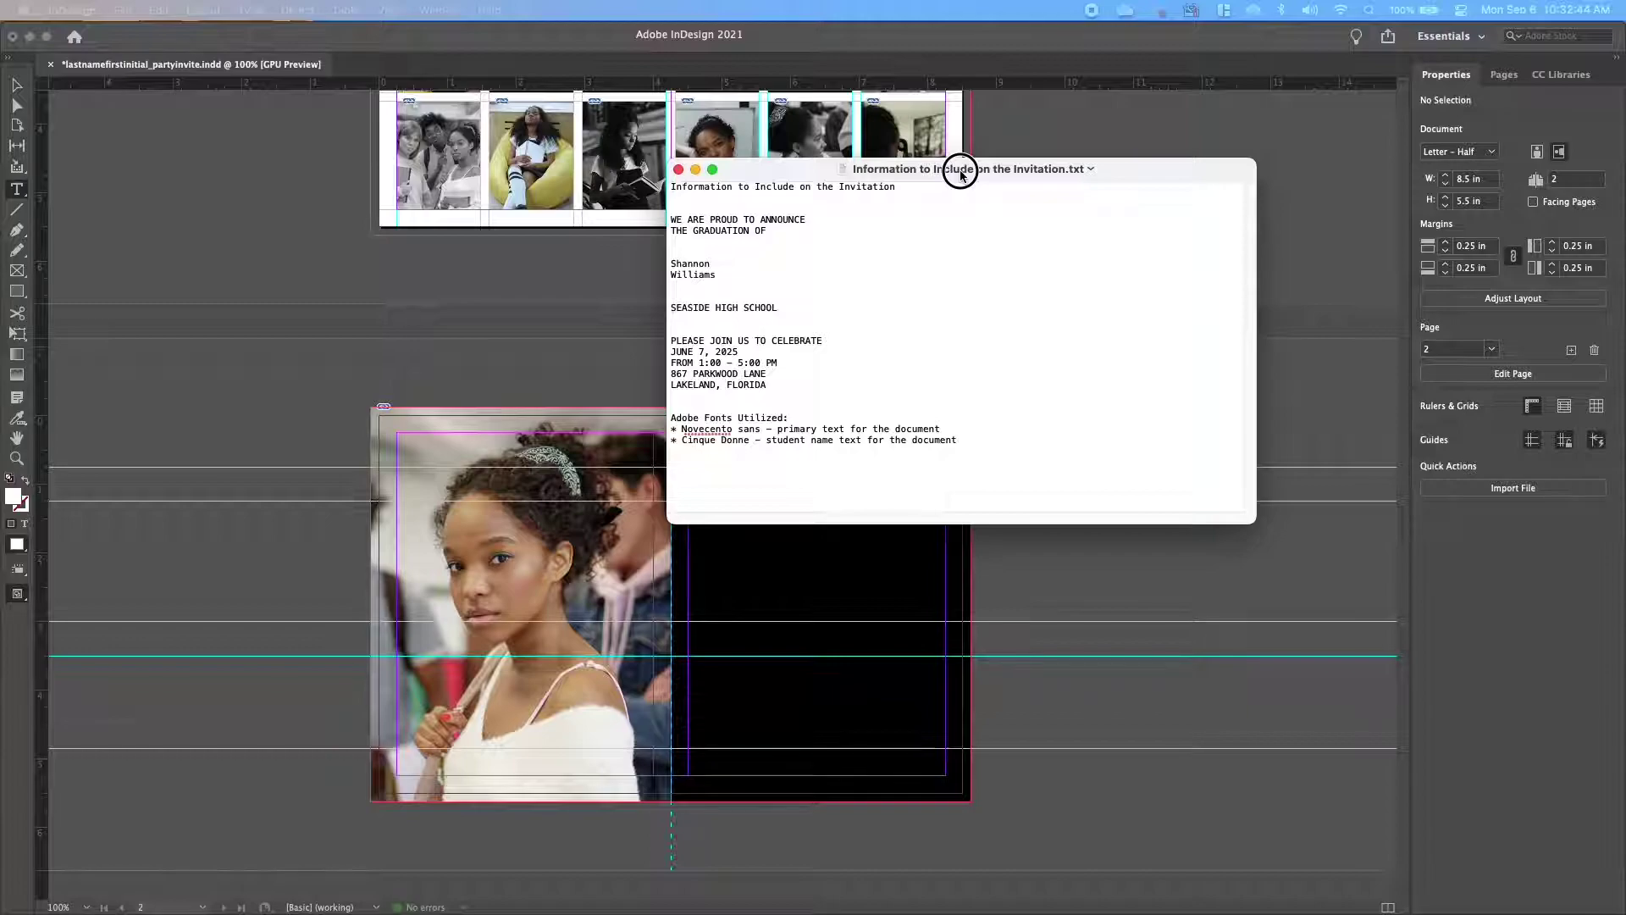
key(super+m)
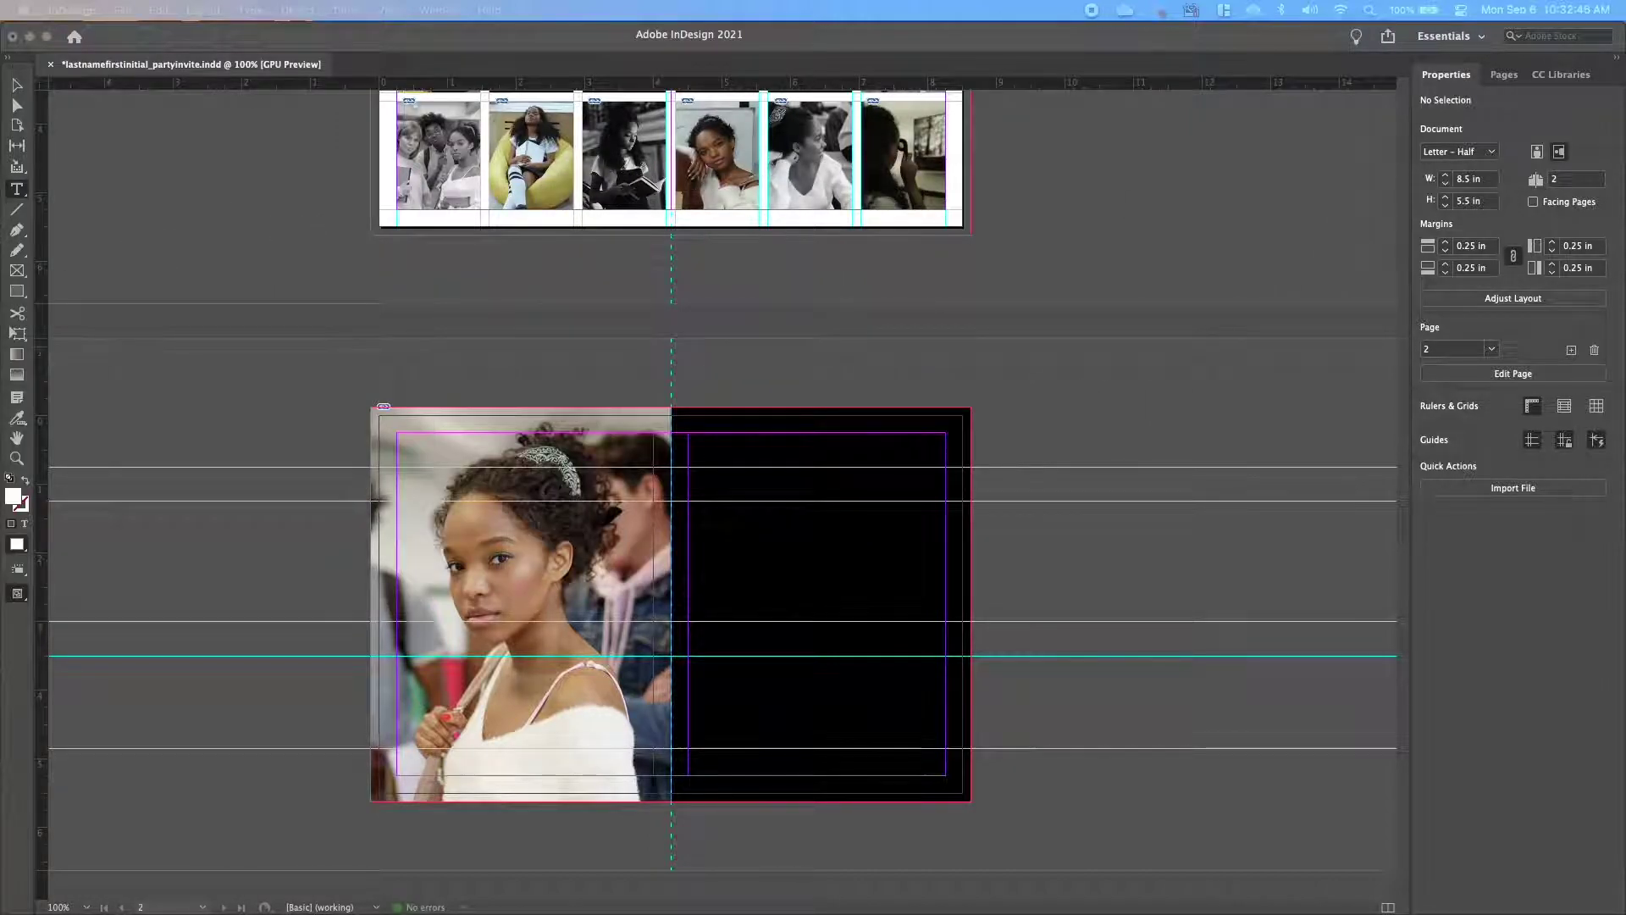
click(701, 476)
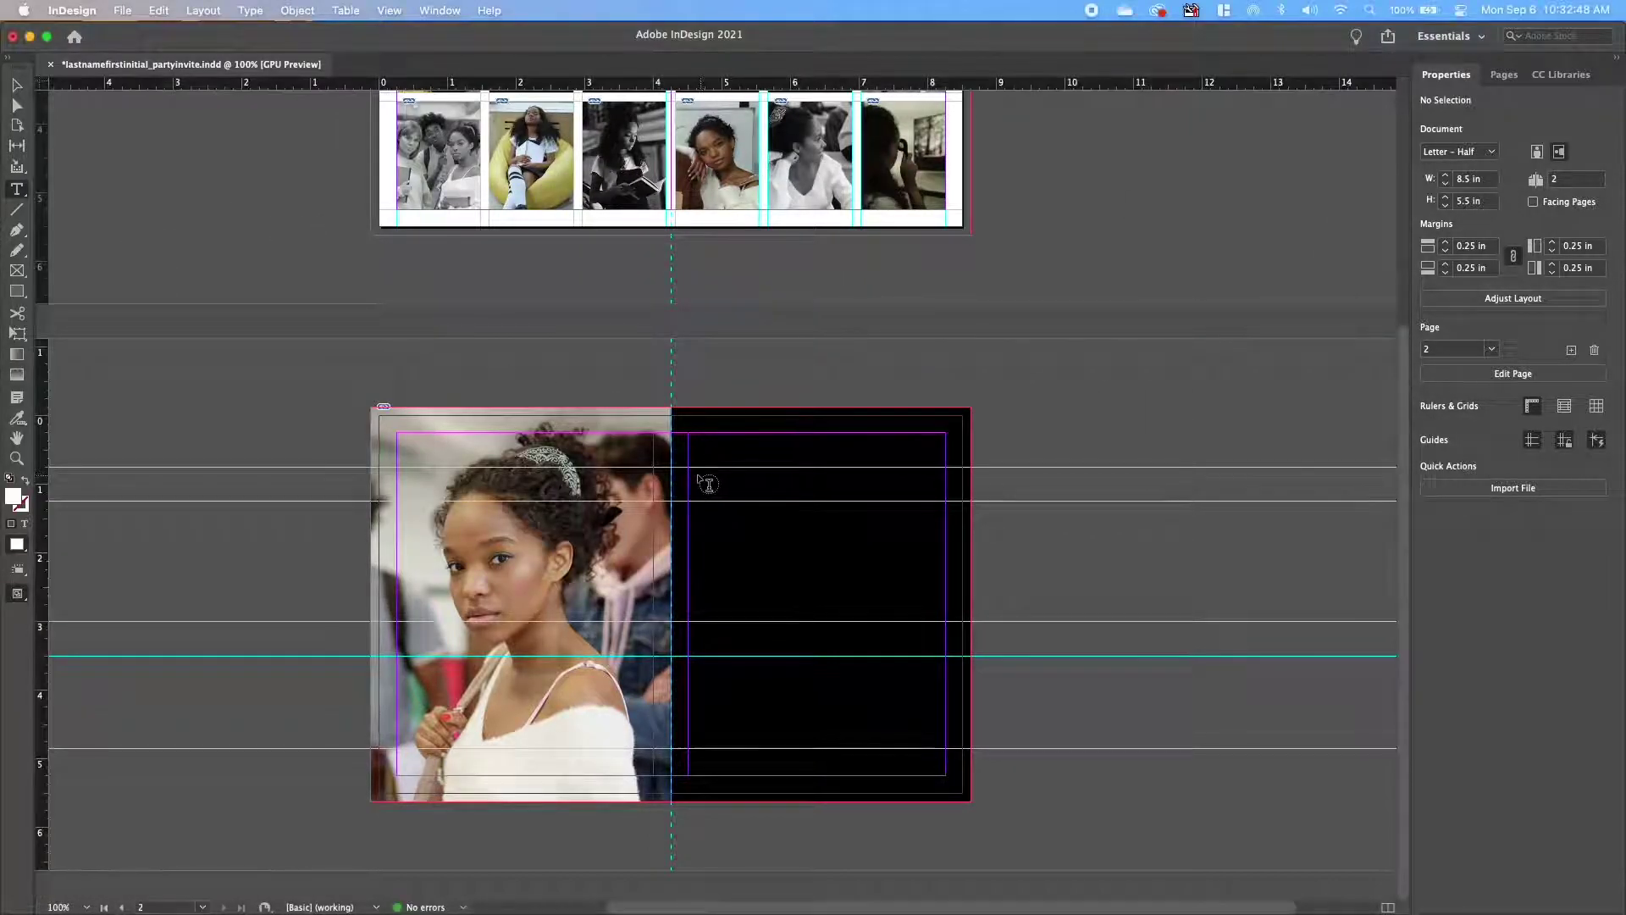
mouse_move(692, 471)
mouse_down()
mouse_move(892, 512)
mouse_move(972, 505)
mouse_move(955, 507)
mouse_up()
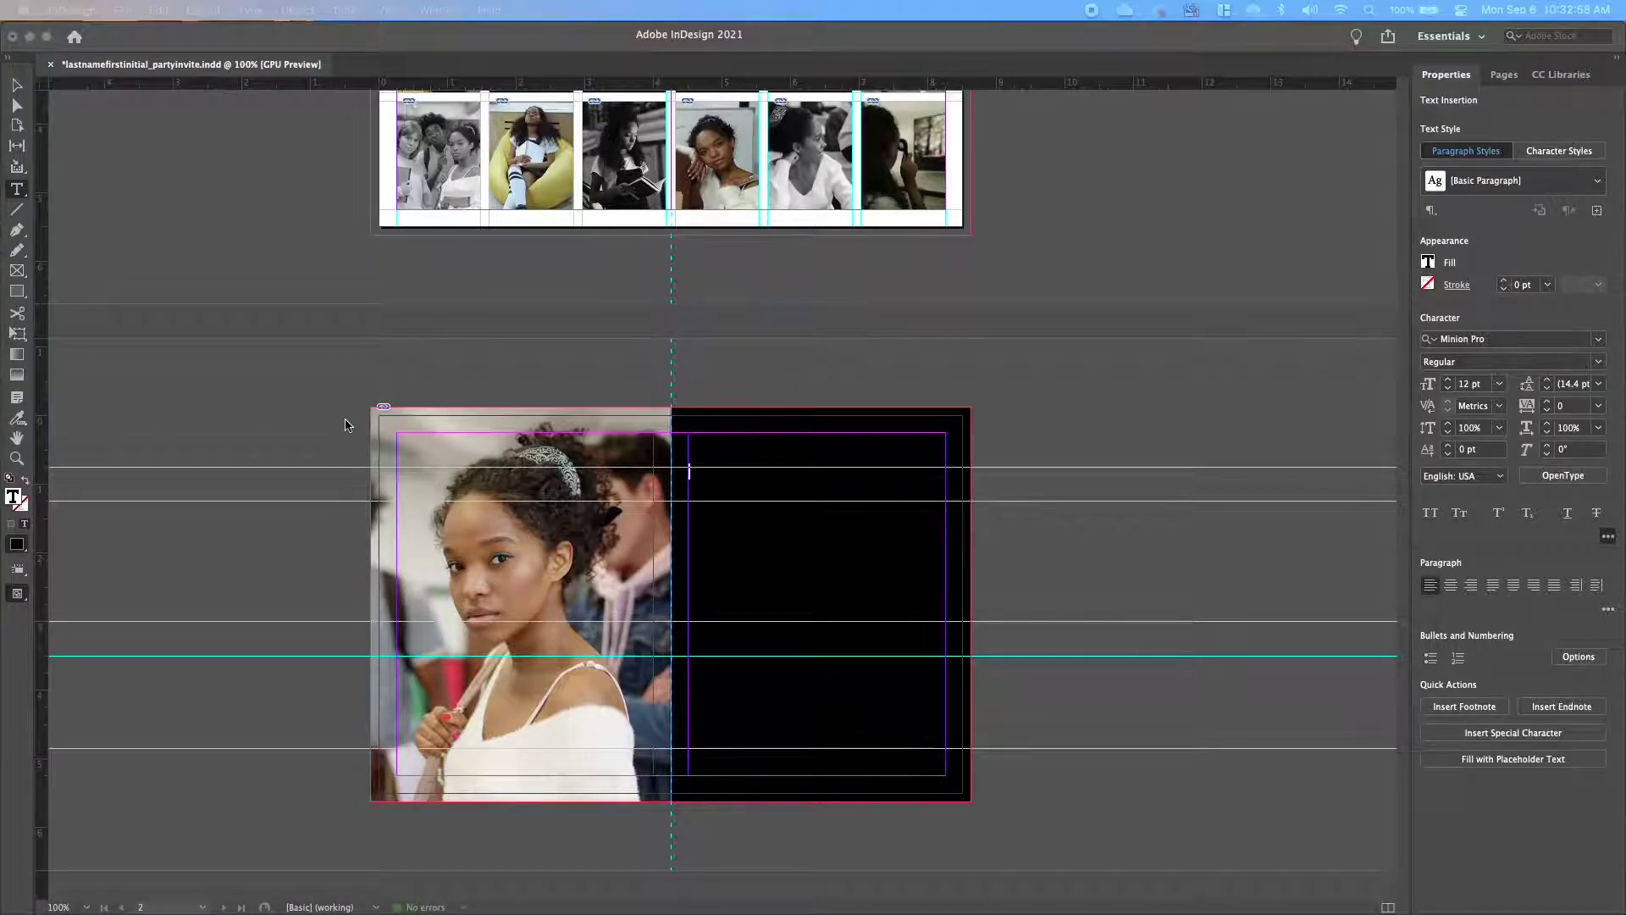
Paste the announcement text starting "WE ARE PROUD TO ANNOUNCE" into the uppermost text frame and set its fill to Paper.
click(748, 476)
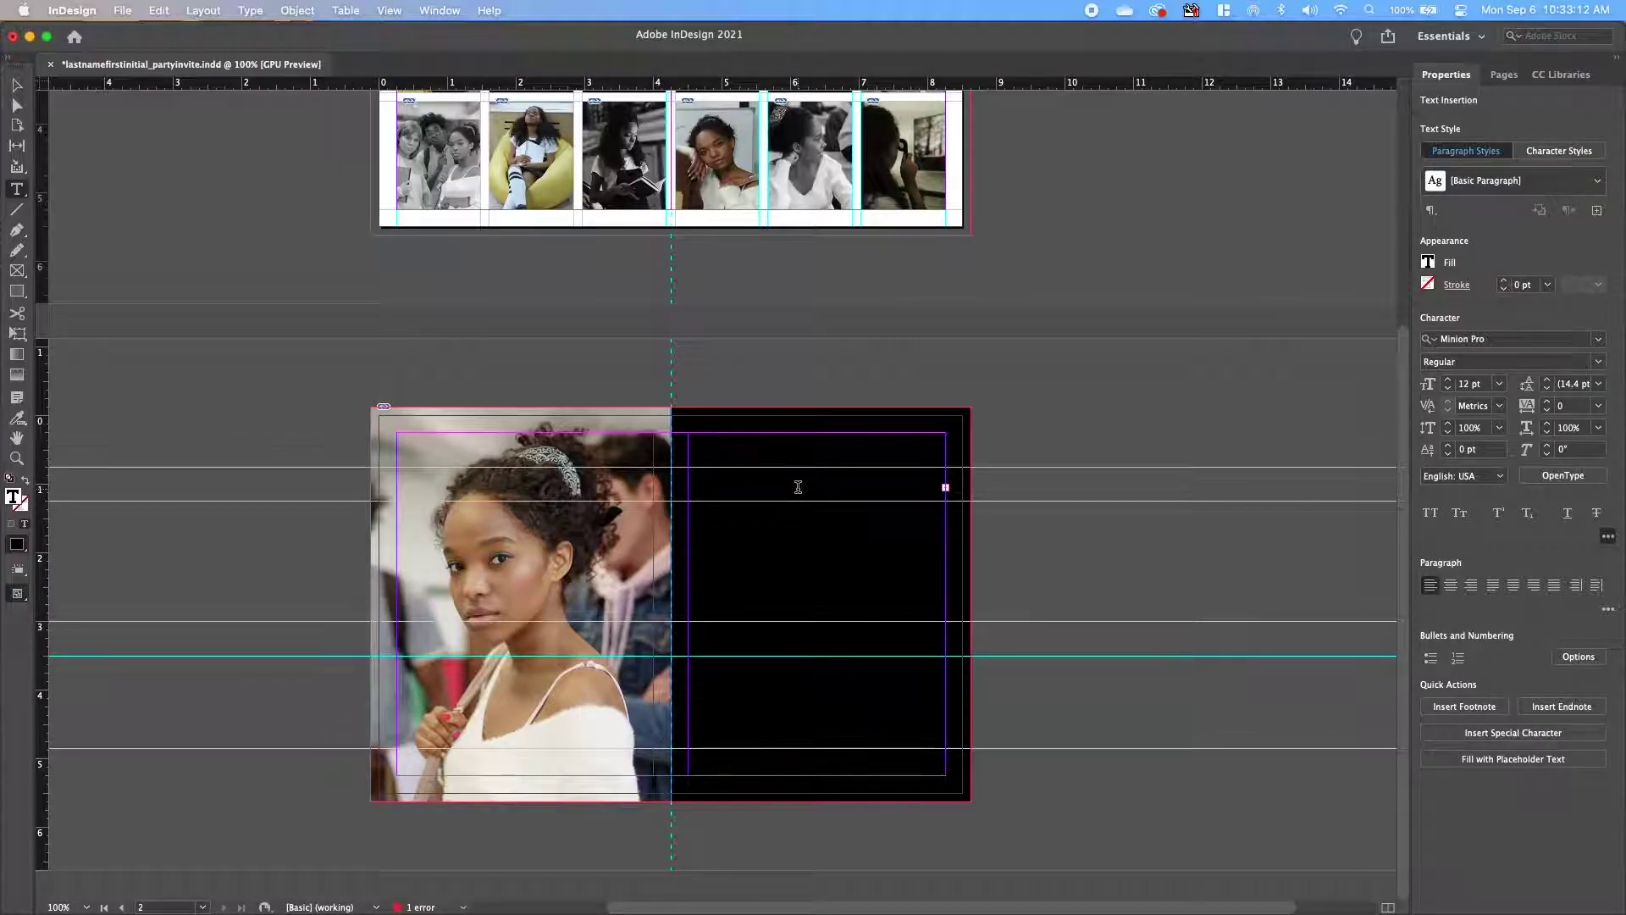
key(Escape)
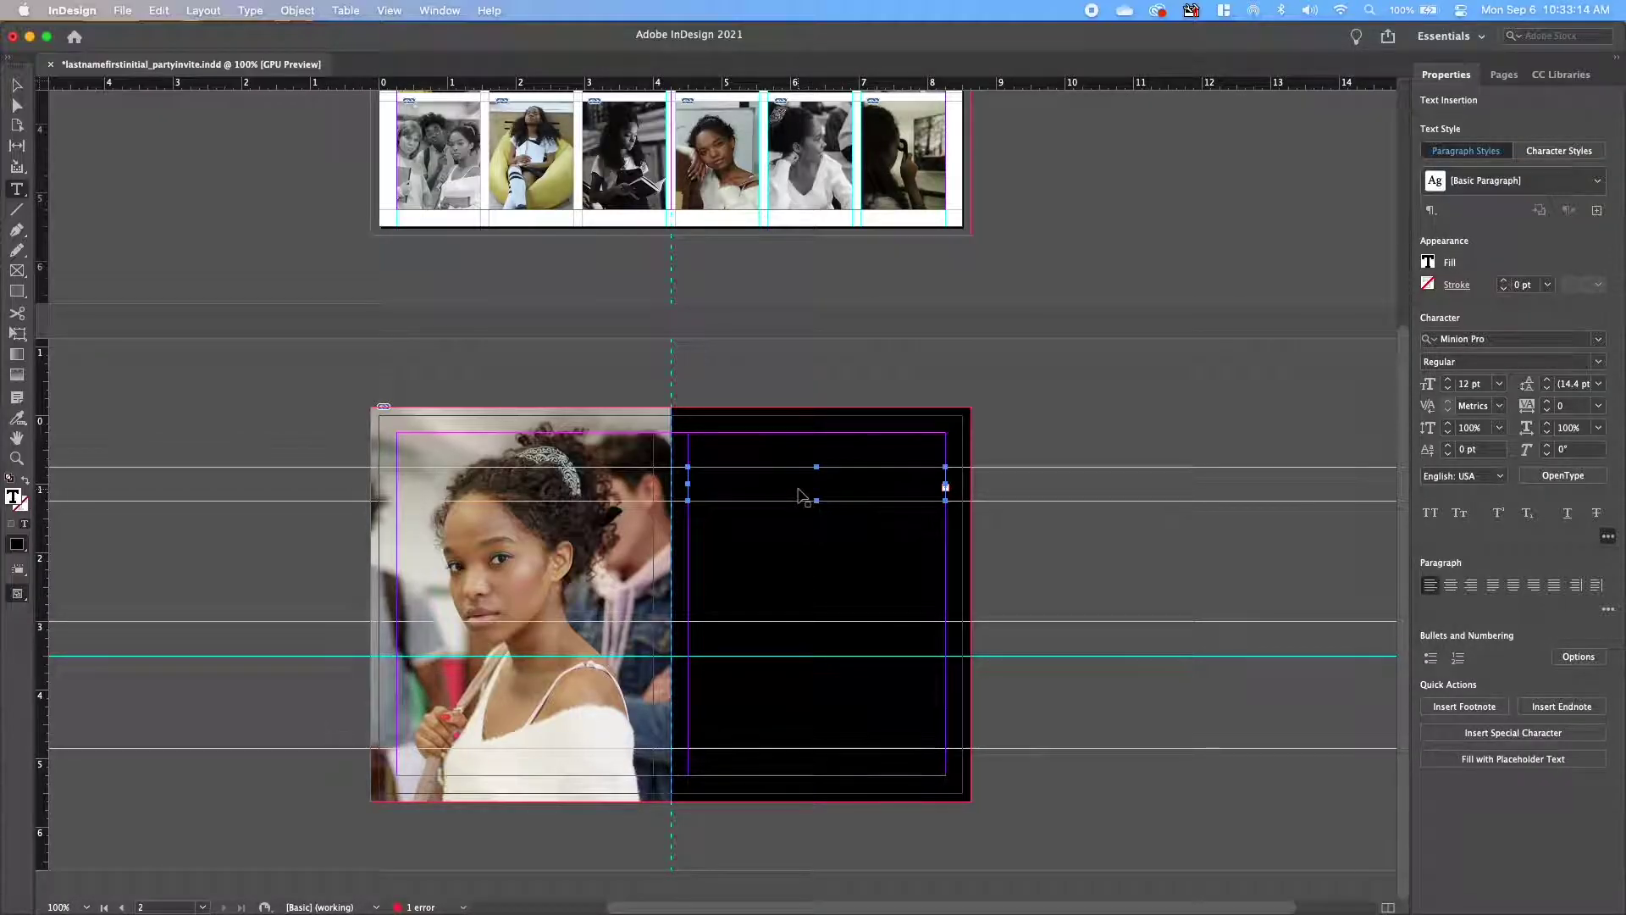
triple_click(801, 496)
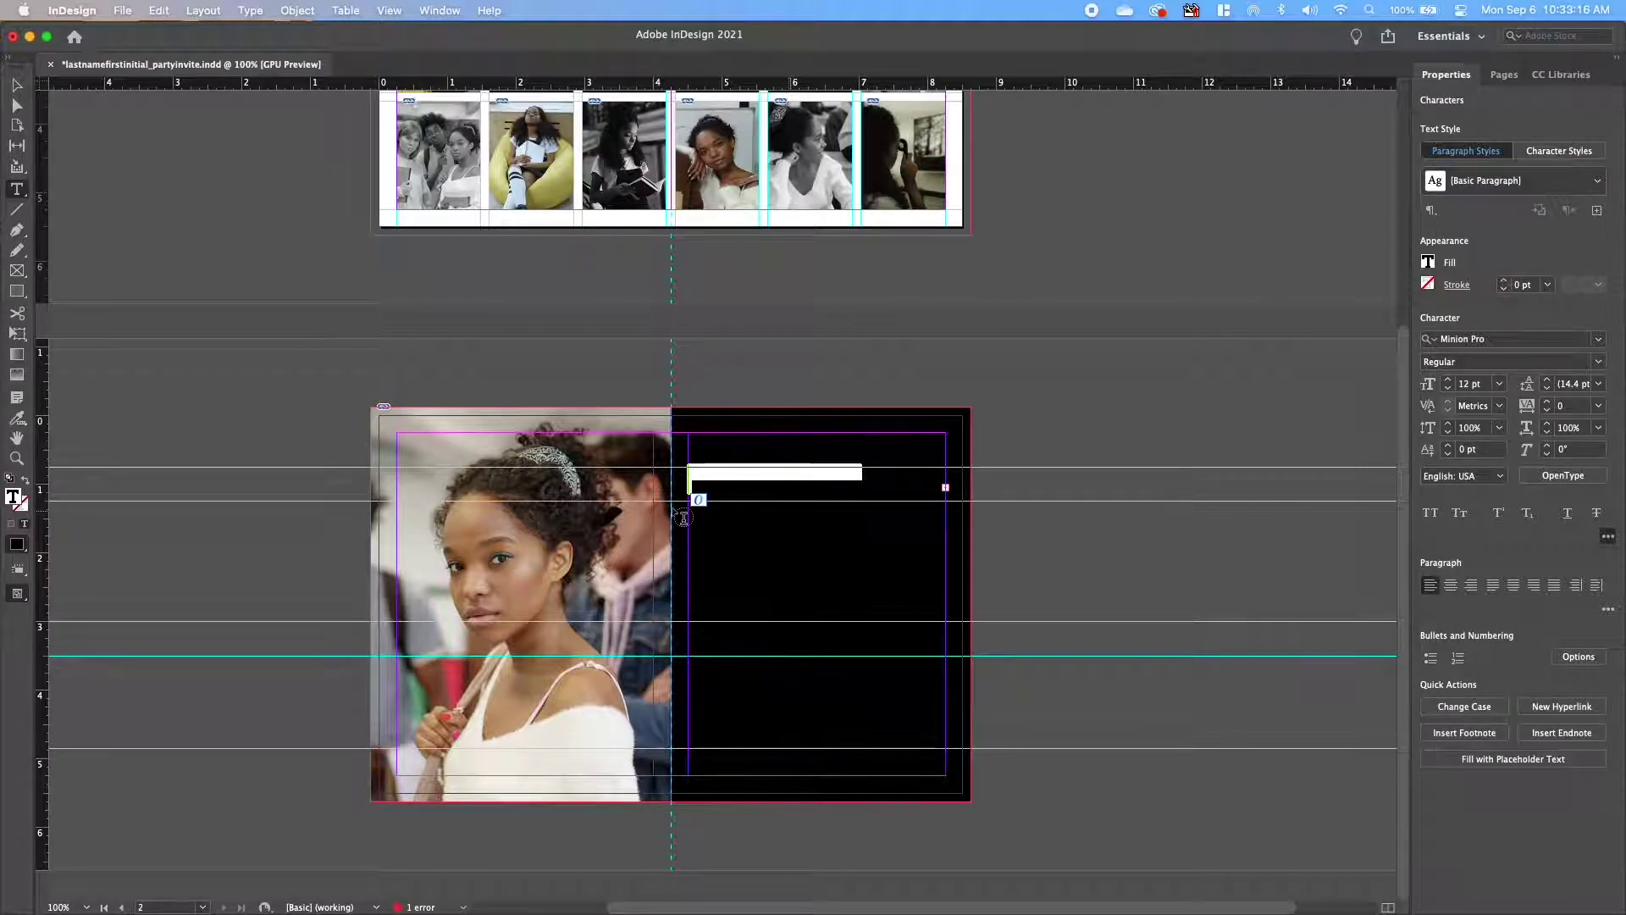
click(1428, 262)
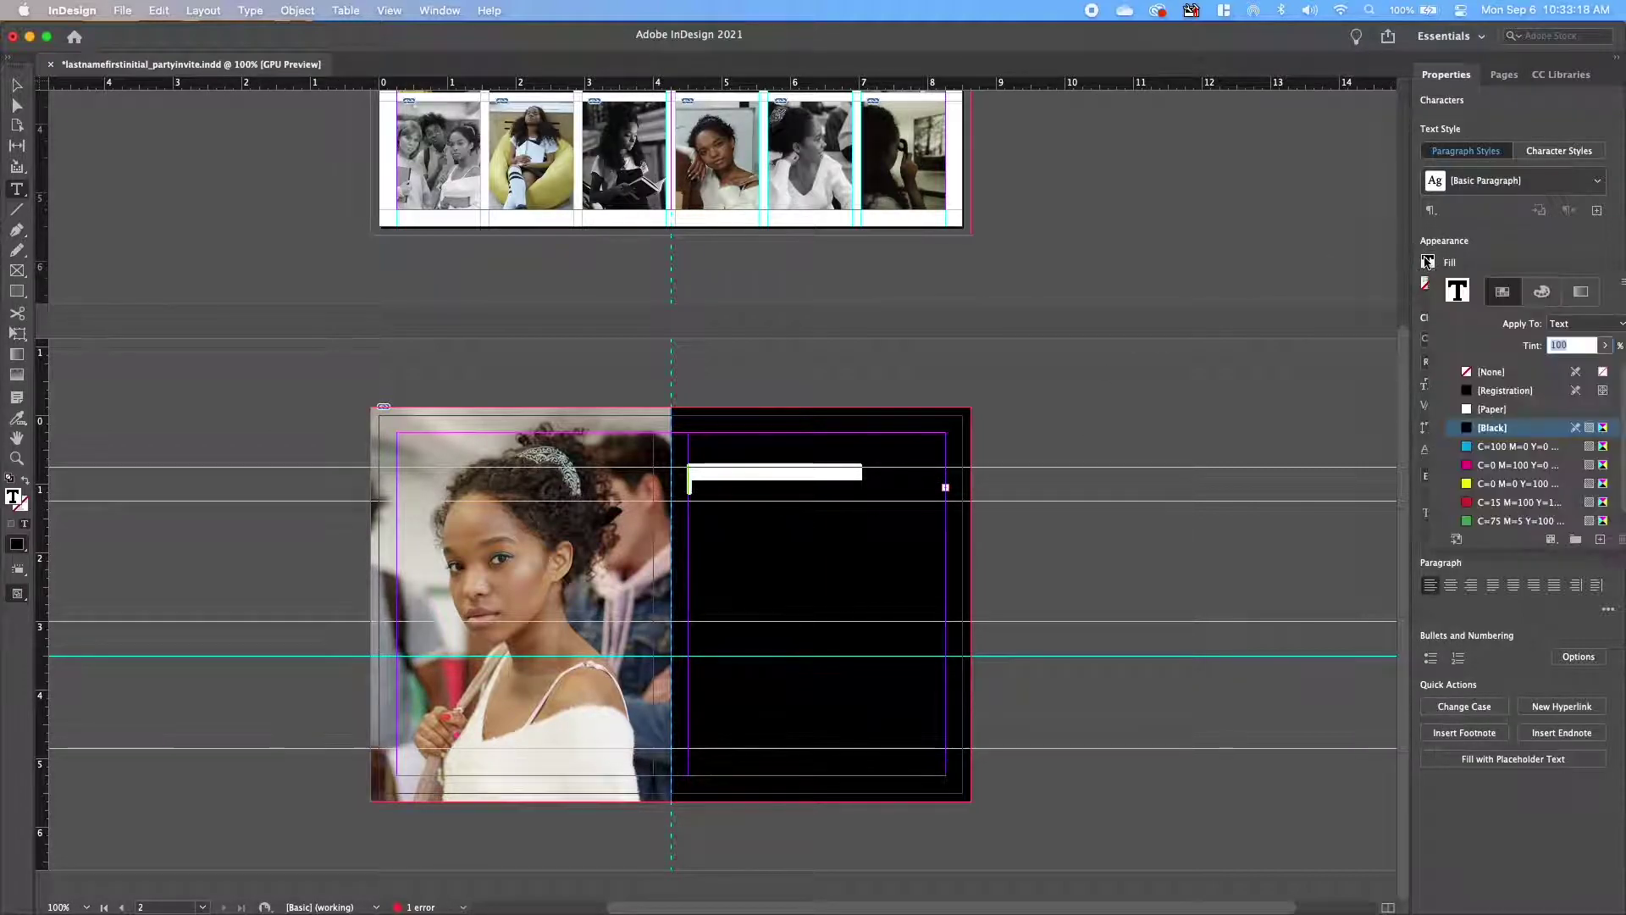
click(1492, 409)
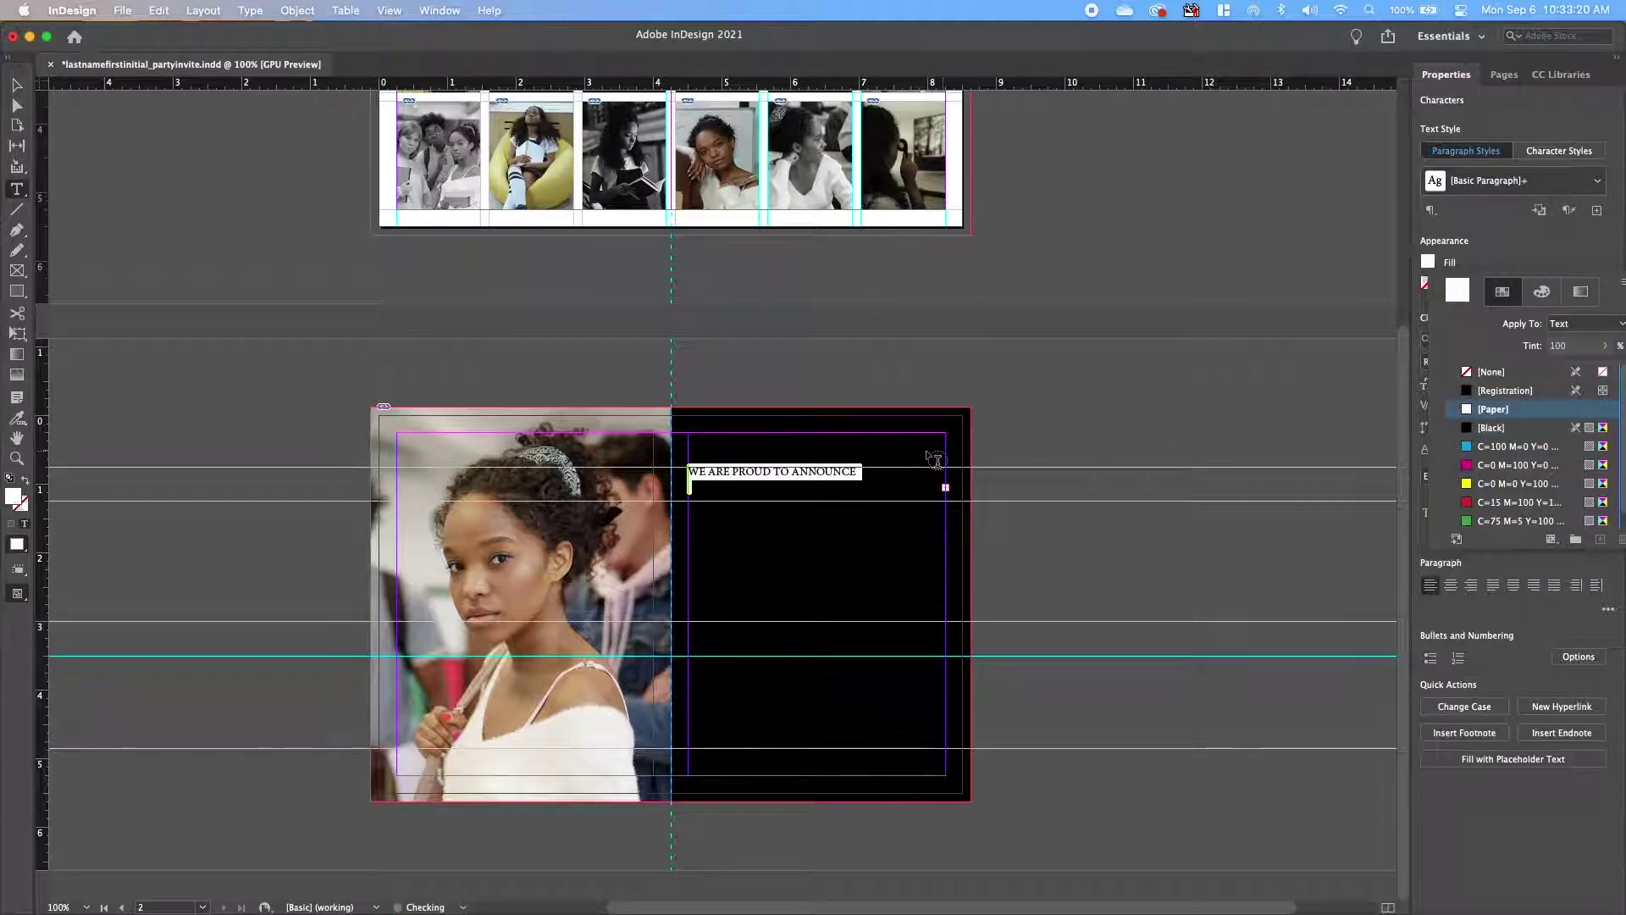
click(715, 483)
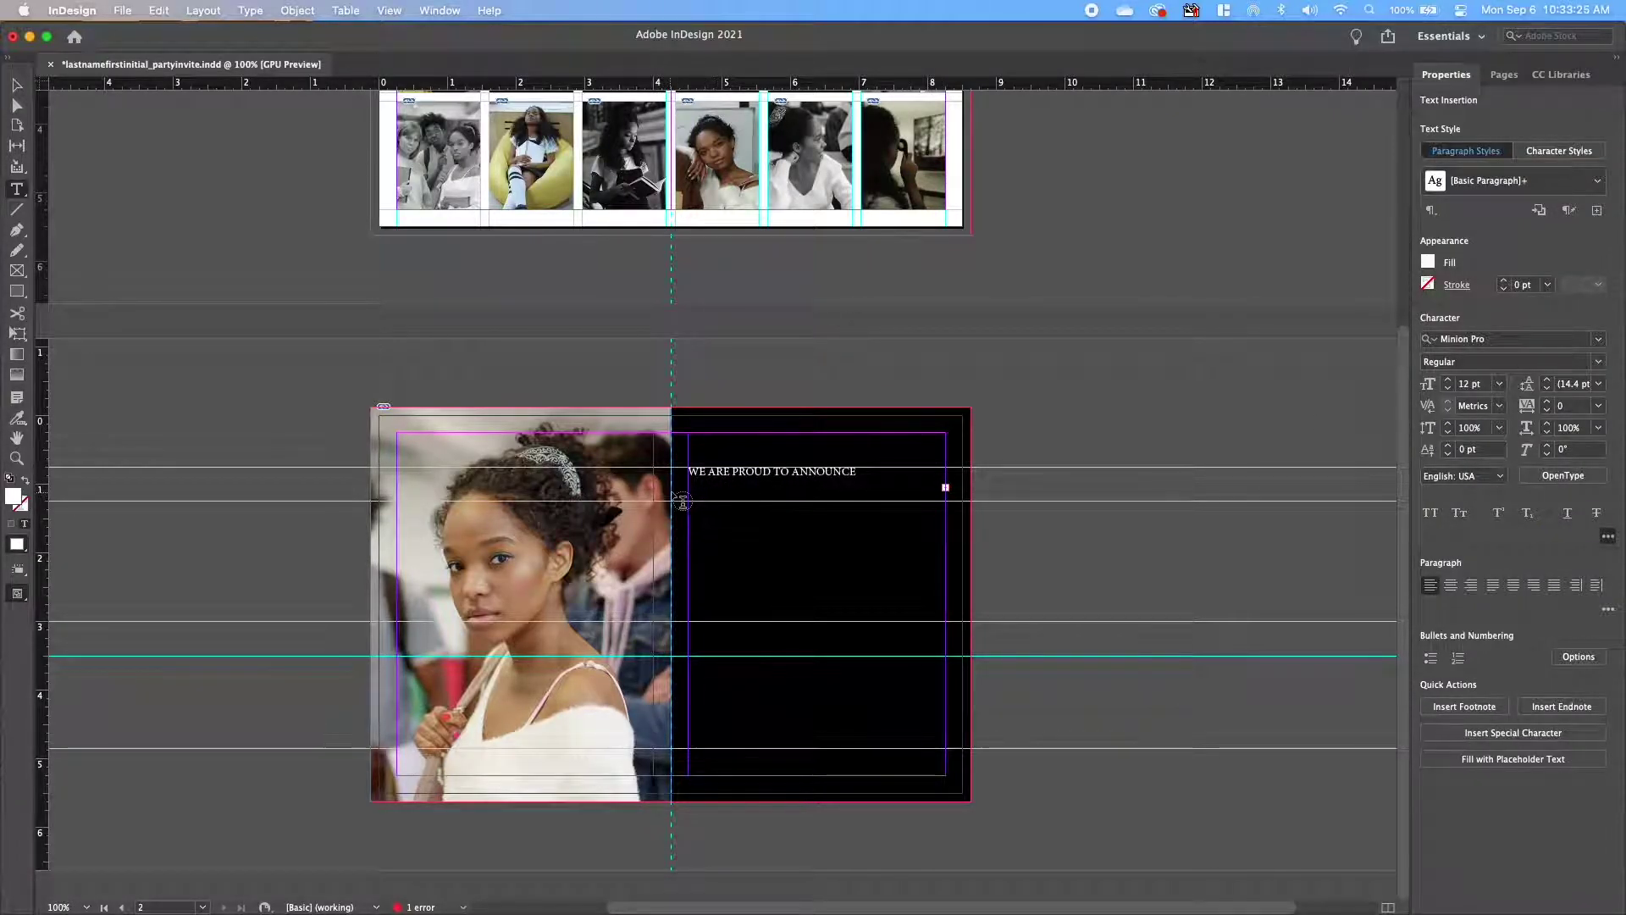
Check the invitation text file and place "THE GRADUATION OF" directly beneath the announcement line.
drag(0, 303, 827, 249)
click(476, 314)
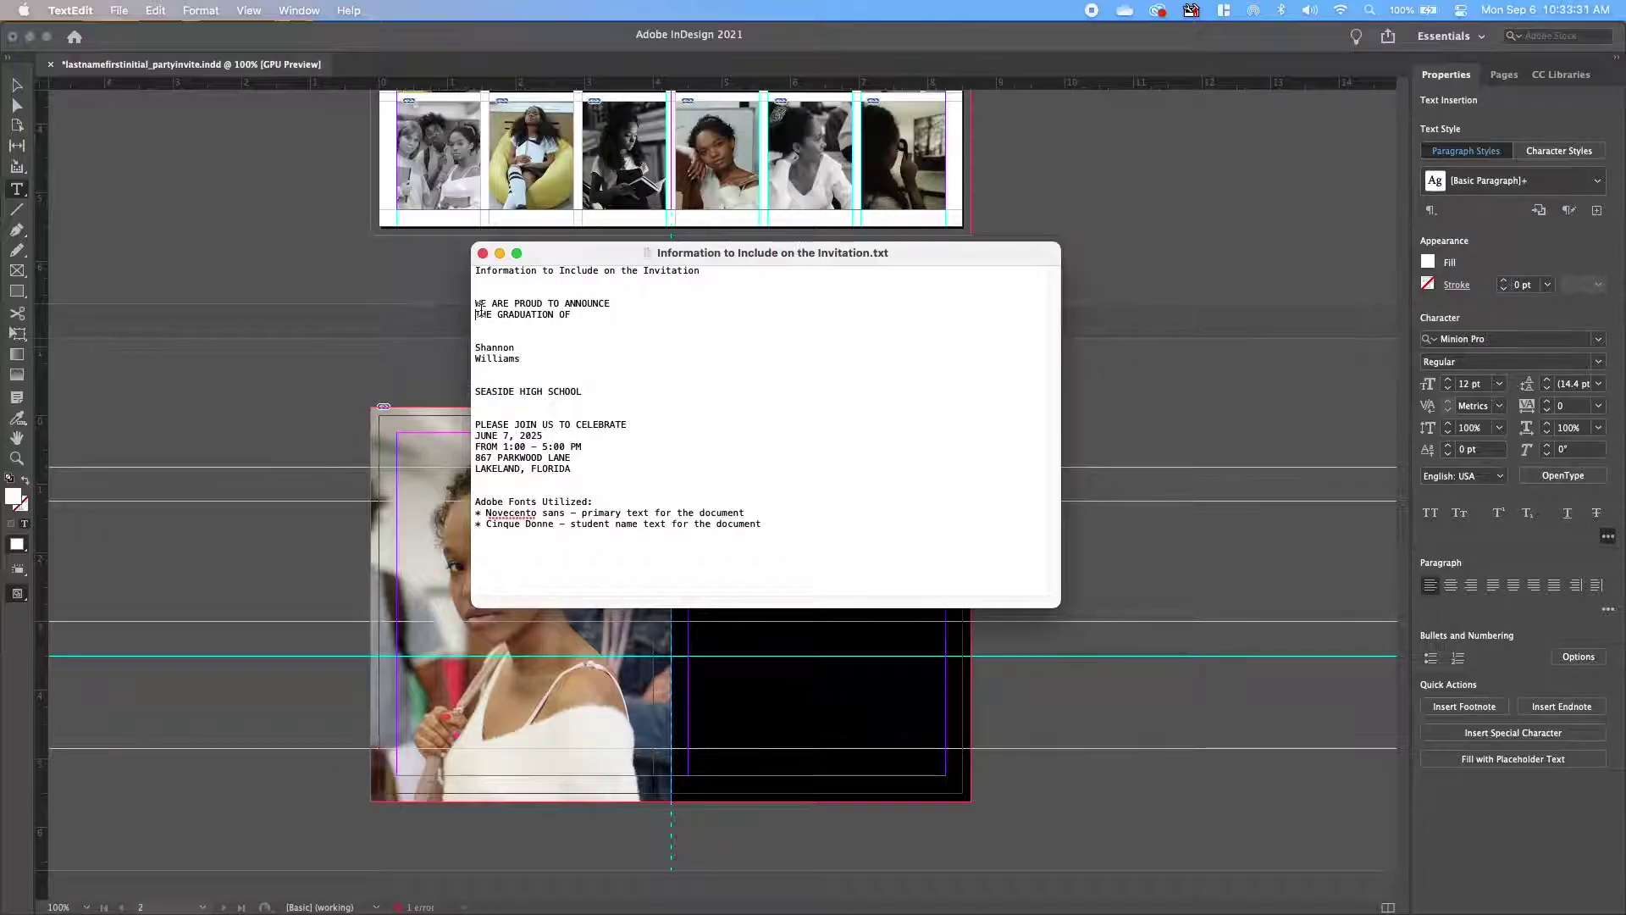
drag(592, 258, 100, 354)
click(695, 500)
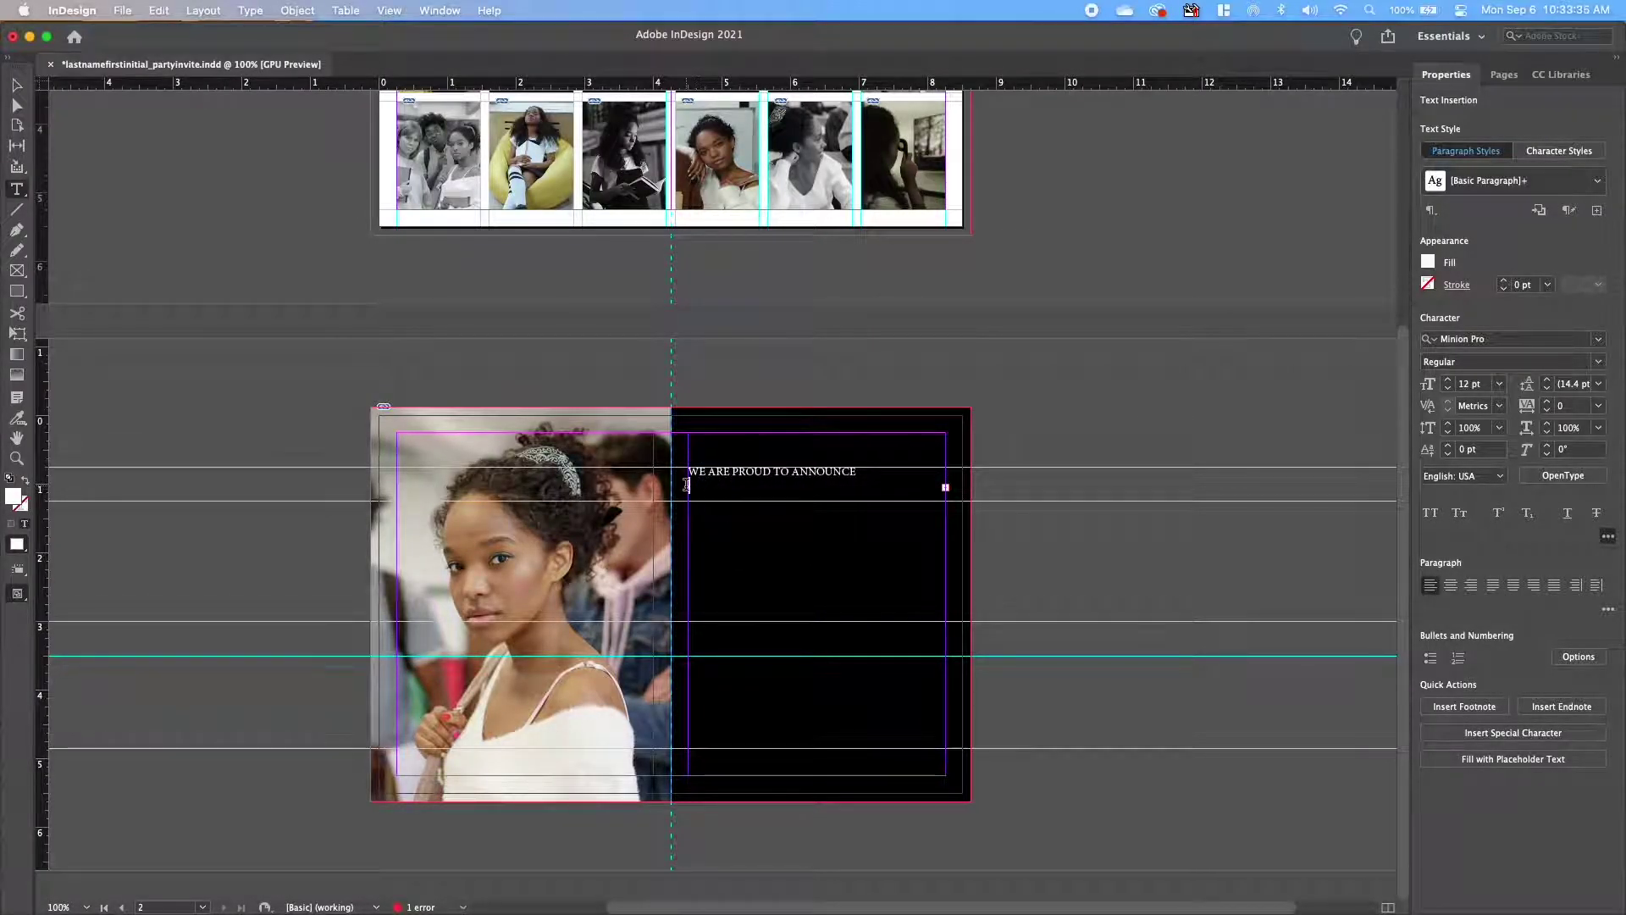
key(super+v)
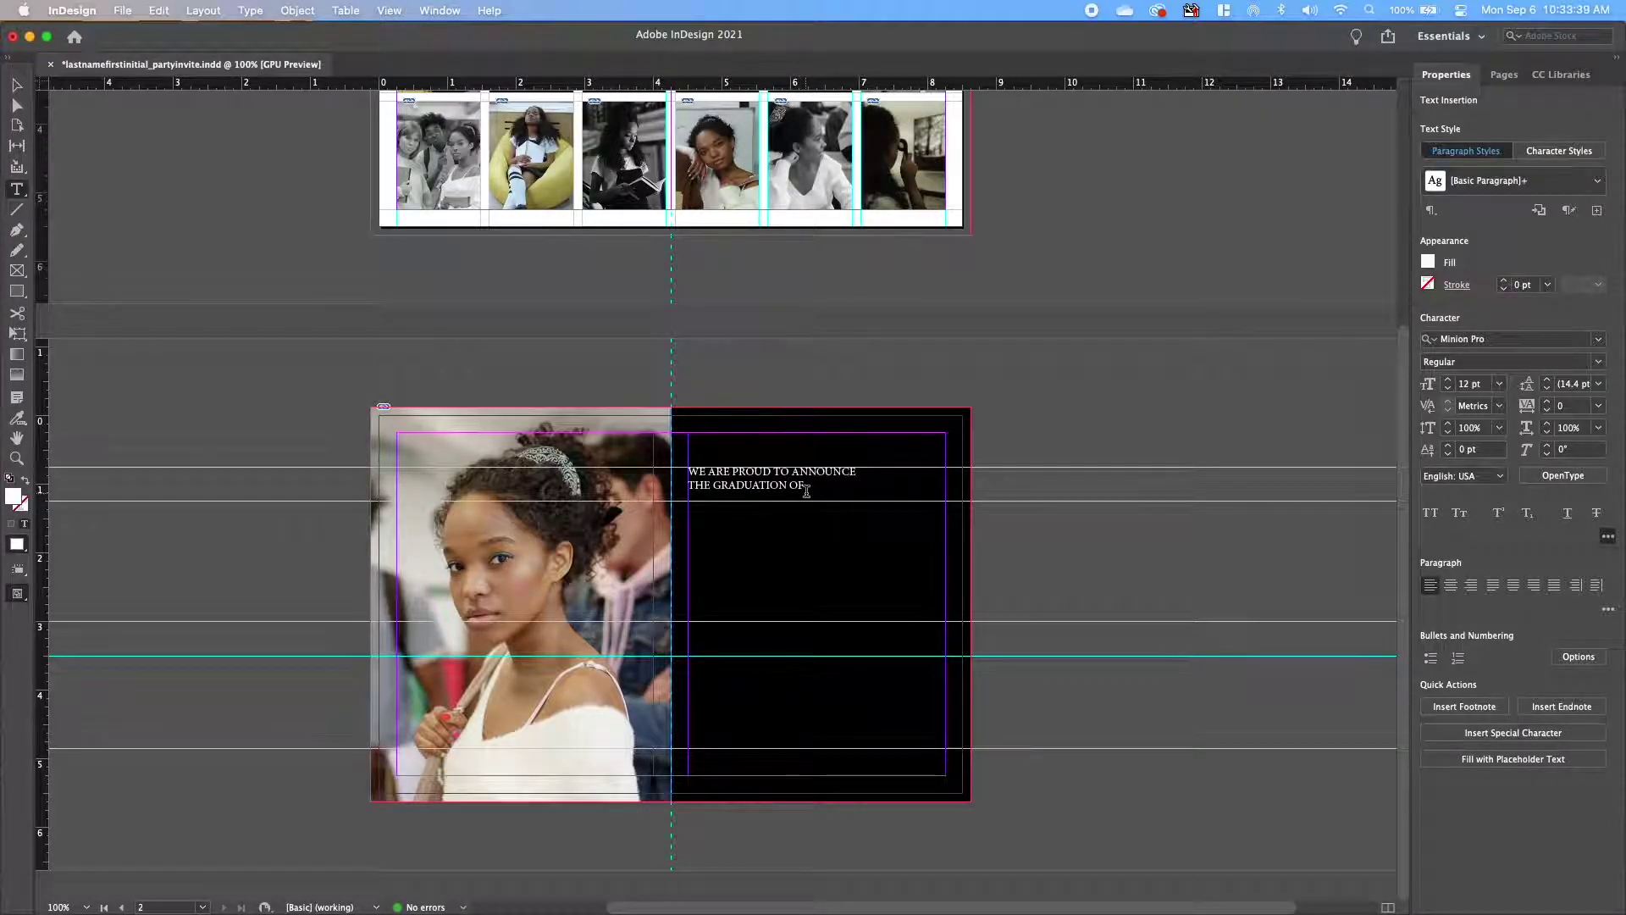
drag(805, 486, 647, 465)
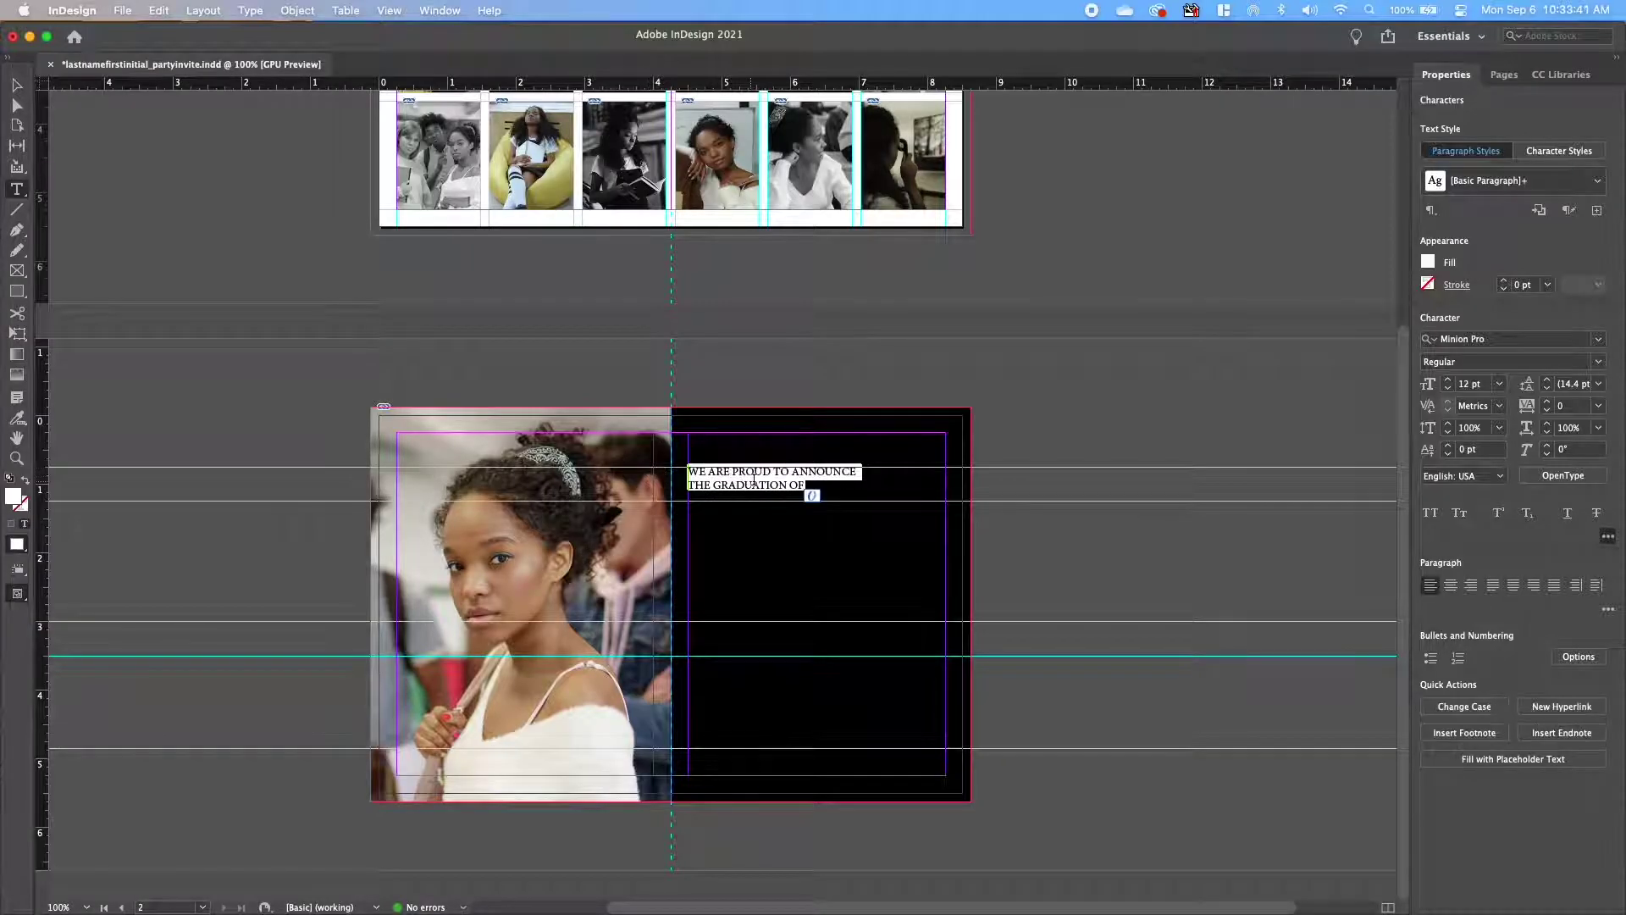
click(810, 479)
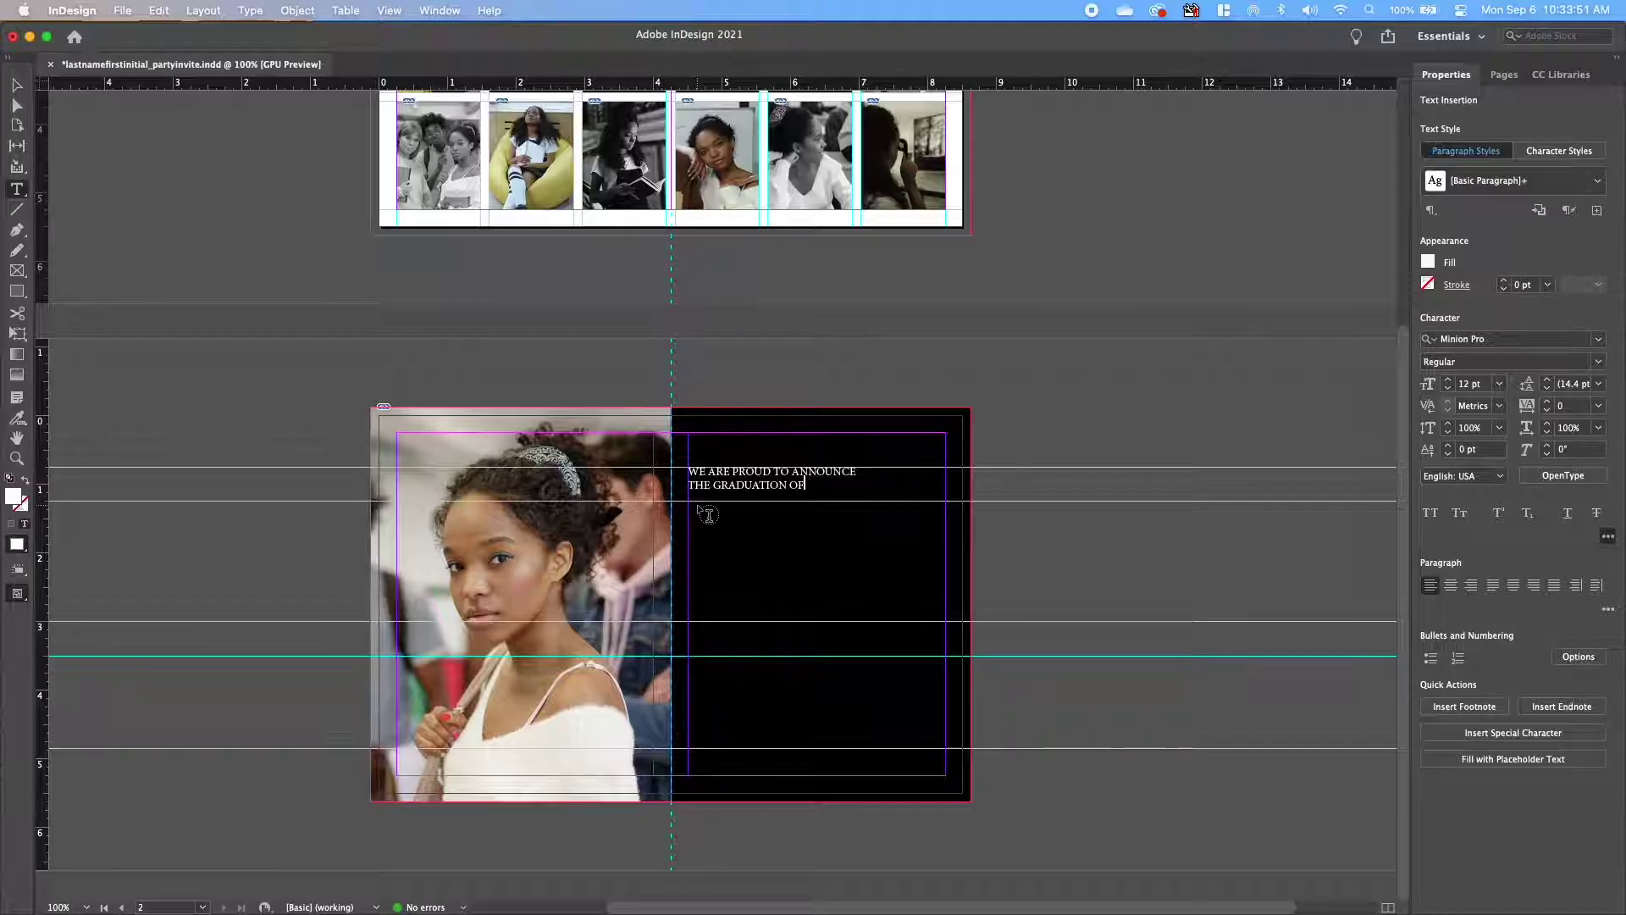
Draw a text frame on the black panel between the second and third guides and paste in the student's name.
drag(697, 502, 945, 616)
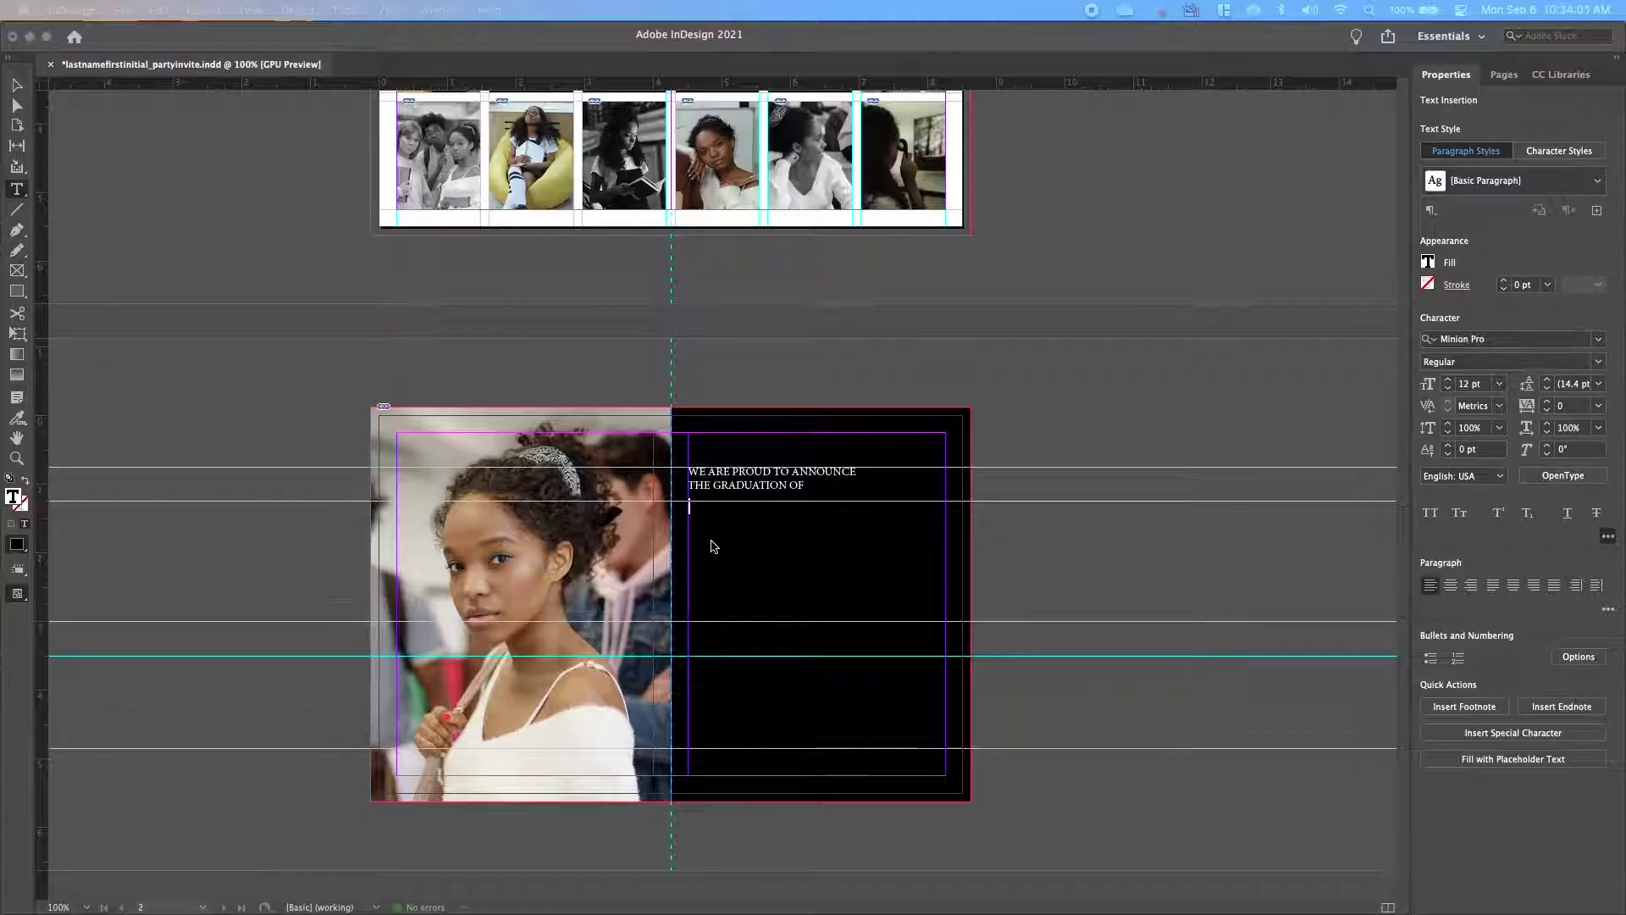
click(711, 508)
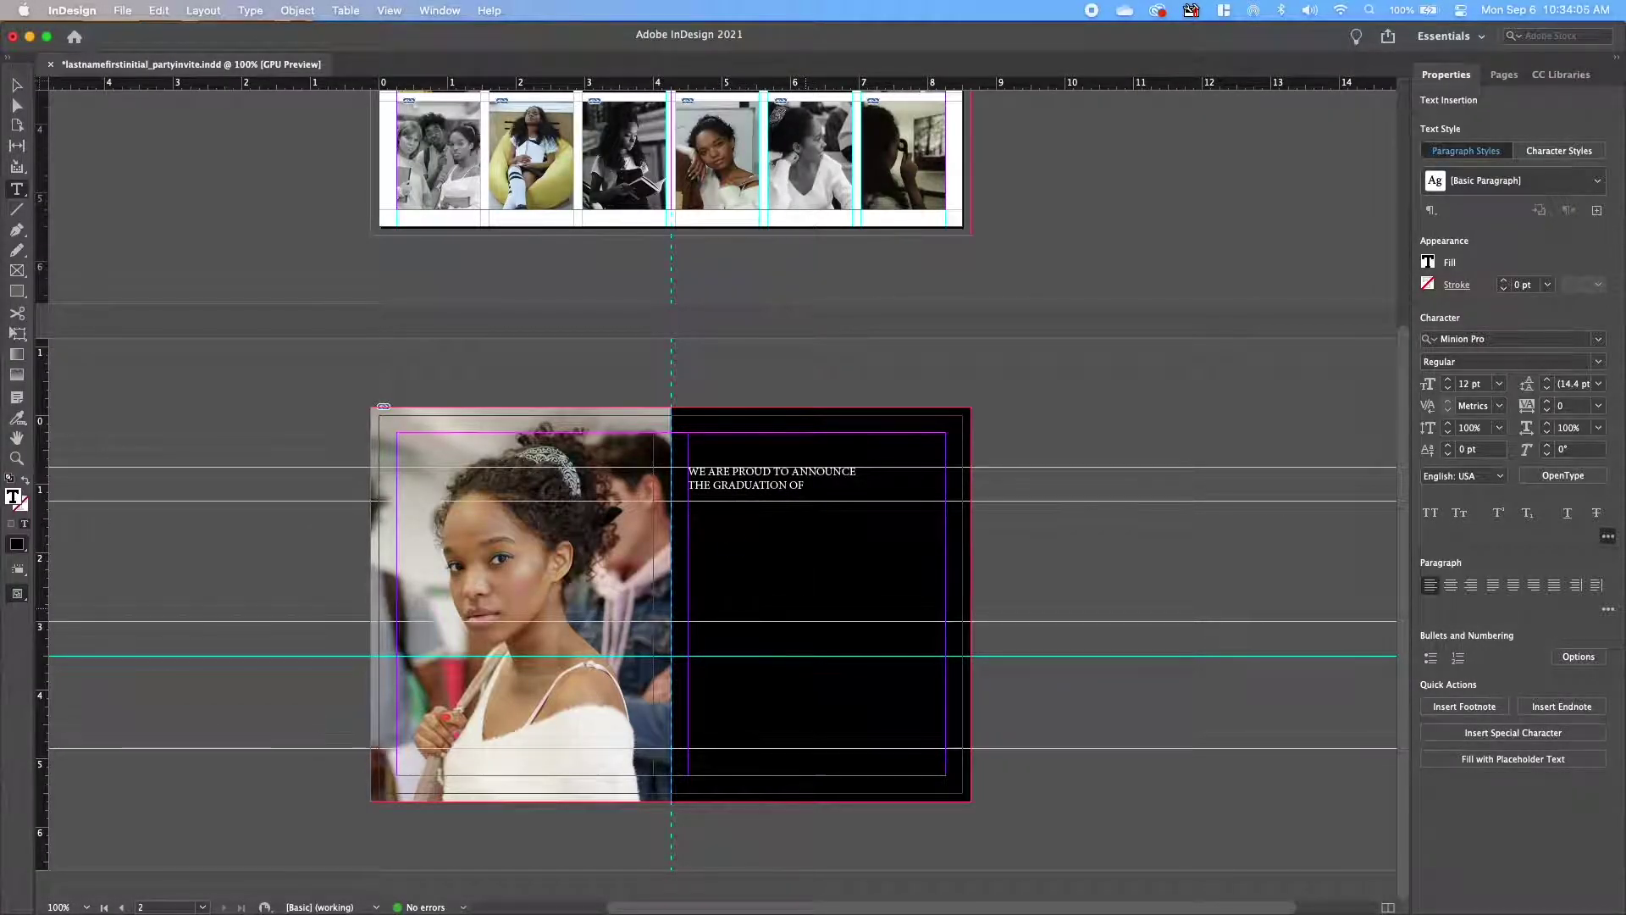
Set the student's name to the Paper fill and remove the blank line between the first and last names.
key(shift+Up)
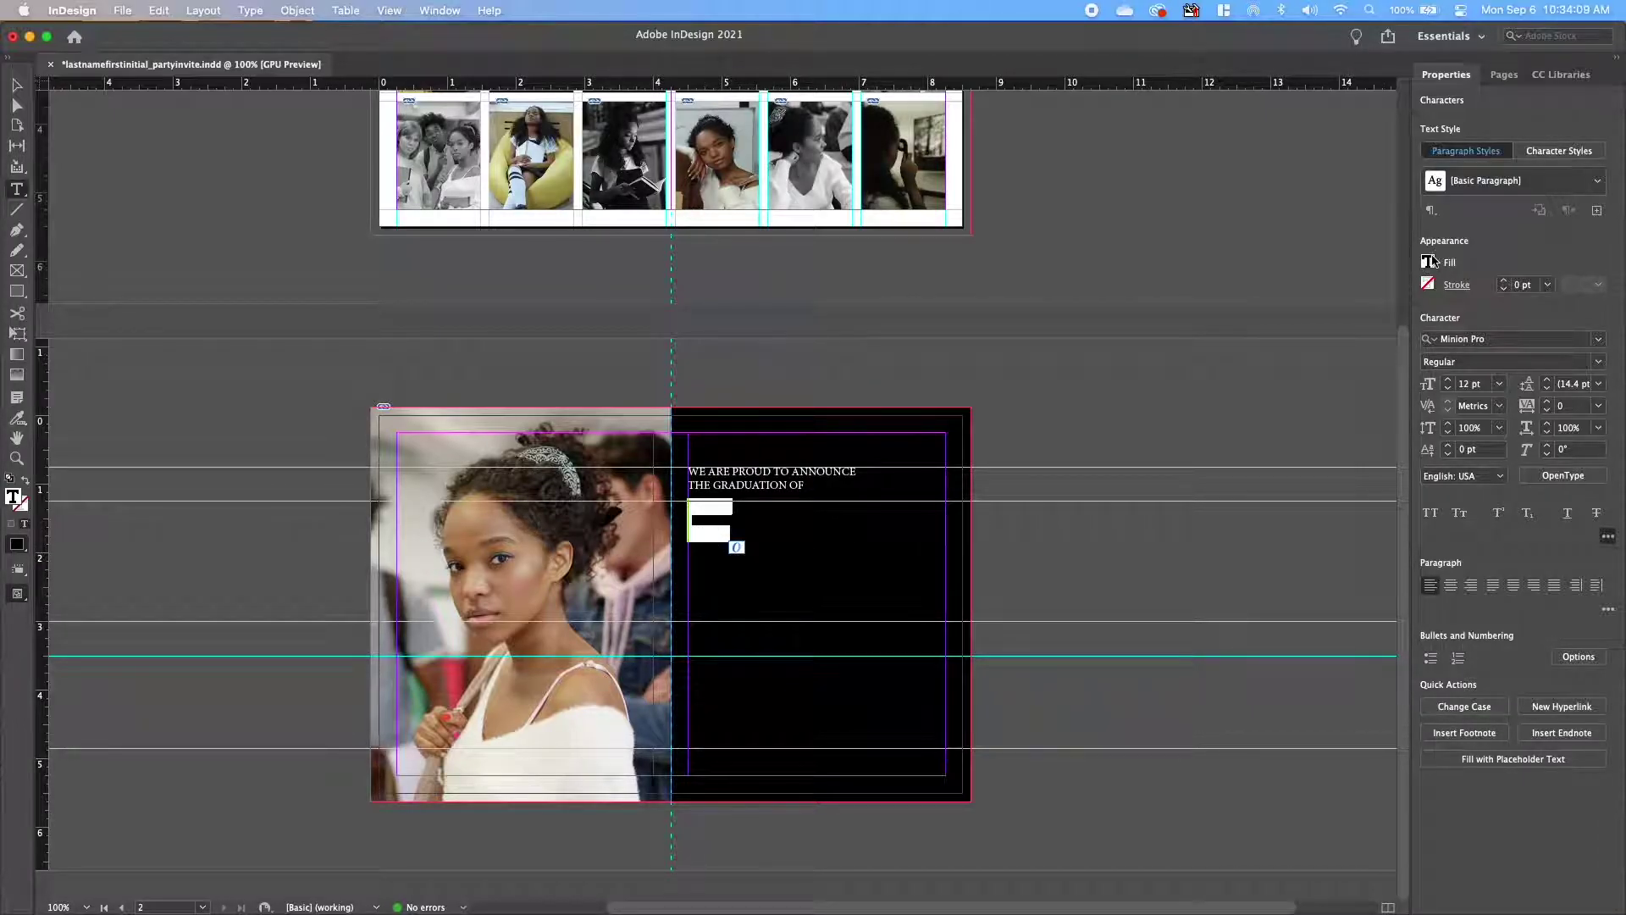
click(1429, 262)
click(1491, 409)
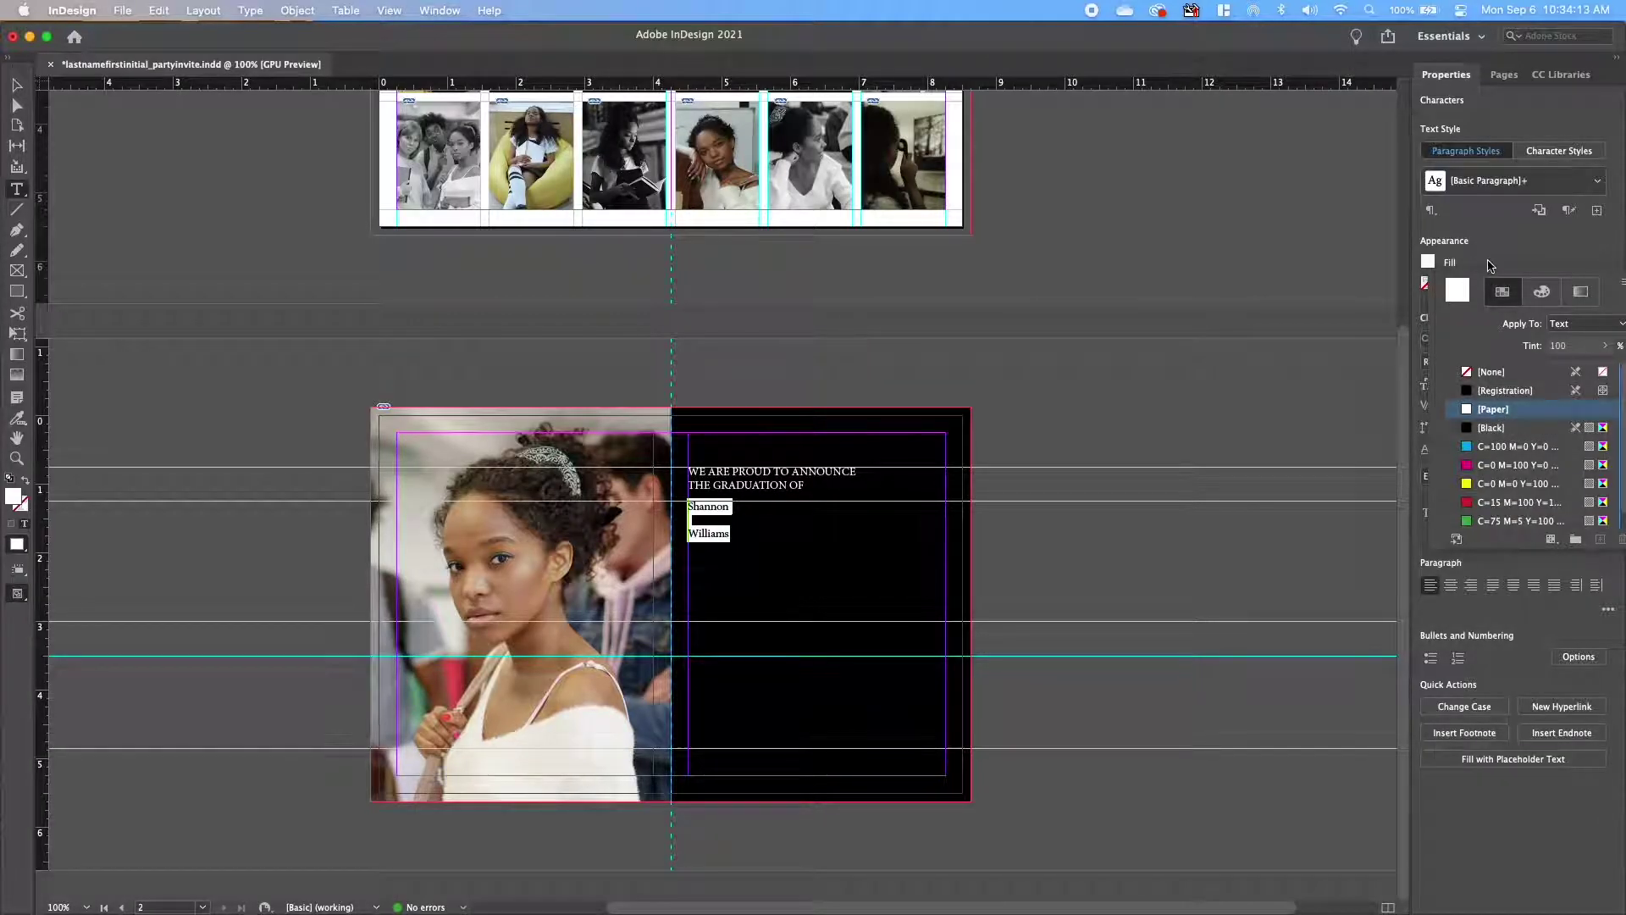
click(1453, 262)
click(716, 521)
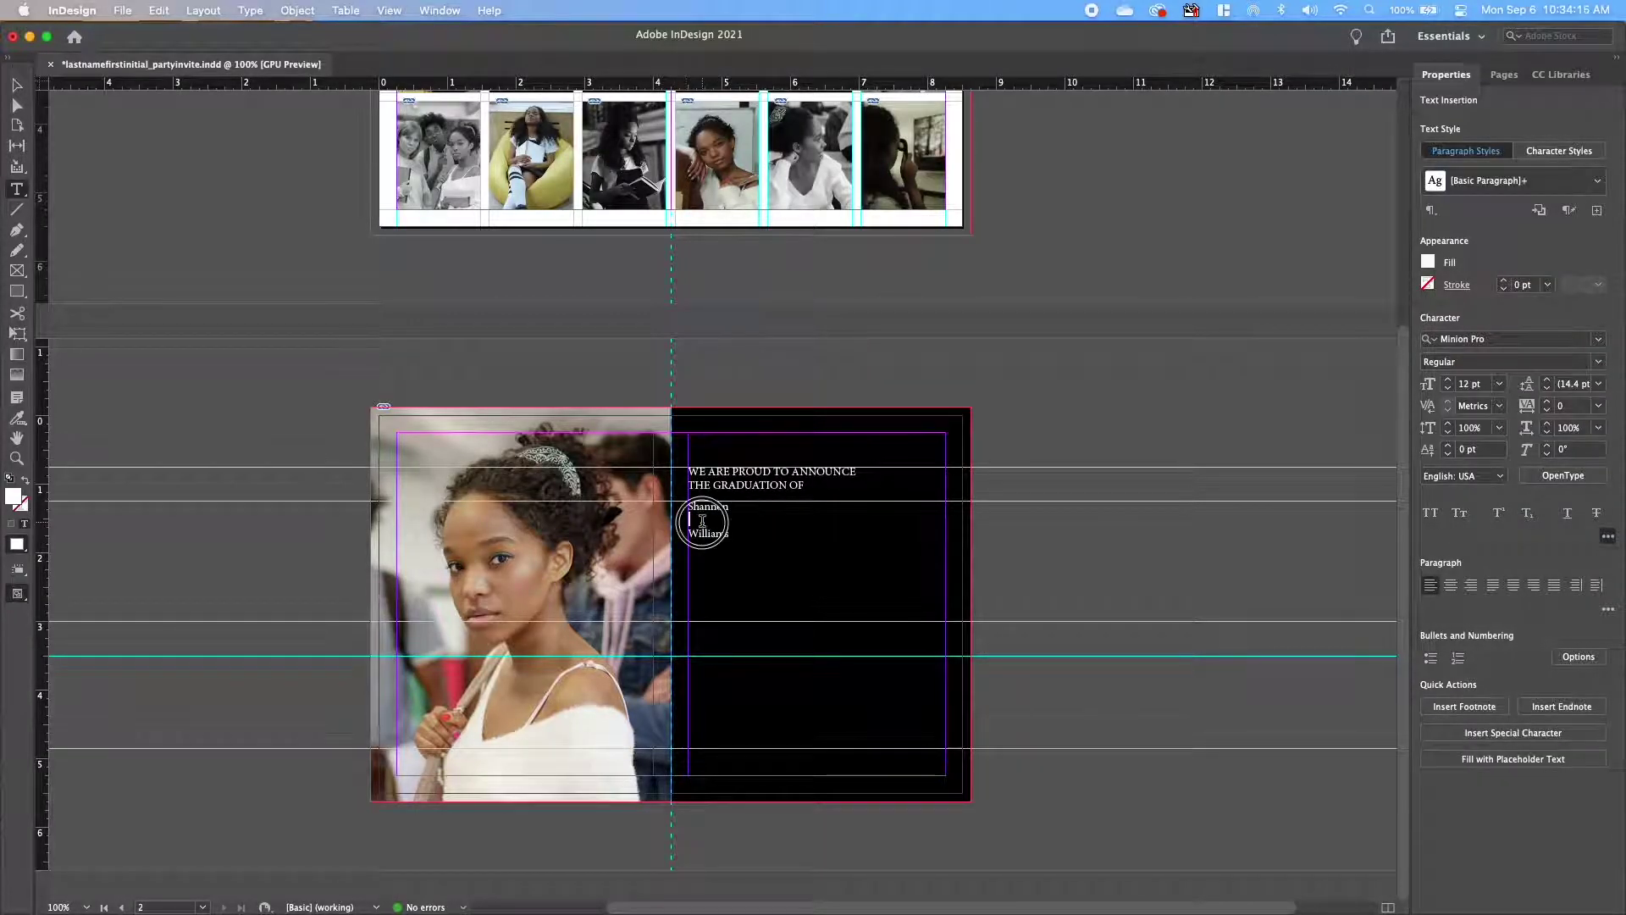
key(BackSpace)
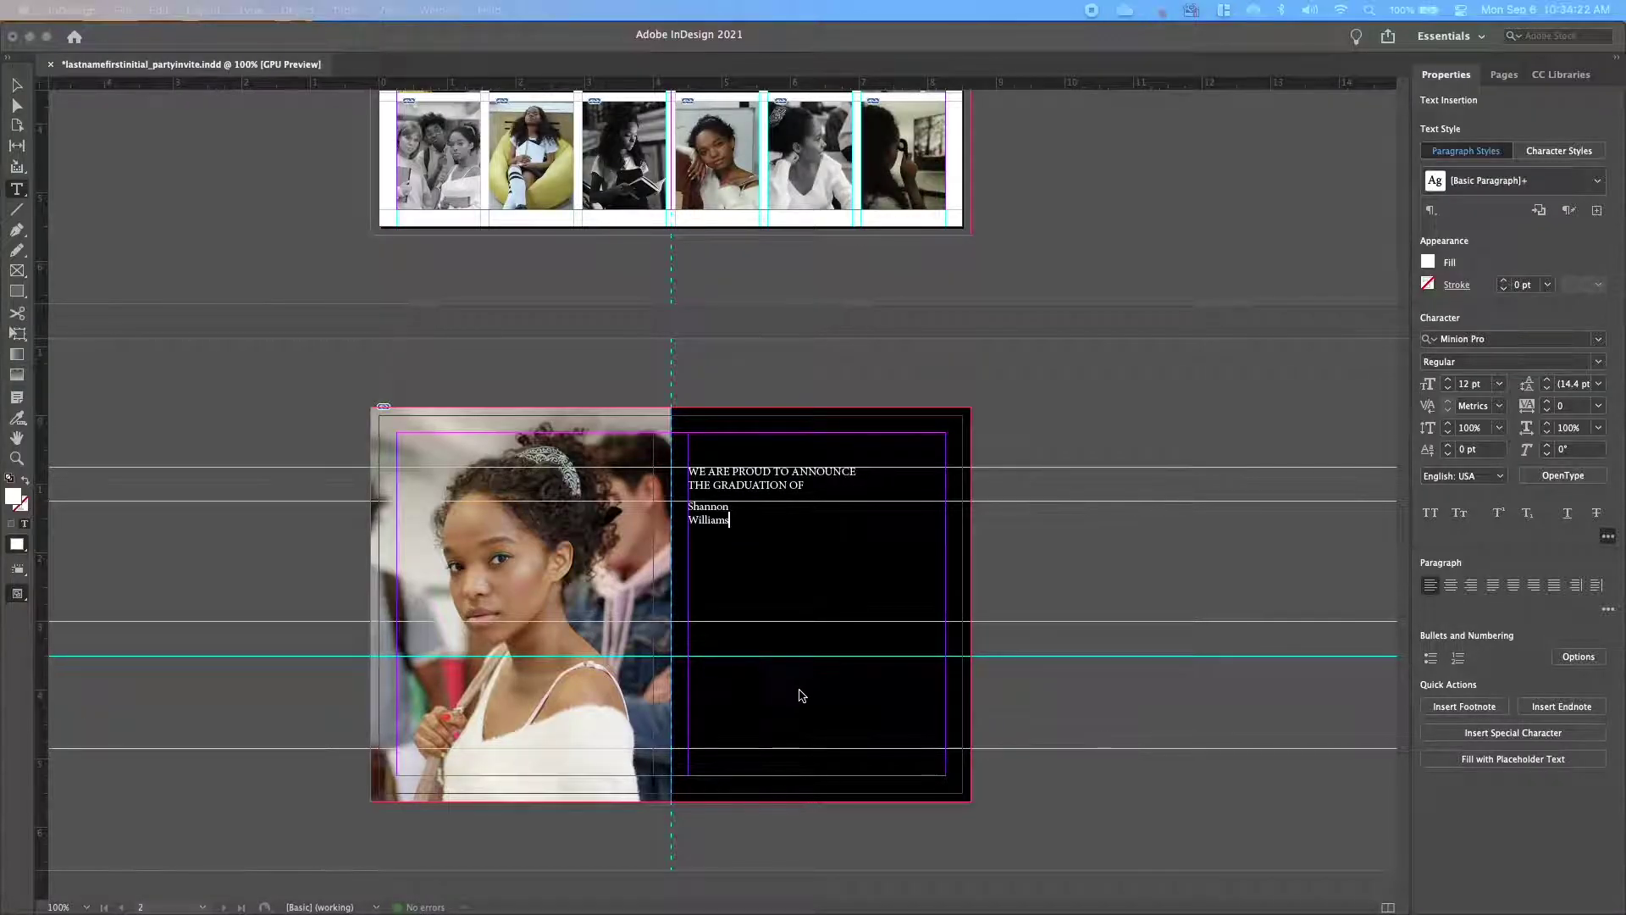
Draw a text frame about 3.75 x 1.35 in between the two lowest guides and paste in the school and party details.
click(700, 669)
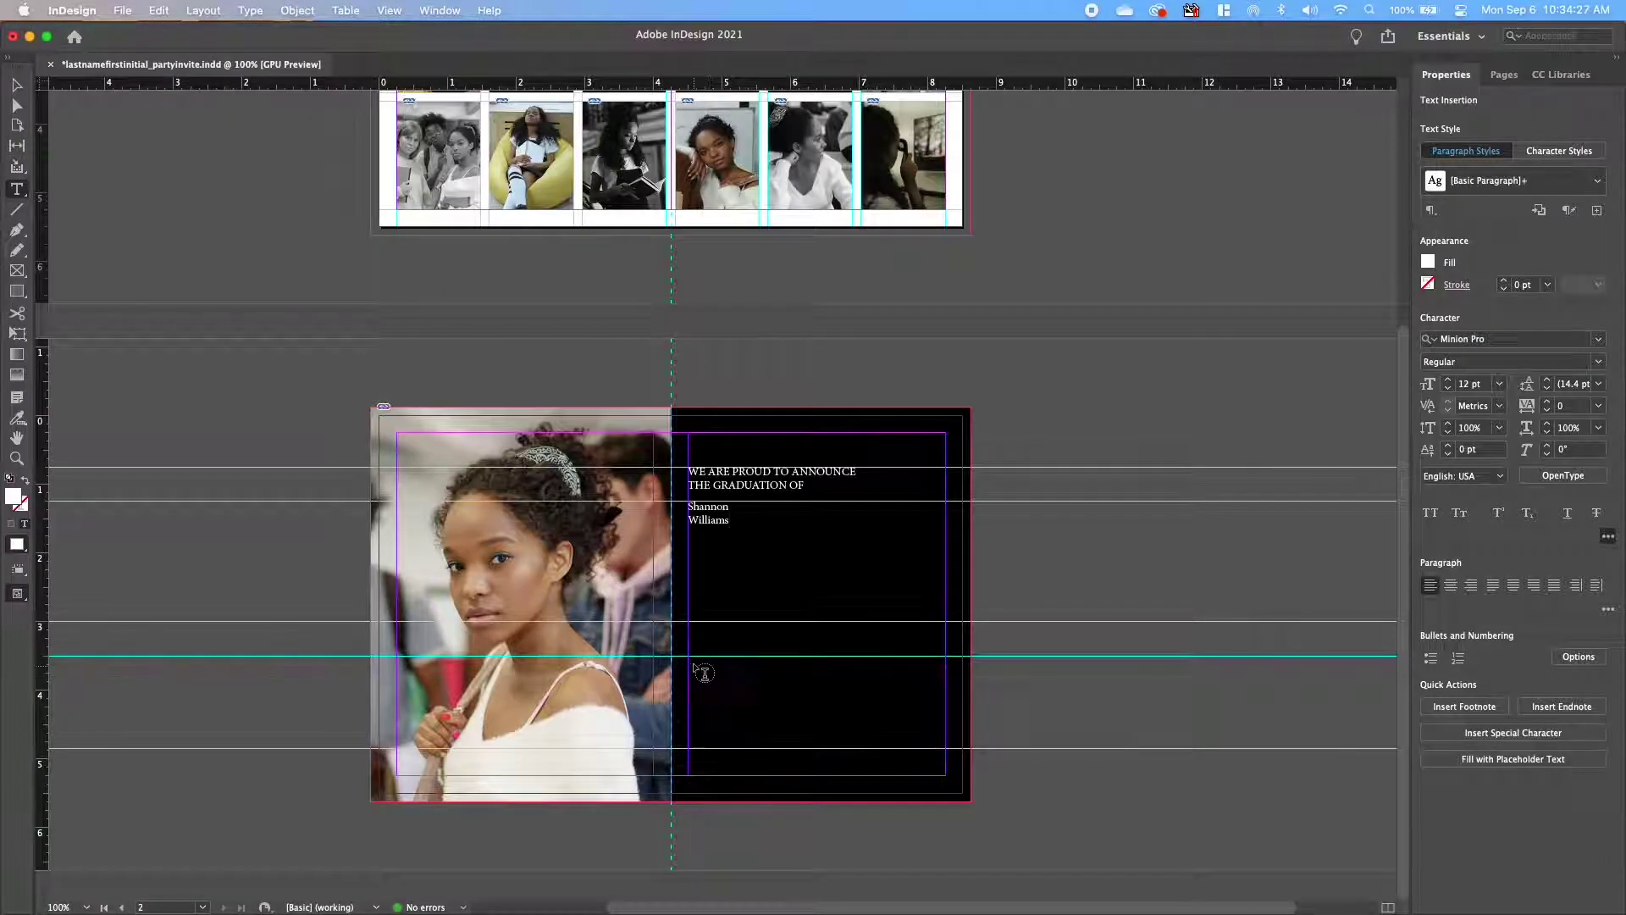
drag(690, 658, 956, 752)
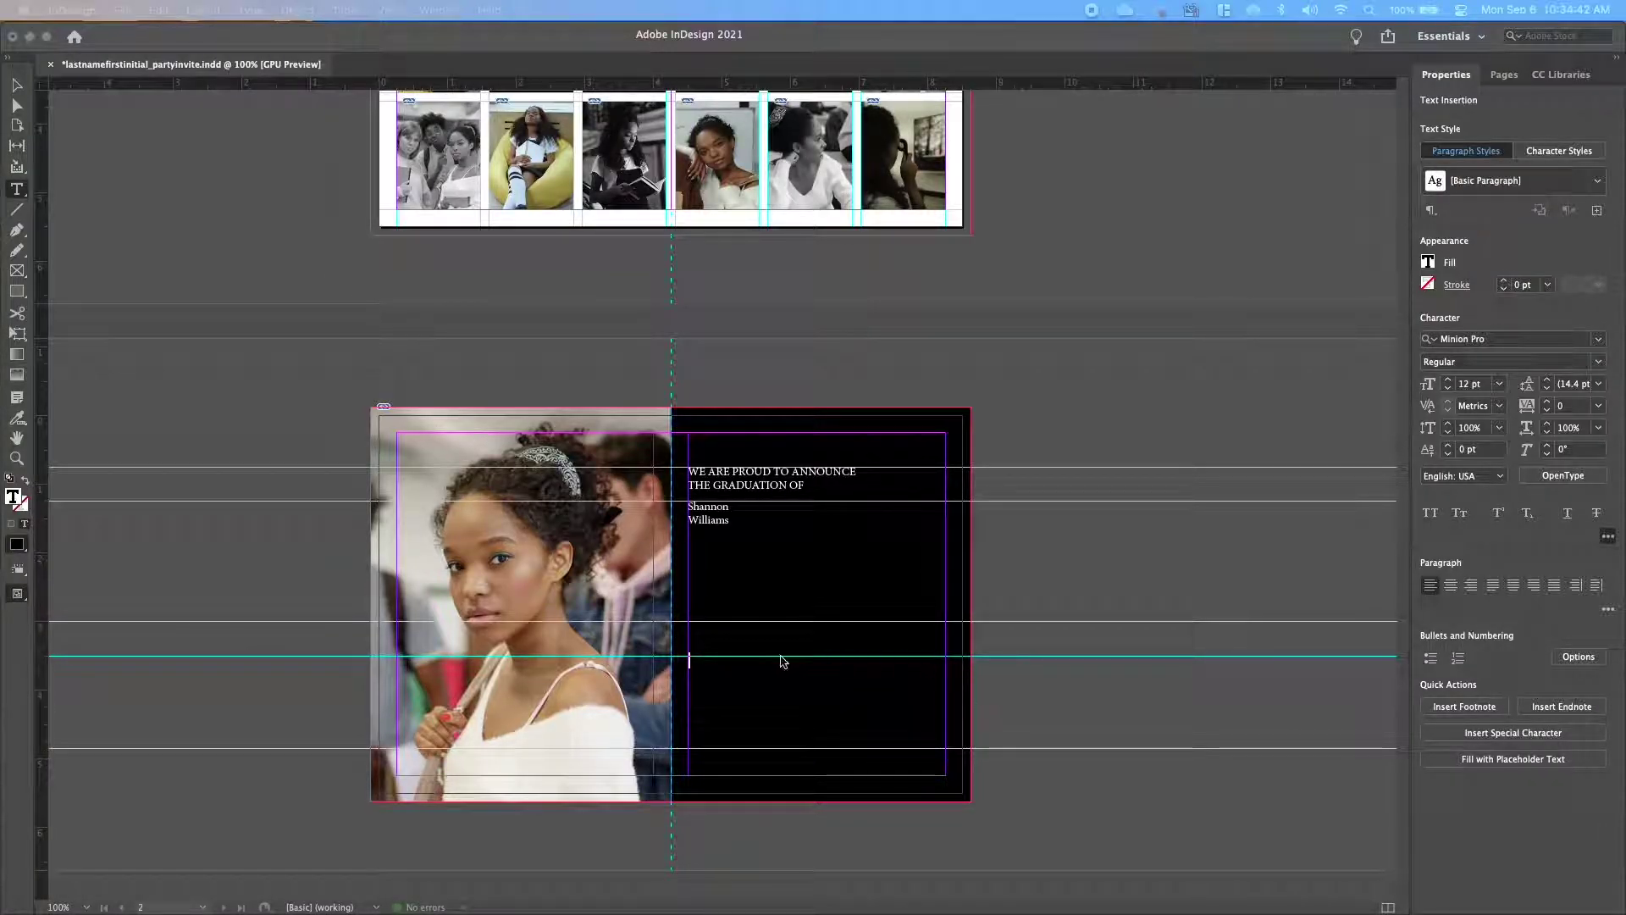
click(733, 668)
click(733, 675)
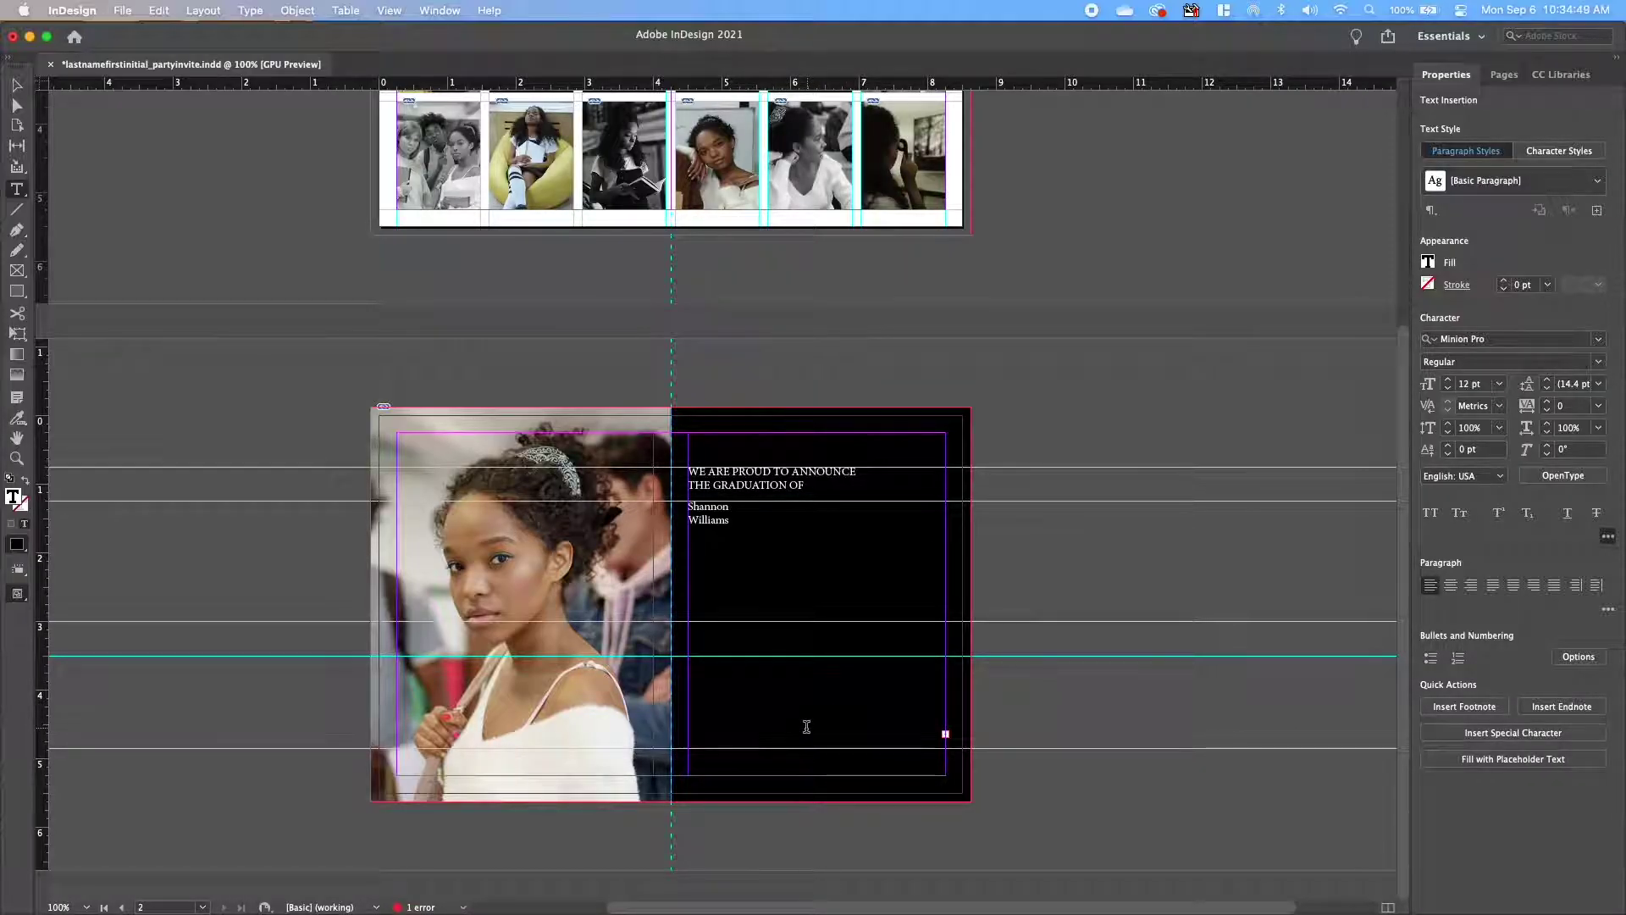
key(super+v)
Set the fill of all the school and party details text to Paper.
key(super+a)
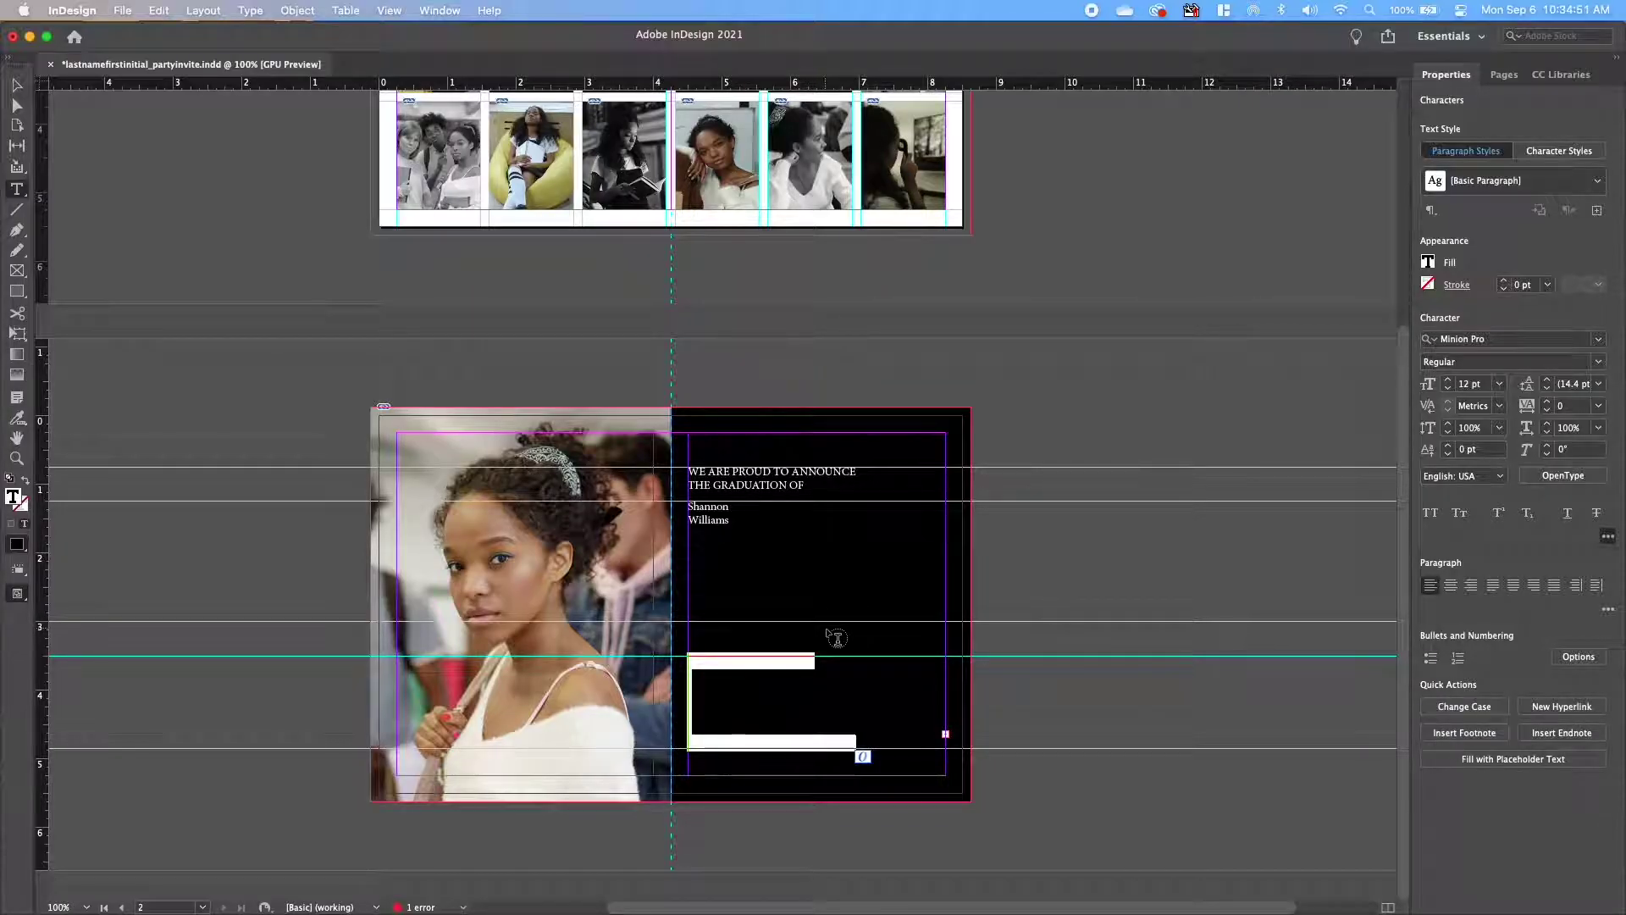
click(1428, 262)
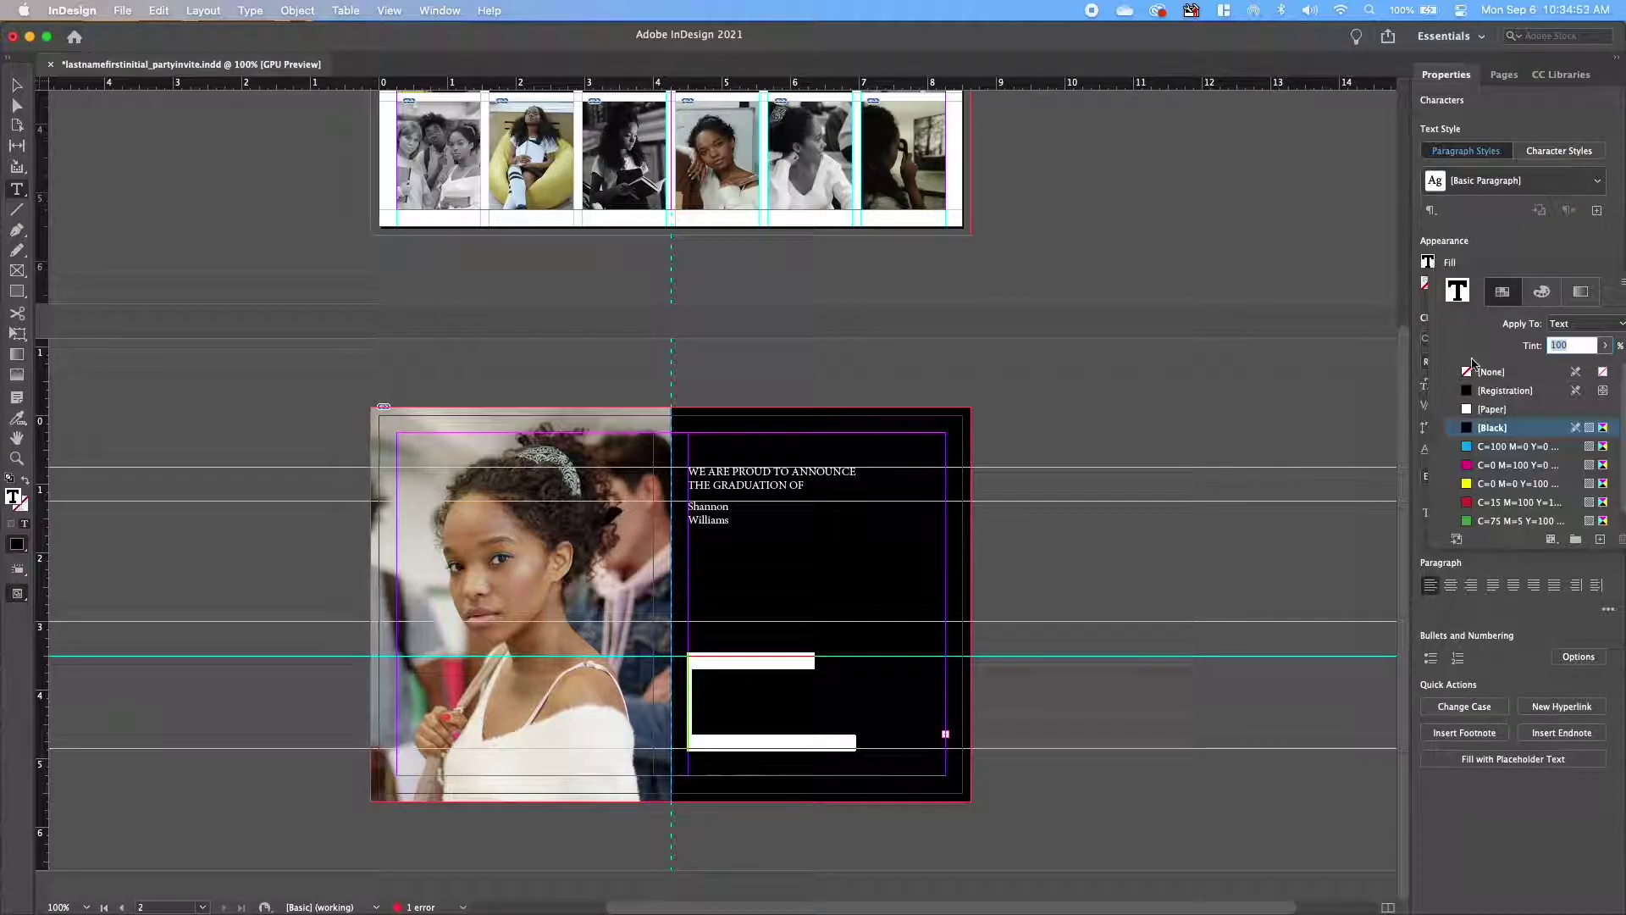
click(1486, 411)
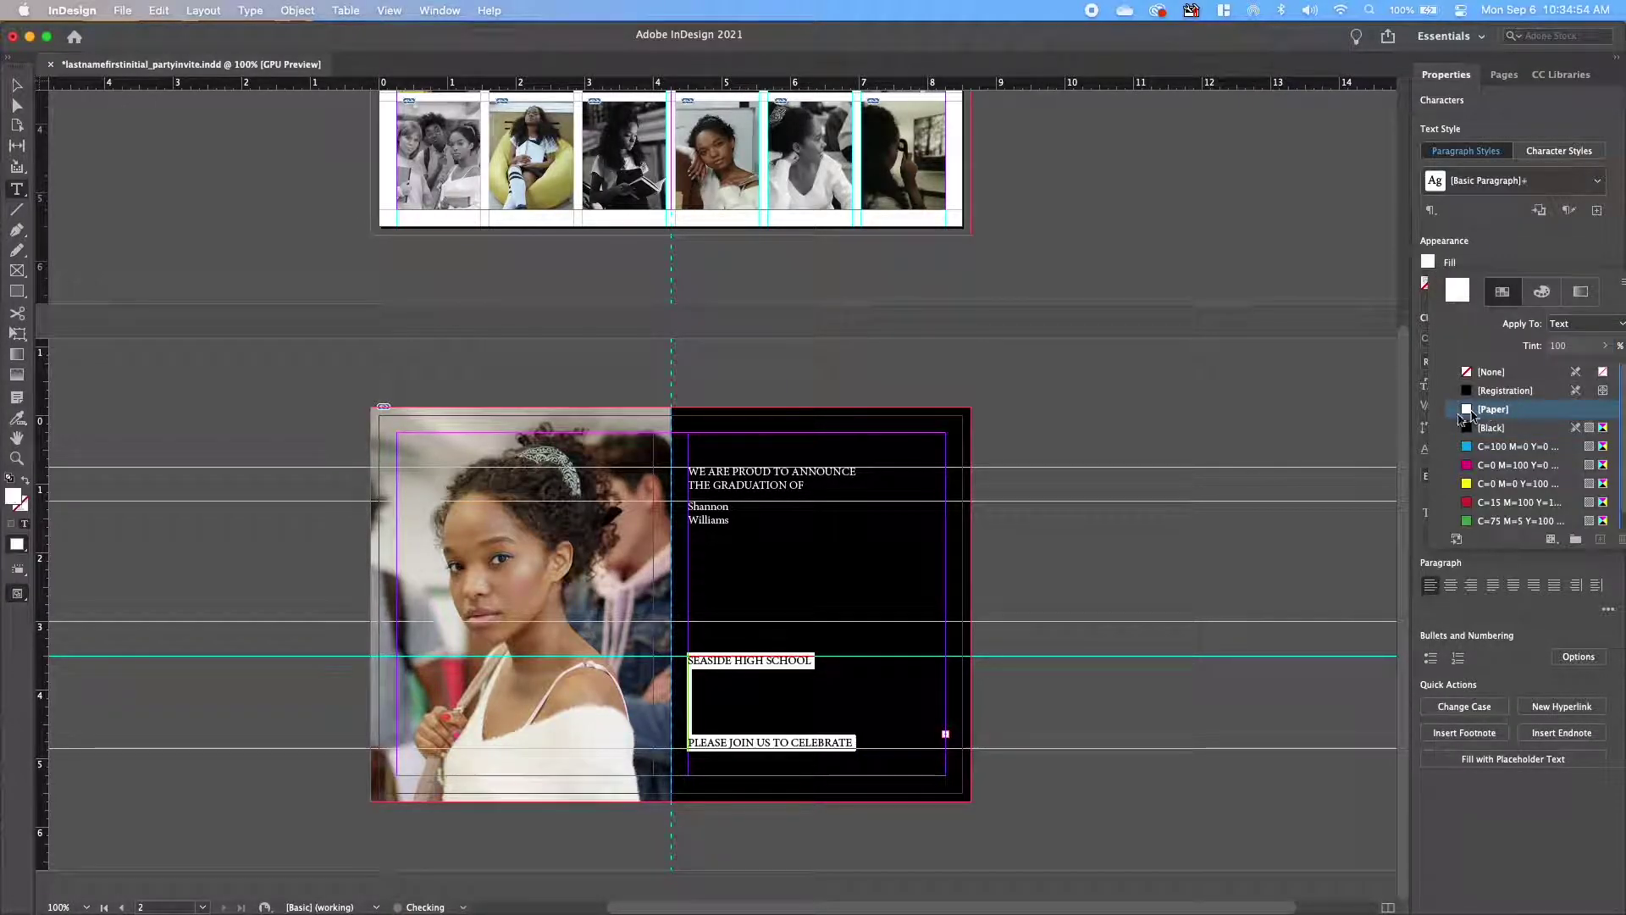
Remove the extra blank lines from the party details, keeping one blank line after "SEASIDE HIGH SCHOOL".
click(706, 728)
key(Return)
key(Return)
text(JUNE 7, 2025)
key(Return)
key(Return)
text(FROM 1:00 - 5:00 PM)
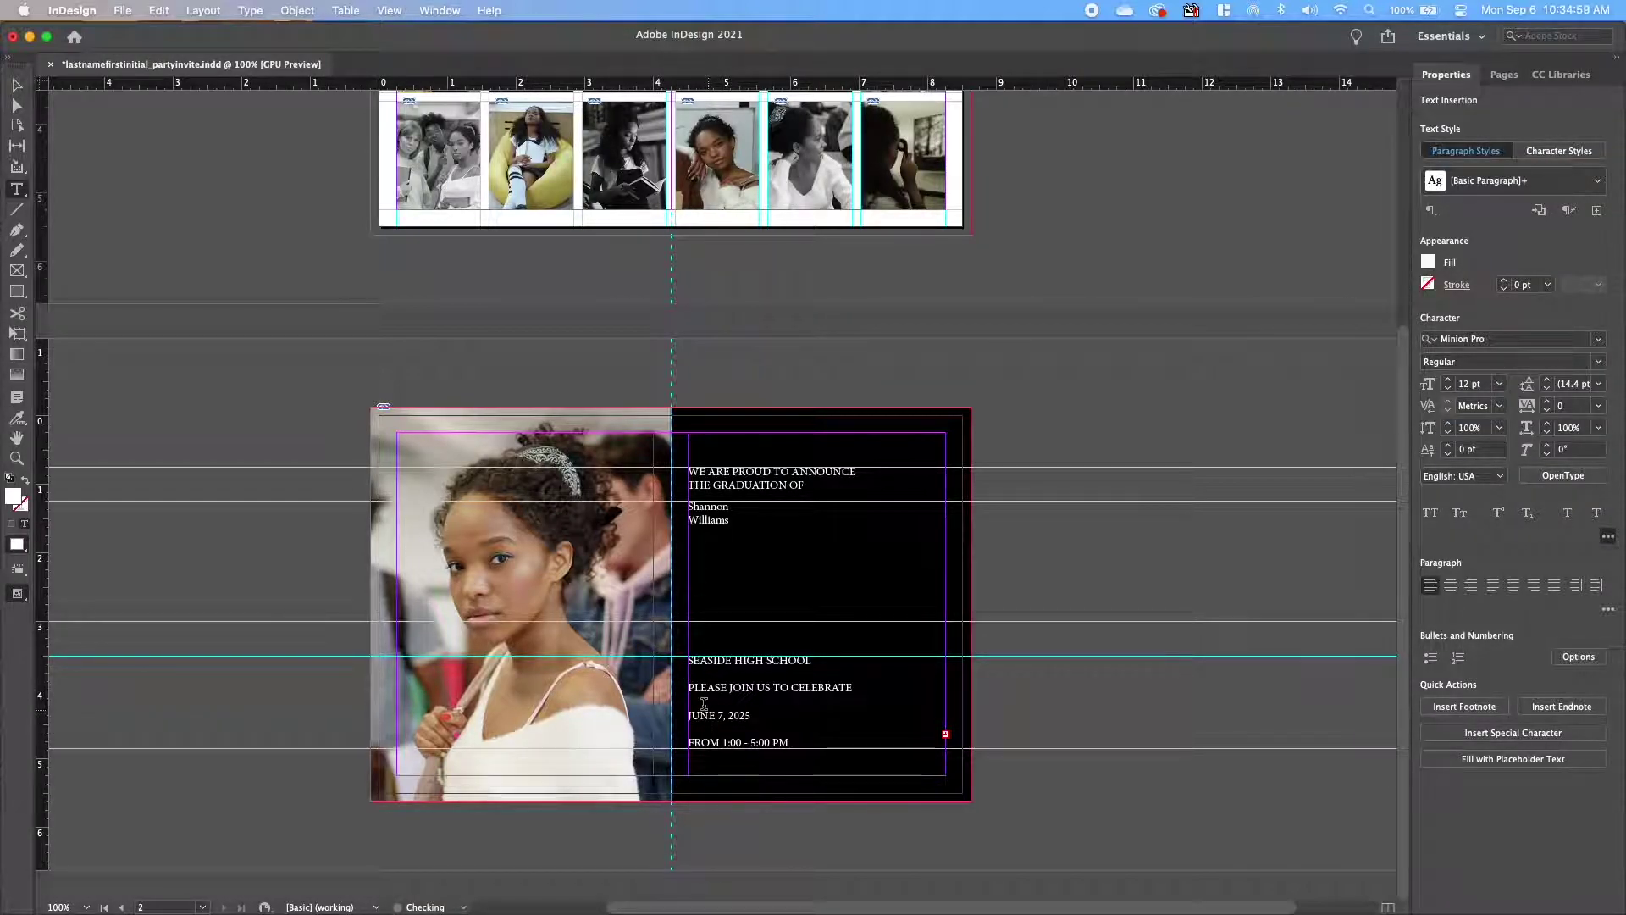
click(708, 702)
key(BackSpace)
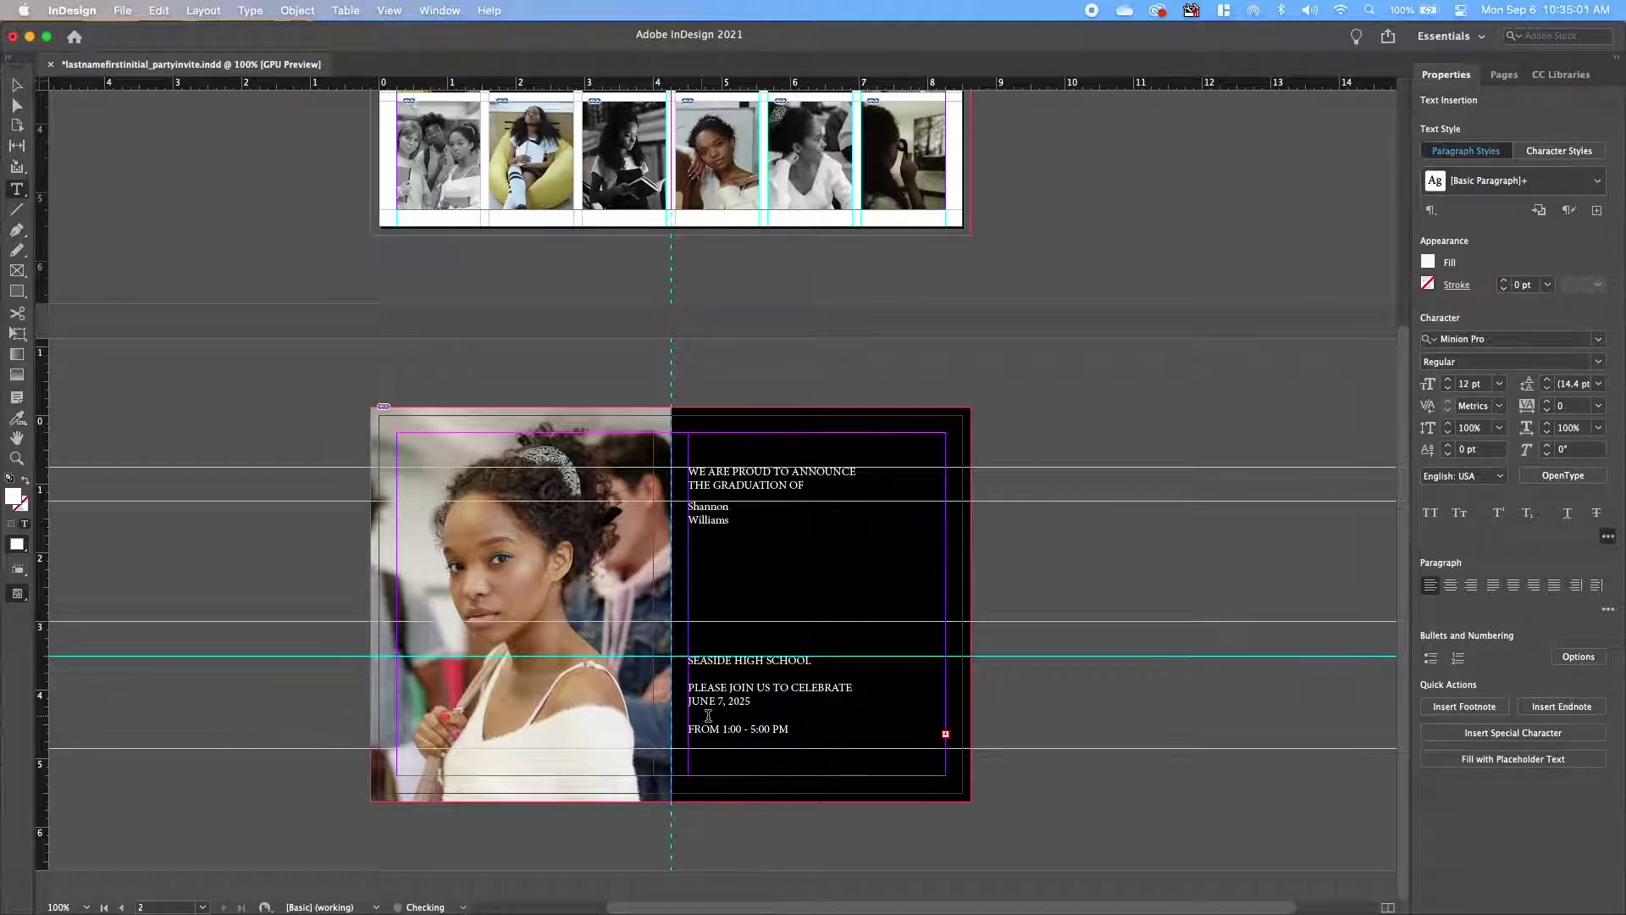
click(708, 716)
key(BackSpace)
click(692, 738)
key(BackSpace)
click(841, 734)
click(754, 552)
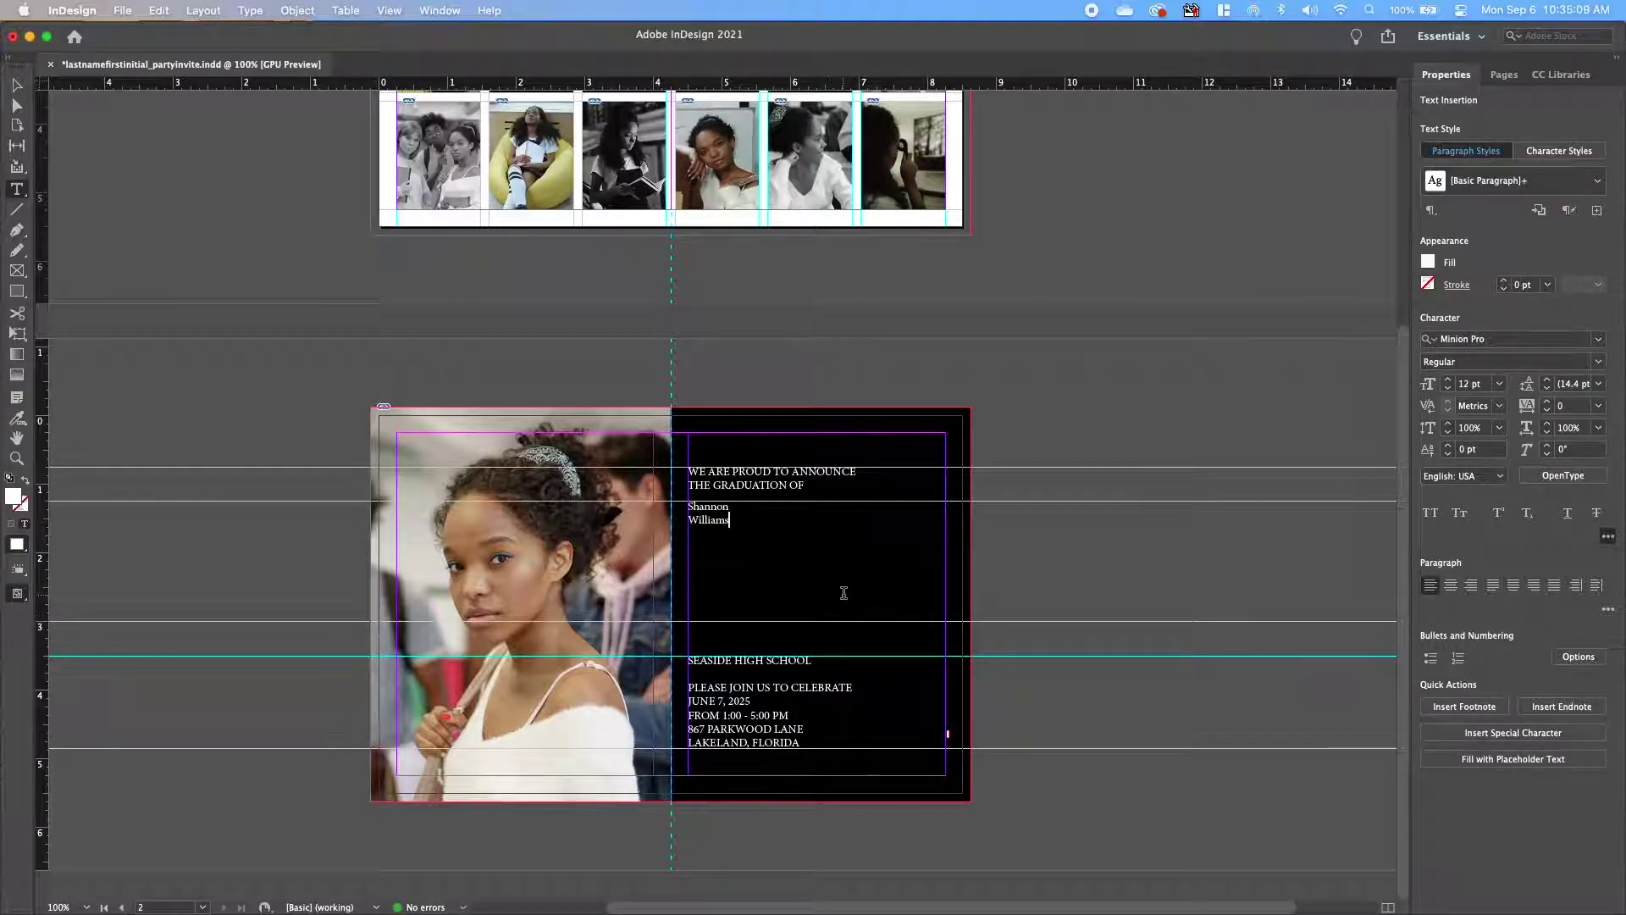
click(839, 488)
drag(838, 488, 688, 471)
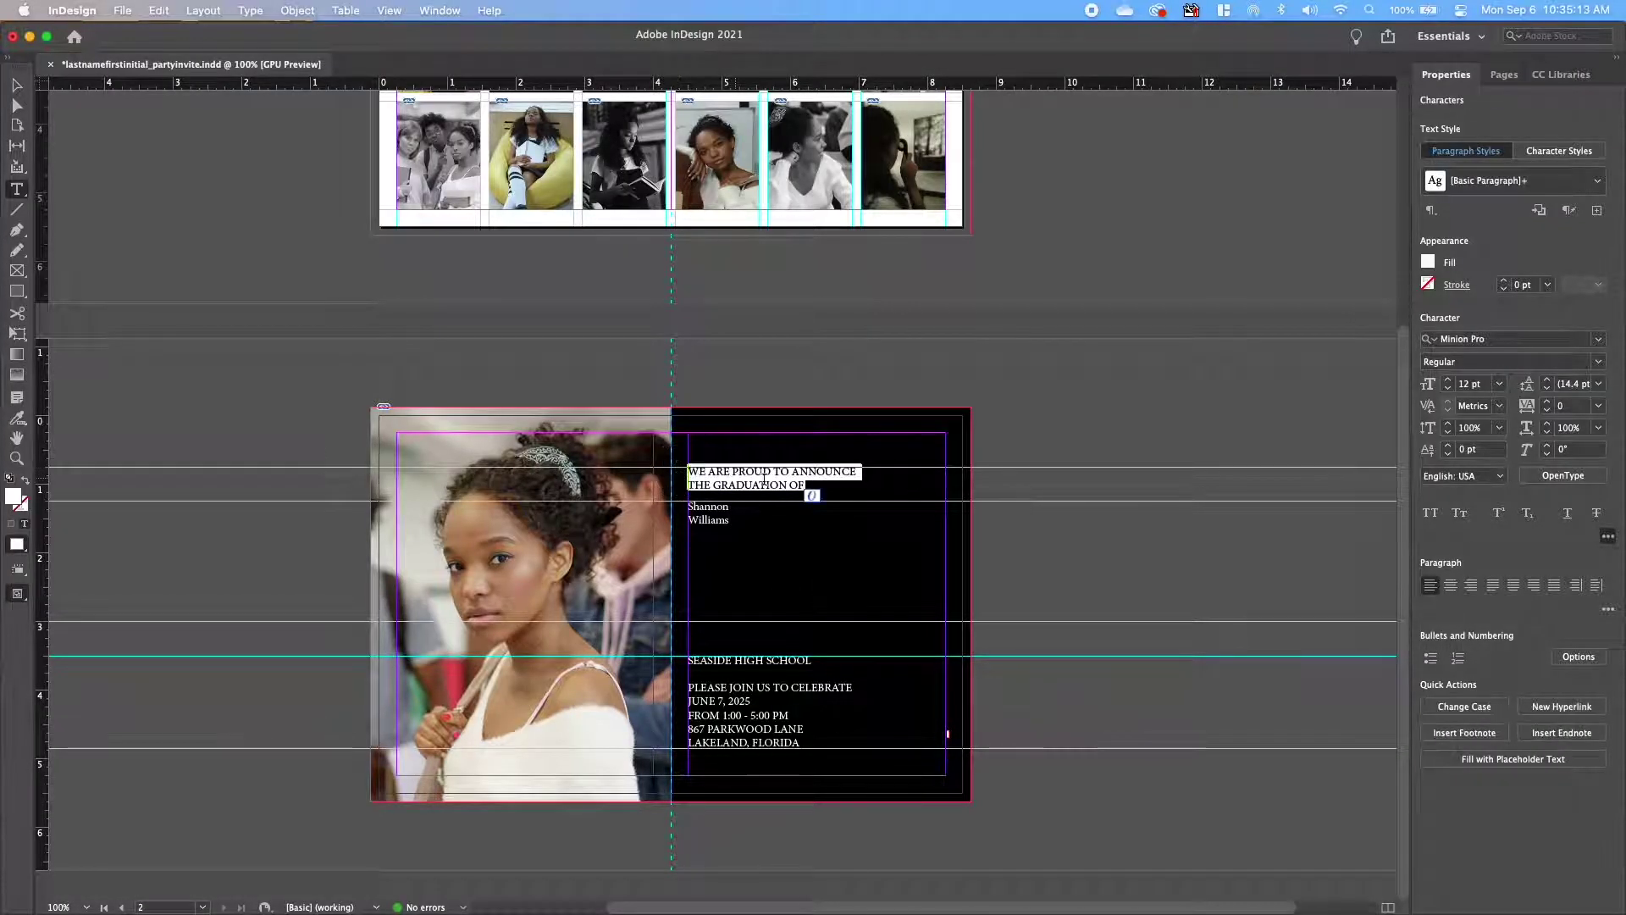
click(783, 736)
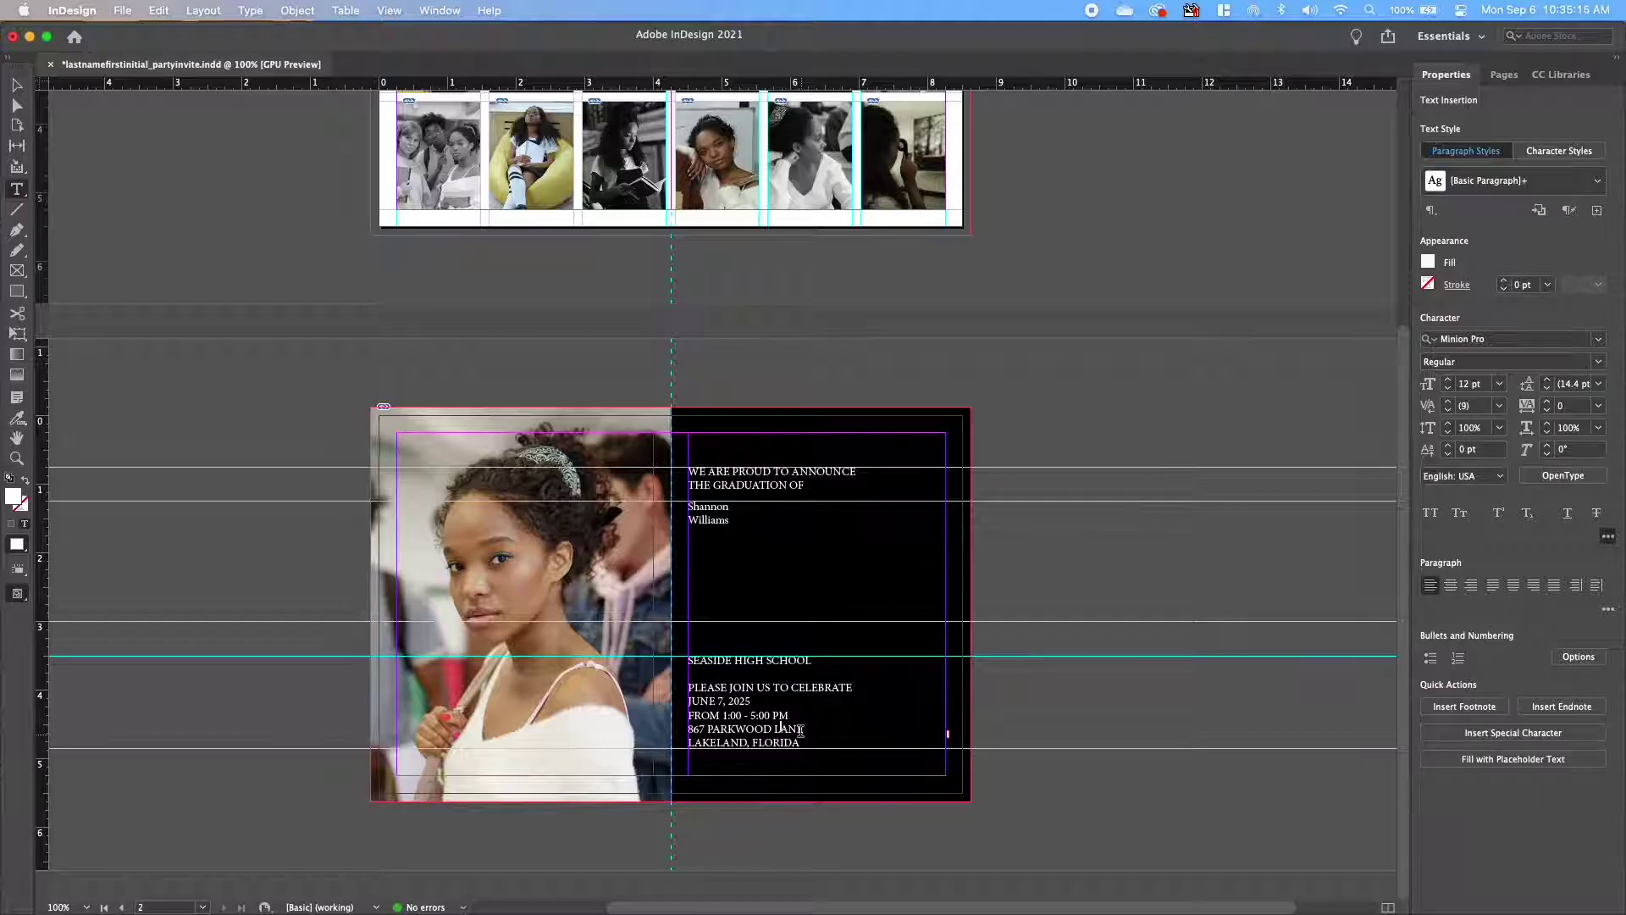
Set both the announcement frame and the school and party details frame to Novecento sans Book with centered text.
click(17, 85)
click(791, 495)
click(787, 704)
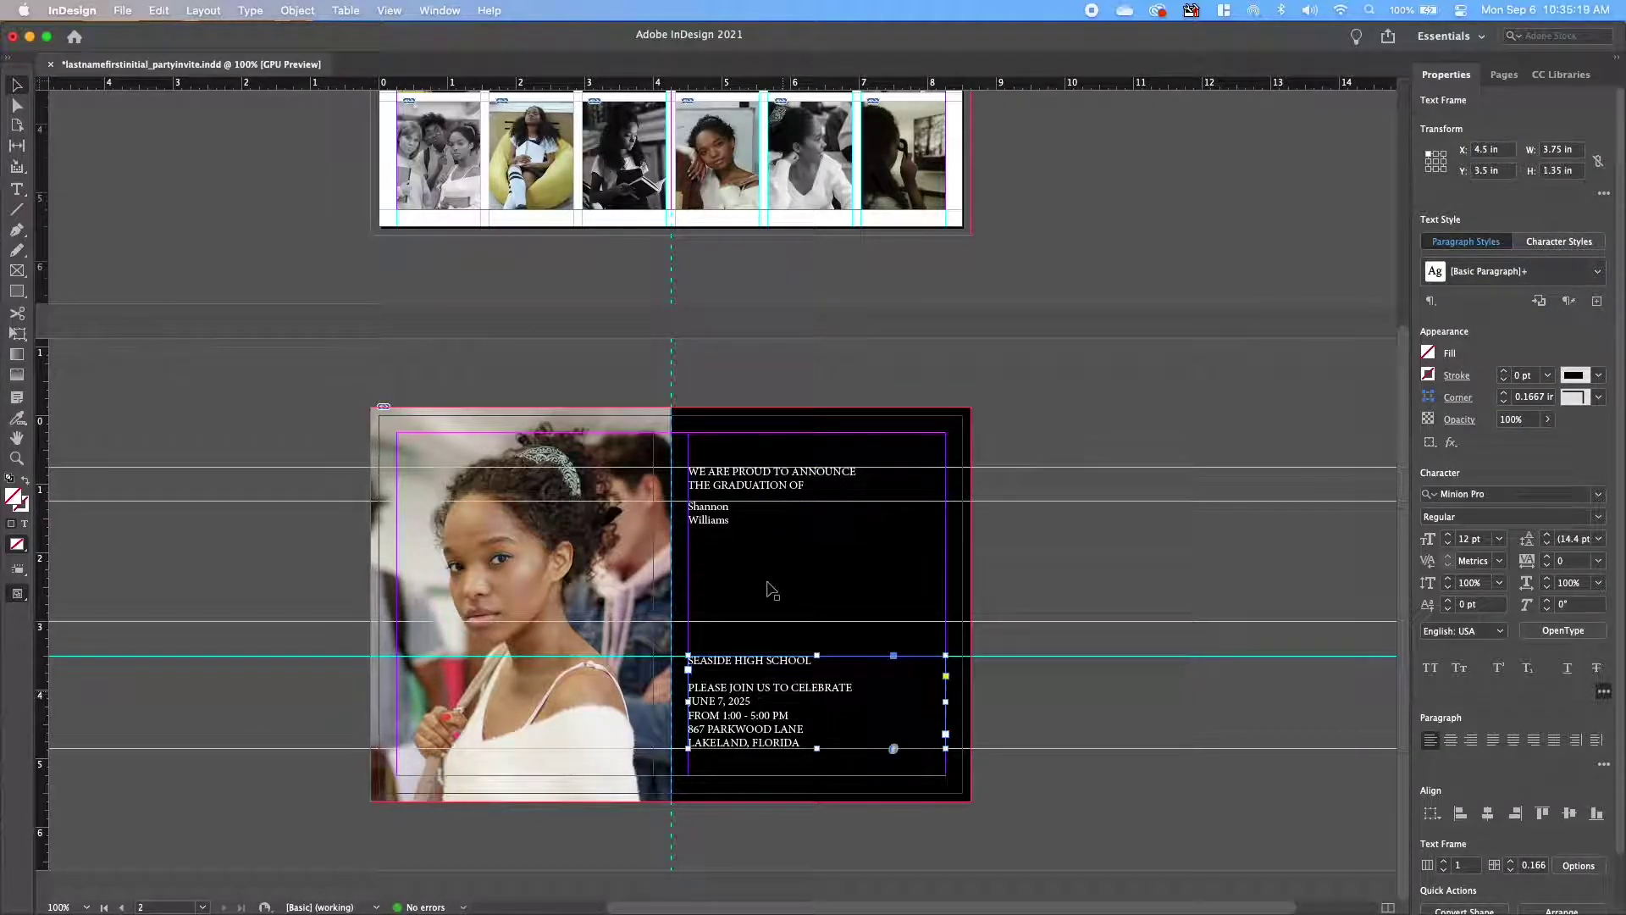
click(780, 488)
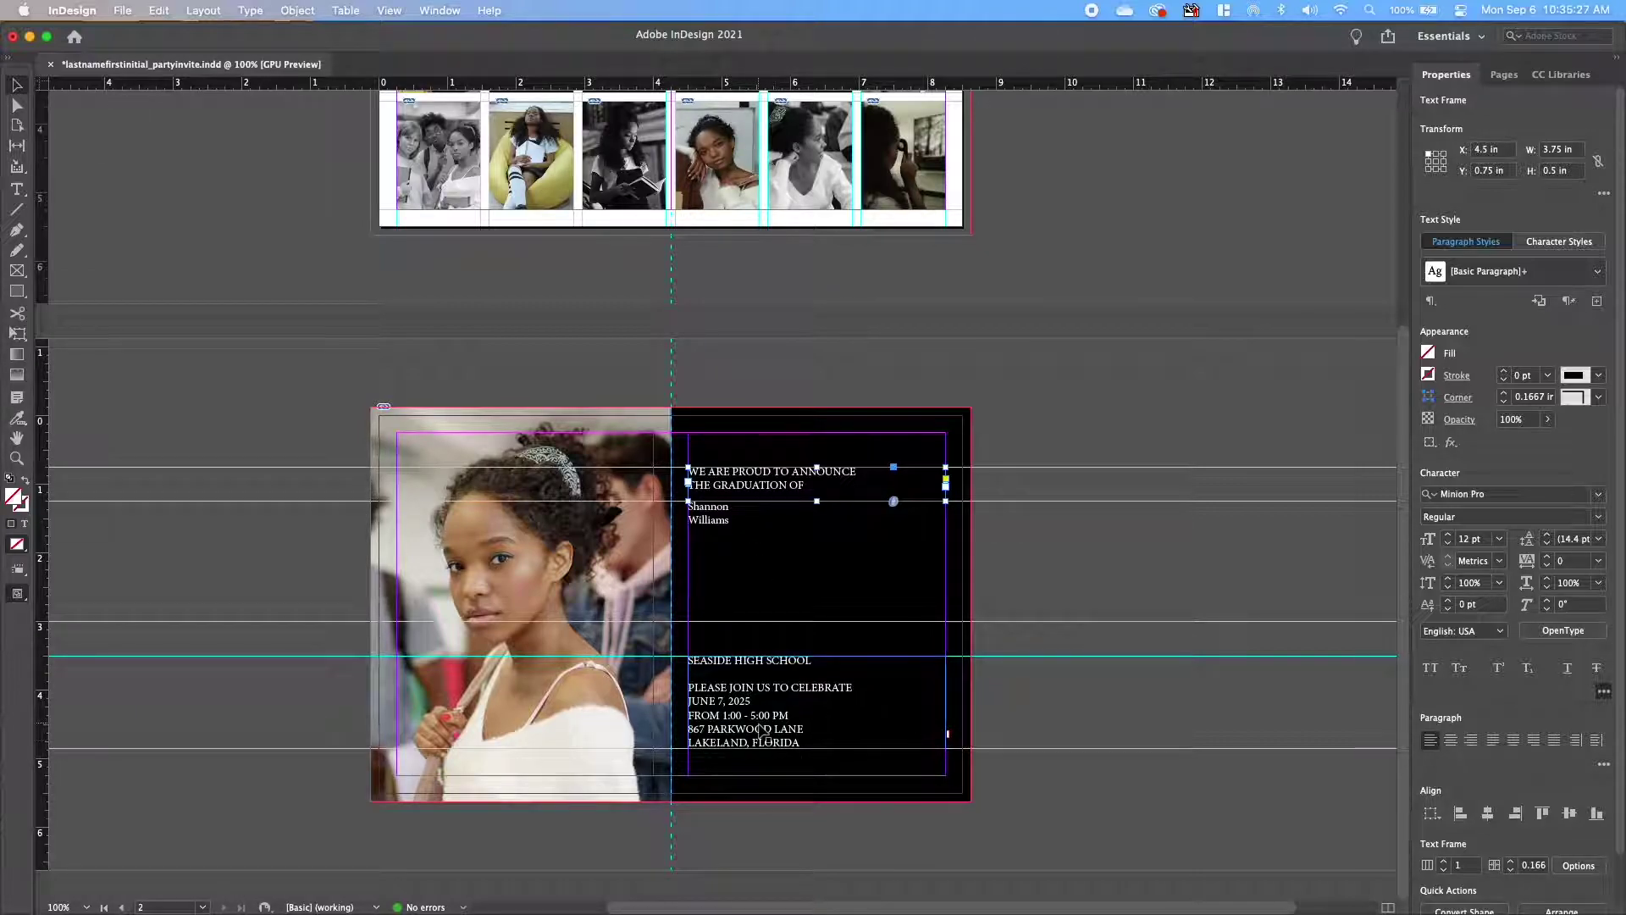
shift+click(763, 700)
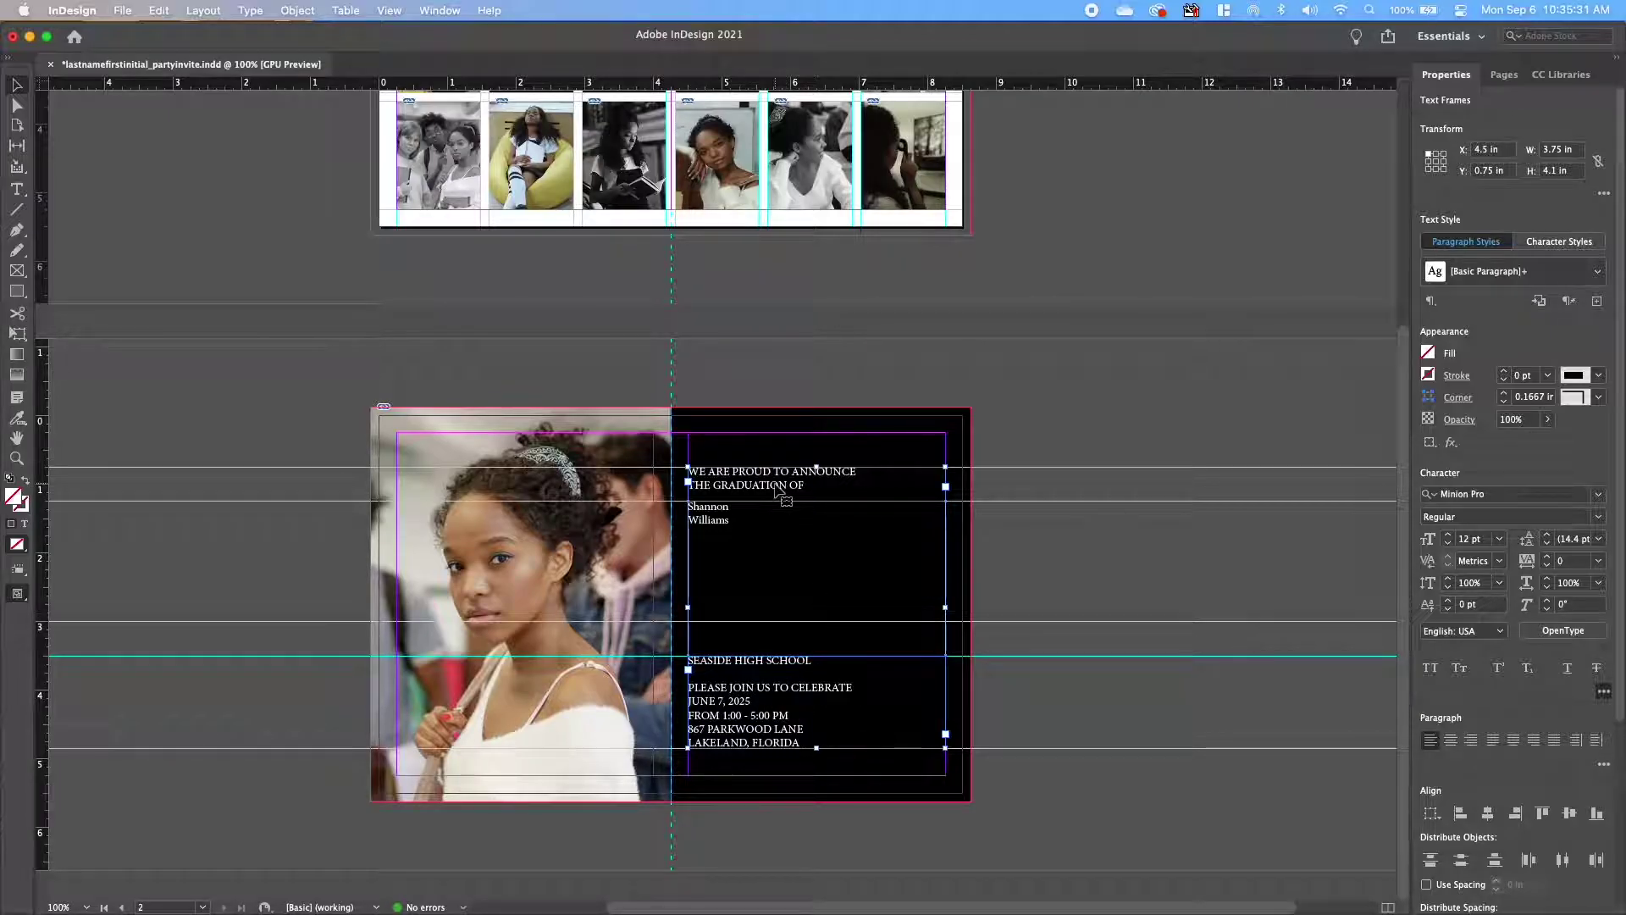
click(1601, 496)
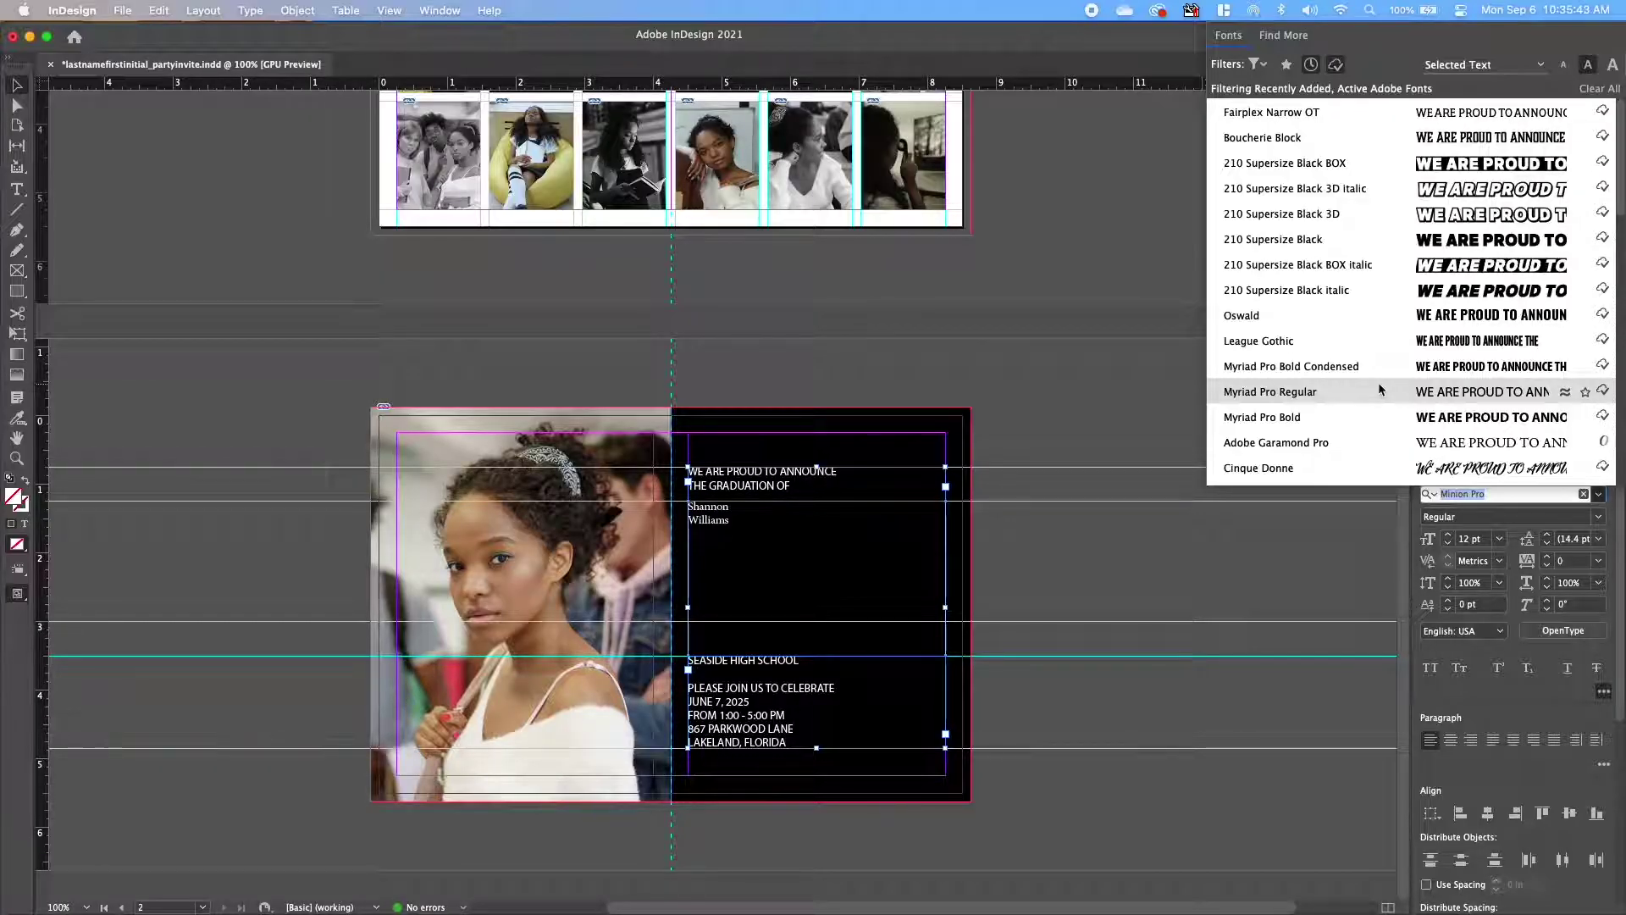
text(novec)
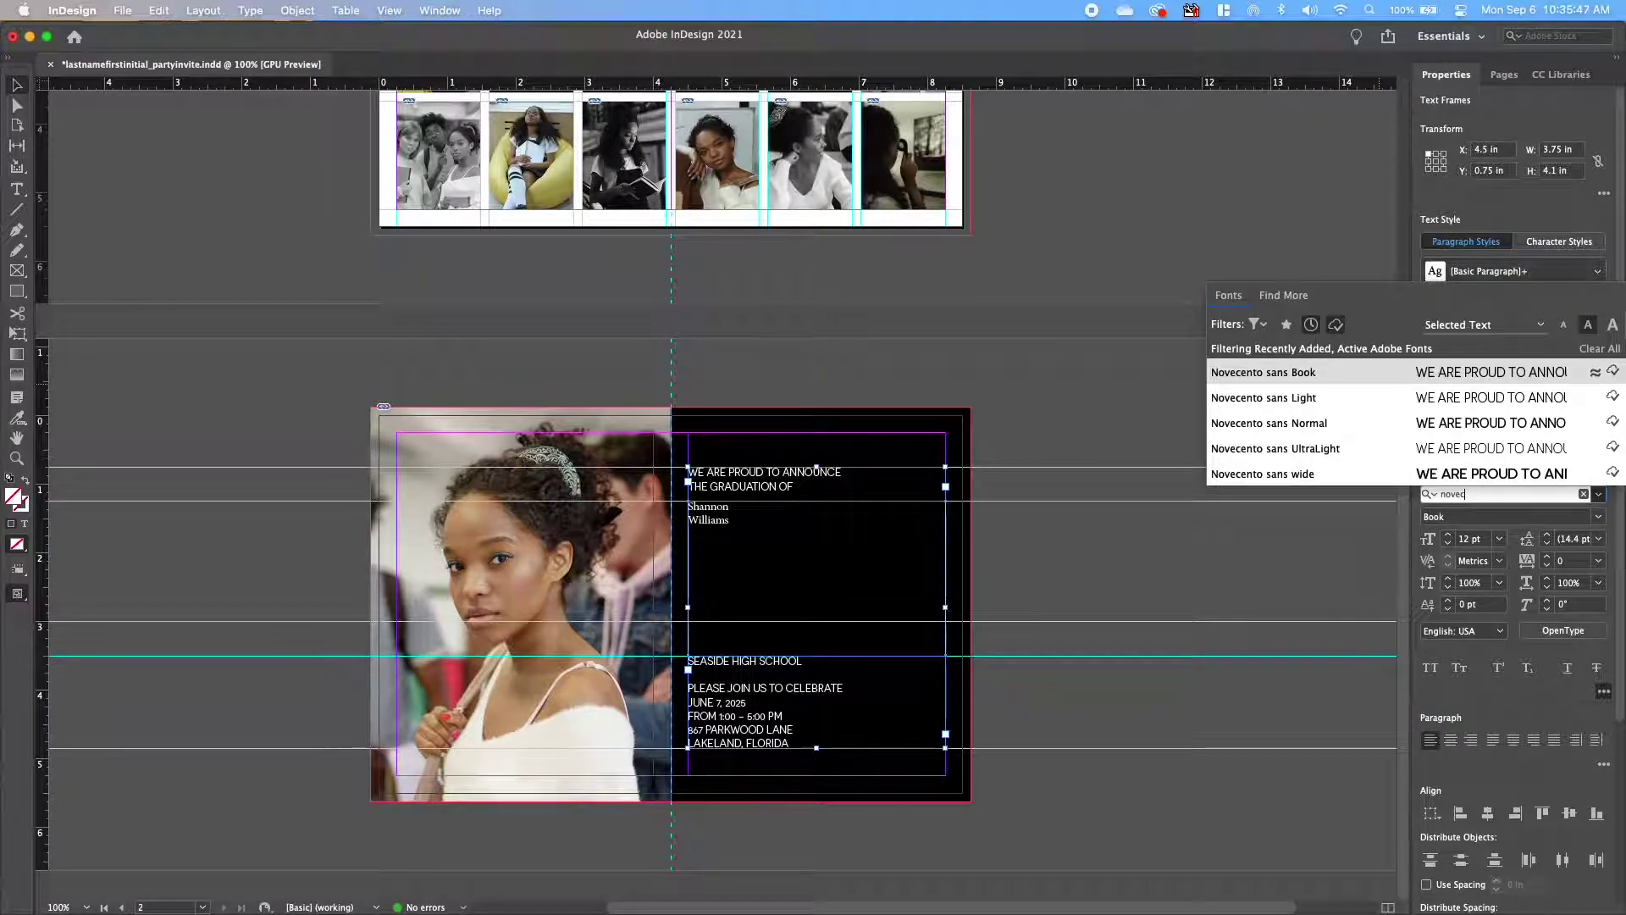
click(1292, 373)
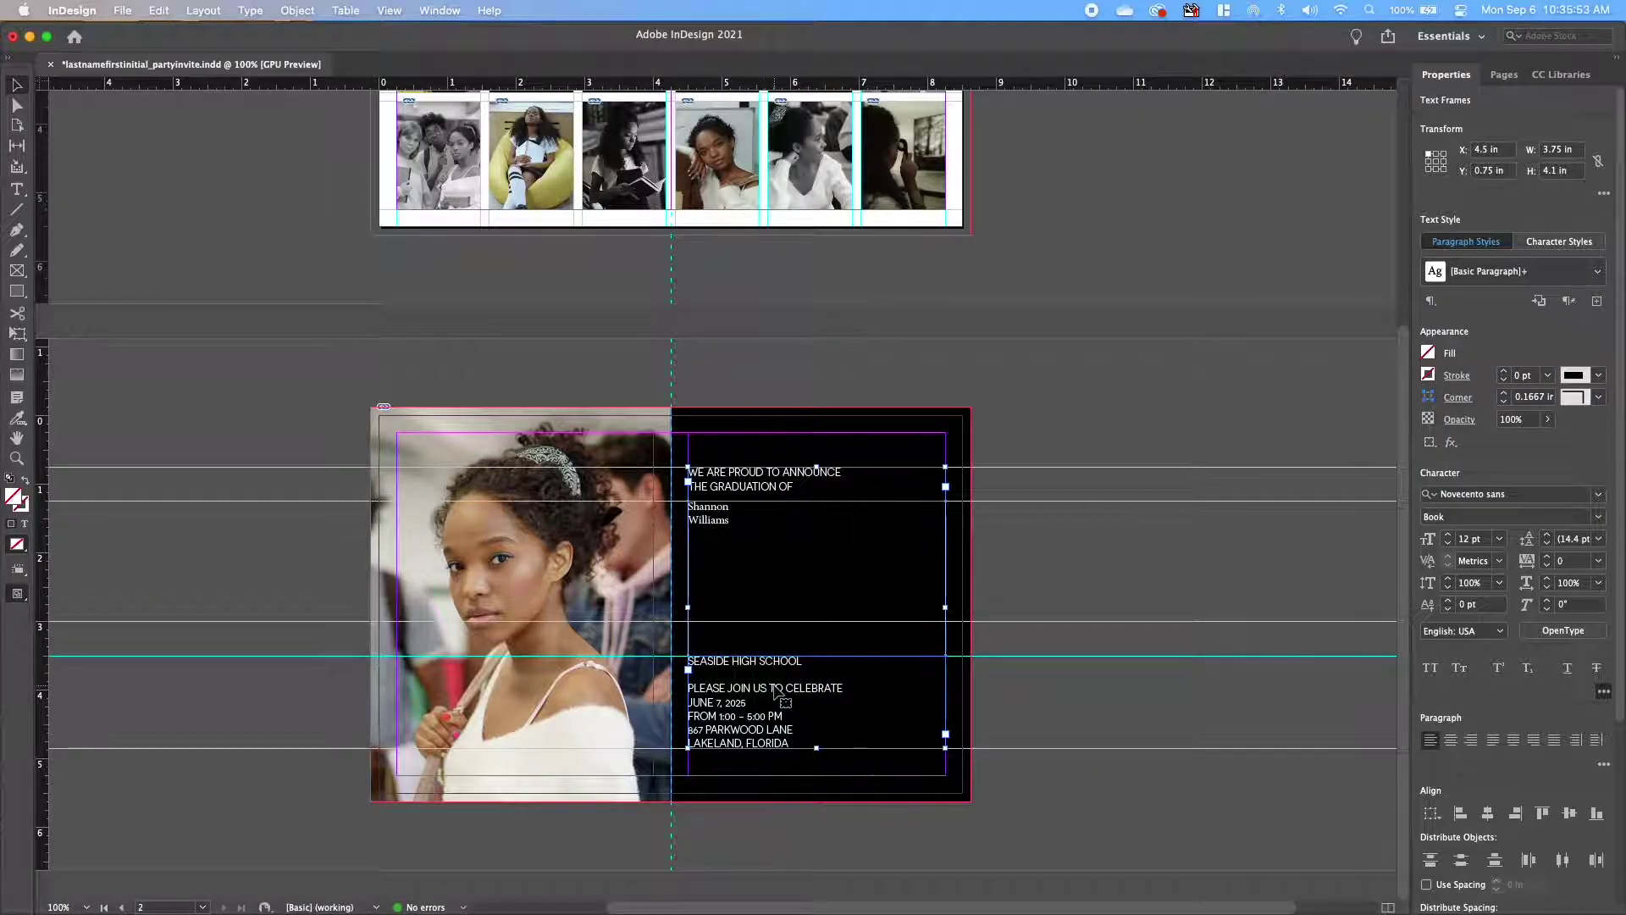
click(1451, 741)
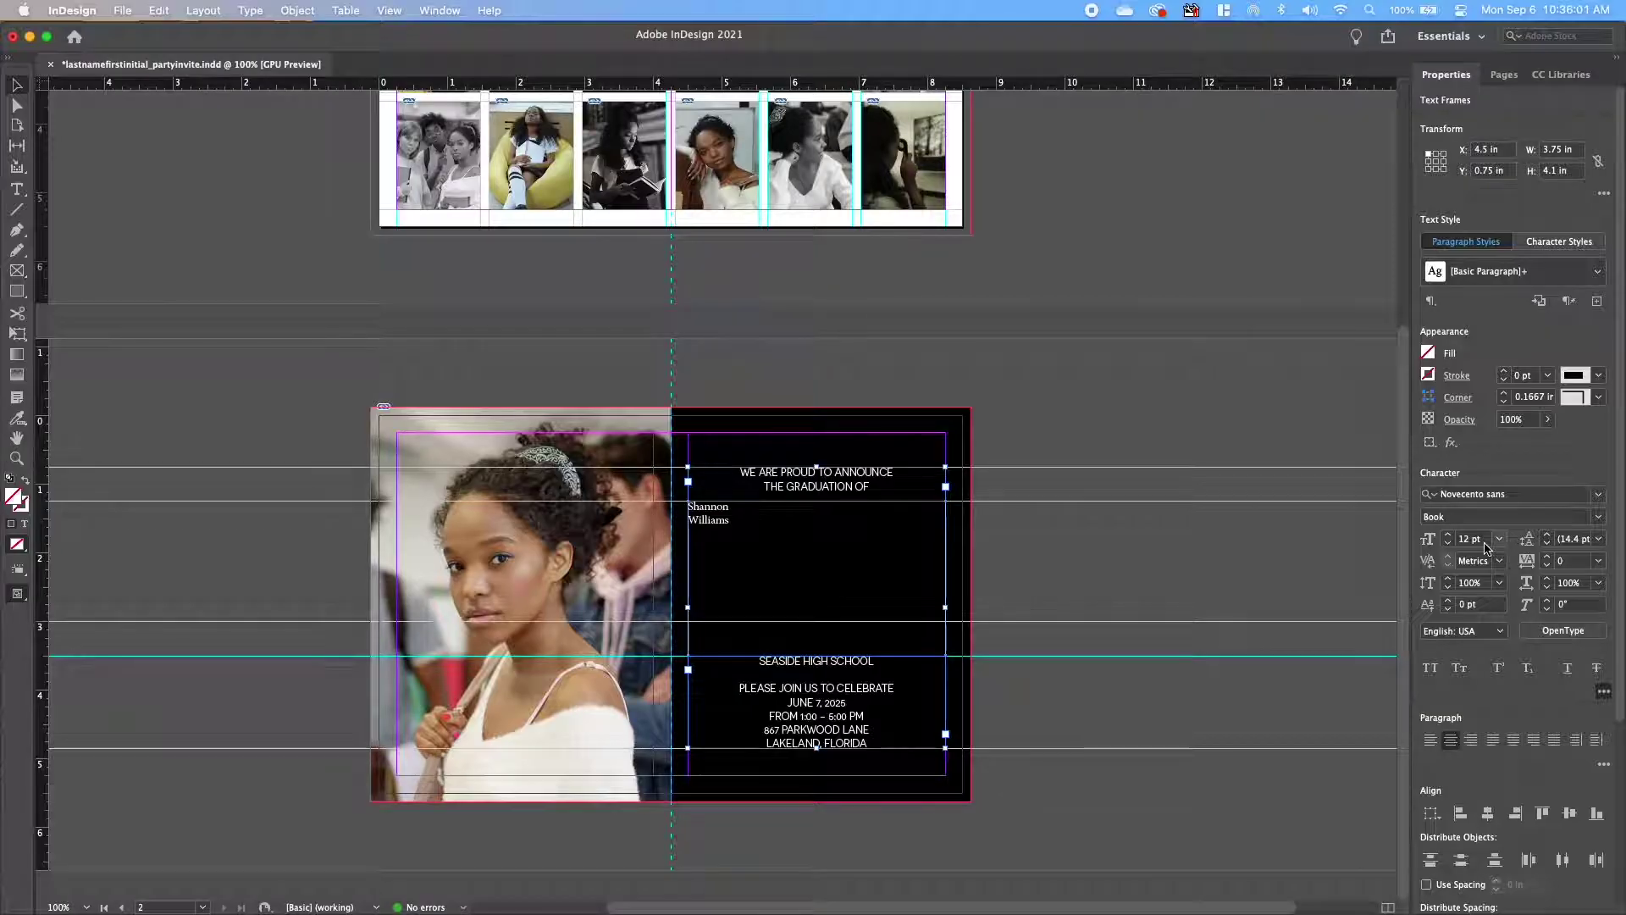
Set the font of the graduate's name frame on page 2 to Cinque Donne Bold.
click(803, 711)
click(1146, 581)
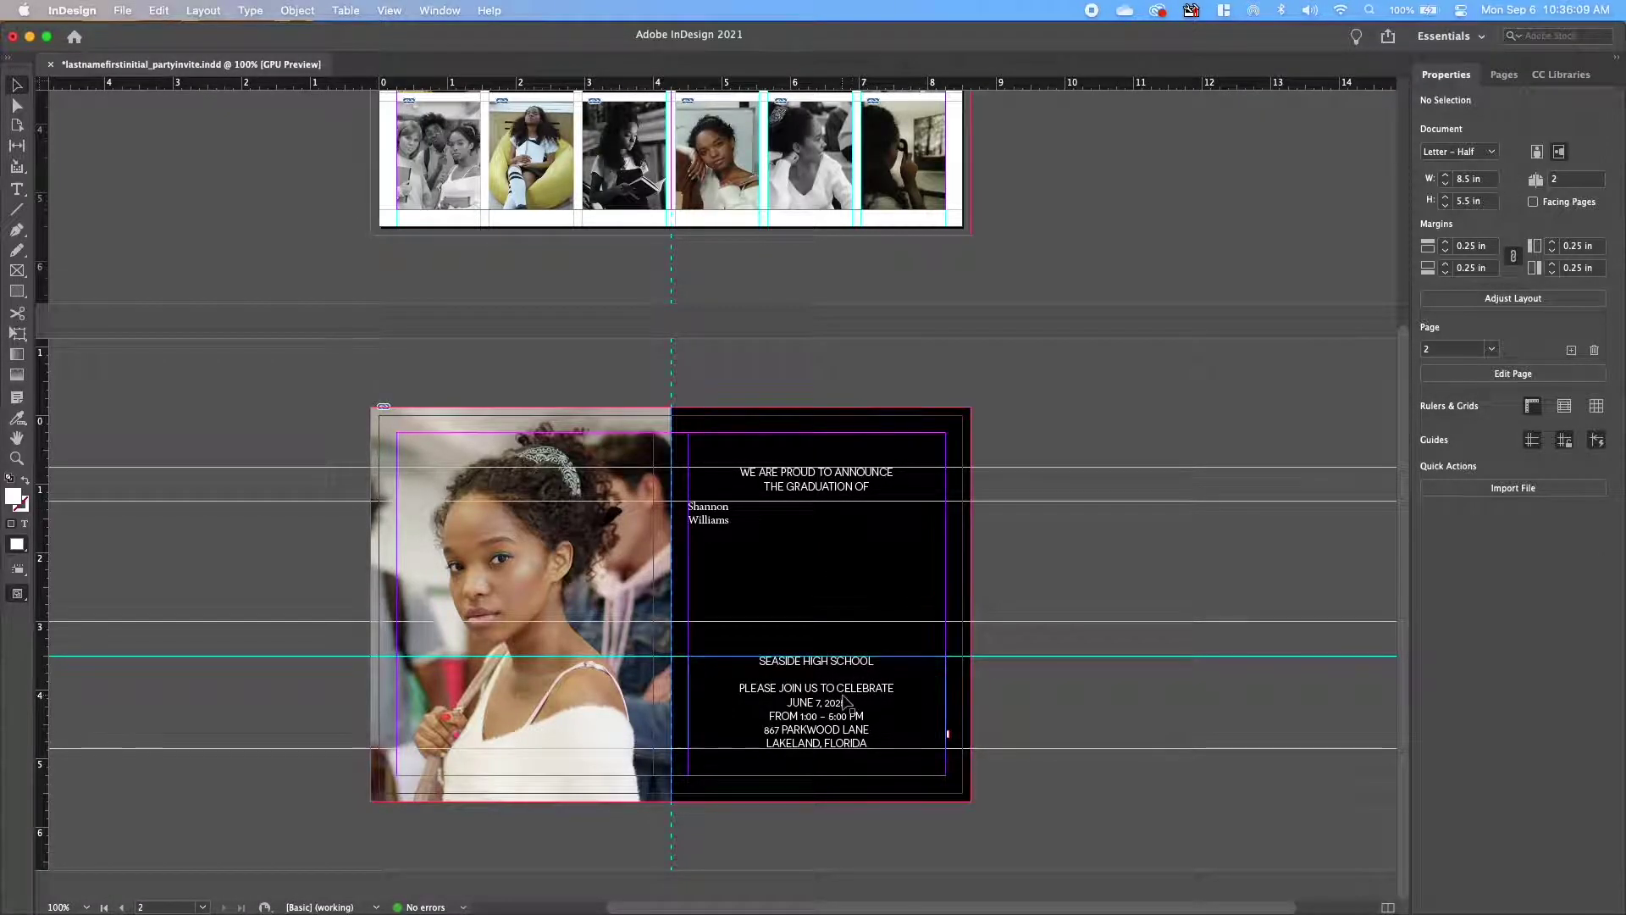
click(760, 606)
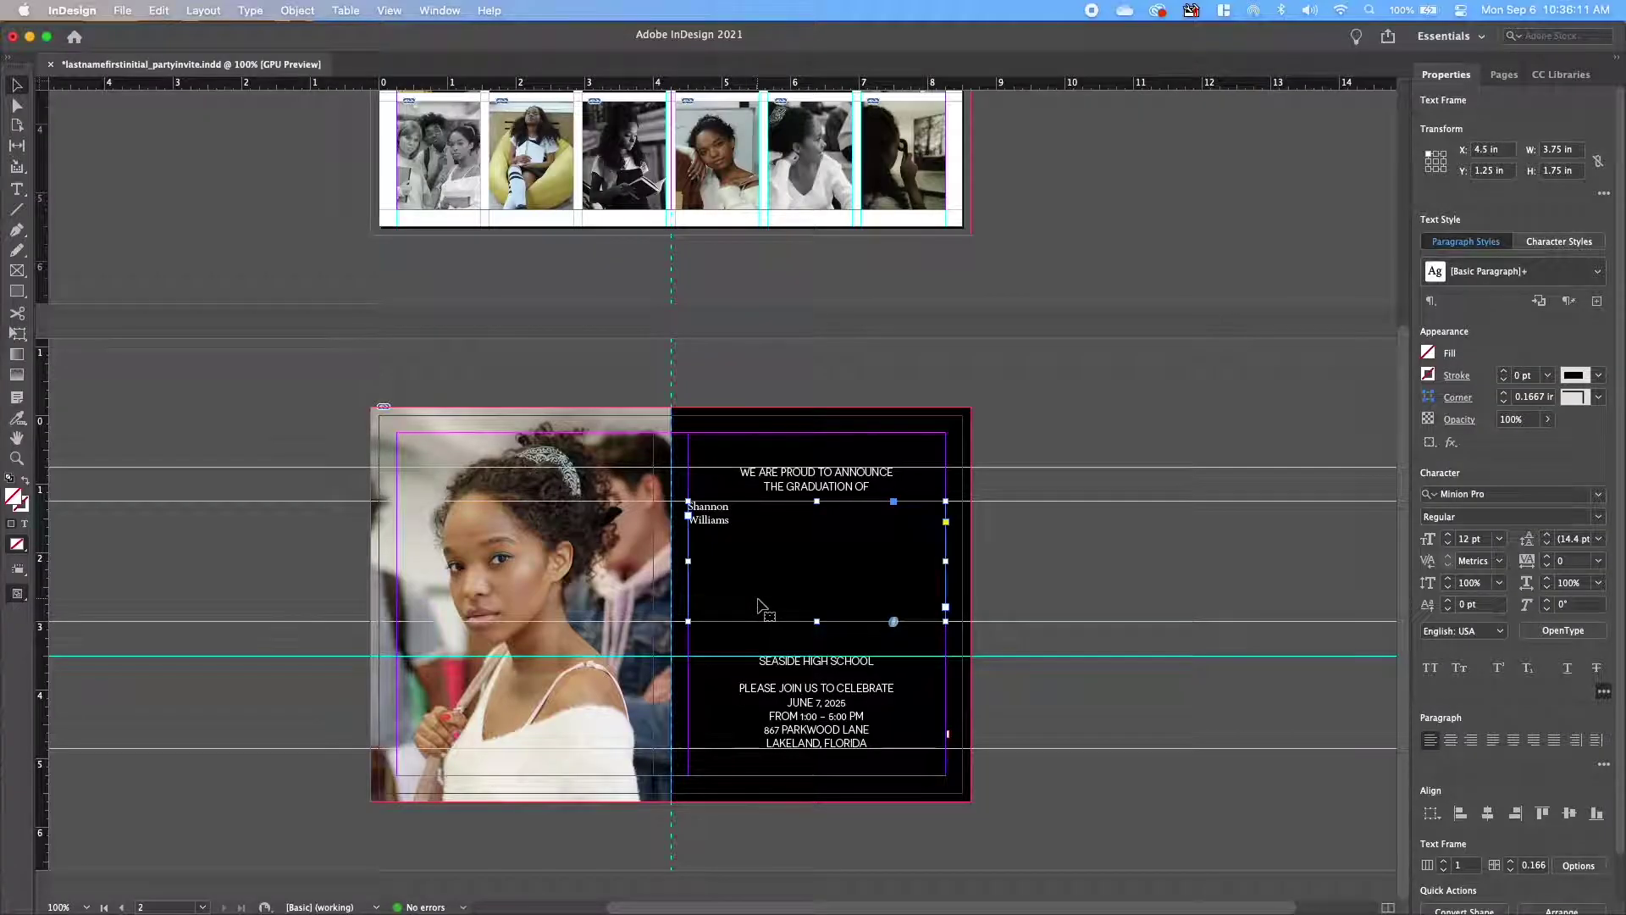
click(1600, 494)
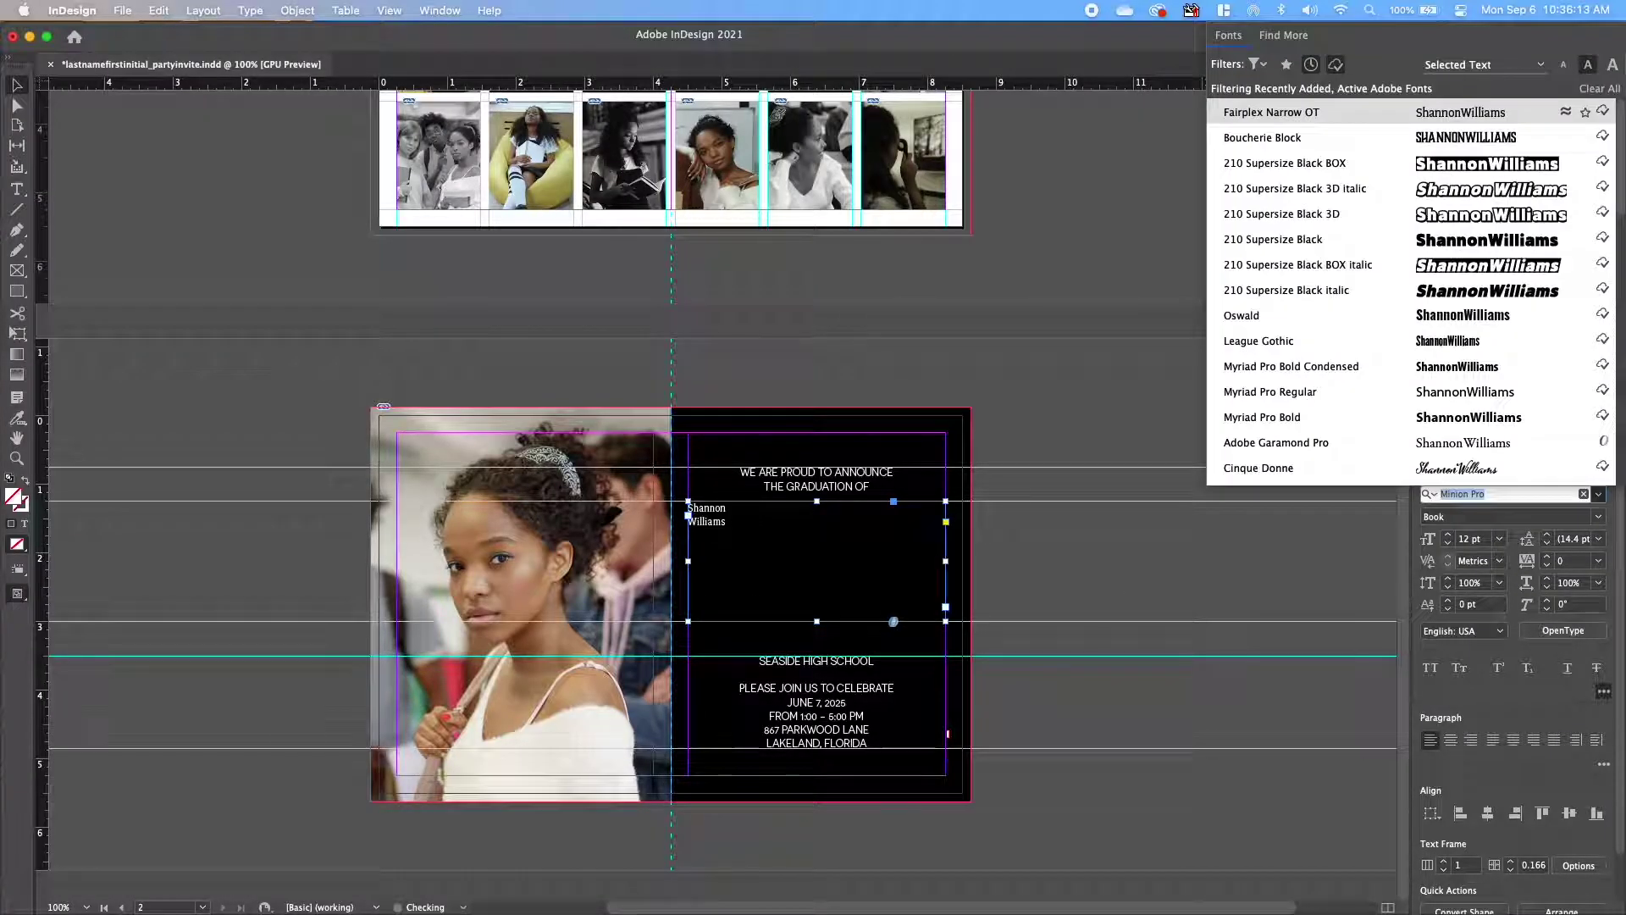
click(1255, 479)
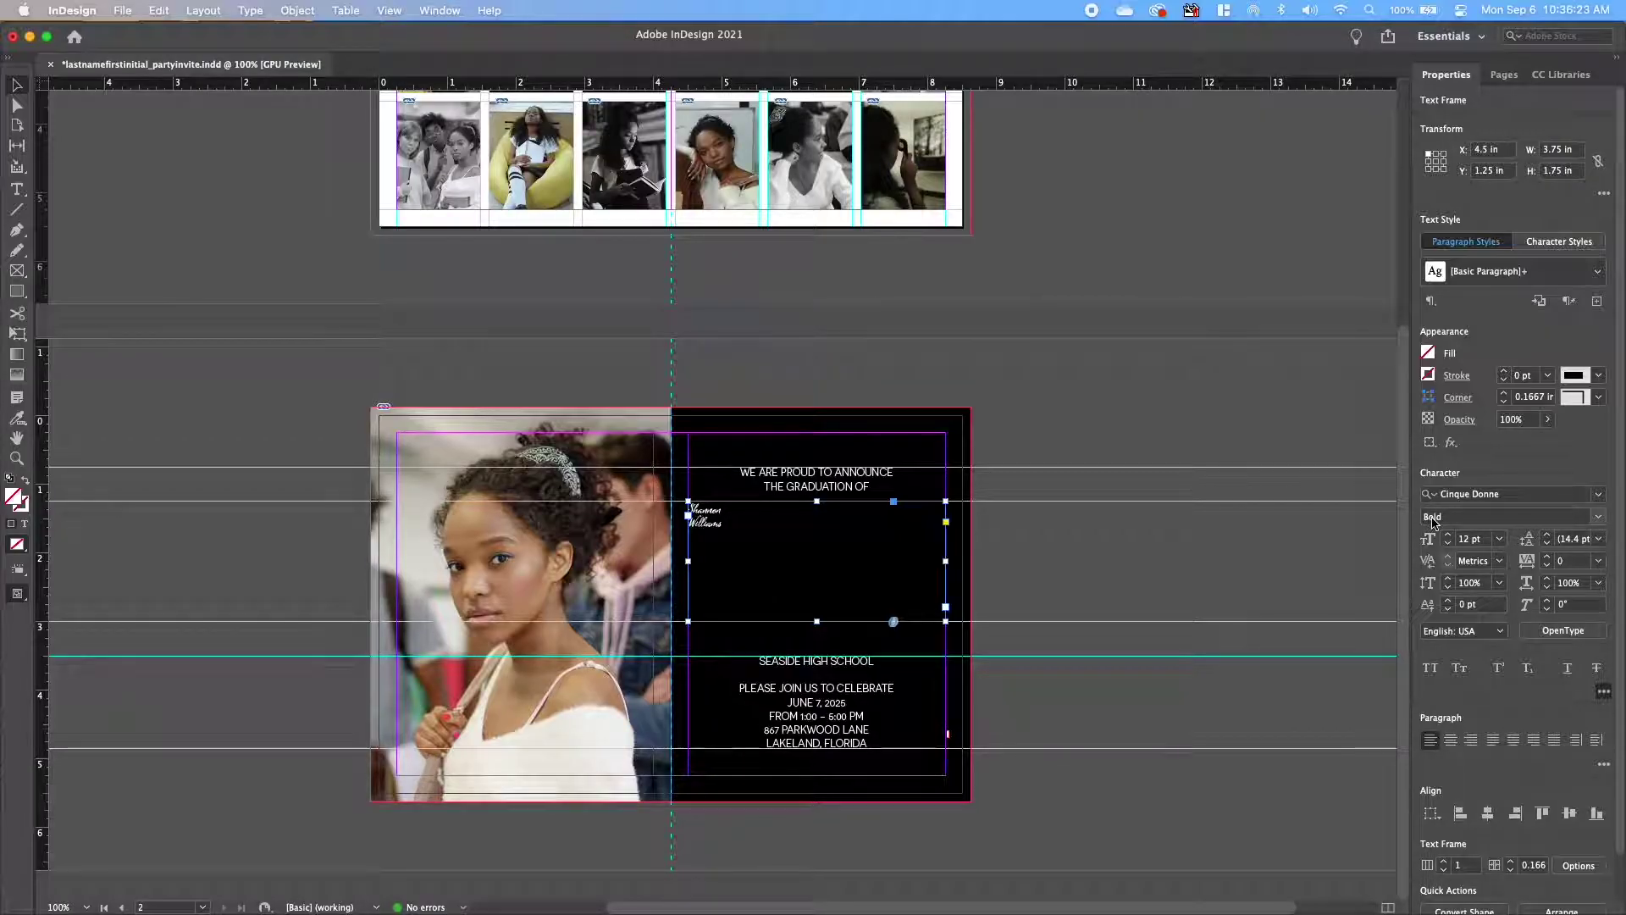
Enlarge the graduate's name to 55 pt and center it within its text frame.
click(1500, 539)
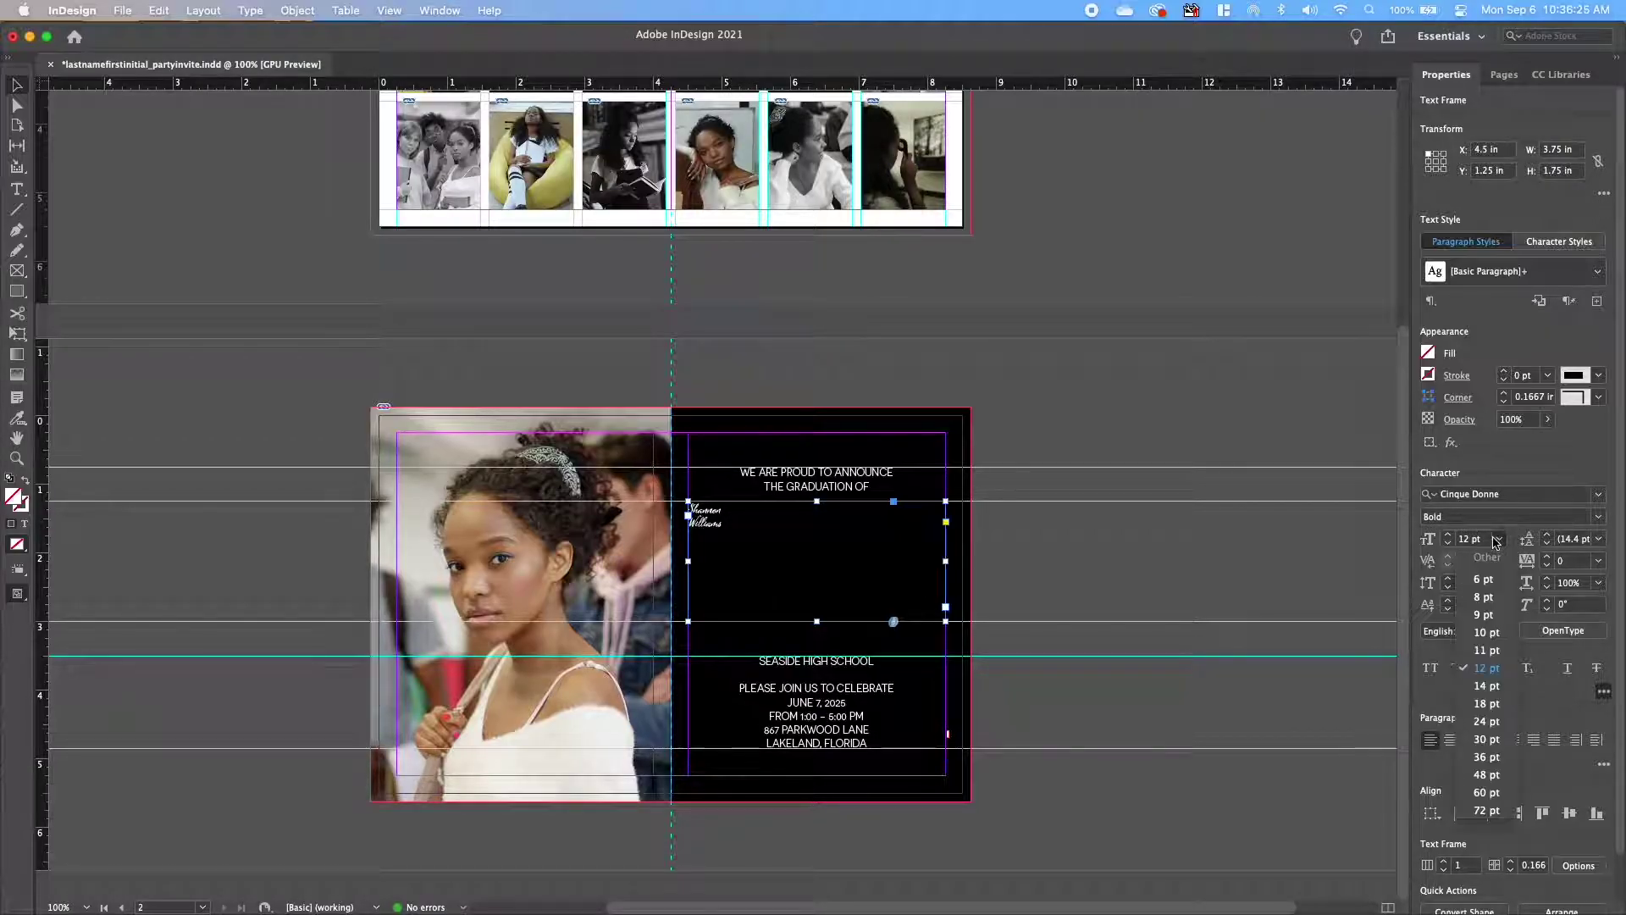
click(1488, 775)
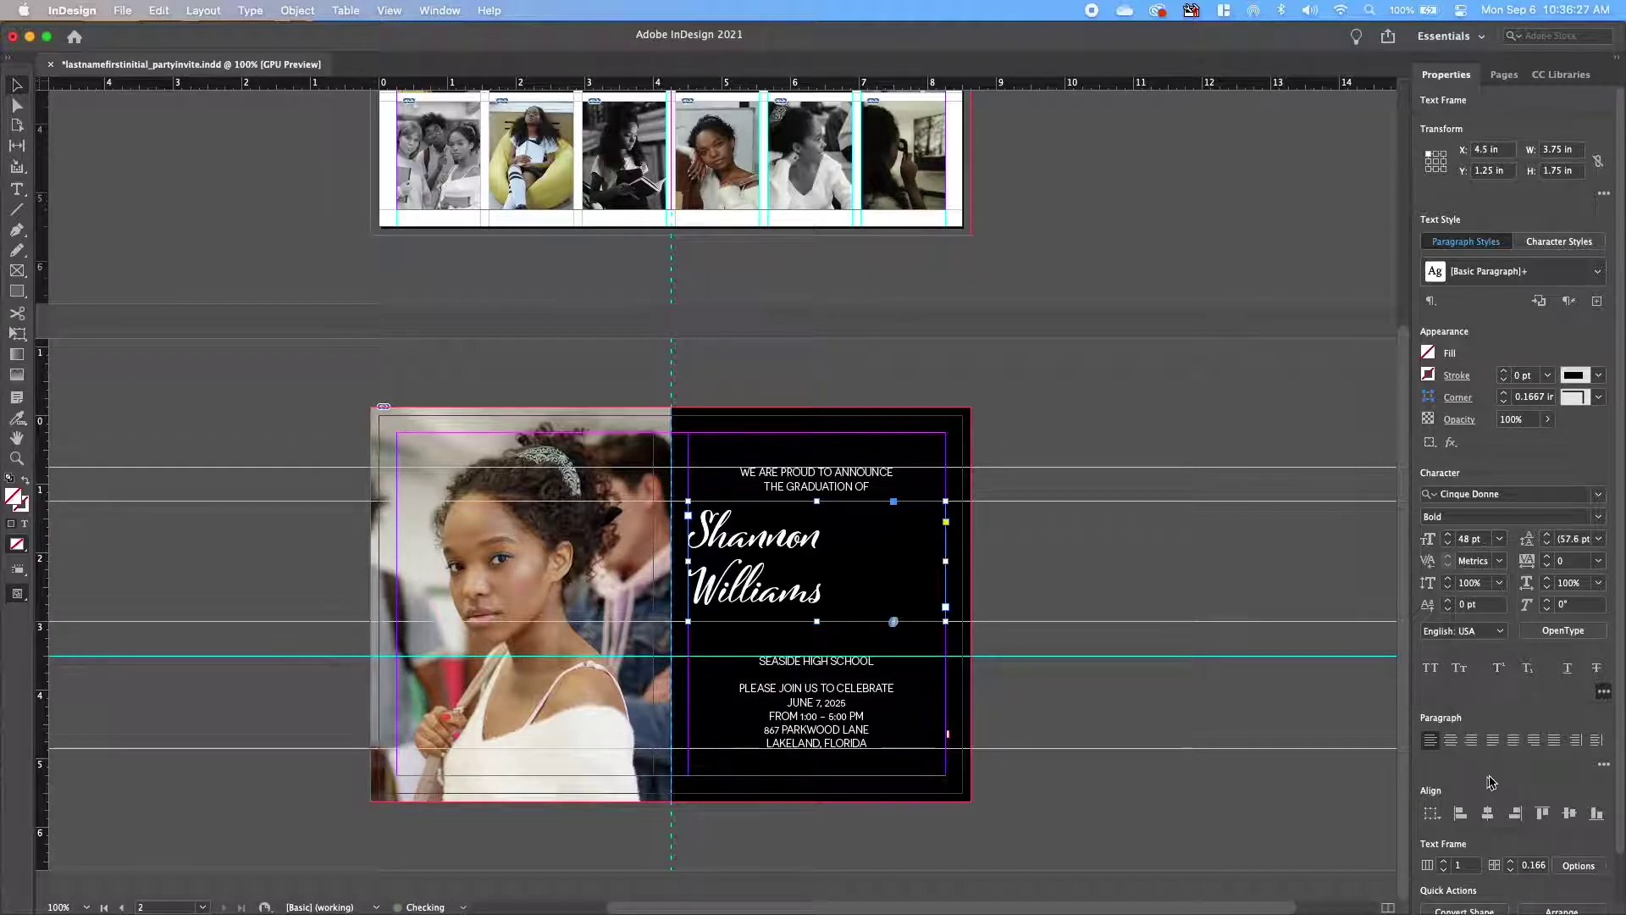
click(1449, 536)
click(1448, 535)
double_click(1448, 536)
click(1448, 535)
click(1449, 535)
click(1448, 535)
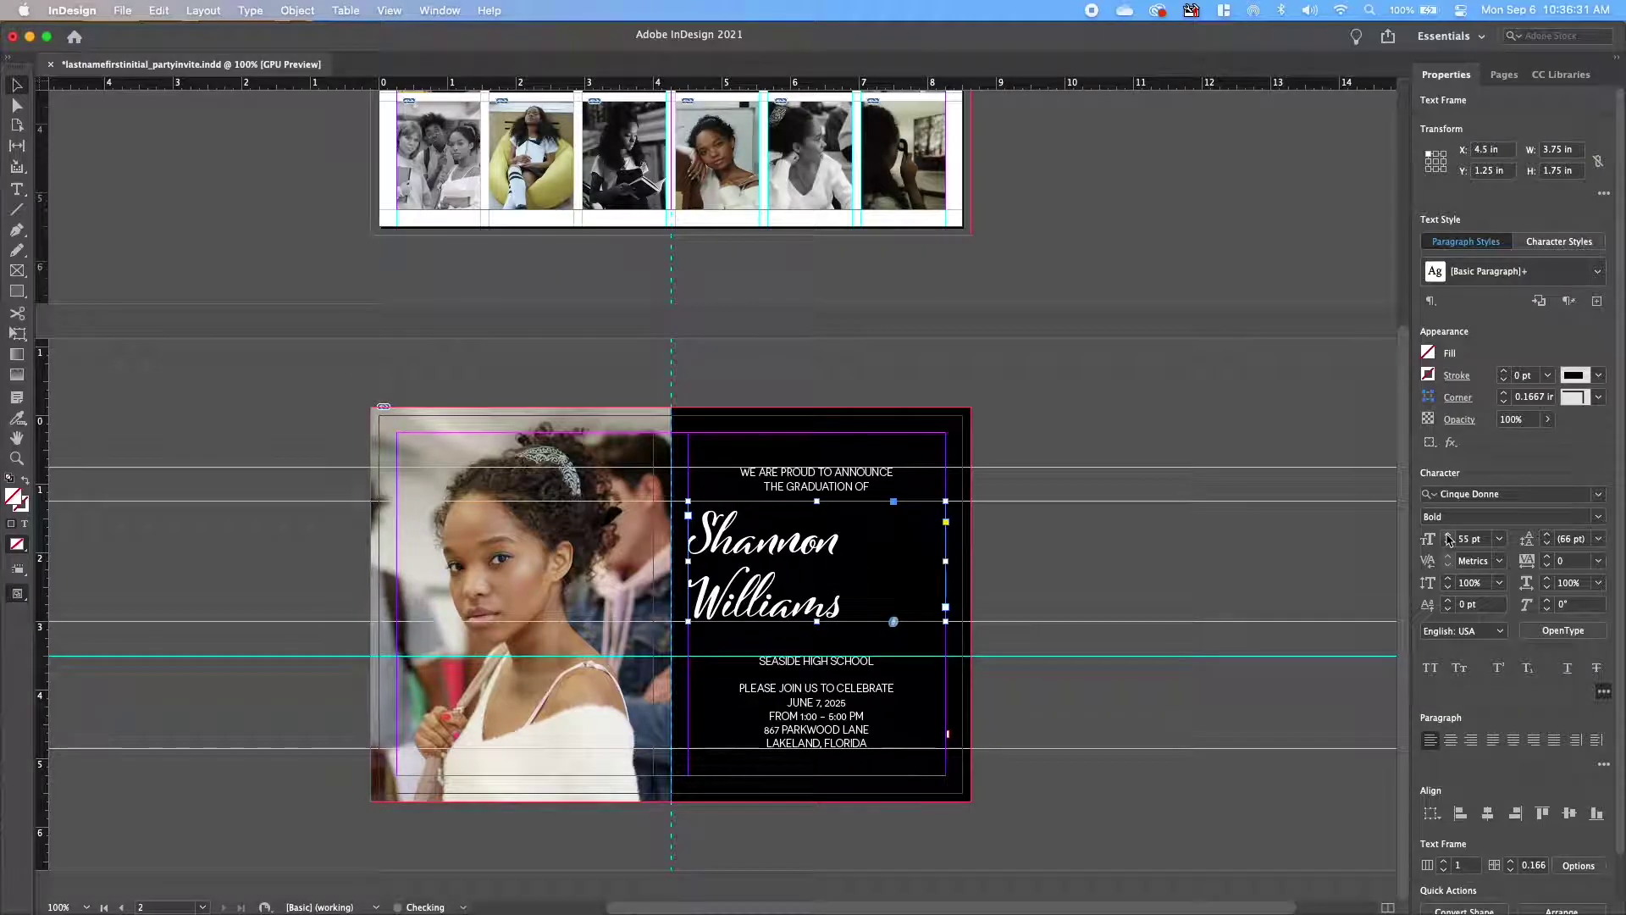
click(1451, 740)
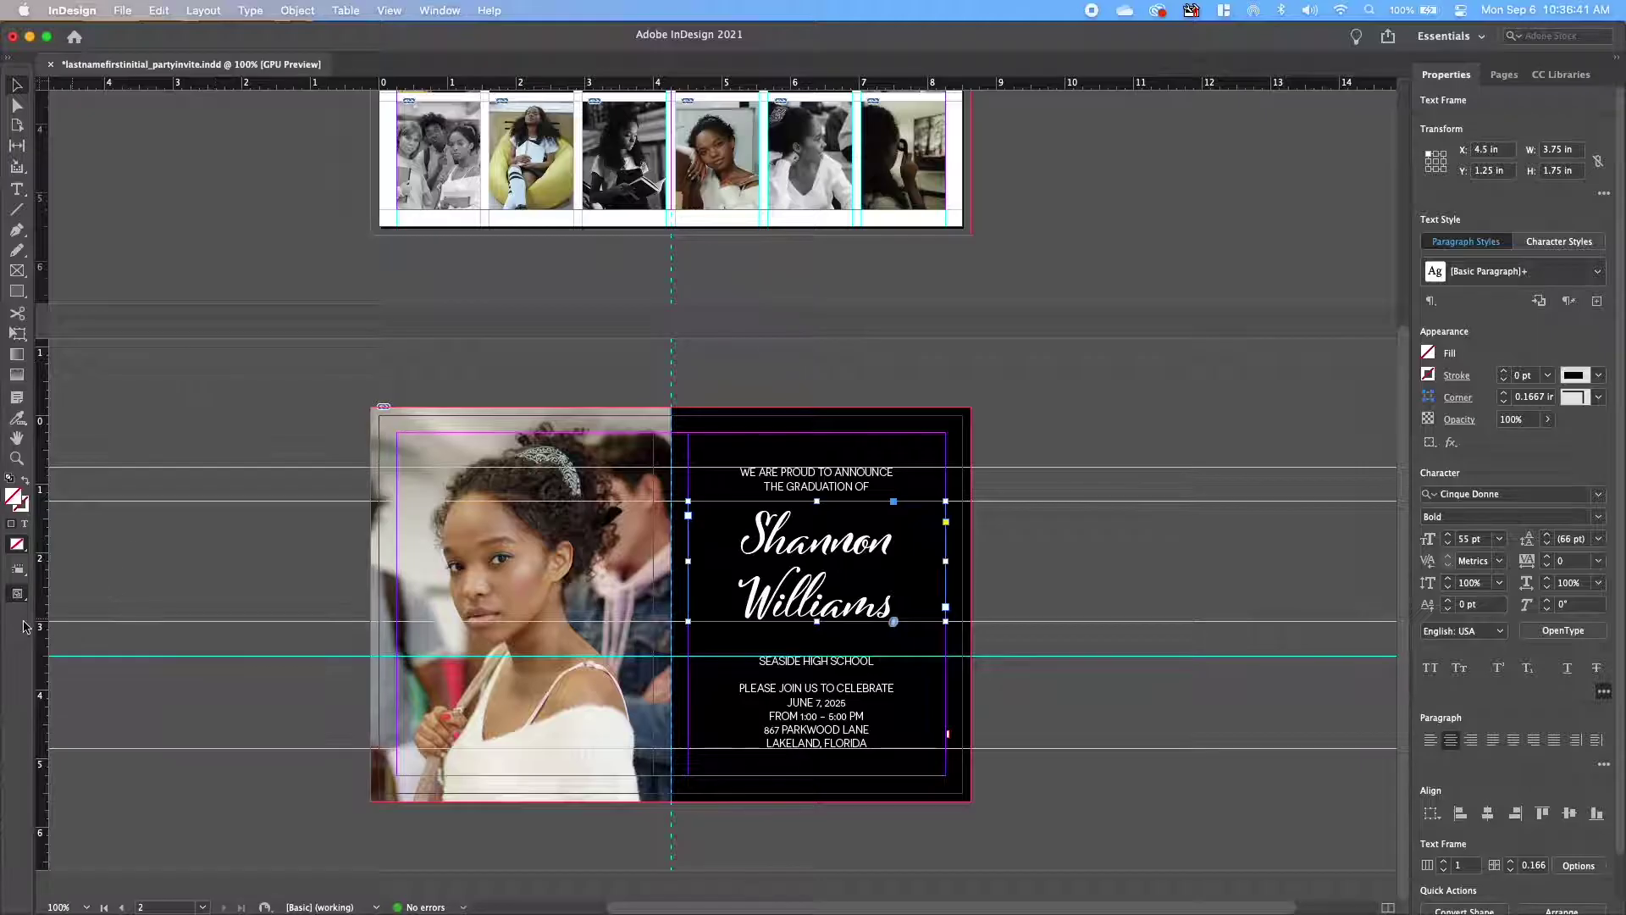
click(141, 596)
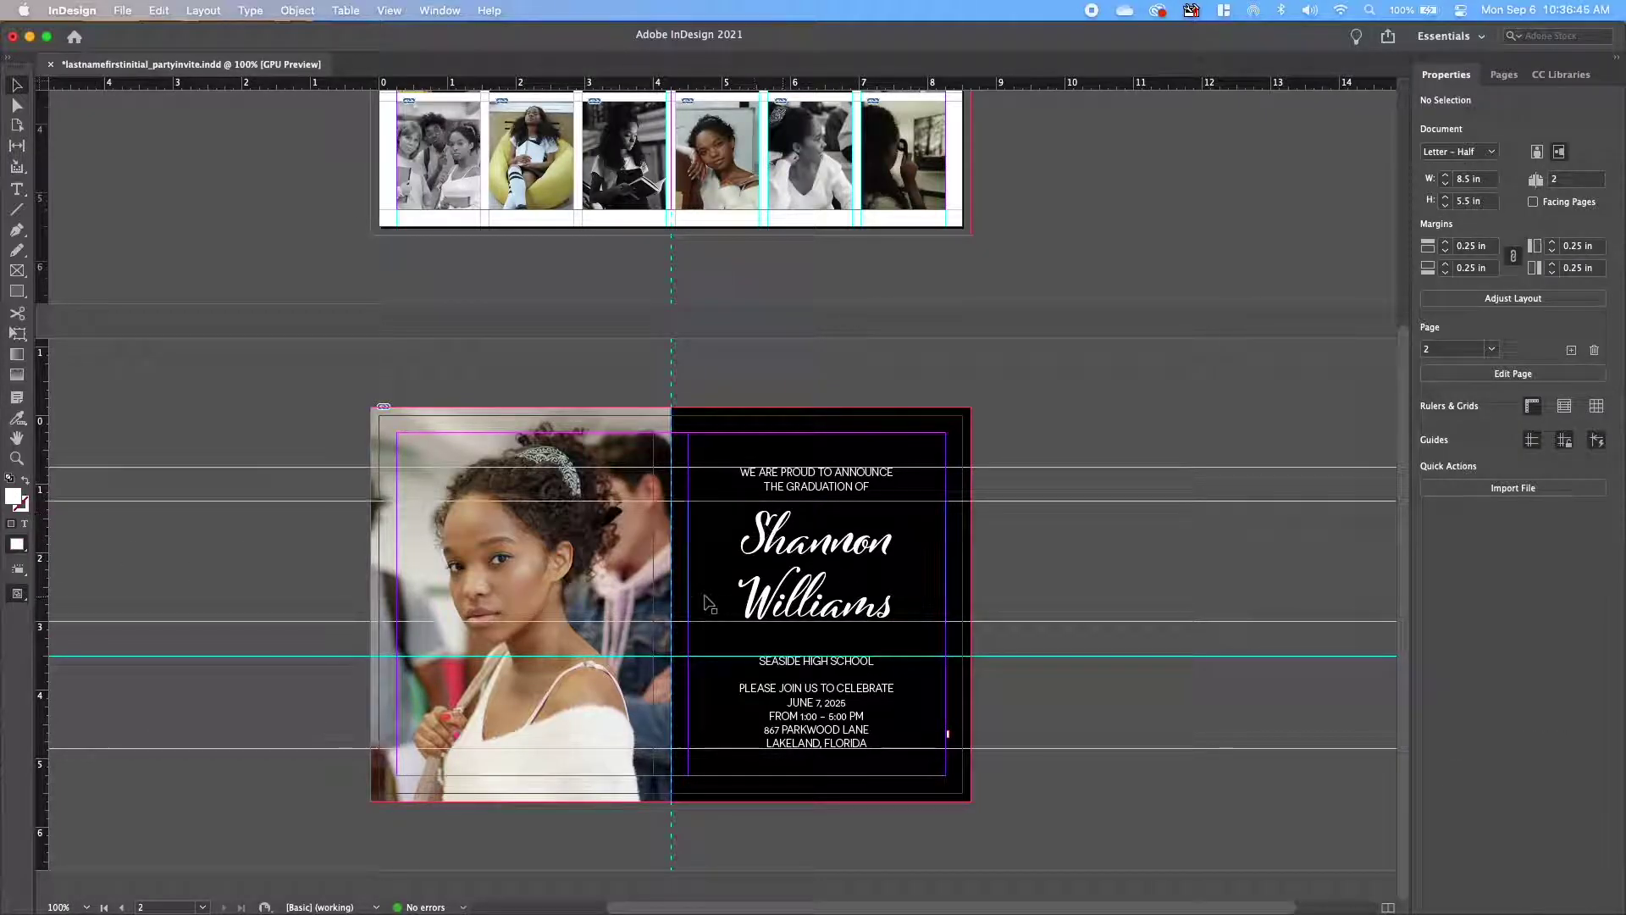
Switch the screen mode to Preview, check both invitation pages without guides, and save the document.
click(17, 594)
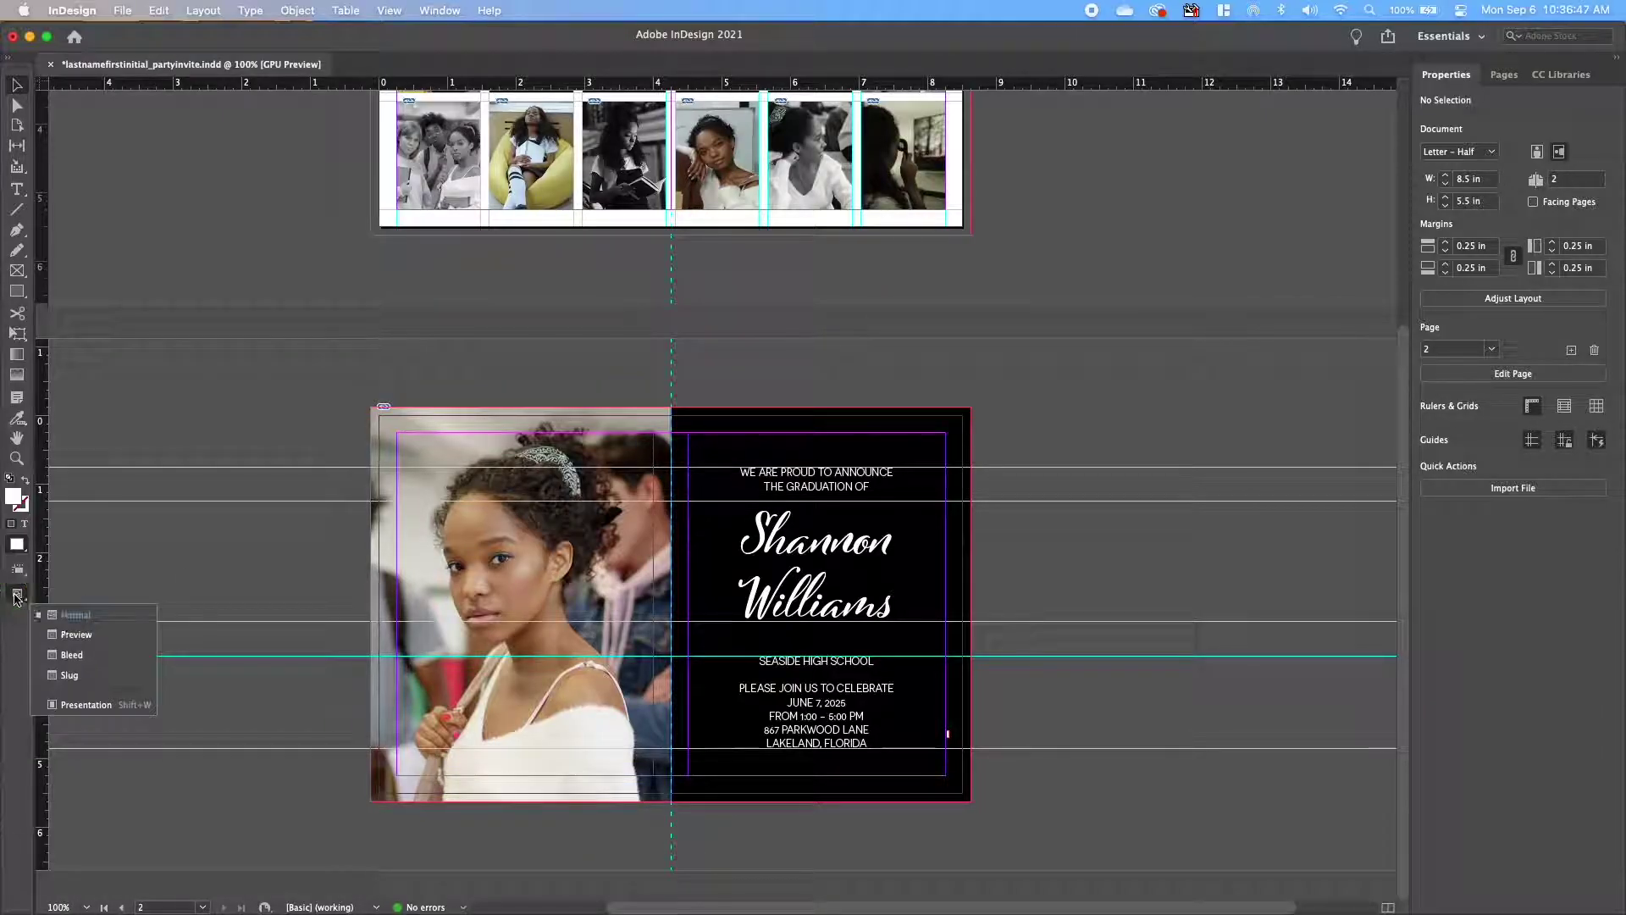
click(89, 635)
scroll(1024, 370, up, 8)
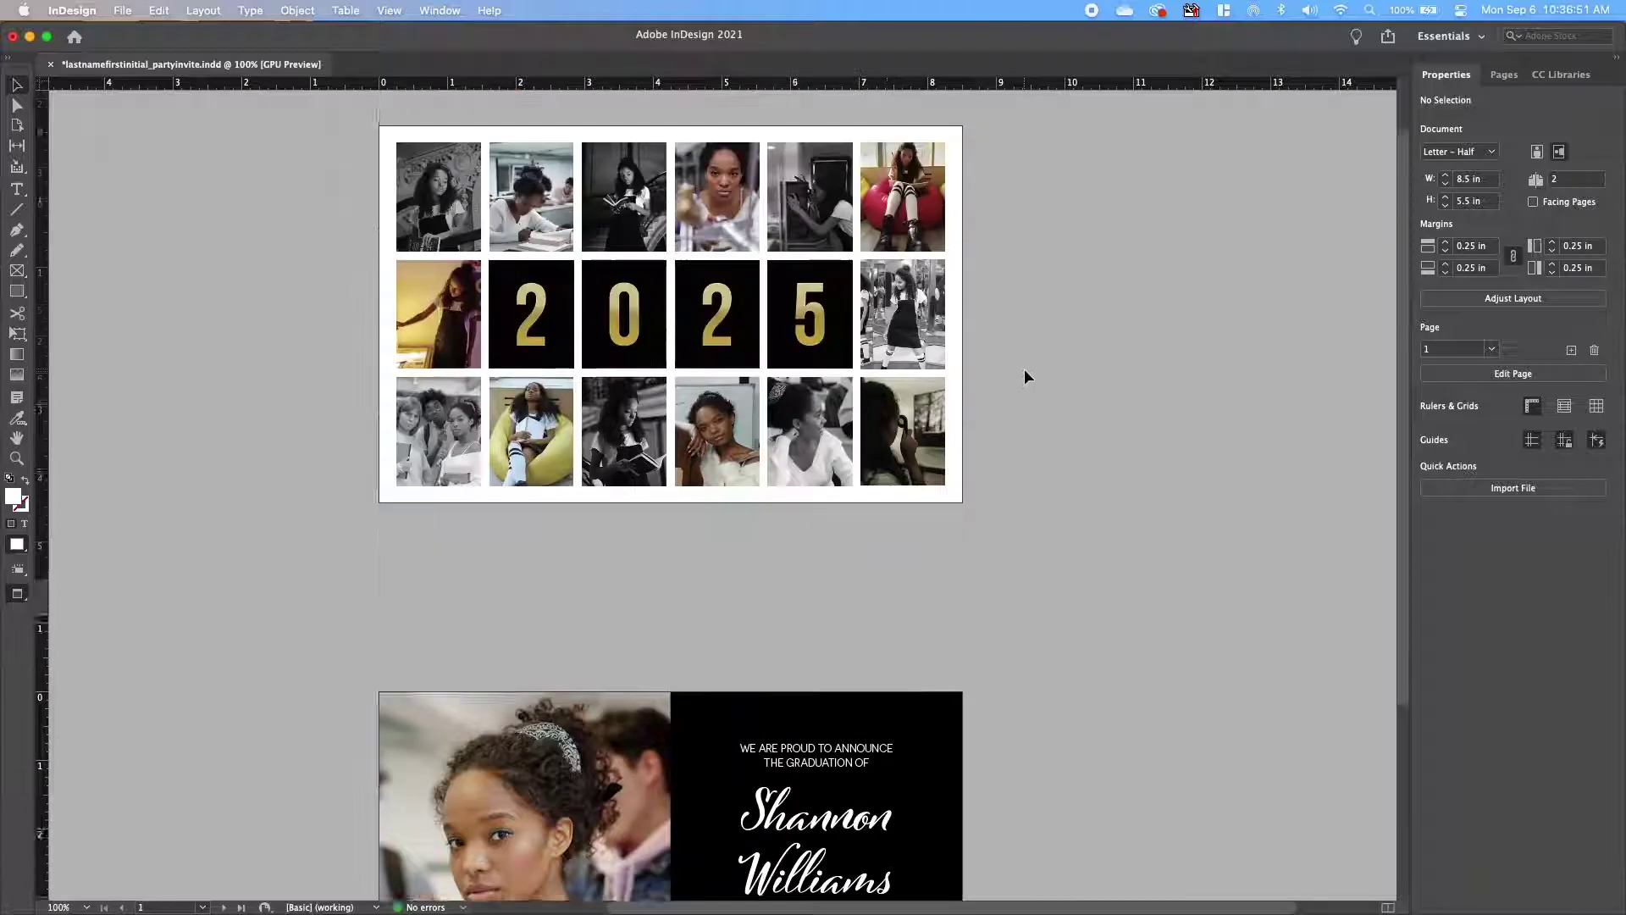
scroll(1027, 378, down, 8)
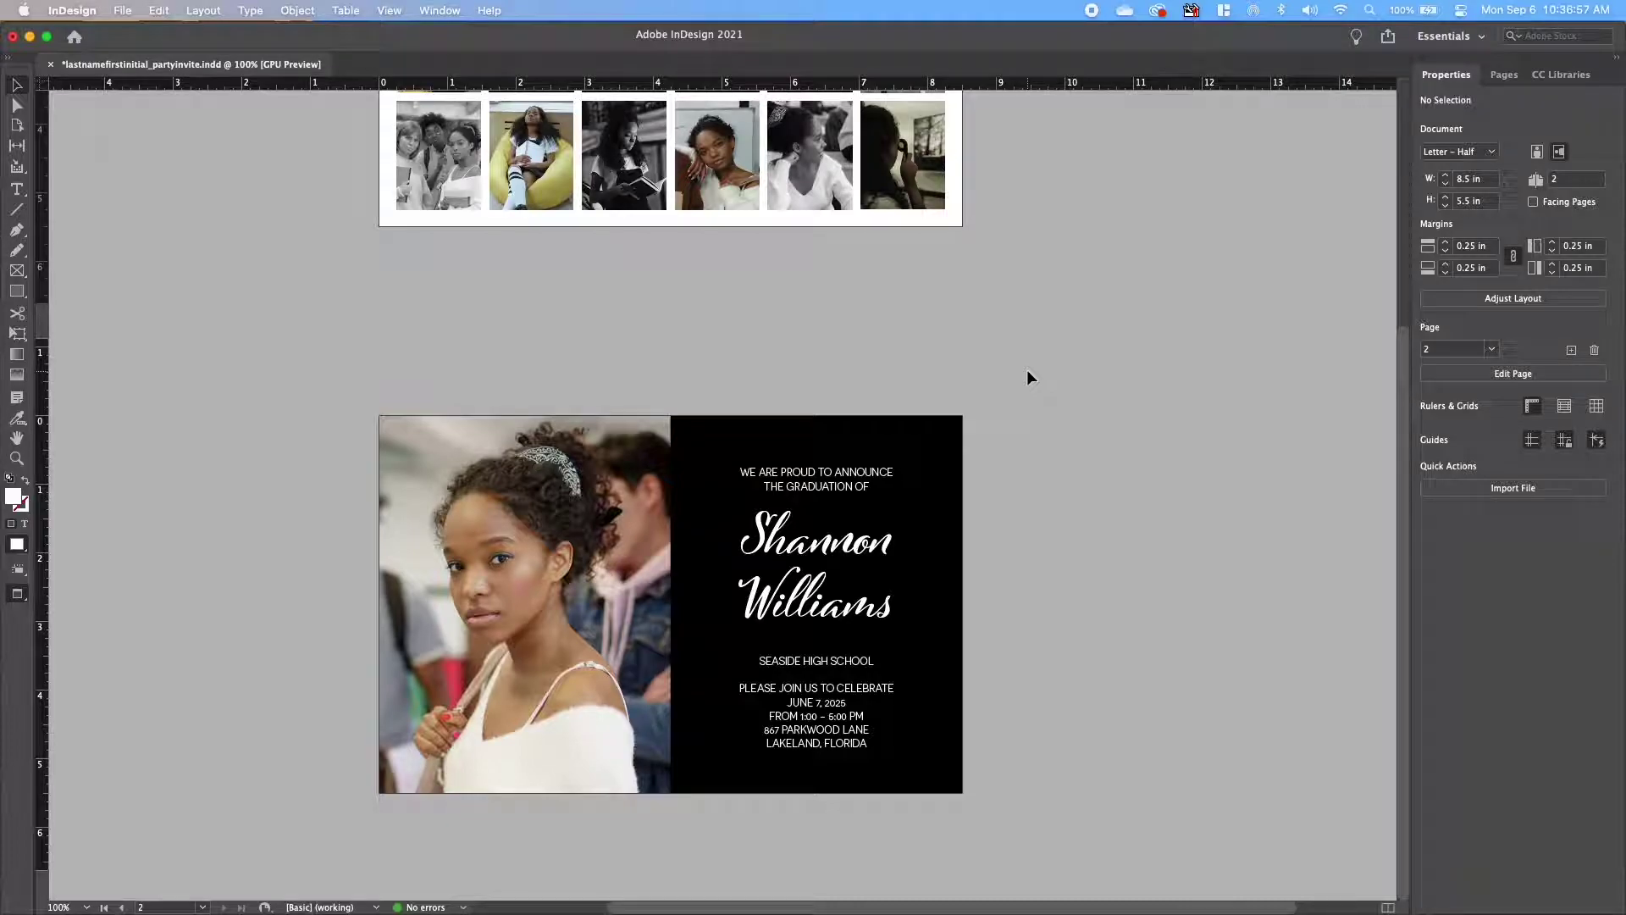
click(123, 10)
click(135, 128)
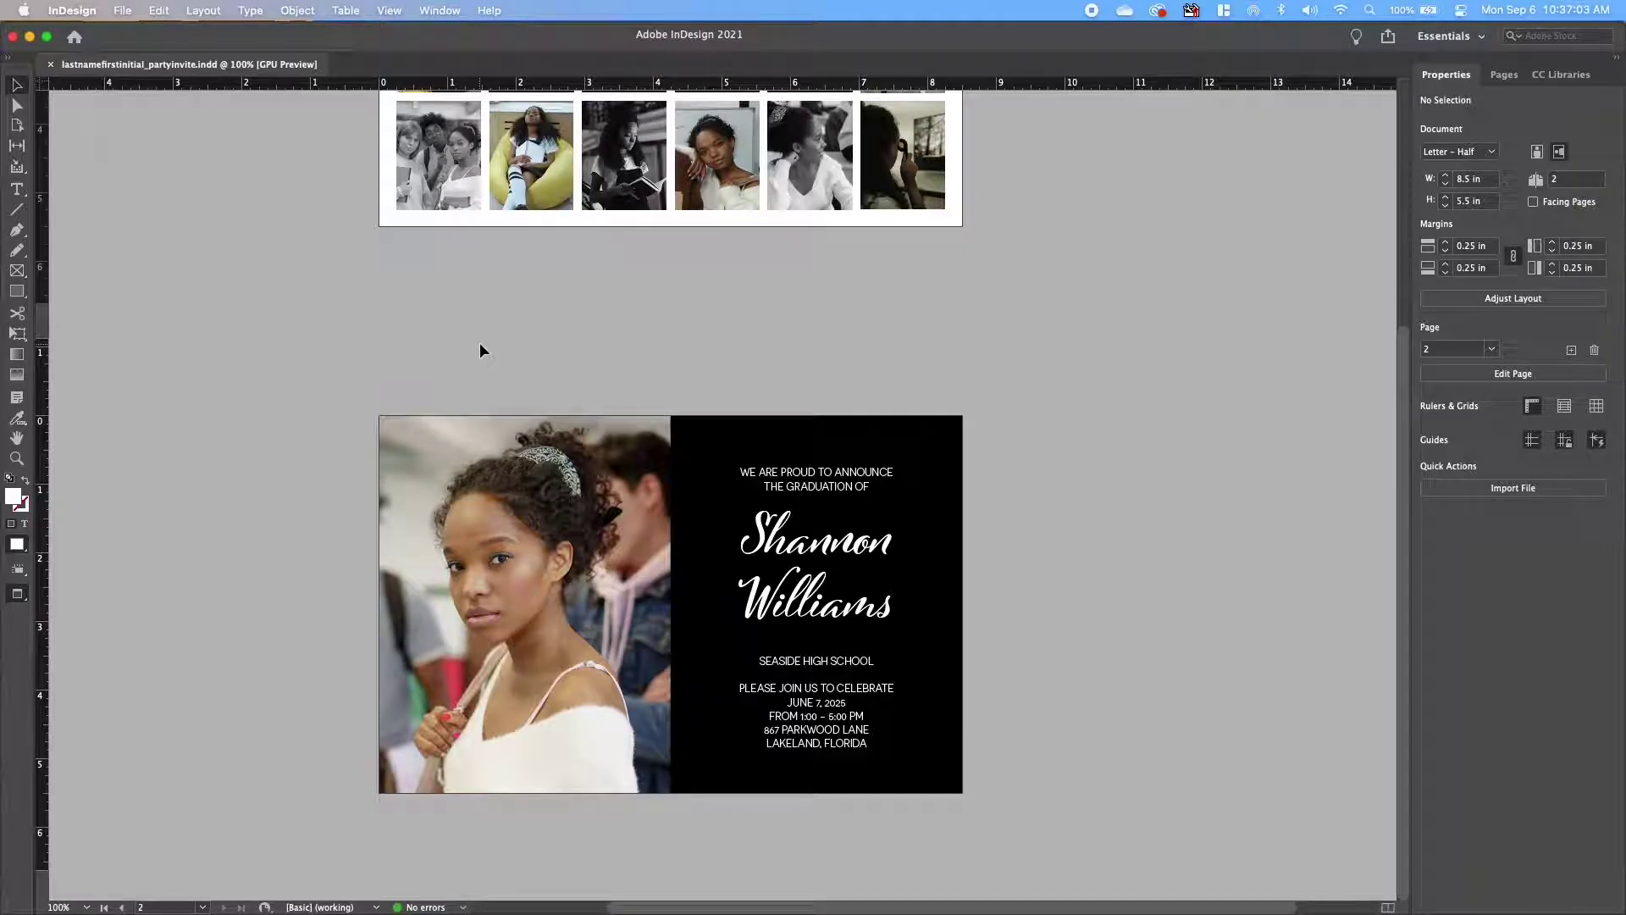
Export all pages to the Desktop as an Adobe PDF (Print) named lastnamefirstinitial_partyinvite, using the High Quality Print preset.
scroll(475, 343, up, 5)
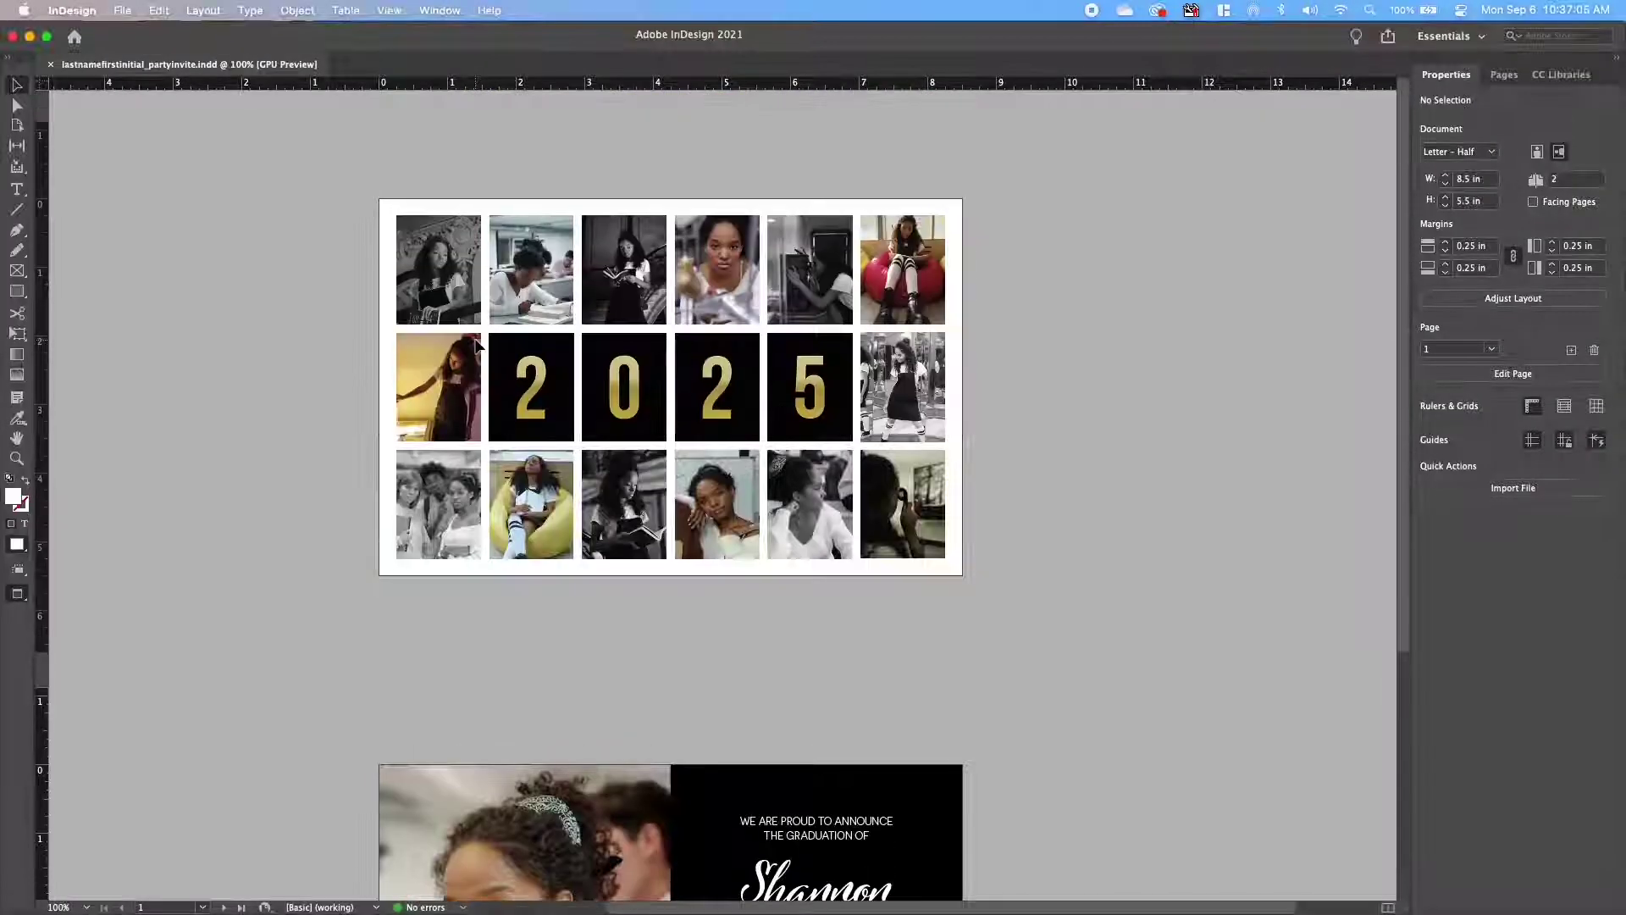
scroll(475, 343, down, 5)
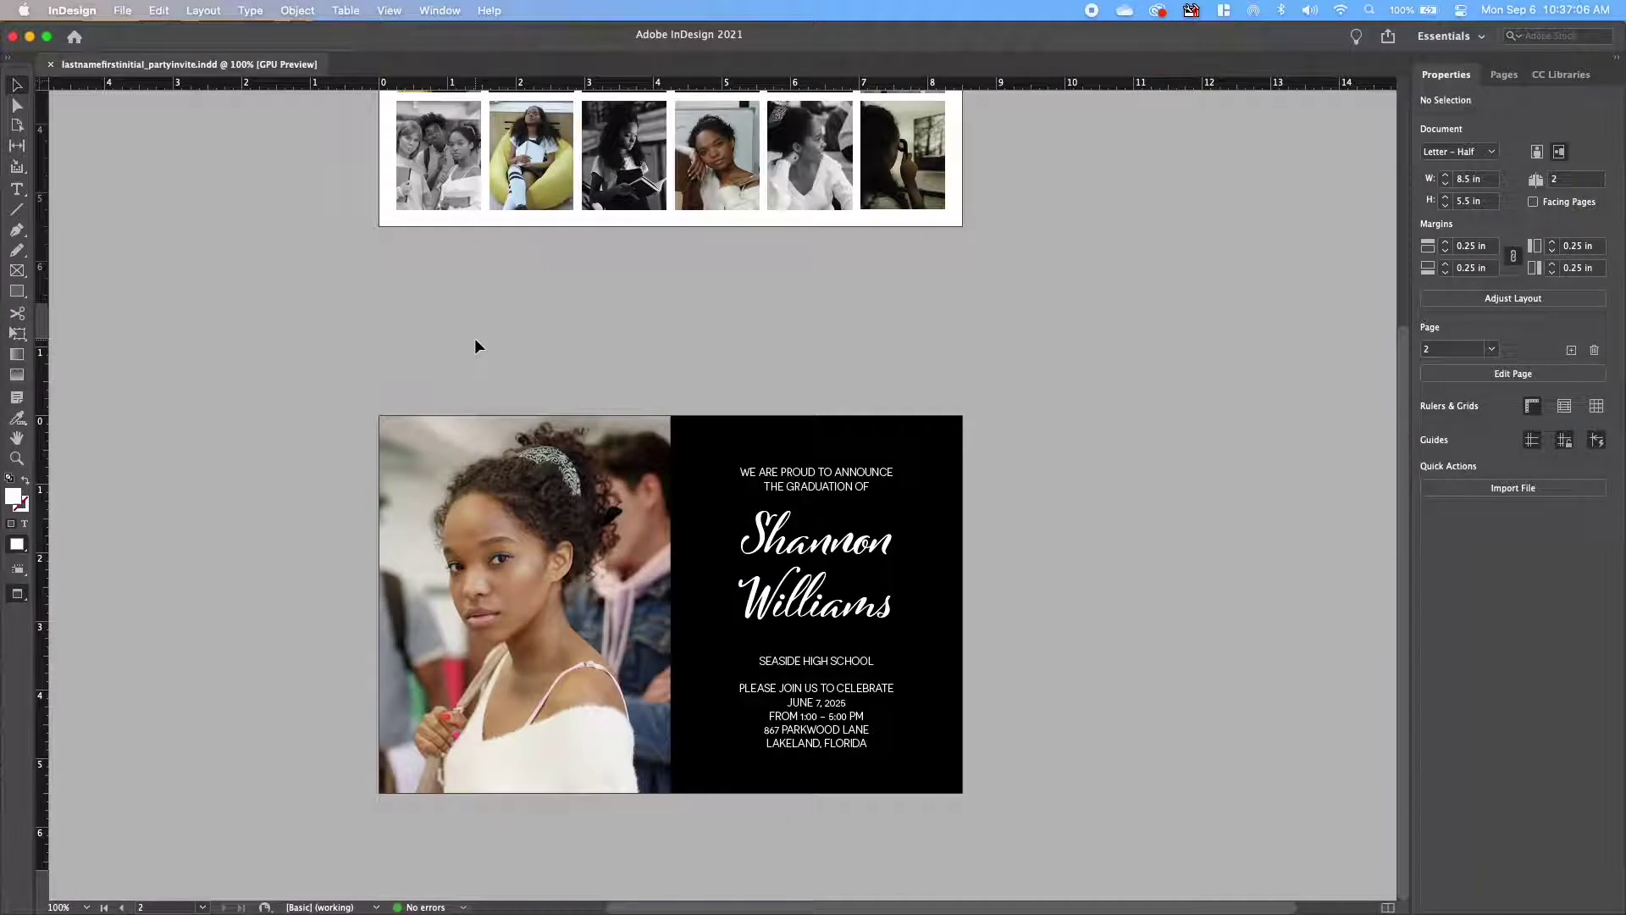
click(123, 10)
click(204, 346)
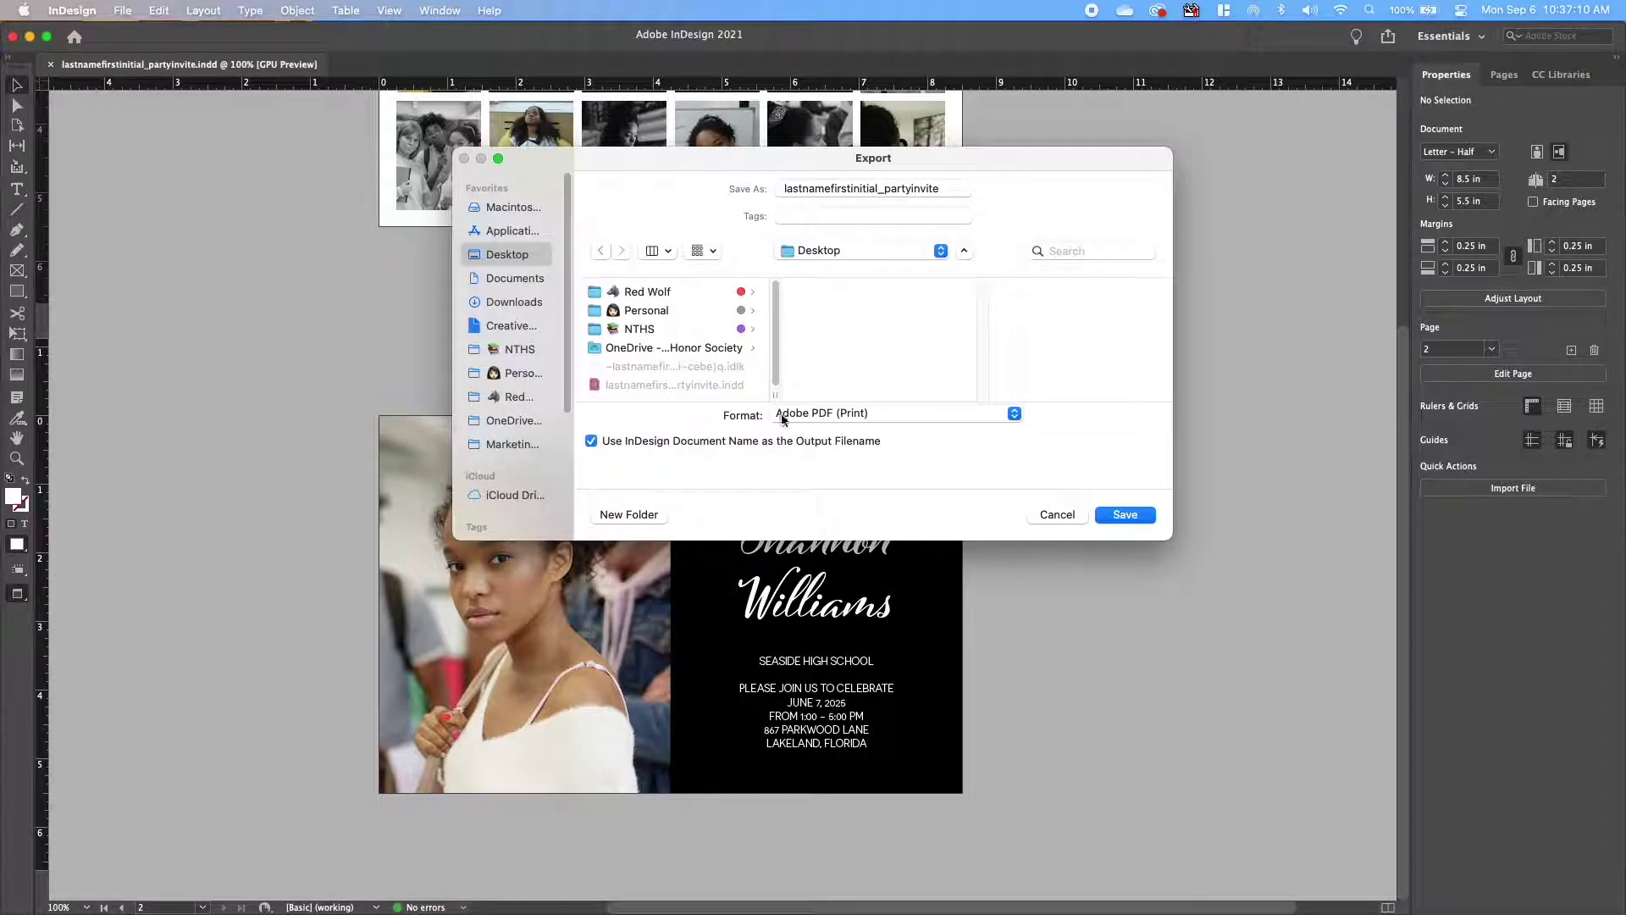
click(844, 415)
click(839, 415)
click(1109, 515)
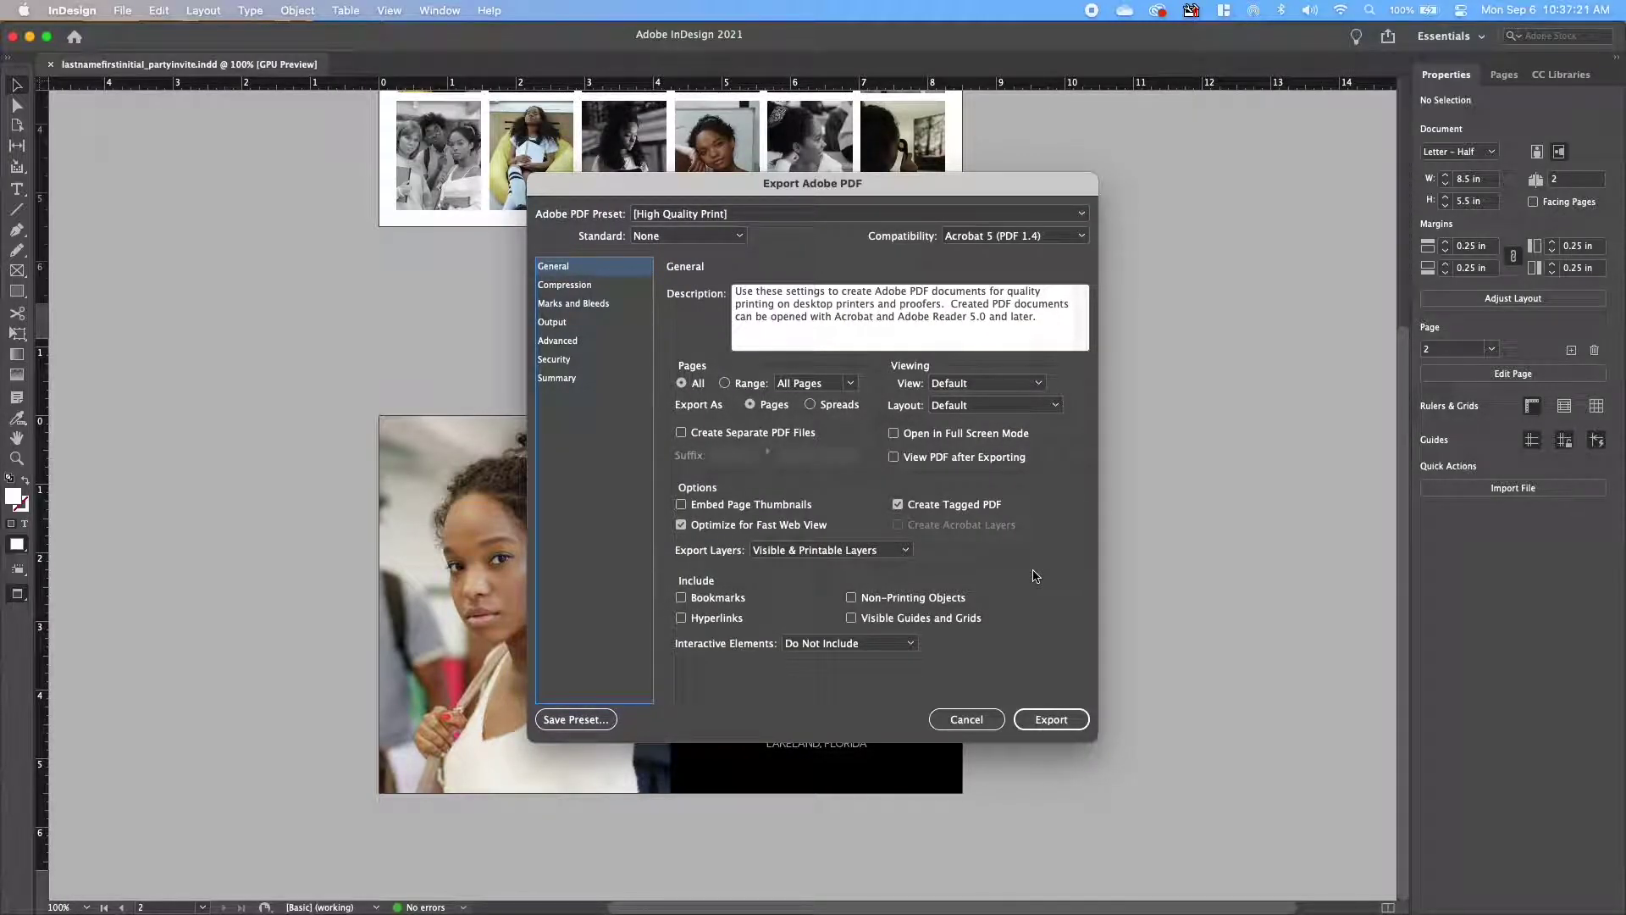
click(1076, 718)
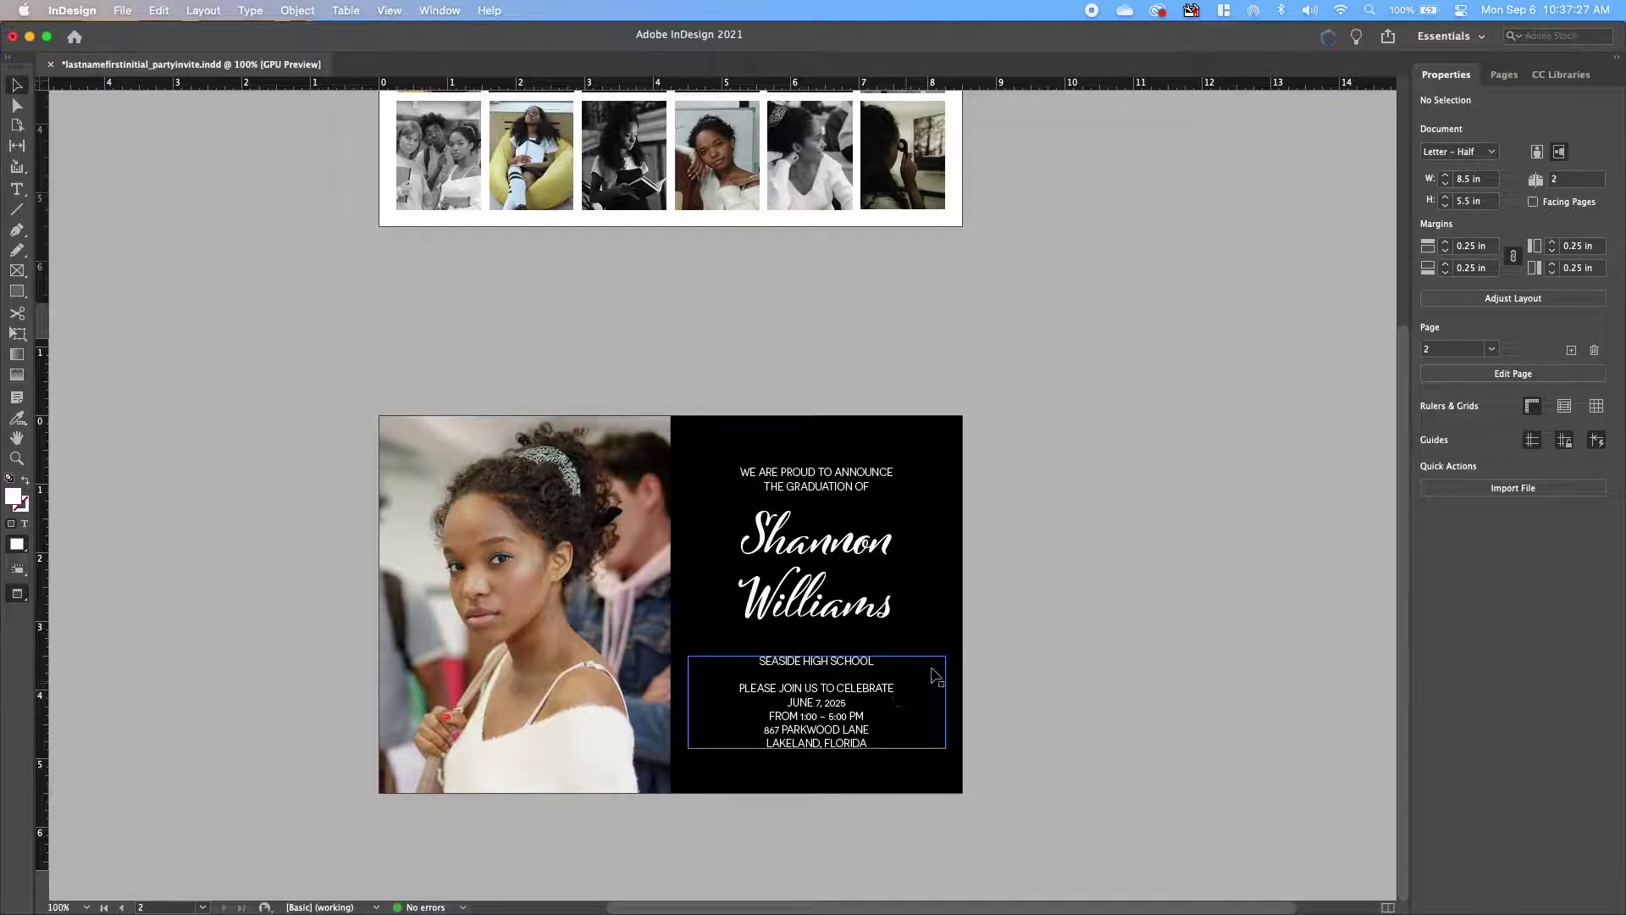
Fit both invitation pages in view at 75% and save the document after the PDF export.
scroll(1059, 517, up, 2)
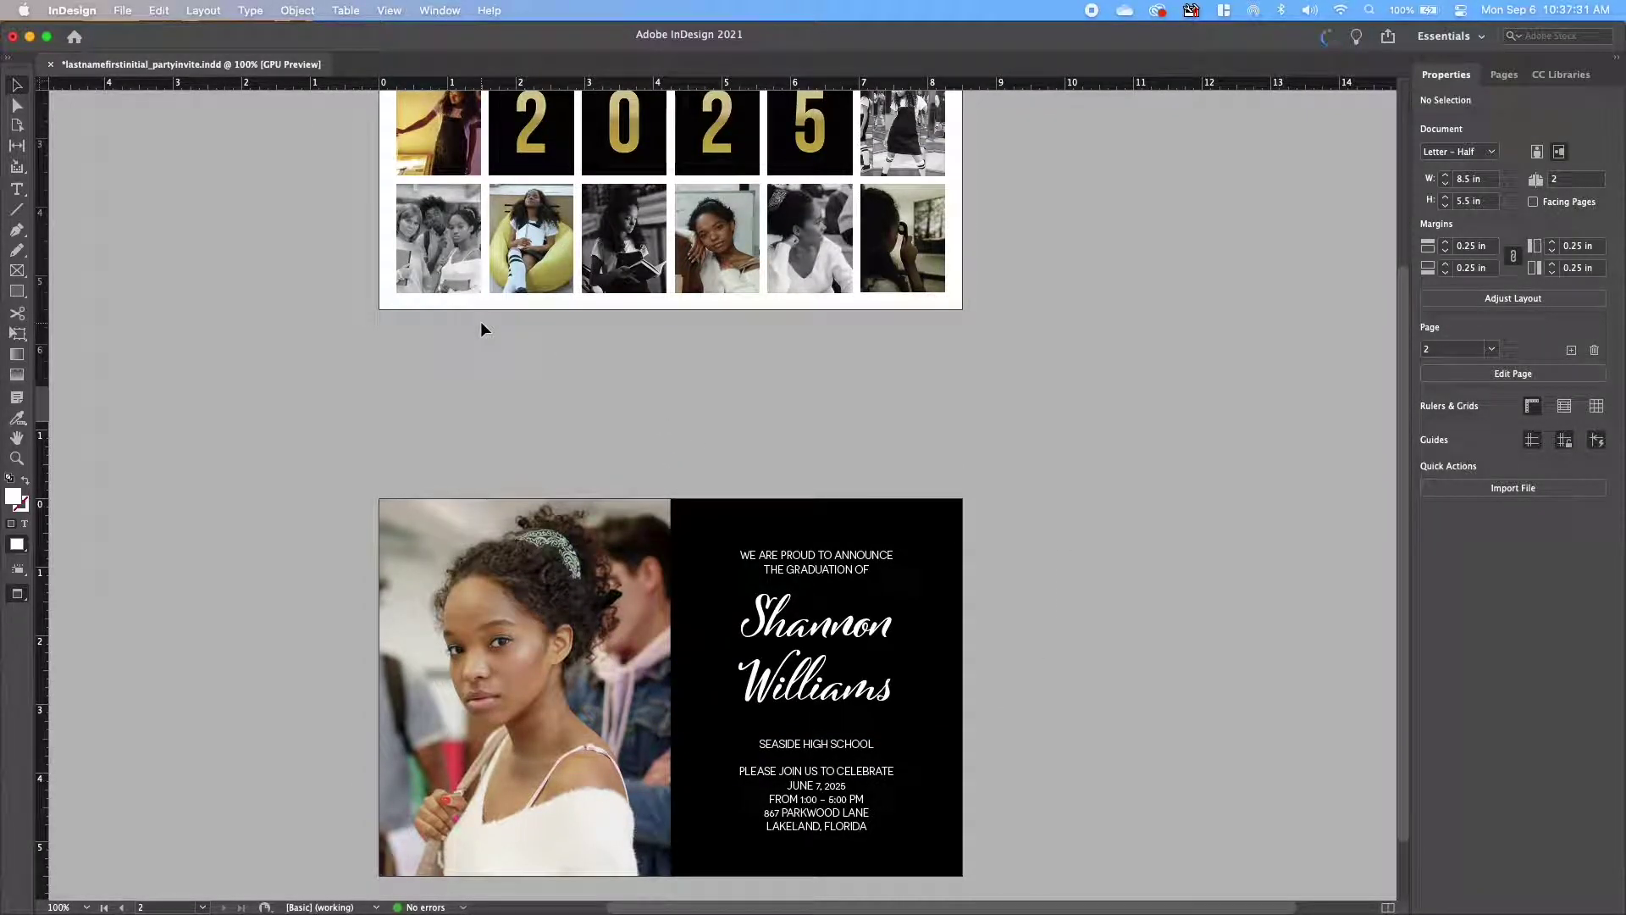
key(super+minus)
scroll(481, 329, up, 1)
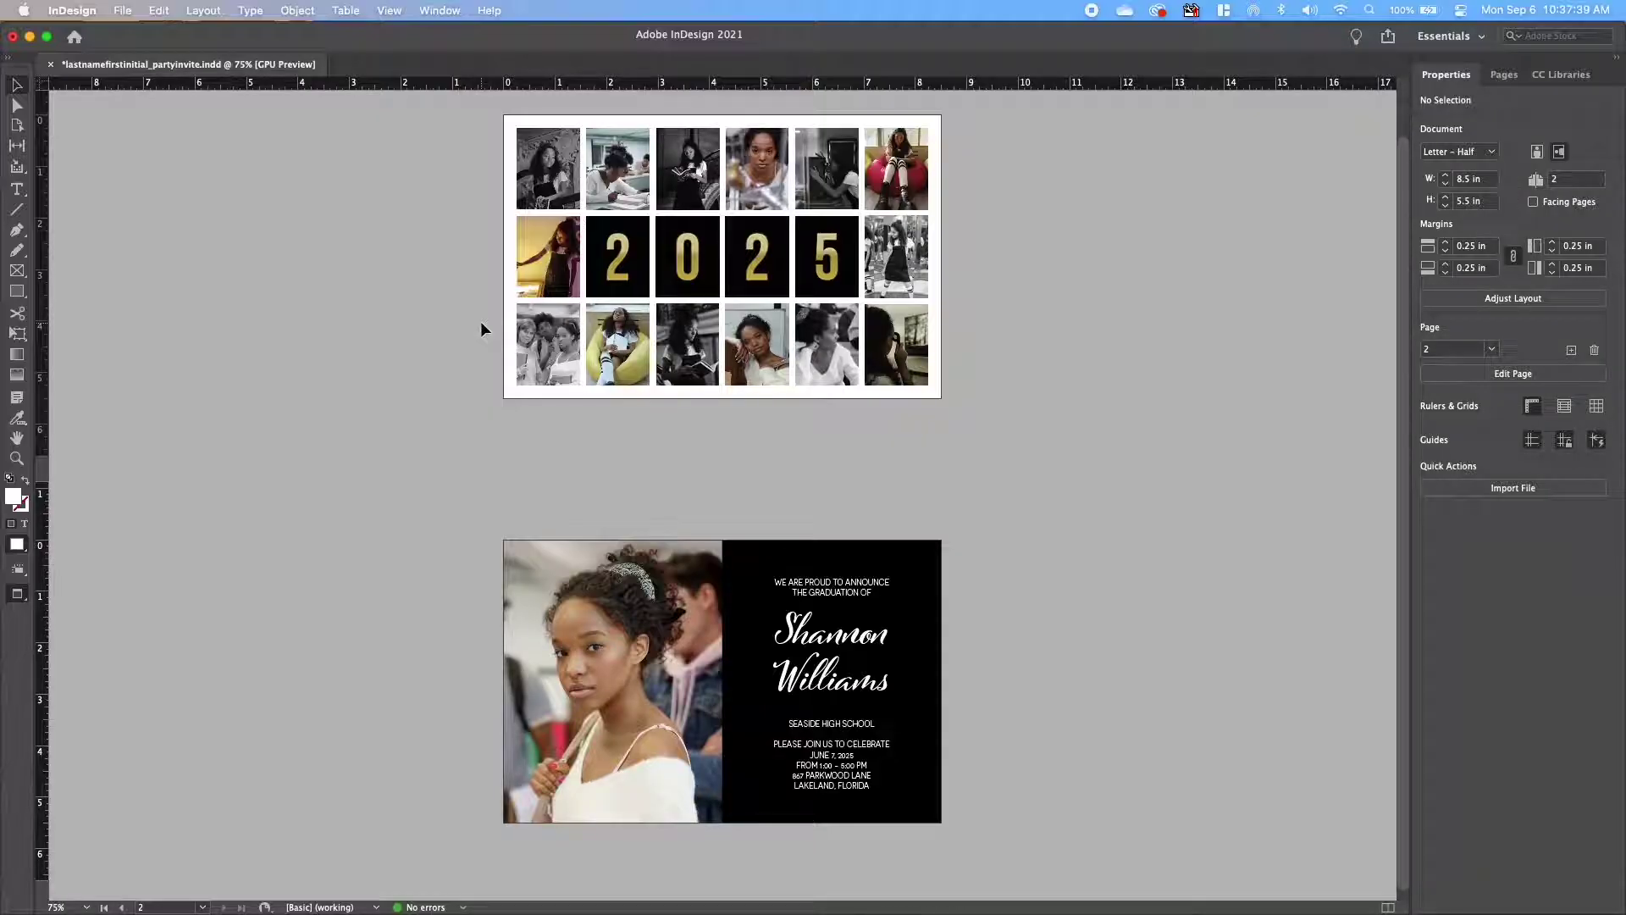
key(super+s)
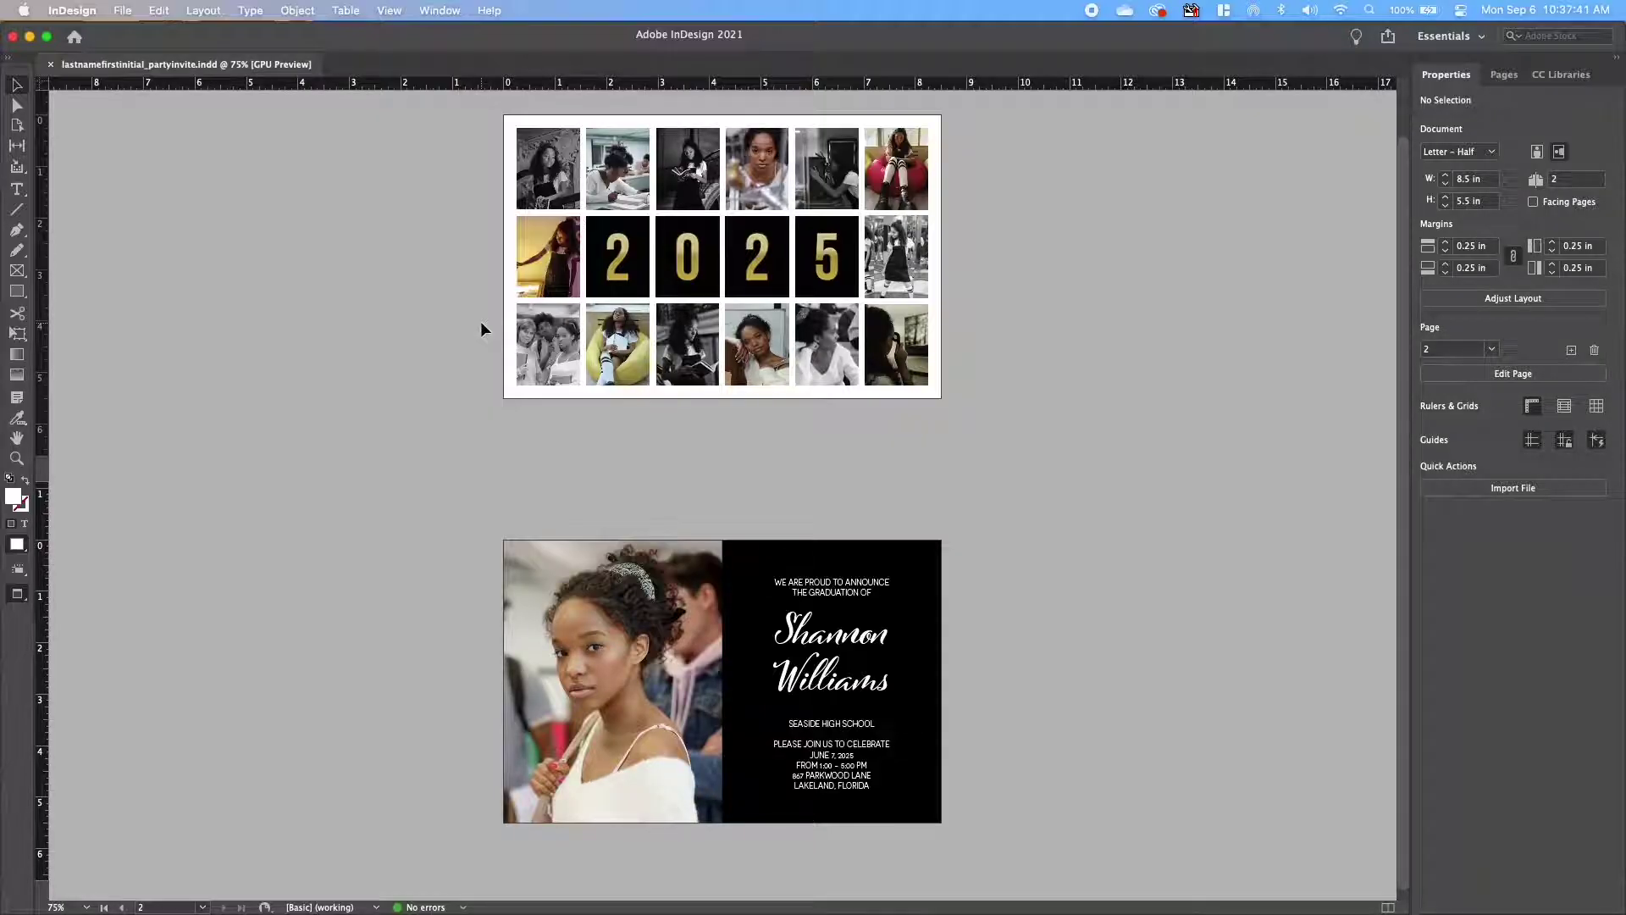